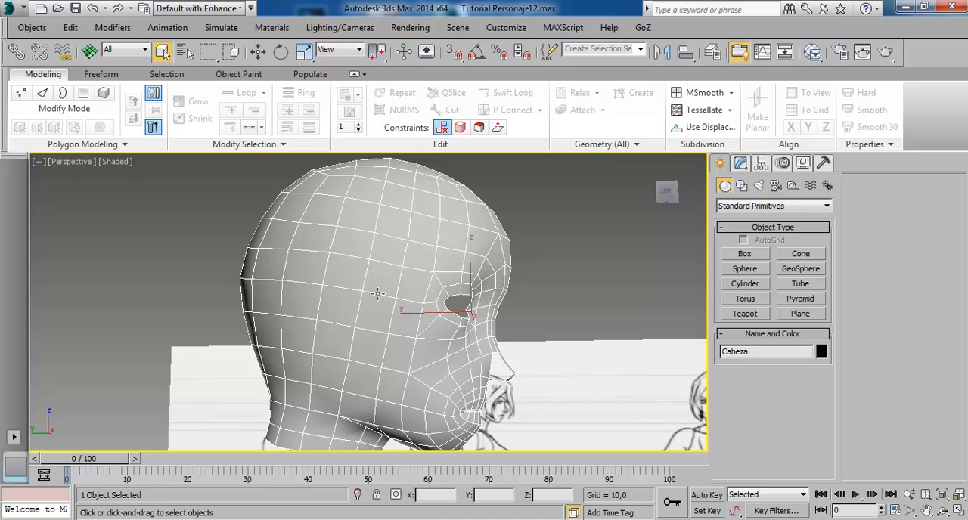
Examine the head mesh, focusing on the open side of the nose from several angles.
alt+middle_drag(378, 293, 412, 303)
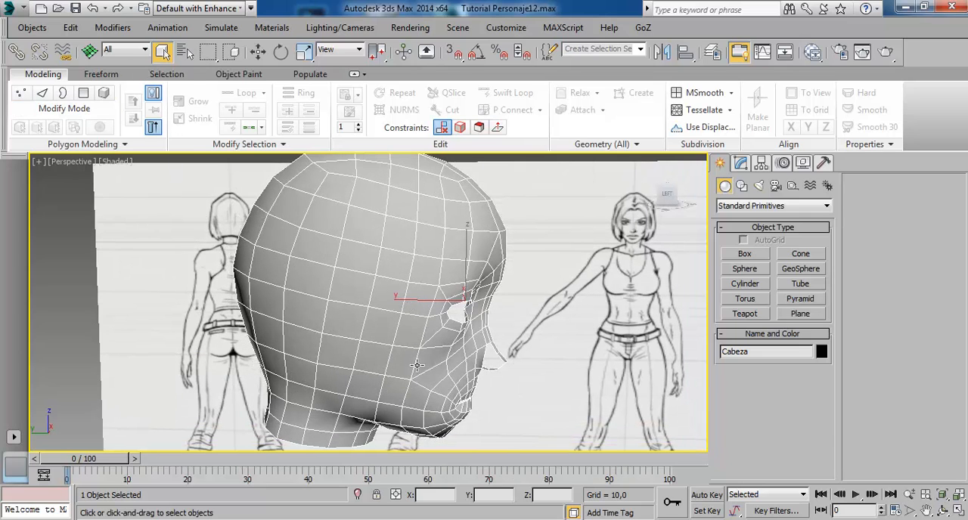
alt+middle_drag(417, 366, 345, 347)
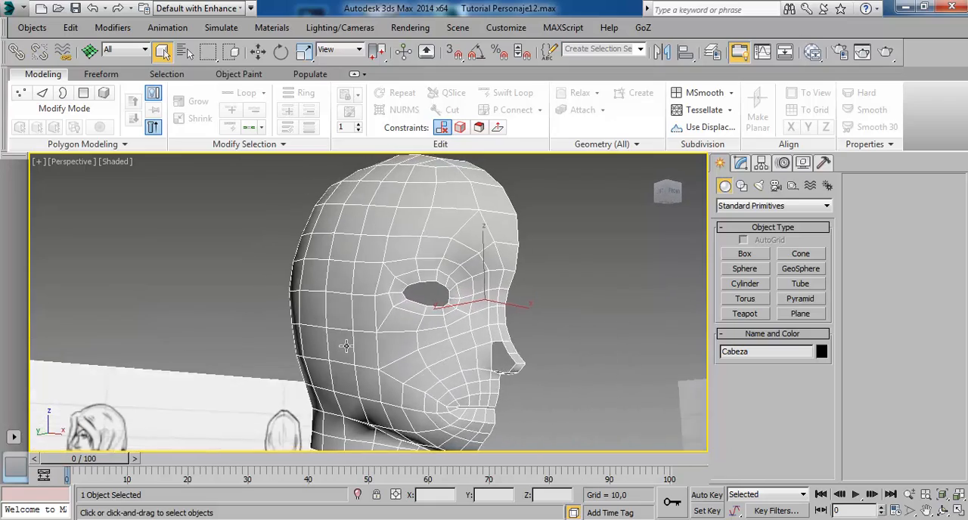
scroll(392, 321, up, 3)
alt+middle_drag(486, 345, 436, 363)
scroll(456, 336, up, 3)
middle_drag(378, 233, 382, 294)
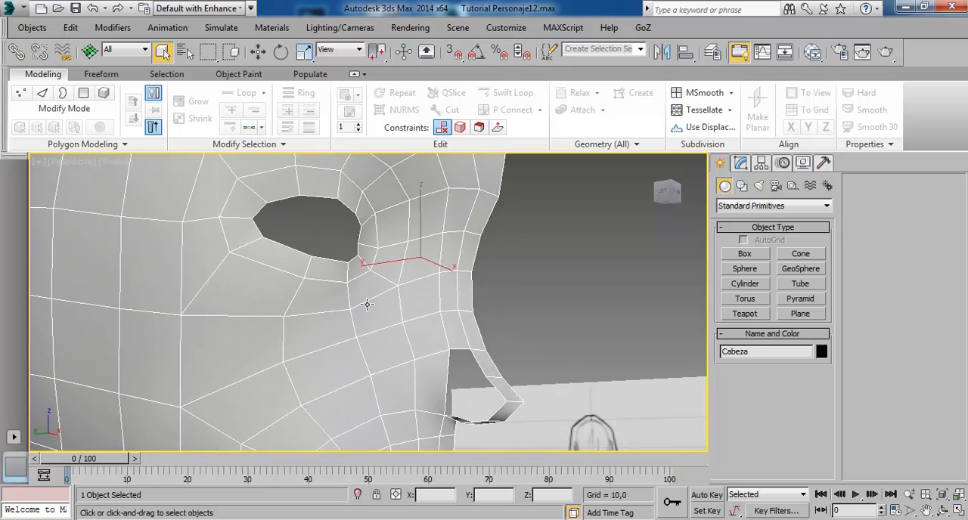
scroll(356, 306, down, 5)
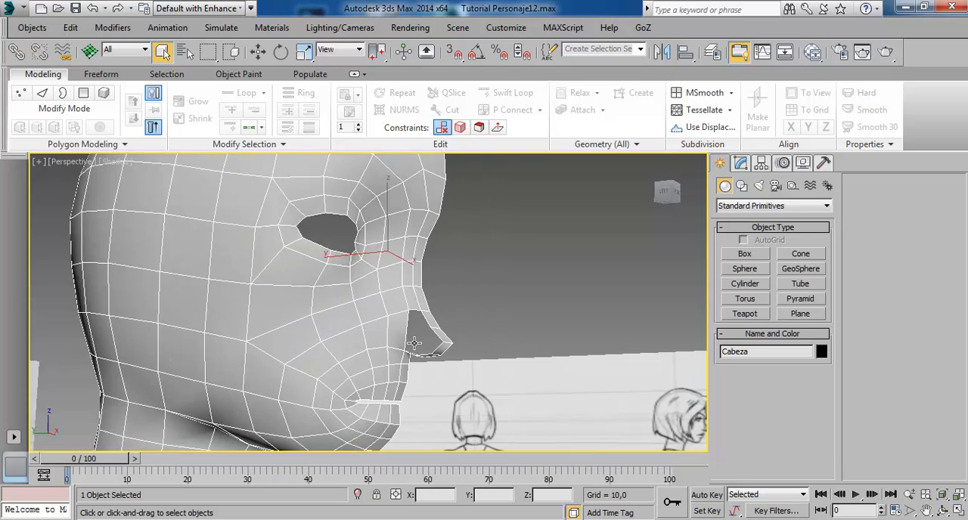
mouse_move(414, 343)
alt+middle_down()
mouse_move(440, 295)
mouse_move(421, 310)
alt+middle_up()
scroll(417, 328, up, 3)
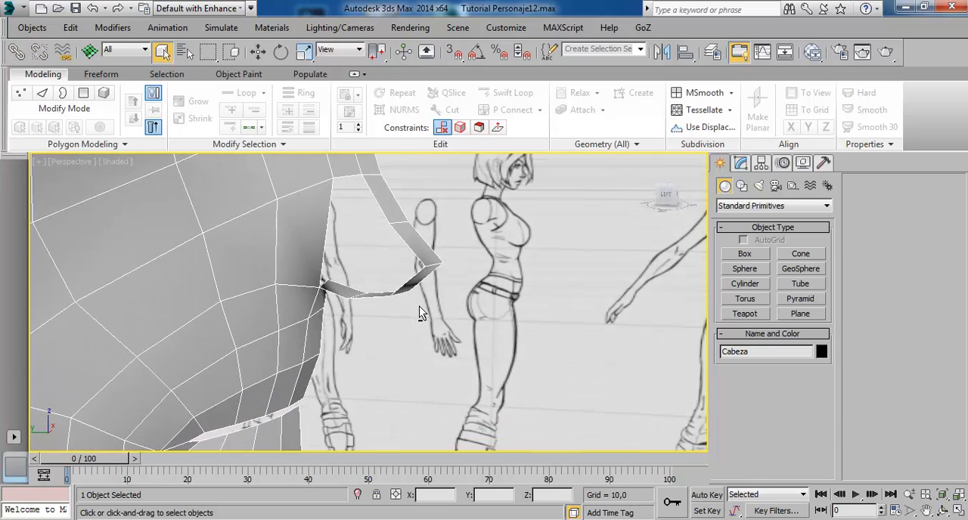
mouse_move(352, 270)
alt+middle_down()
mouse_move(375, 260)
mouse_move(298, 257)
mouse_move(341, 274)
mouse_move(374, 221)
mouse_move(360, 228)
mouse_move(366, 236)
mouse_move(384, 208)
mouse_move(370, 217)
mouse_move(364, 264)
mouse_move(387, 292)
mouse_move(360, 231)
alt+middle_up()
mouse_move(334, 293)
alt+middle_down()
mouse_move(343, 291)
mouse_move(328, 344)
alt+middle_up()
alt+middle_drag(429, 338, 387, 219)
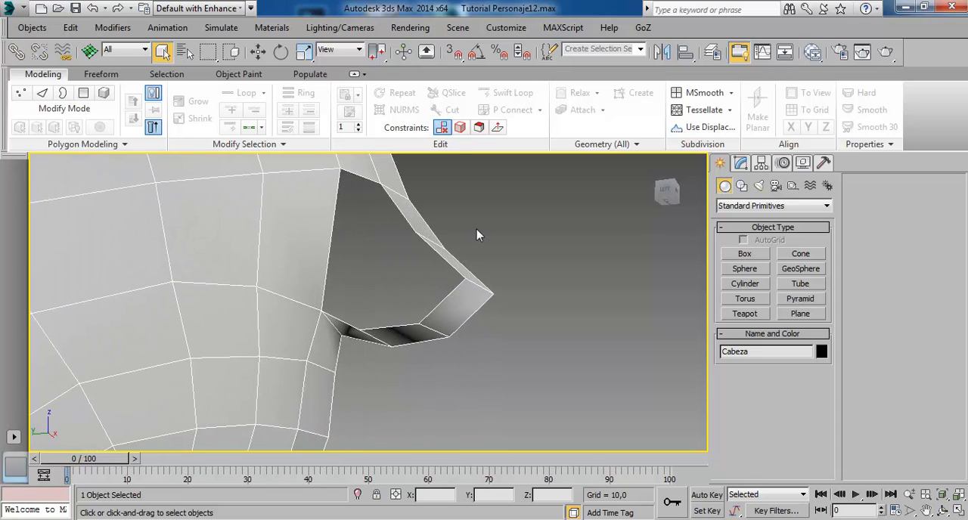
mouse_move(477, 235)
alt+middle_down()
mouse_move(469, 296)
mouse_move(413, 262)
mouse_move(408, 275)
alt+middle_up()
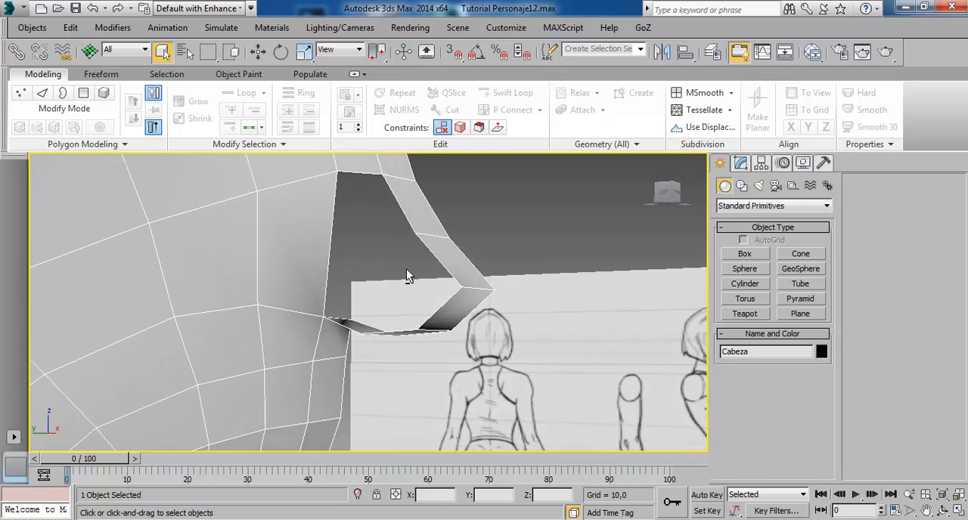
middle_drag(425, 233, 425, 239)
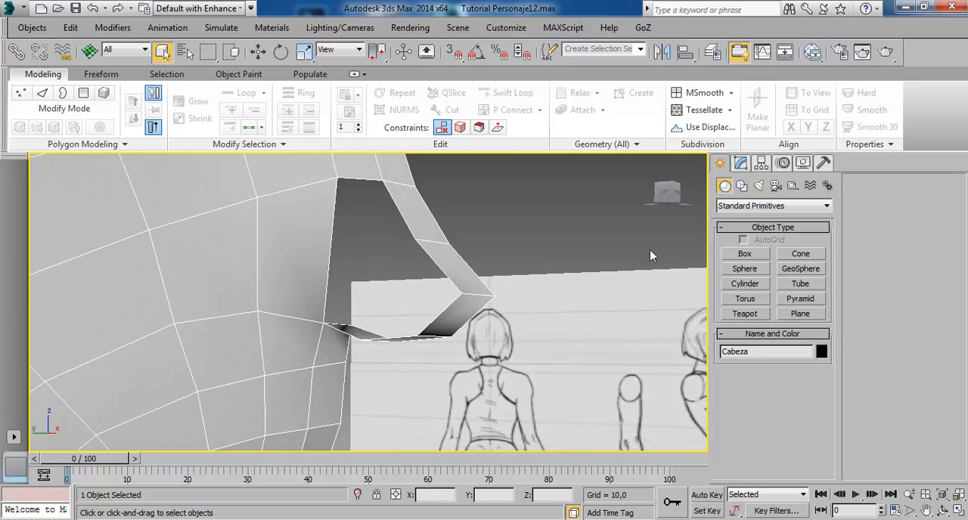
mouse_move(379, 286)
alt+middle_down()
mouse_move(400, 305)
mouse_move(391, 341)
mouse_move(398, 350)
alt+middle_up()
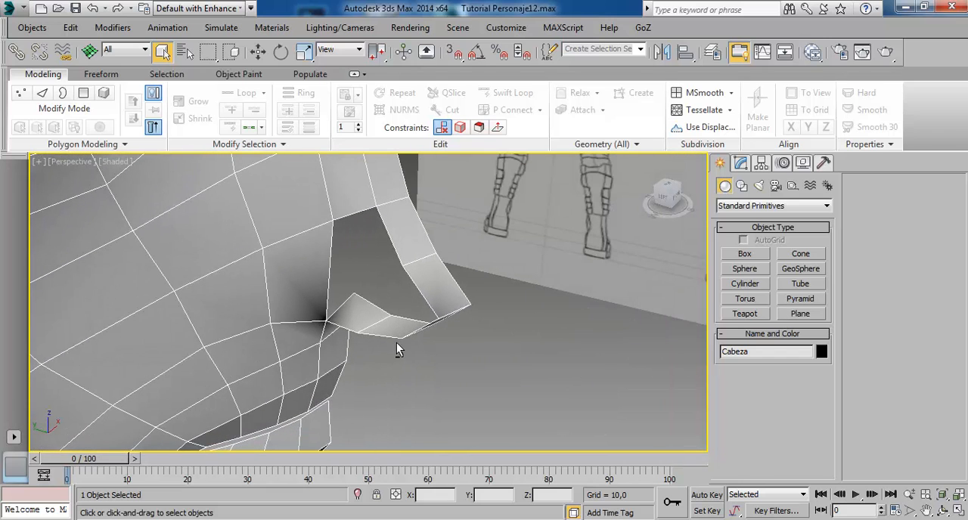
Bridge the upper edge of the nose opening to the matching lower edge beside the cheek.
click(740, 163)
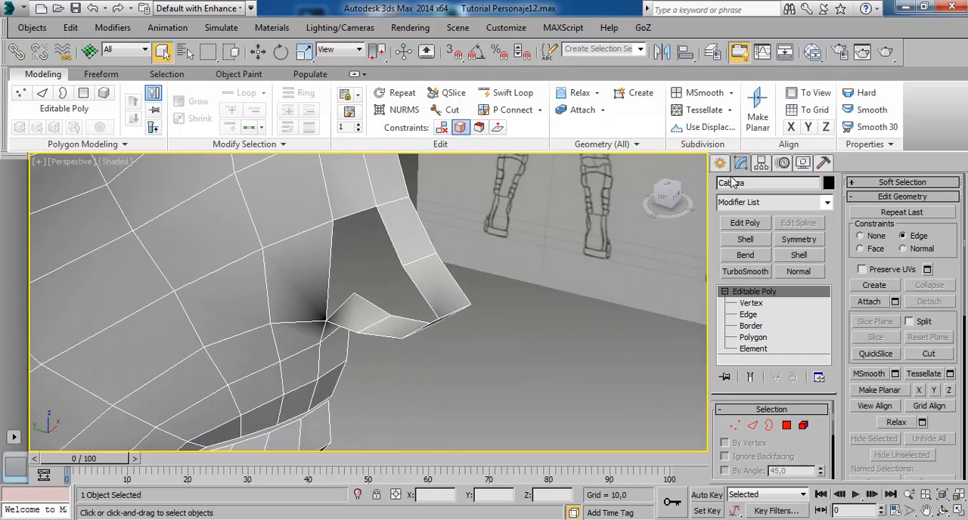
click(748, 314)
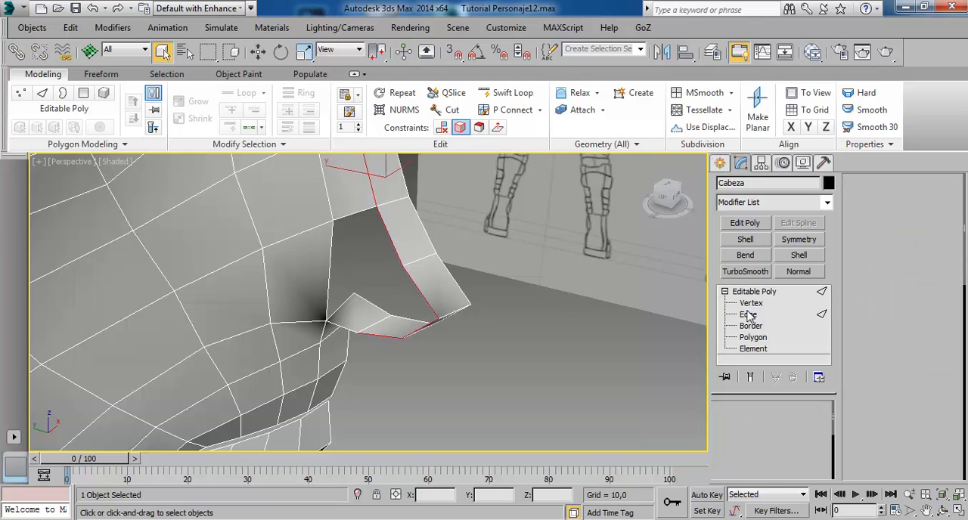
click(355, 220)
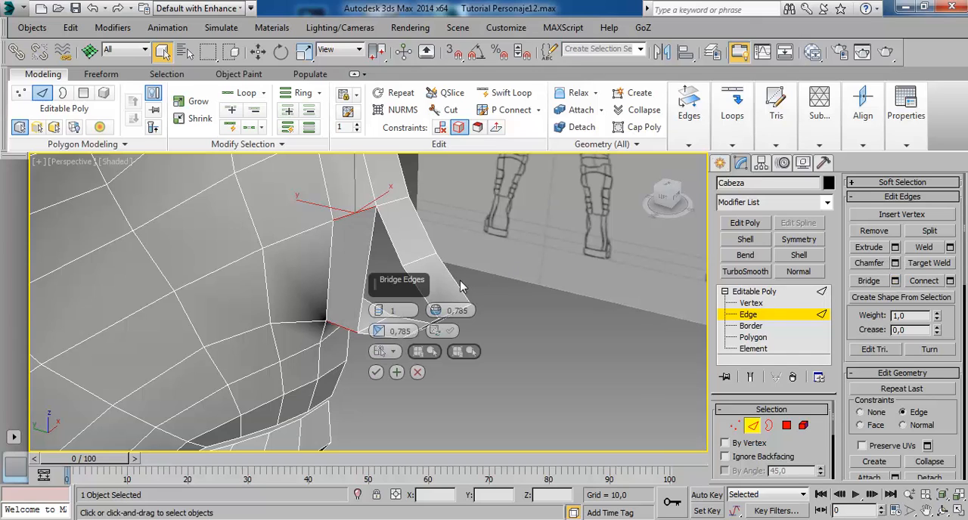
drag(410, 289, 587, 246)
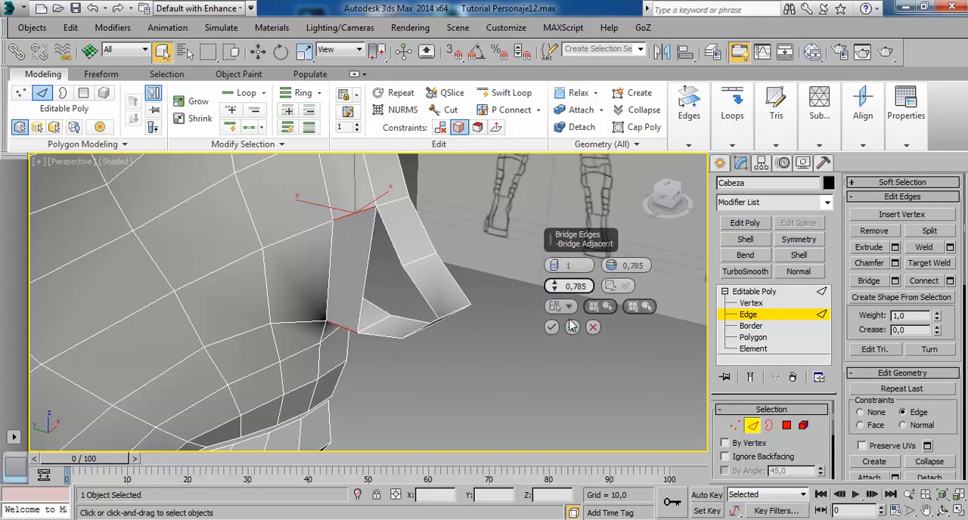
click(553, 329)
Bridge the next pair of edges, from the nose ridge to the underside, to continue closing the nose side.
click(403, 259)
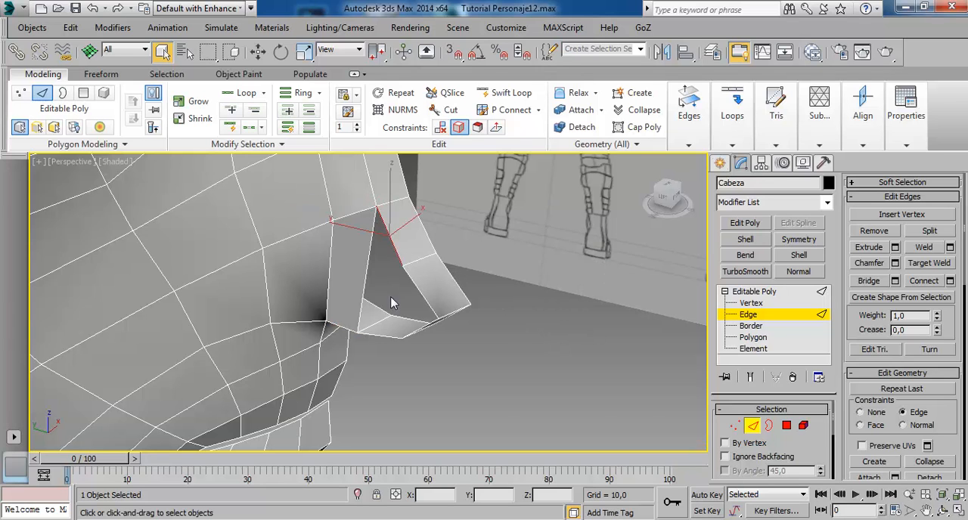
ctrl+click(391, 346)
click(870, 280)
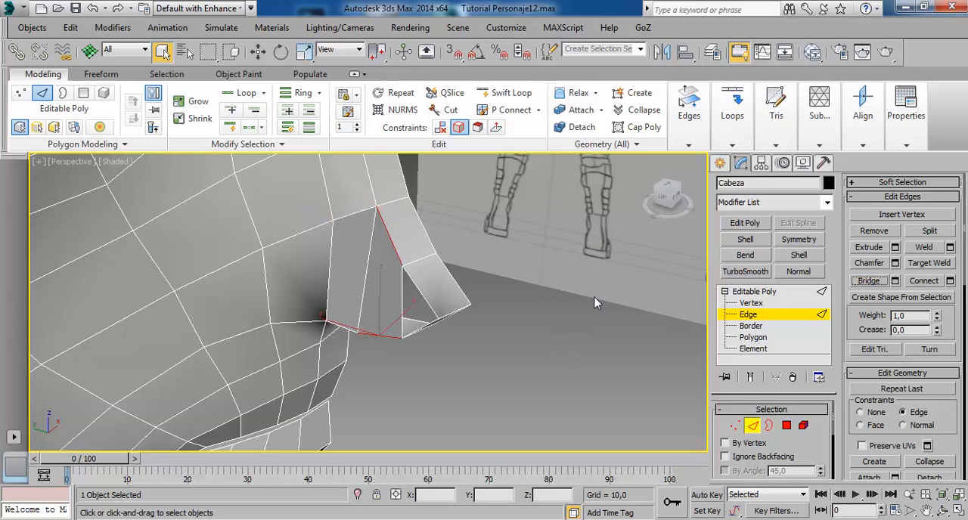
Cap the remaining triangular border near the nose tip.
mouse_move(431, 316)
alt+middle_down()
mouse_move(455, 264)
mouse_move(432, 239)
mouse_move(423, 265)
alt+middle_up()
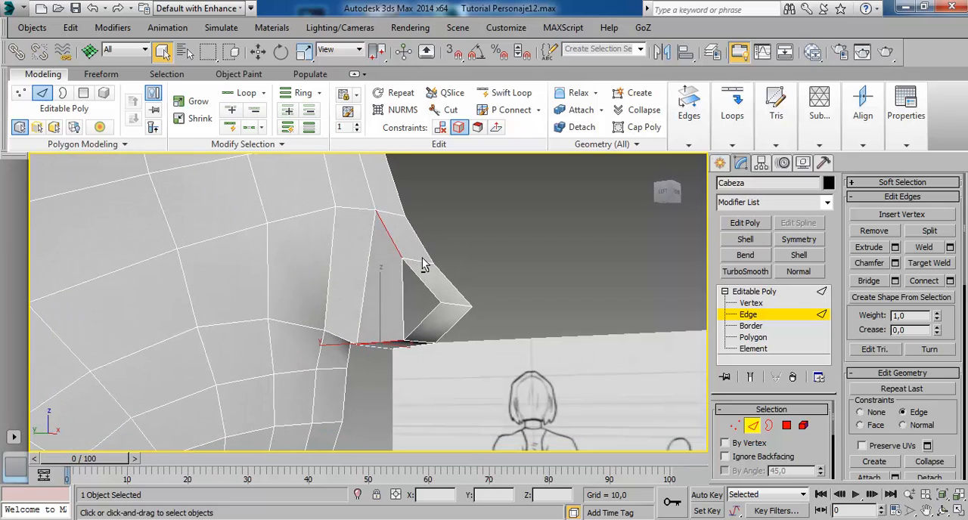
click(751, 326)
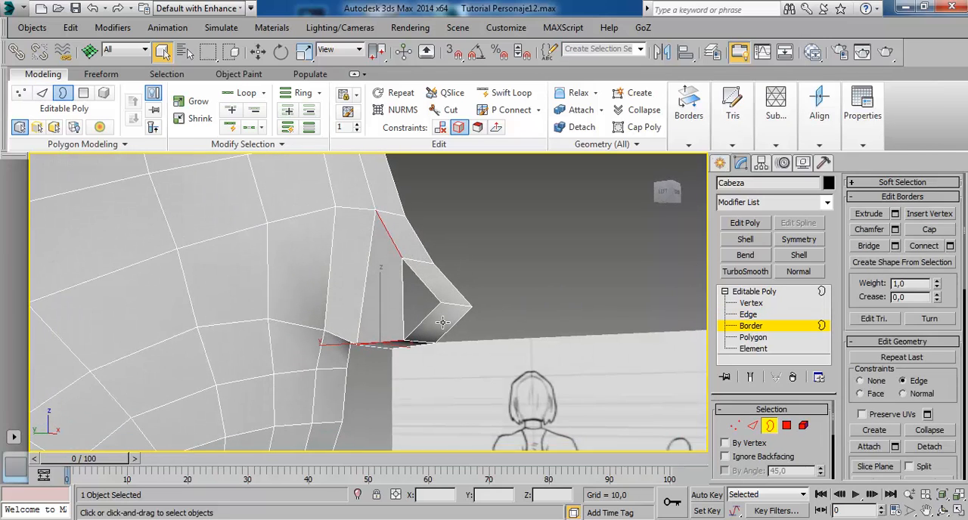
click(439, 318)
click(937, 229)
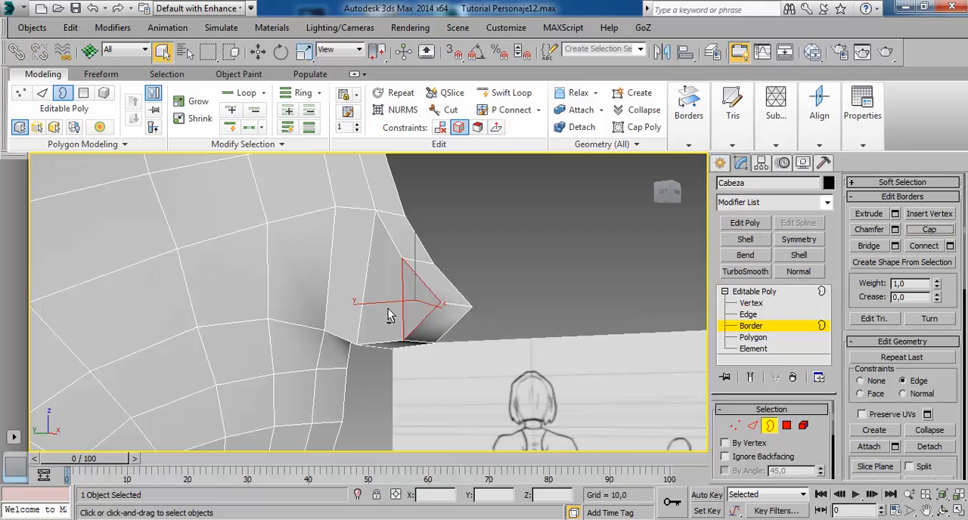
Insert a Swift Loop edge loop around the mouth area, running across the cheek and through the side of the nose.
mouse_move(389, 317)
alt+middle_down()
mouse_move(421, 325)
mouse_move(330, 318)
mouse_move(360, 286)
mouse_move(297, 221)
mouse_move(356, 246)
mouse_move(376, 238)
mouse_move(384, 292)
mouse_move(403, 308)
mouse_move(395, 268)
mouse_move(391, 281)
mouse_move(346, 242)
mouse_move(377, 301)
alt+middle_up()
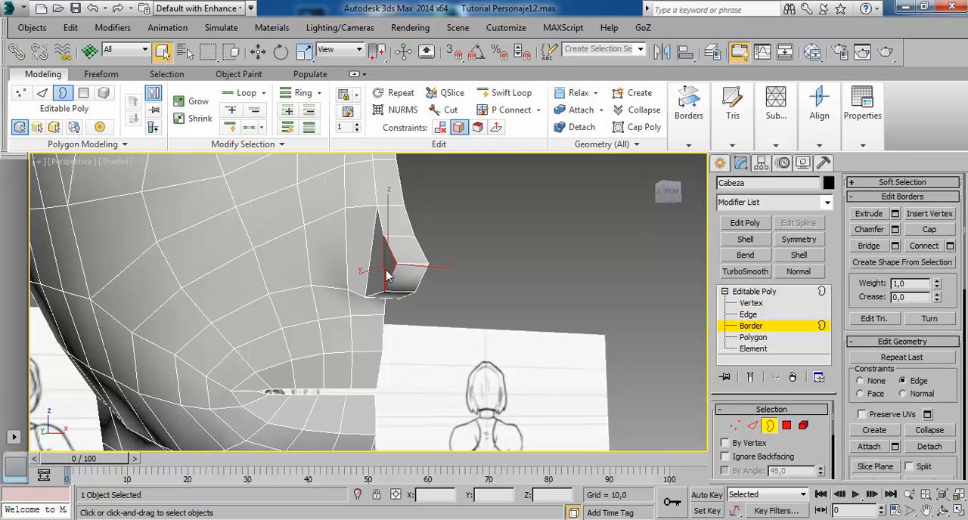
mouse_move(390, 283)
alt+middle_down()
mouse_move(421, 301)
mouse_move(465, 276)
mouse_move(435, 210)
mouse_move(438, 293)
mouse_move(466, 309)
mouse_move(369, 288)
mouse_move(393, 231)
mouse_move(409, 228)
mouse_move(392, 248)
mouse_move(394, 240)
alt+middle_up()
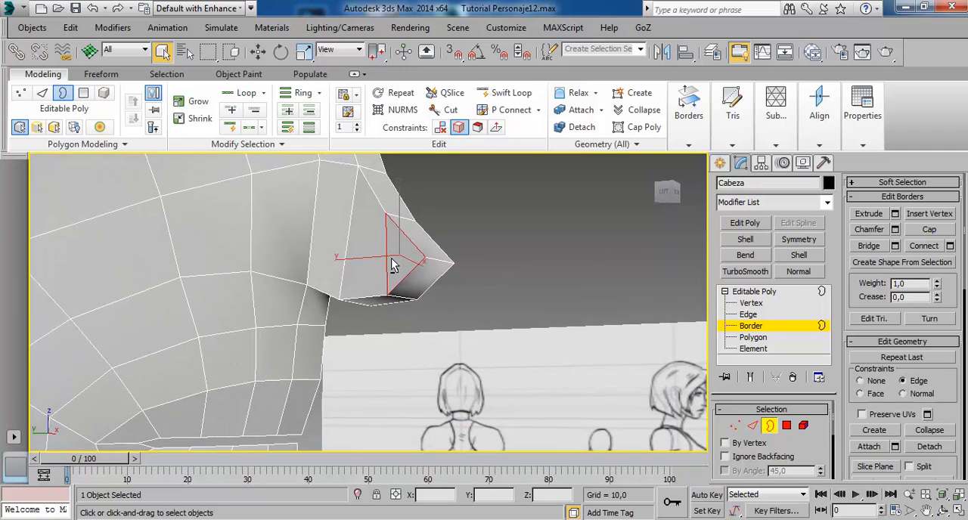
mouse_move(154, 253)
alt+middle_down()
mouse_move(189, 262)
mouse_move(277, 238)
mouse_move(264, 251)
mouse_move(311, 244)
mouse_move(258, 114)
alt+middle_up()
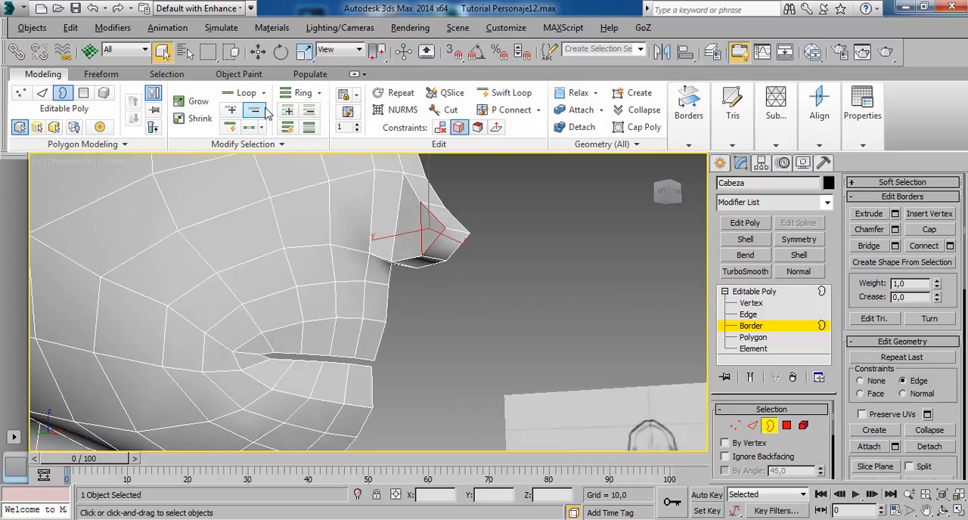
click(501, 93)
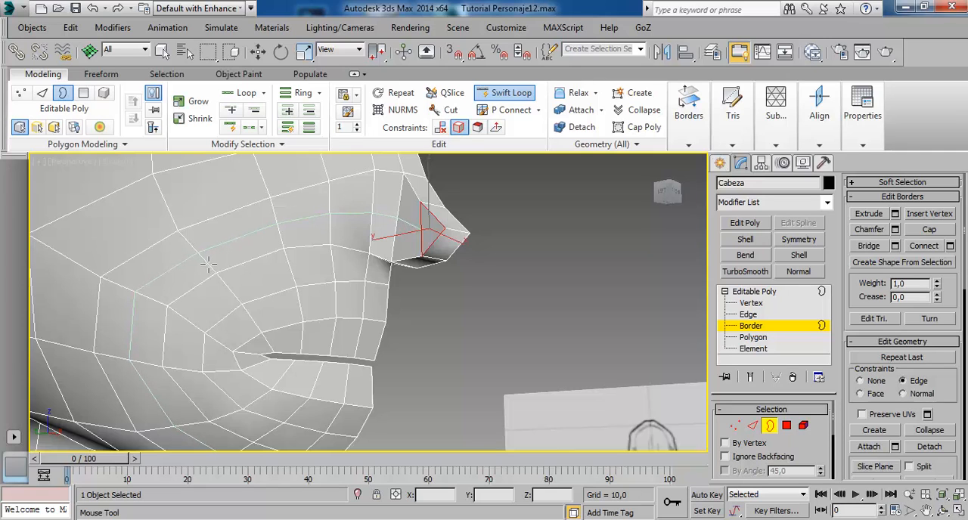
click(207, 262)
key(ctrl+z)
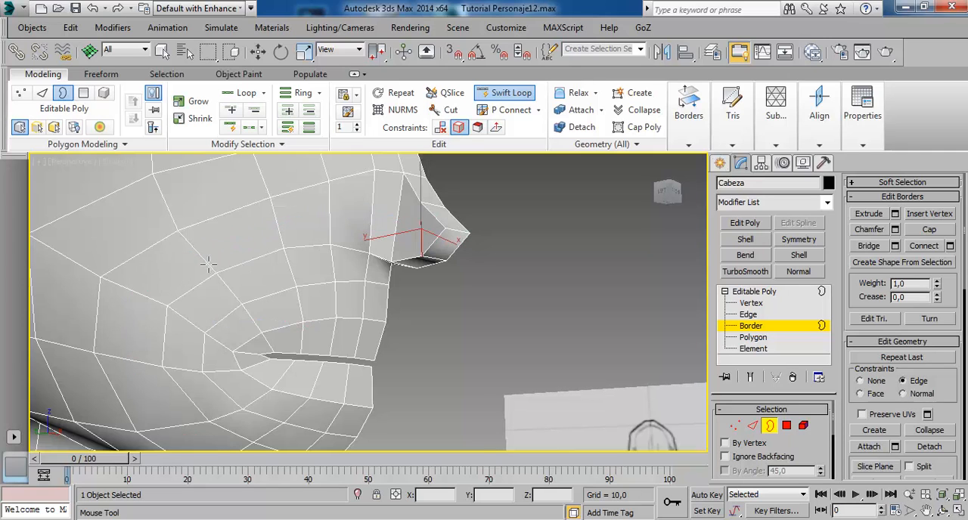
alt+middle_drag(260, 309, 312, 254)
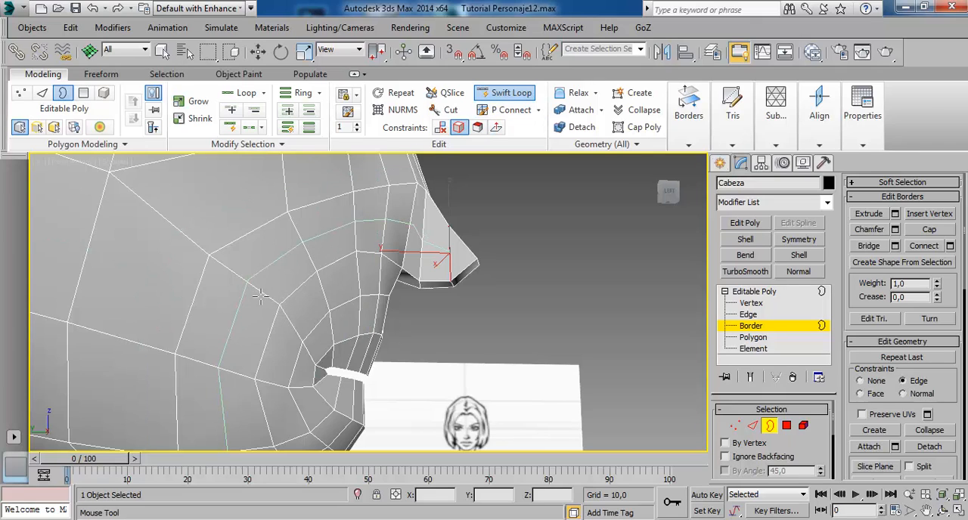
click(317, 252)
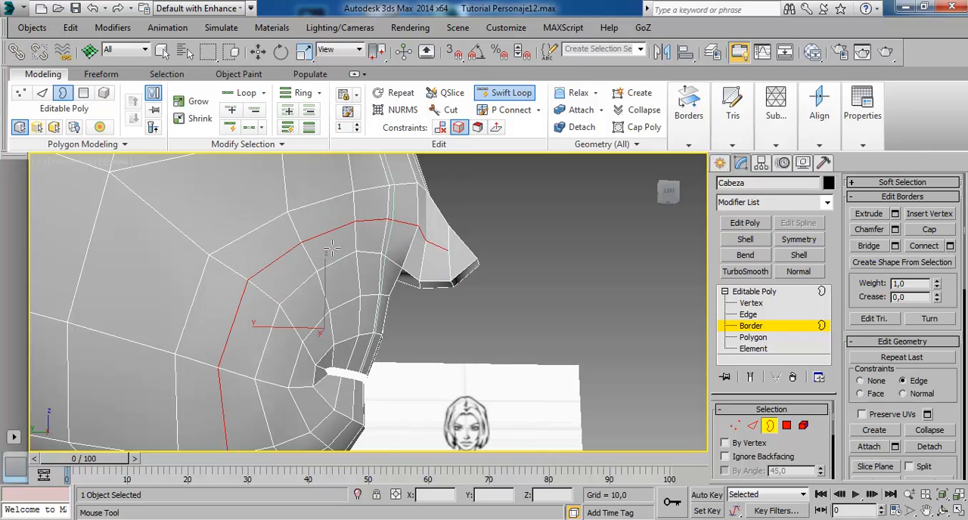
Set the vertex movement constraint to None and pull the new loop's vertex on the nose wing outward.
alt+middle_drag(461, 237, 412, 294)
click(750, 302)
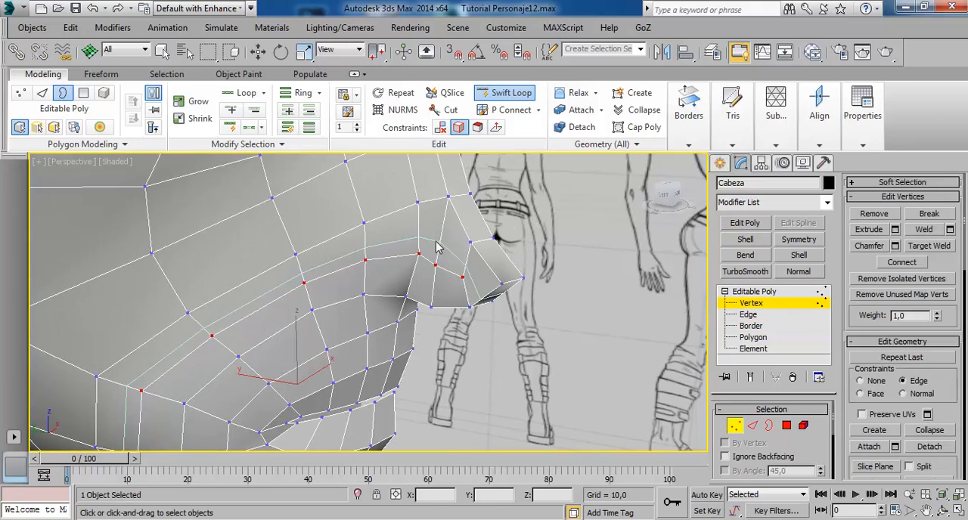
click(429, 264)
mouse_move(429, 264)
alt+middle_down()
mouse_move(521, 324)
mouse_move(492, 306)
mouse_move(443, 313)
mouse_move(415, 303)
mouse_move(403, 274)
mouse_move(366, 312)
alt+middle_up()
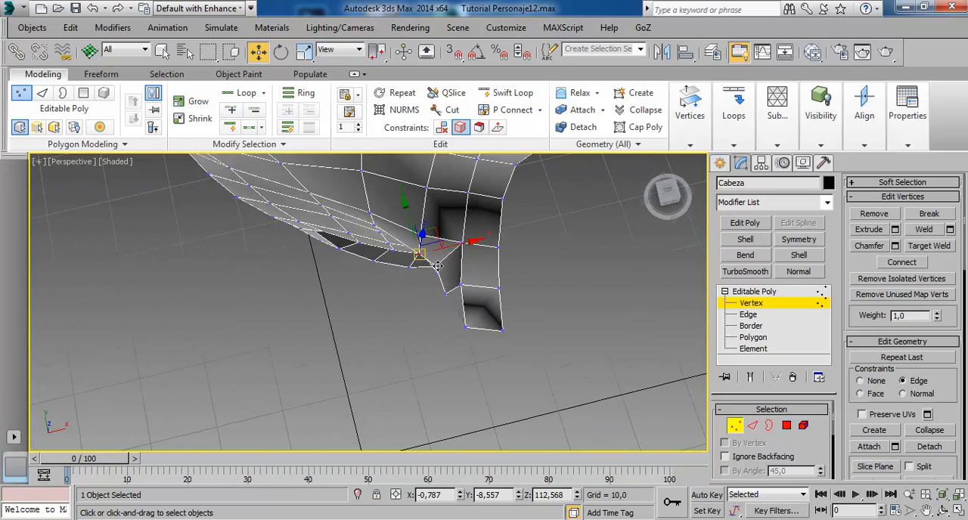
drag(443, 238, 469, 233)
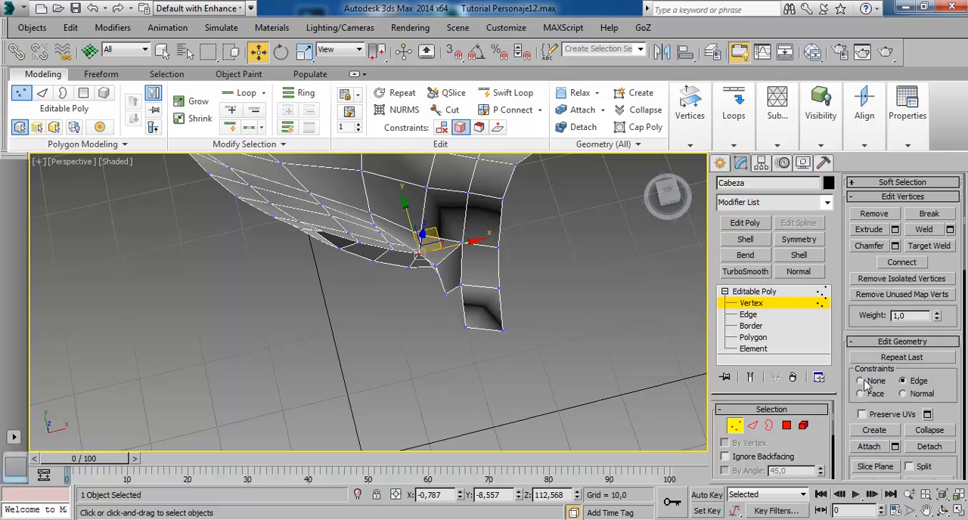
drag(443, 239, 446, 229)
alt+middle_drag(448, 231, 533, 203)
Fine-tune the depth and height of the middle vertex on the nose wing.
click(446, 255)
alt+middle_drag(455, 268, 495, 252)
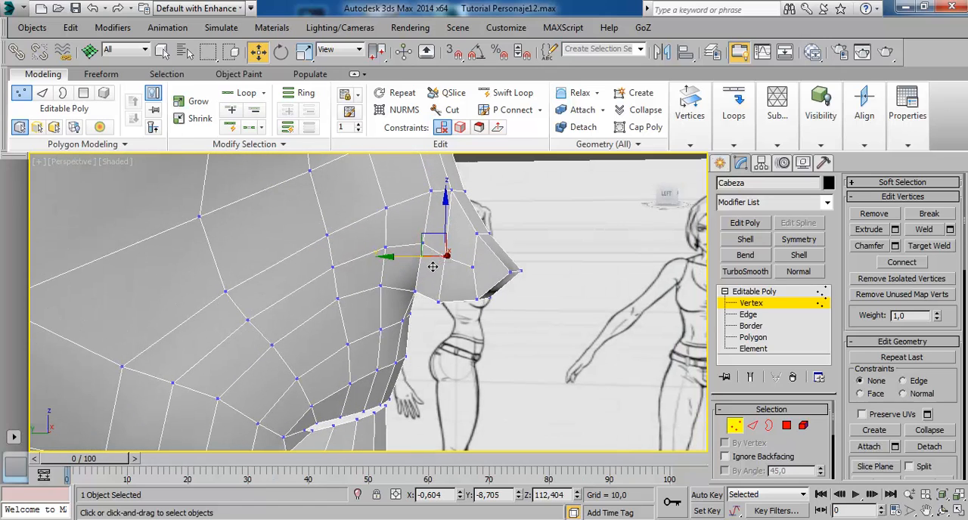
drag(424, 267, 426, 268)
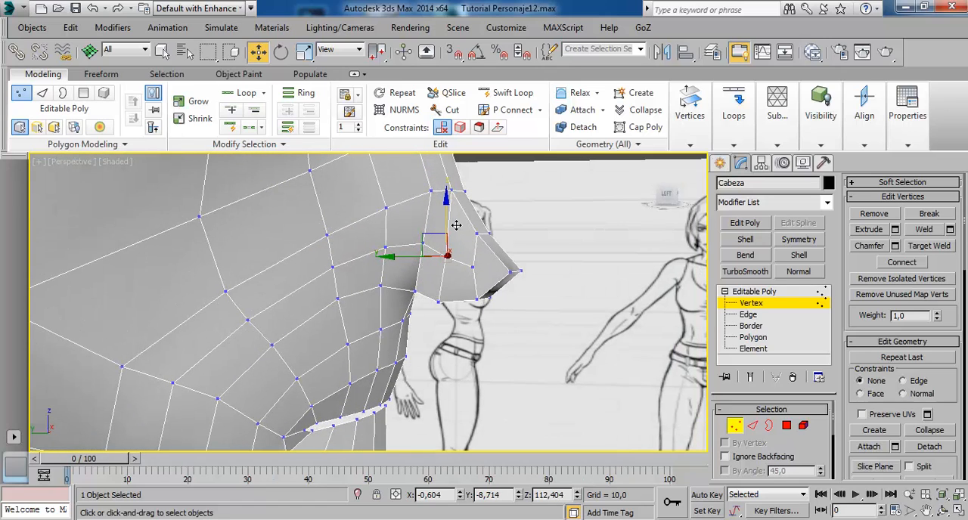
mouse_move(462, 242)
alt+middle_down()
mouse_move(416, 254)
mouse_move(472, 273)
mouse_move(499, 315)
alt+middle_up()
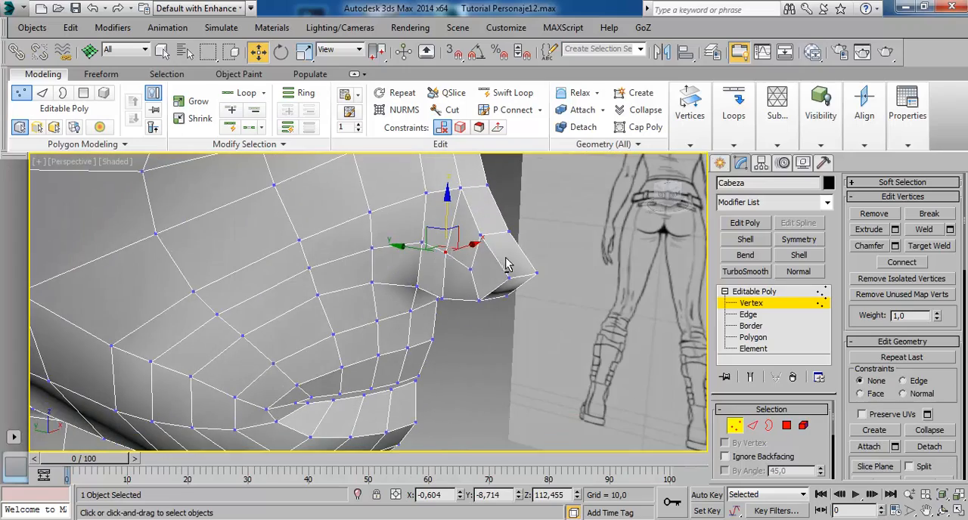
Extrude the two lower nose-wing side polygons as a group with a height of 0,385.
mouse_move(506, 264)
alt+middle_down()
mouse_move(532, 268)
mouse_move(489, 268)
alt+middle_up()
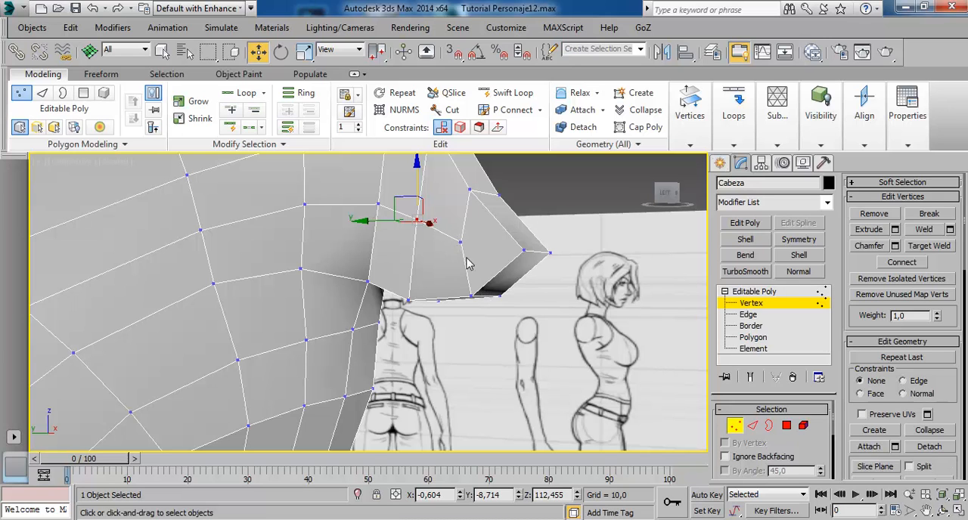
mouse_move(468, 263)
alt+middle_down()
mouse_move(456, 259)
mouse_move(446, 209)
mouse_move(496, 231)
mouse_move(494, 251)
alt+middle_up()
click(753, 337)
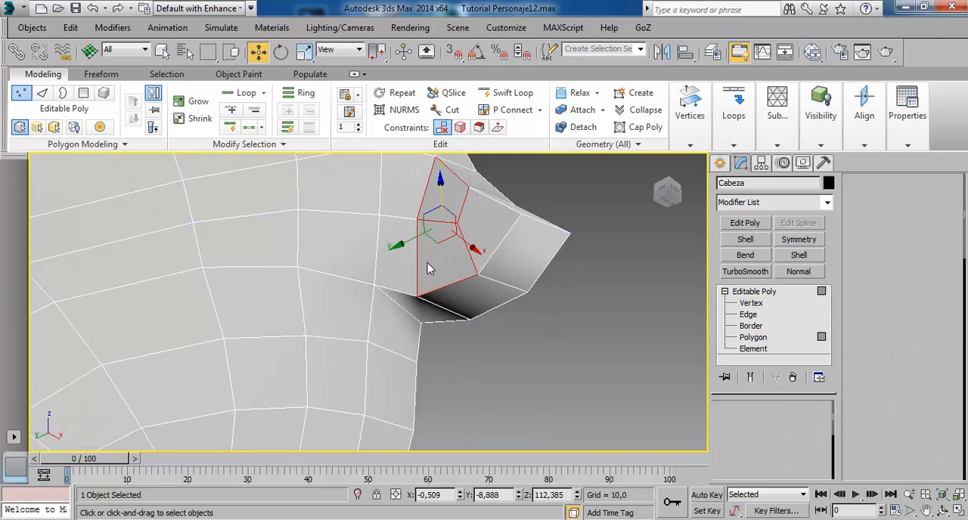
click(395, 264)
alt+middle_drag(501, 224, 478, 292)
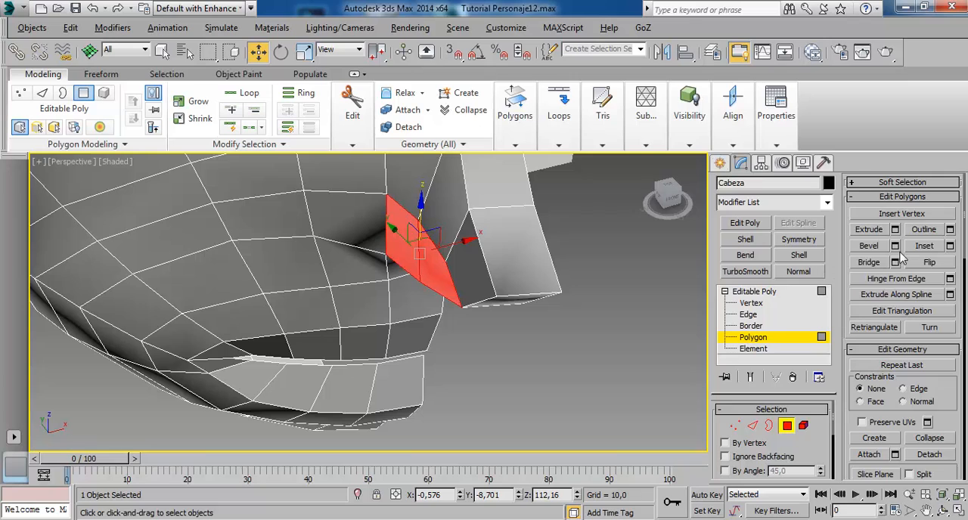
click(895, 229)
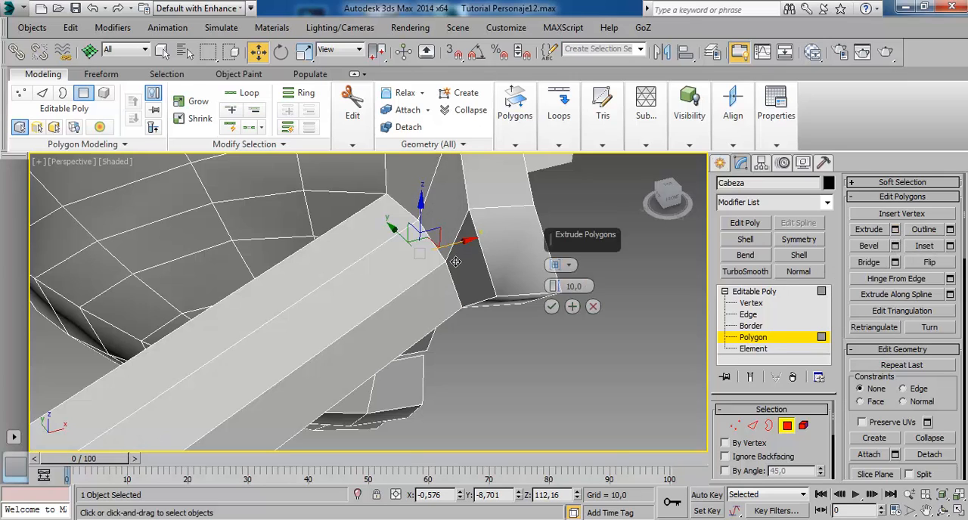
right_click(551, 286)
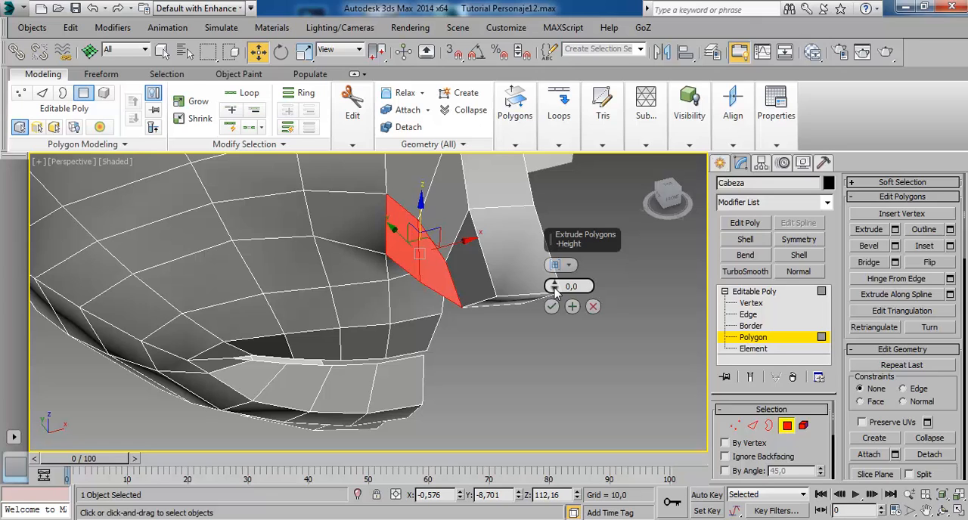
mouse_move(555, 289)
mouse_down()
mouse_move(558, 277)
mouse_move(556, 286)
mouse_up()
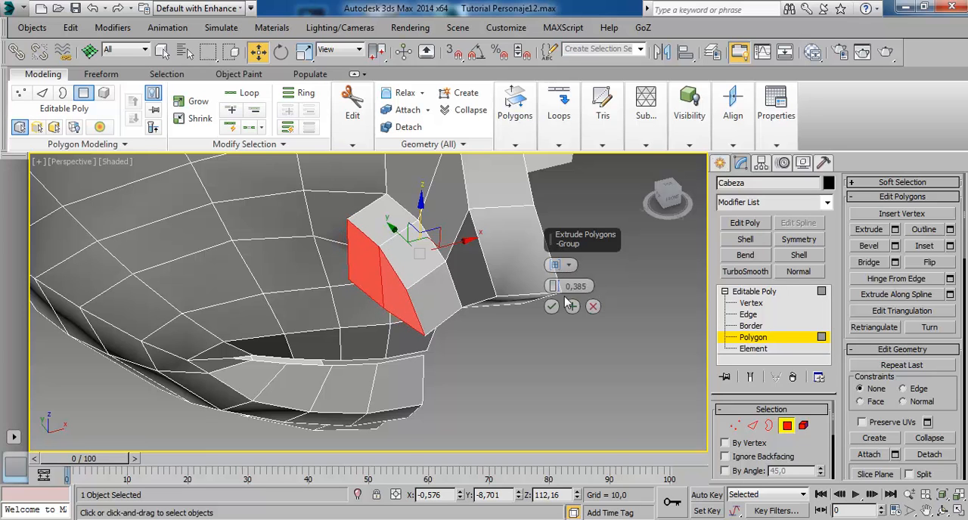
click(552, 306)
Try to select the upper head polygons with a selection window in the Left view.
alt+middle_drag(515, 330, 475, 350)
key(alt+w)
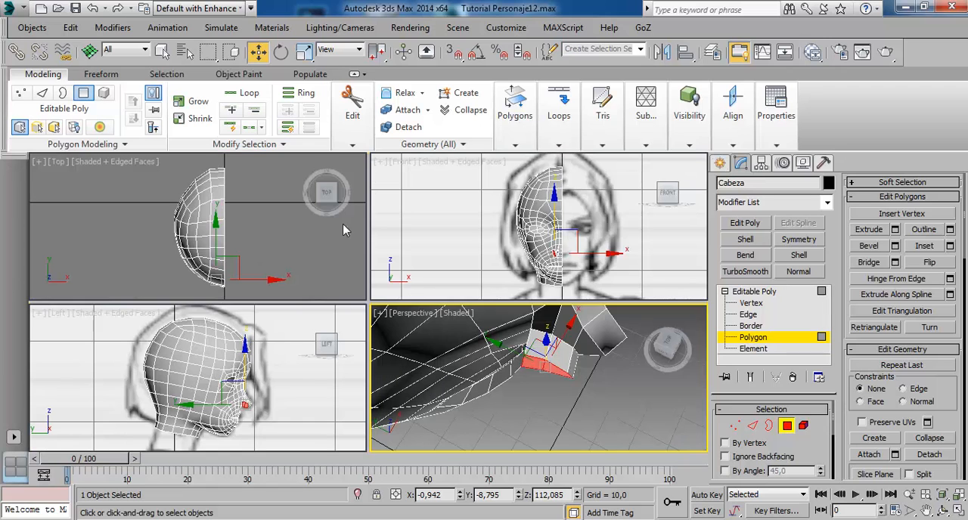
right_click(242, 218)
key(alt+w)
middle_drag(343, 228, 327, 184)
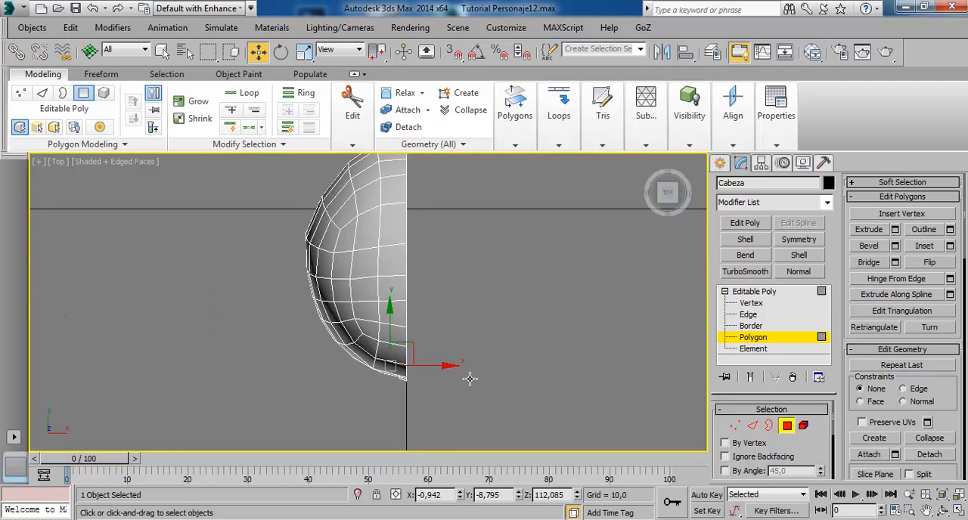
key(alt+w)
right_click(317, 385)
key(alt+w)
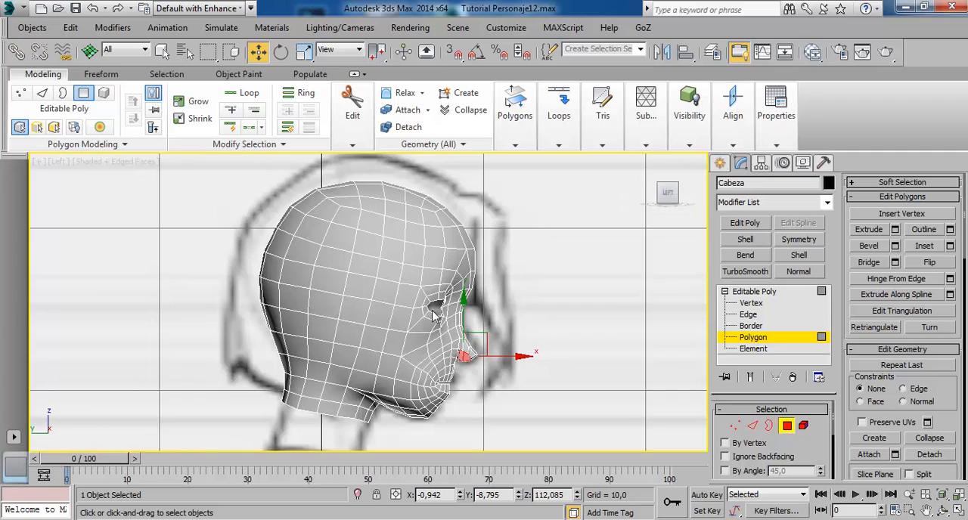
click(575, 318)
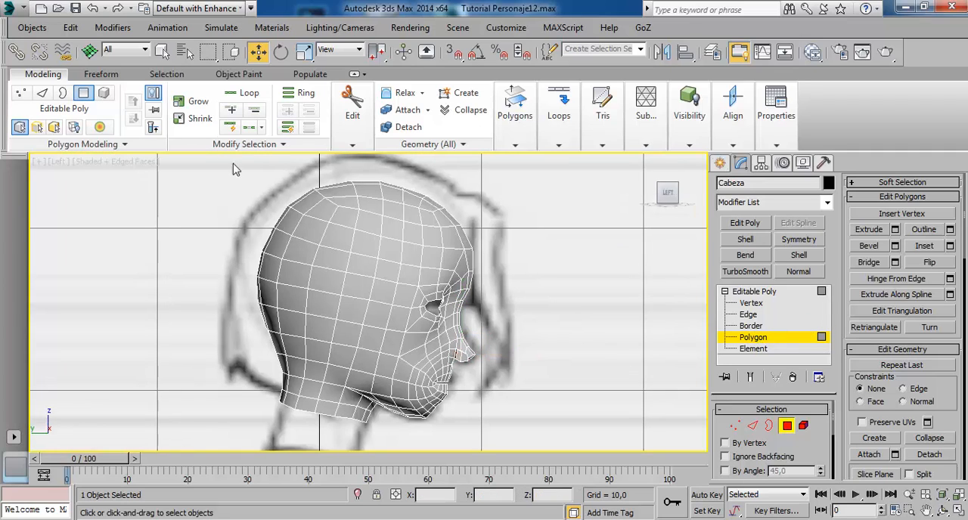
drag(540, 332, 539, 342)
scroll(494, 275, up, 5)
middle_drag(457, 279, 475, 274)
In the Perspective view, select the polygon loop running around the mouth and add the polygons on the nose front and tip.
key(alt+w)
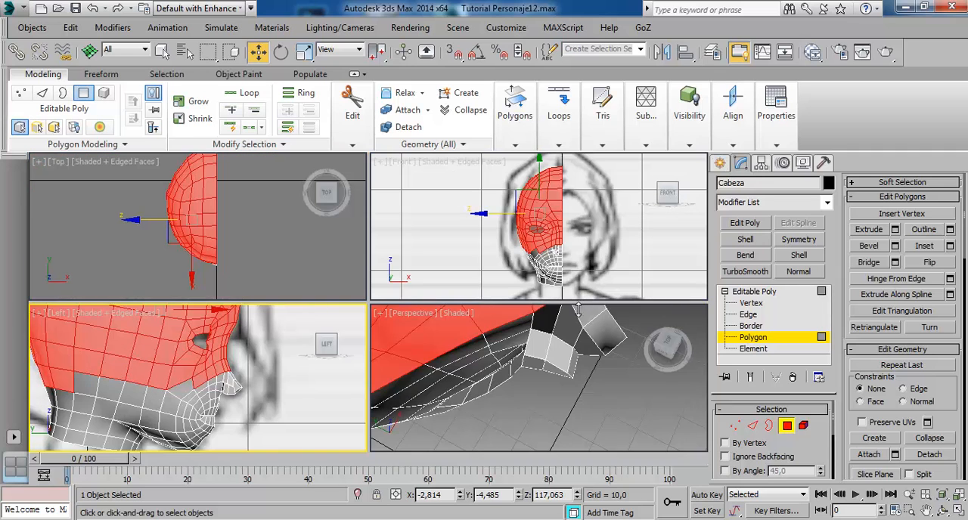
right_click(579, 343)
key(alt+w)
alt+middle_drag(460, 288, 411, 211)
scroll(439, 309, down, 6)
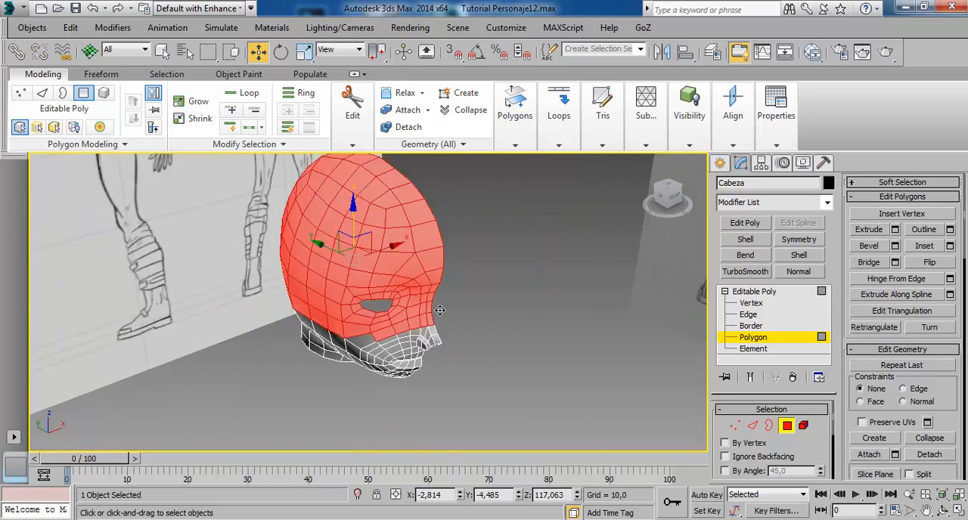
mouse_move(439, 309)
alt+middle_down()
mouse_move(469, 269)
mouse_move(455, 234)
alt+middle_up()
scroll(422, 293, up, 5)
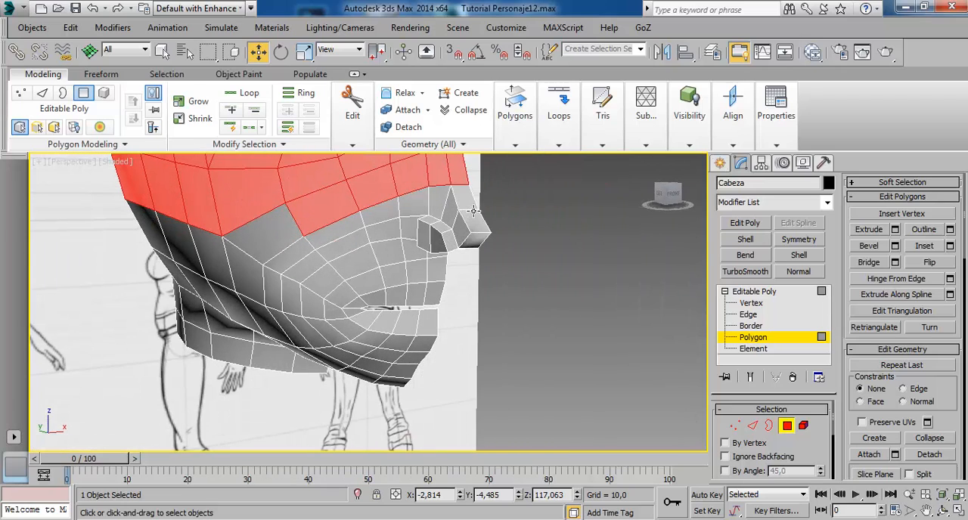
click(452, 211)
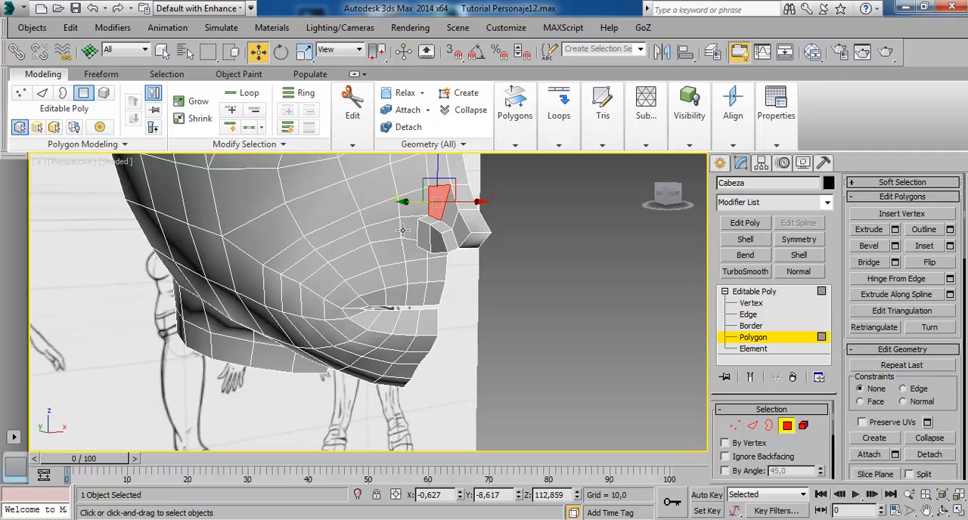
shift+click(341, 373)
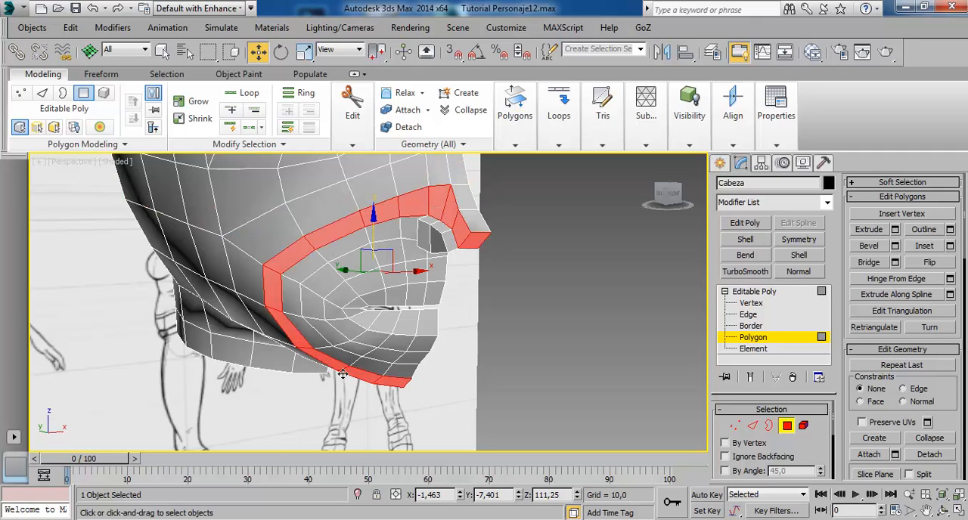
ctrl+click(479, 205)
ctrl+click(483, 230)
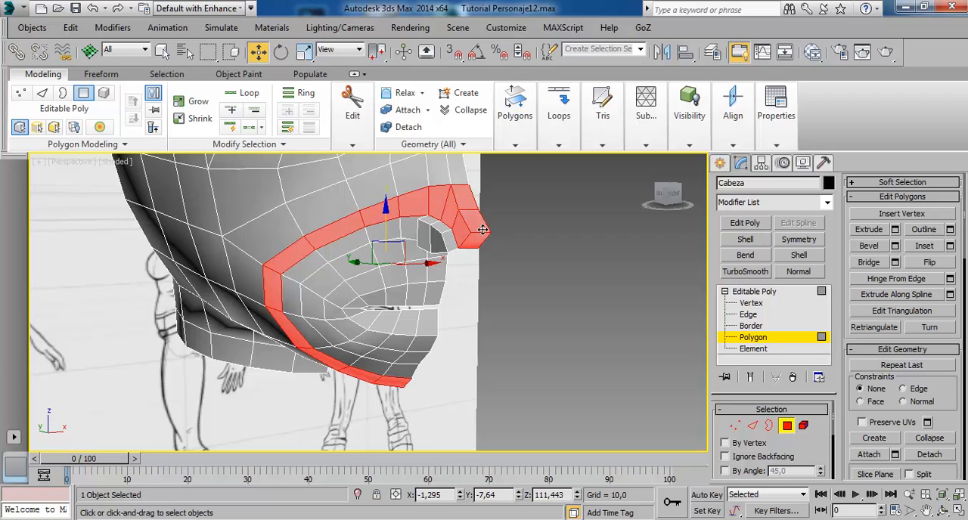
Add all polygons enclosed by the mouth loop to the selection with a fence region in the Left view.
alt+middle_drag(445, 297, 493, 263)
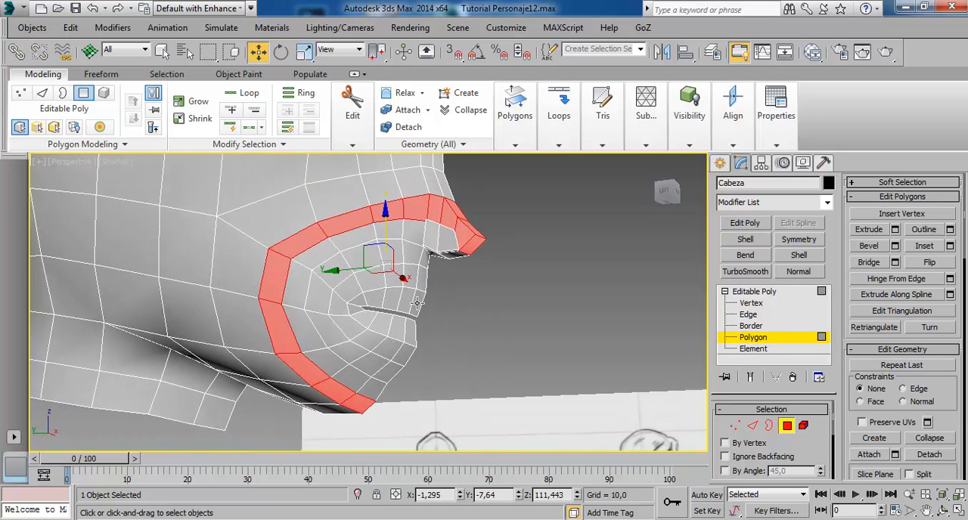
key(alt+w)
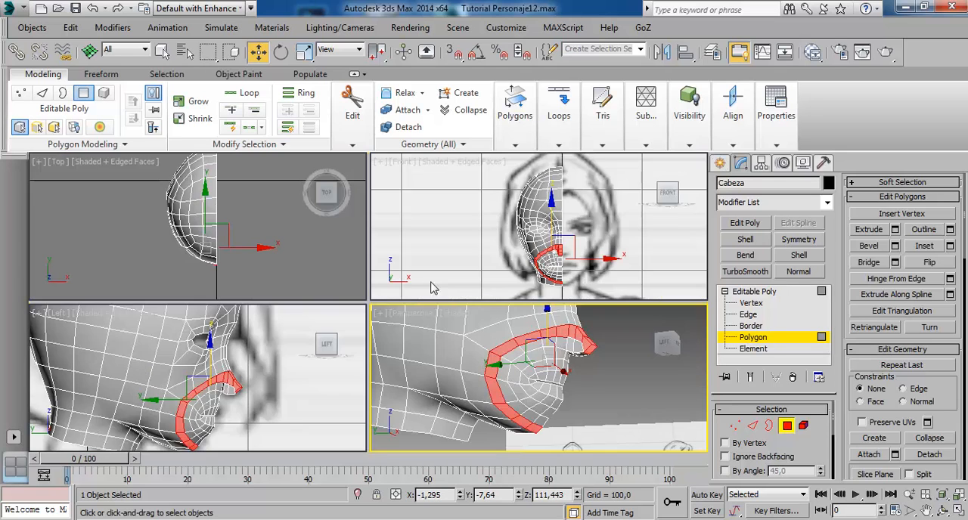
right_click(295, 368)
key(alt+w)
middle_drag(464, 298, 454, 240)
middle_drag(408, 217, 405, 234)
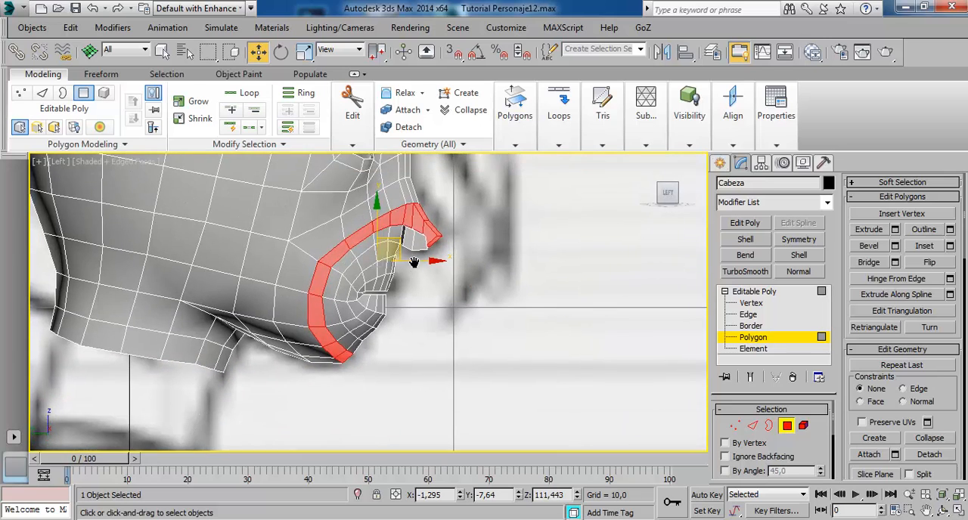
scroll(393, 249, up, 3)
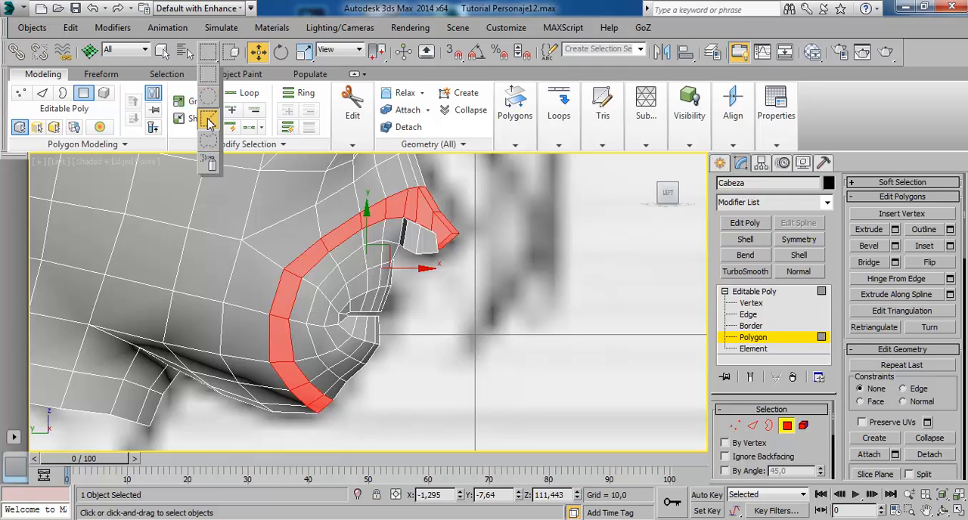
drag(208, 122, 208, 123)
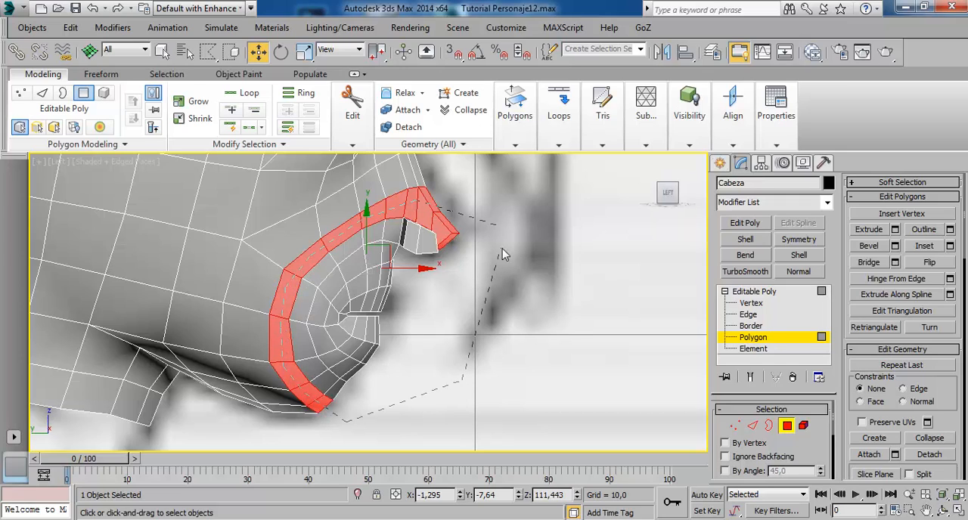
drag(505, 236, 508, 240)
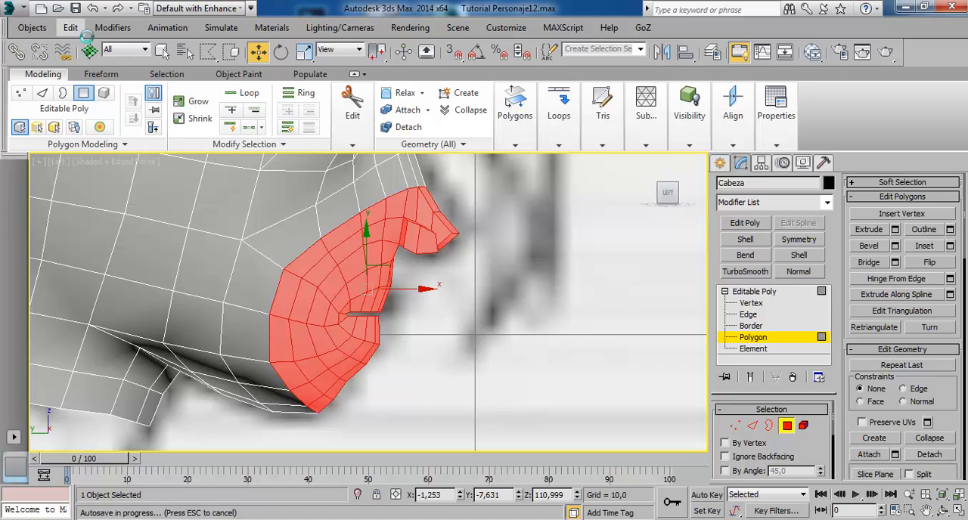
Invert the polygon selection and hide the rest of the head, leaving only the mouth and nose area.
click(71, 27)
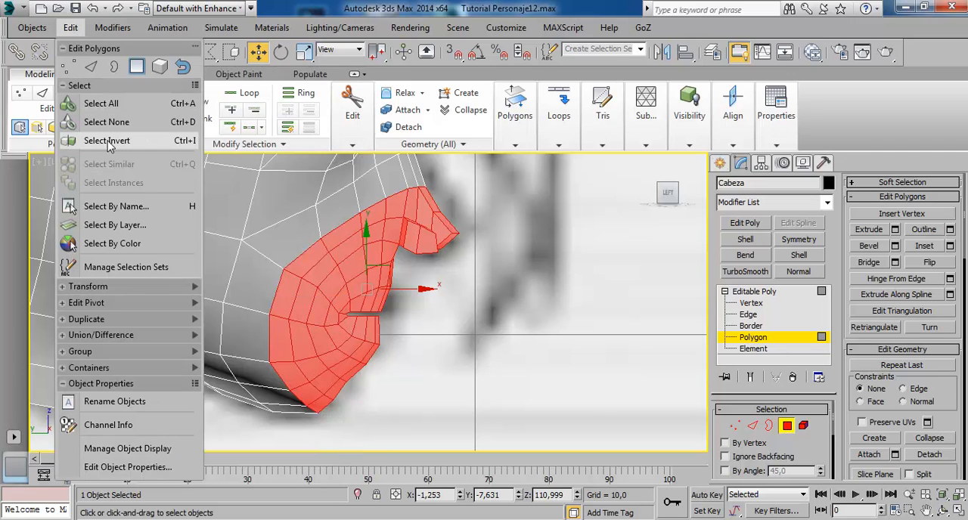
click(173, 144)
drag(854, 333, 957, 118)
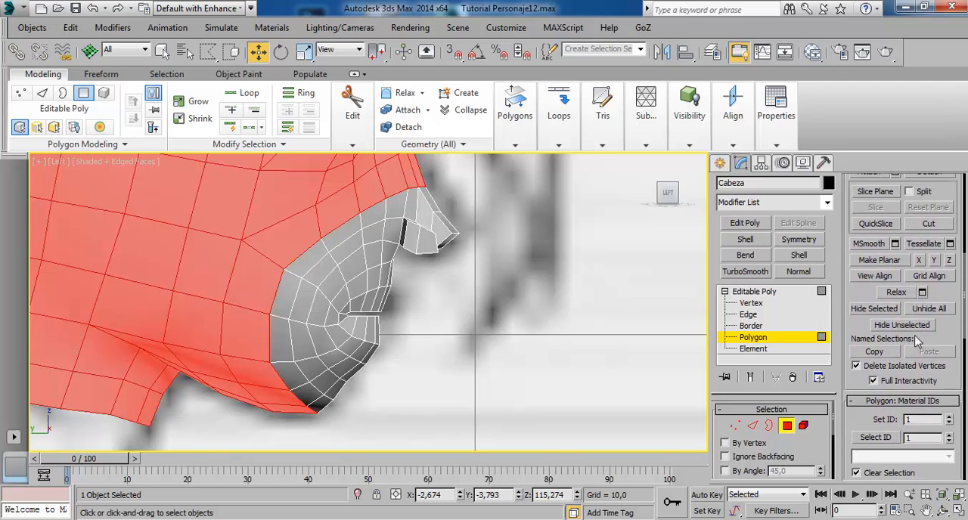
click(874, 309)
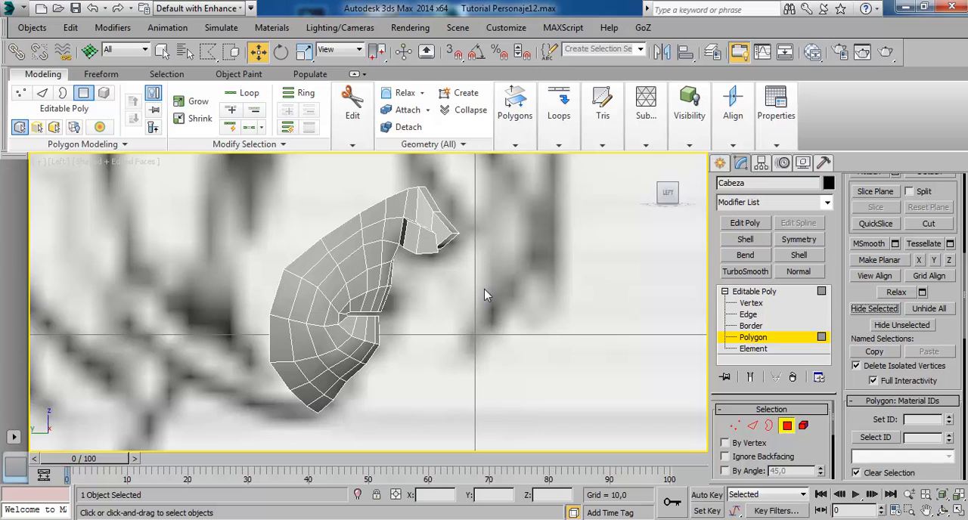
Restore the rectangular selection region and move the extruded nose-wing polygons back toward the face.
right_click(539, 265)
click(211, 56)
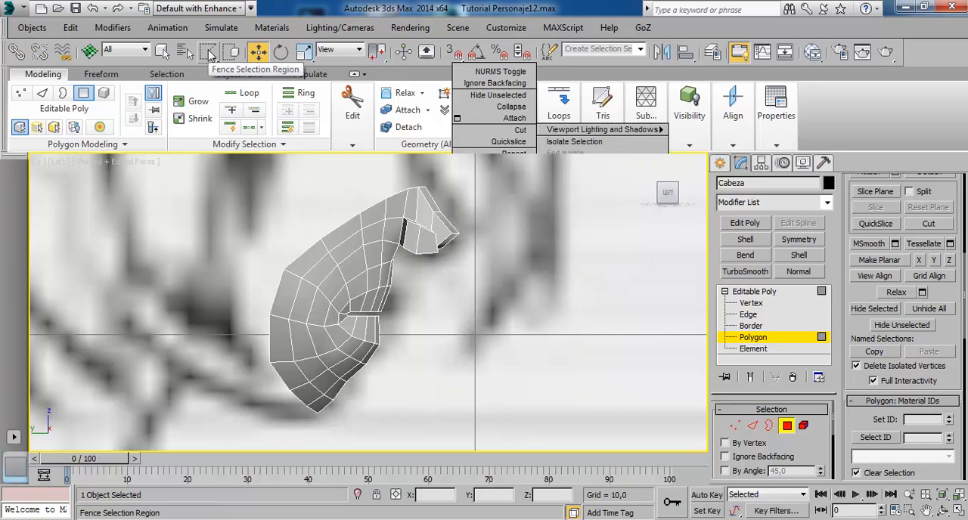
drag(211, 56, 213, 61)
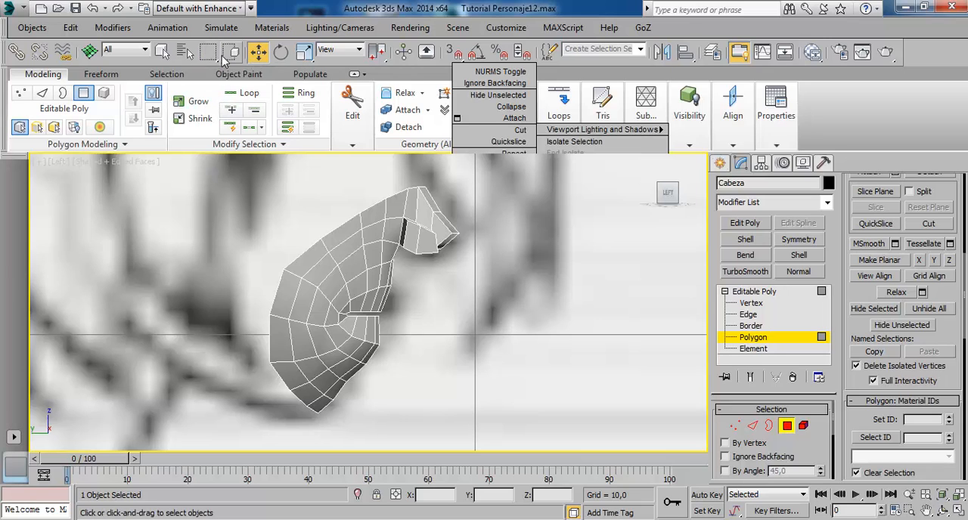
scroll(480, 268, up, 5)
click(340, 265)
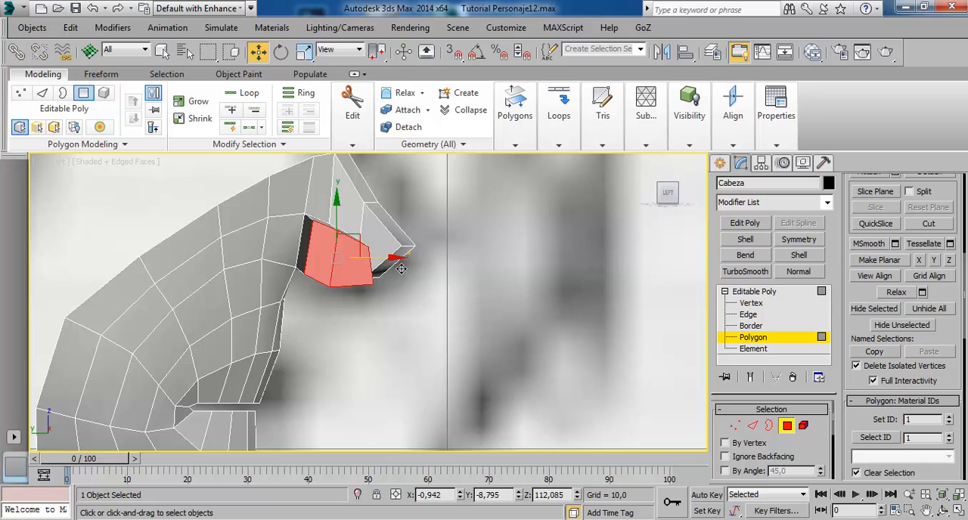
drag(393, 264, 370, 266)
In the Top view wireframe, move the rear vertex pair of the nose wing toward the nose centre and the middle pair slightly outward.
key(alt+w)
right_click(233, 263)
key(alt+w)
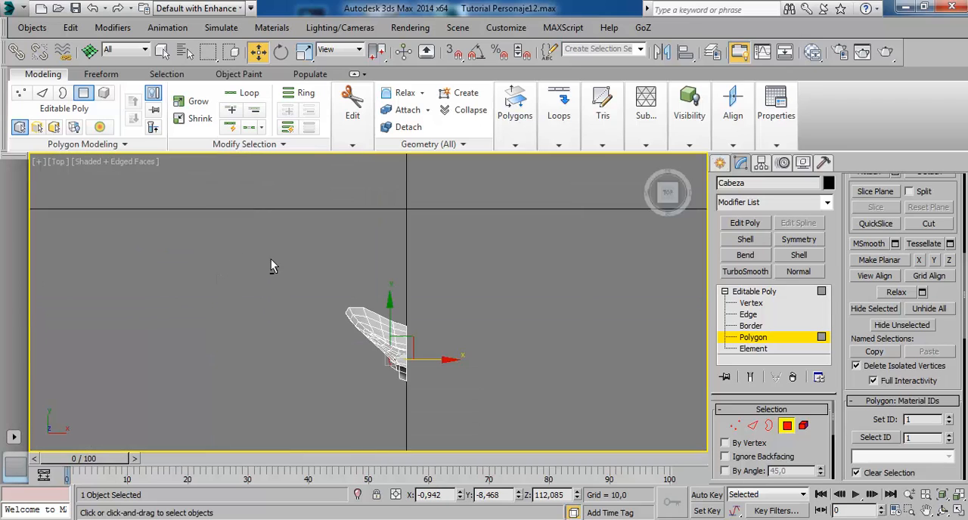
middle_drag(366, 346, 372, 278)
scroll(372, 277, up, 5)
scroll(431, 264, up, 4)
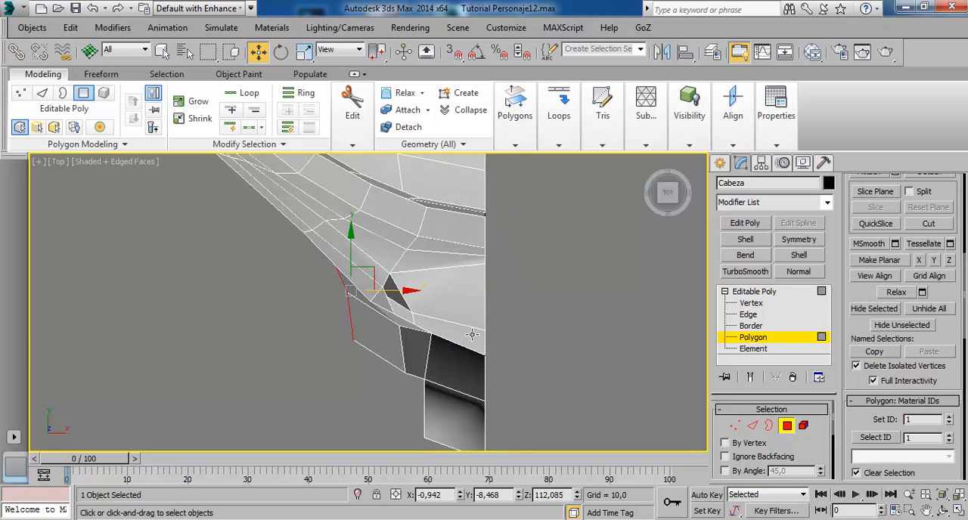
click(753, 303)
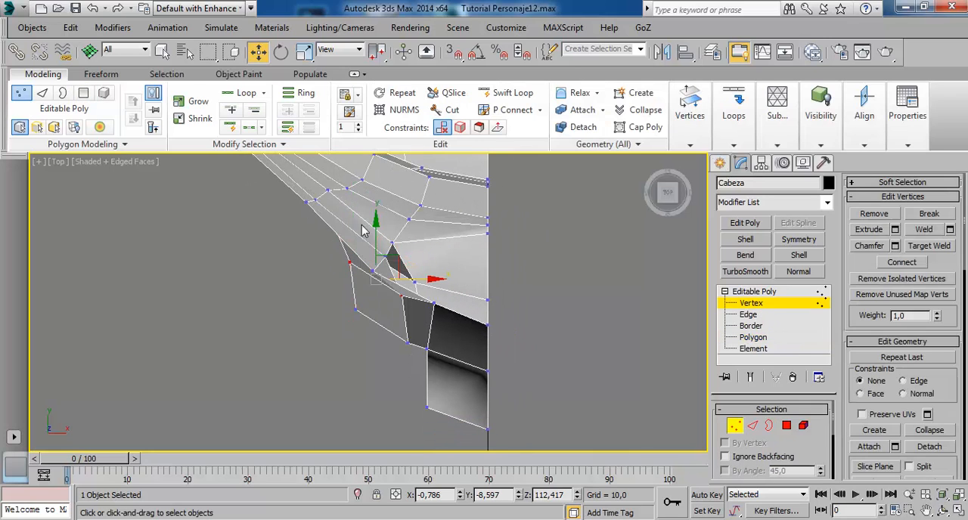
key(F3)
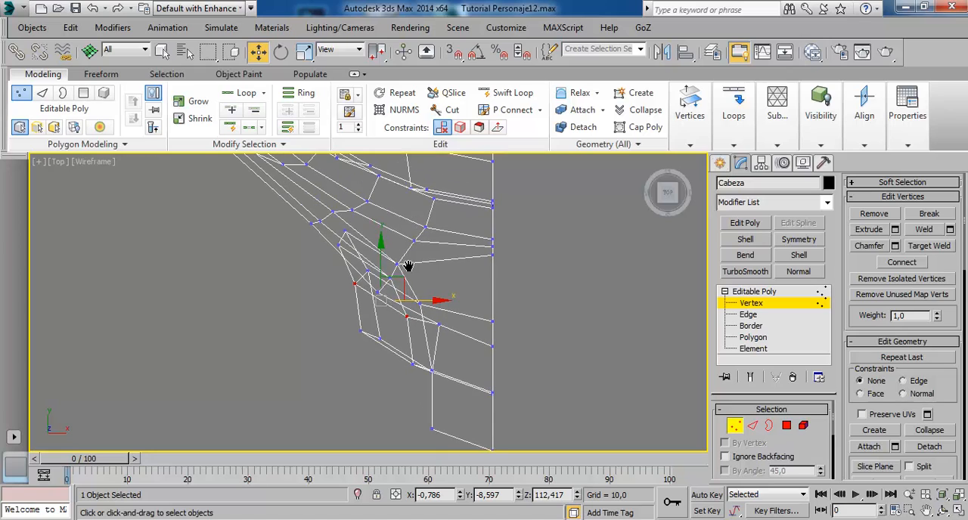
click(342, 249)
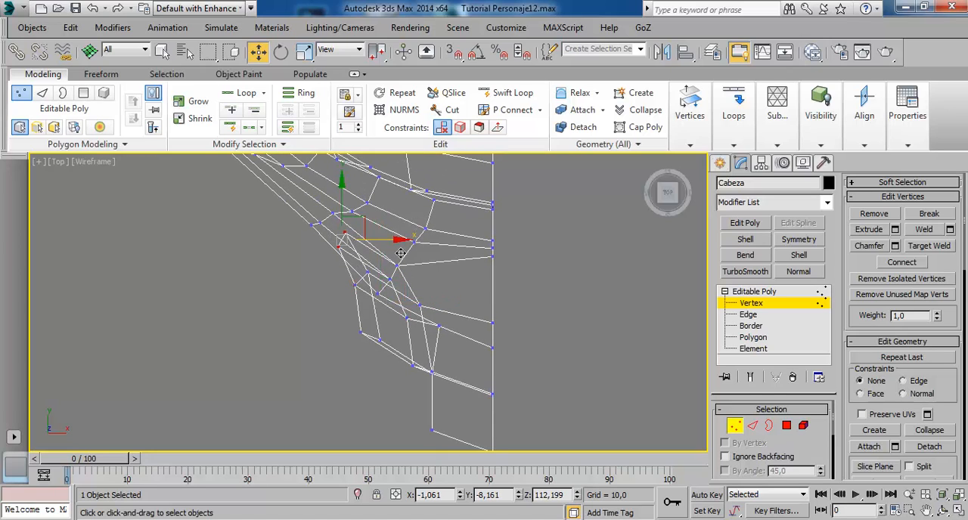
drag(400, 253, 425, 265)
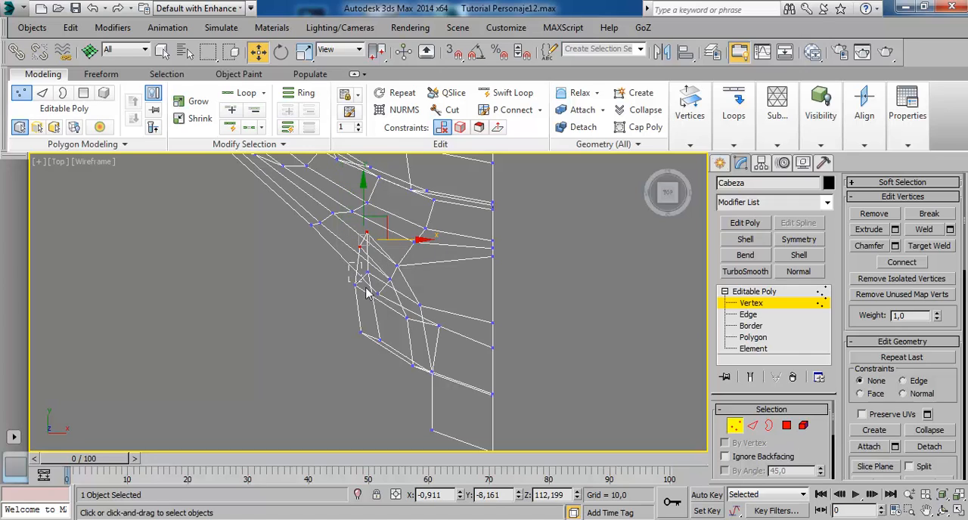
drag(366, 293, 402, 292)
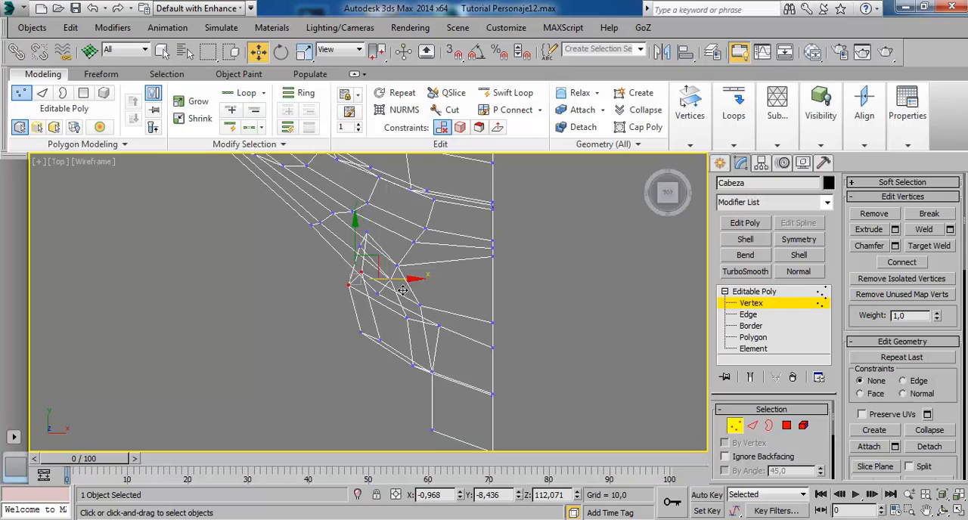
In the Perspective view, adjust the height of the upper rear vertices of the nose wing.
key(alt+w)
right_click(573, 381)
key(alt+w)
mouse_move(516, 266)
alt+middle_down()
mouse_move(458, 277)
mouse_move(482, 212)
mouse_move(458, 136)
mouse_move(430, 191)
mouse_move(447, 320)
alt+middle_up()
scroll(448, 279, up, 5)
scroll(439, 259, down, 5)
mouse_move(438, 262)
alt+middle_down()
mouse_move(398, 245)
mouse_move(408, 220)
mouse_move(401, 258)
mouse_move(422, 226)
mouse_move(400, 238)
mouse_move(410, 239)
mouse_move(363, 240)
mouse_move(411, 297)
mouse_move(412, 280)
alt+middle_up()
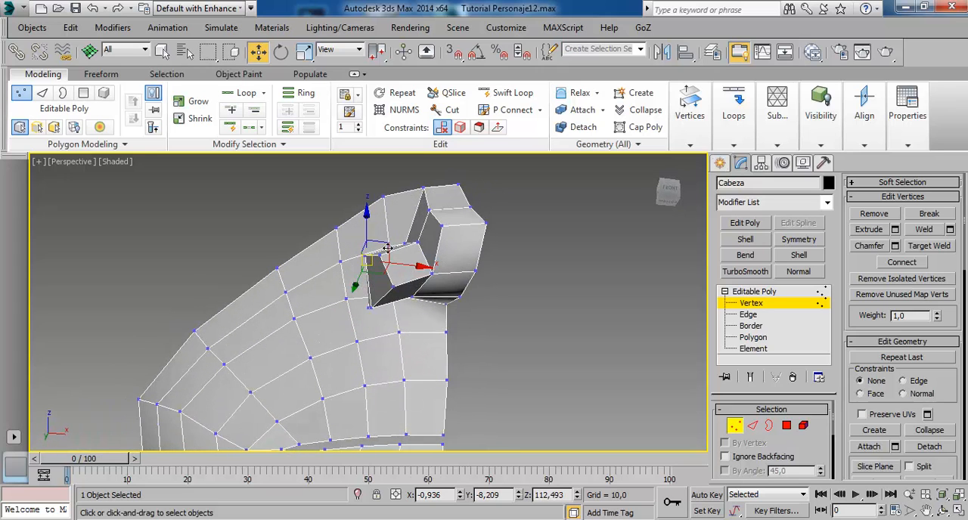
mouse_move(387, 248)
alt+middle_down()
mouse_move(435, 310)
mouse_move(501, 318)
mouse_move(356, 327)
mouse_move(424, 330)
mouse_move(393, 229)
alt+middle_up()
drag(378, 220, 377, 233)
Slightly lower the vertices where the underside of the nose wing meets the area above the upper lip.
alt+middle_drag(470, 318, 316, 284)
alt+middle_drag(442, 297, 392, 334)
mouse_move(434, 275)
alt+middle_down()
mouse_move(418, 303)
mouse_move(402, 289)
mouse_move(386, 302)
mouse_move(401, 243)
mouse_move(406, 274)
mouse_move(400, 231)
mouse_move(401, 325)
mouse_move(408, 286)
mouse_move(370, 246)
mouse_move(458, 274)
mouse_move(382, 214)
alt+middle_up()
scroll(413, 292, up, 5)
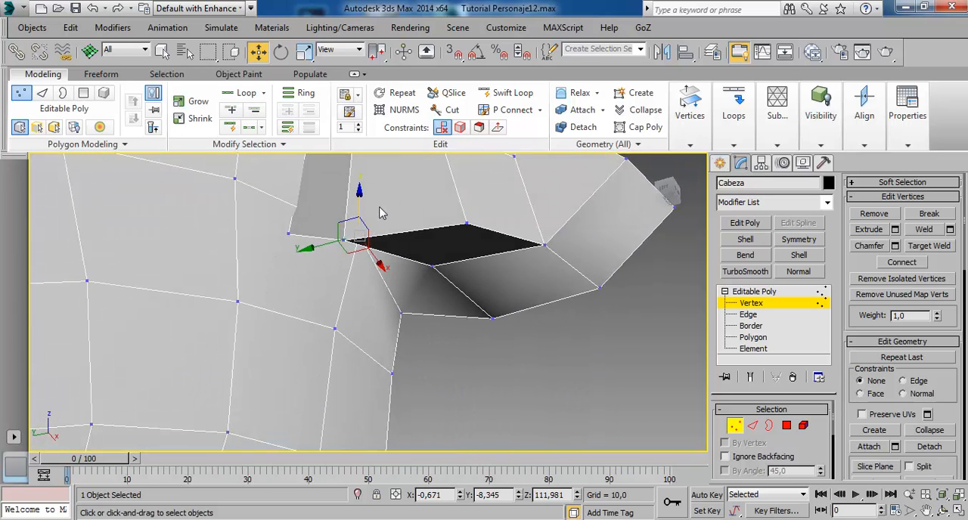
drag(372, 206, 370, 227)
alt+middle_drag(370, 227, 449, 198)
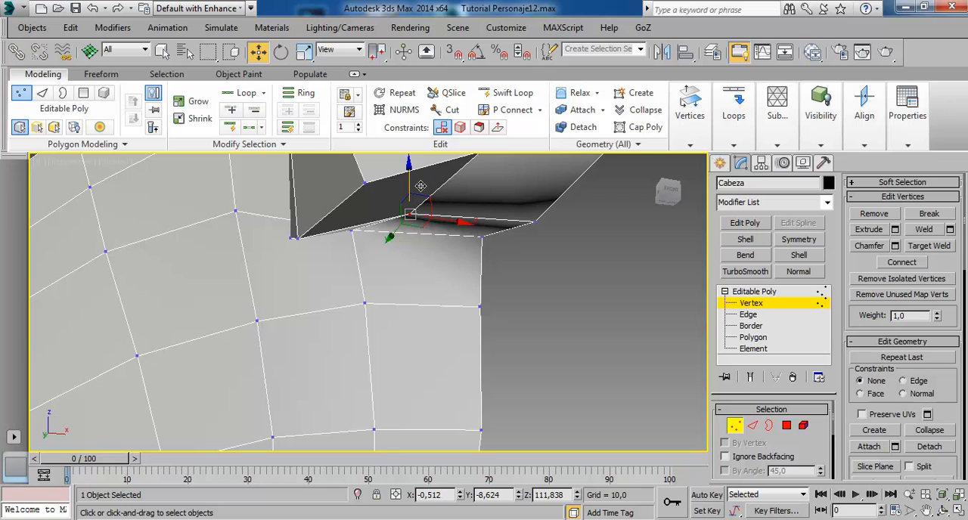
drag(421, 186, 420, 196)
scroll(420, 197, down, 10)
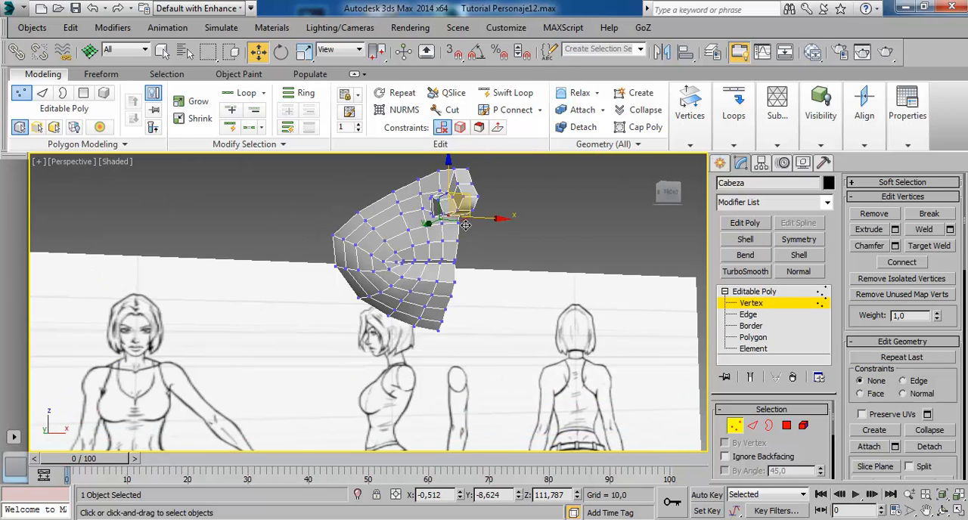
Select the two upper outer vertices of the nose wing and move them toward the nose centre.
scroll(467, 220, up, 10)
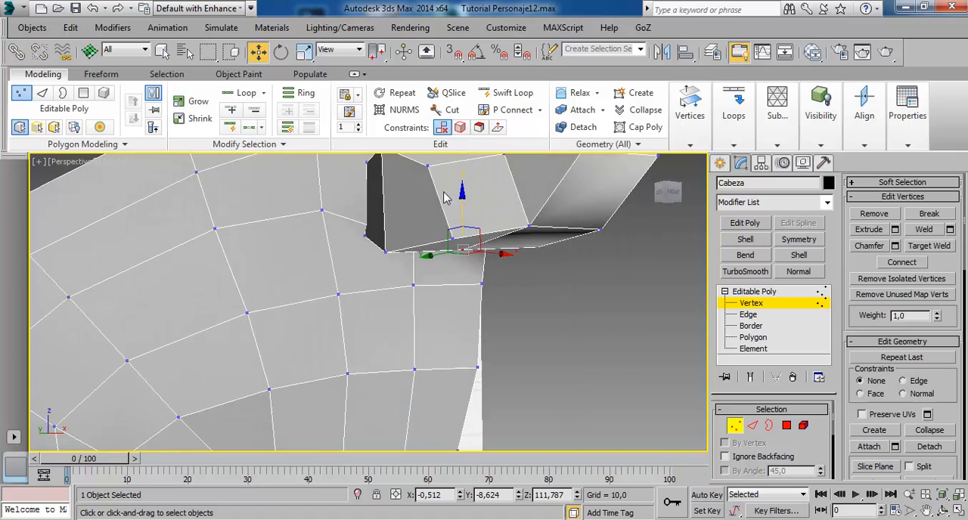
mouse_move(444, 198)
middle_down()
mouse_move(447, 242)
mouse_move(376, 304)
middle_up()
click(386, 288)
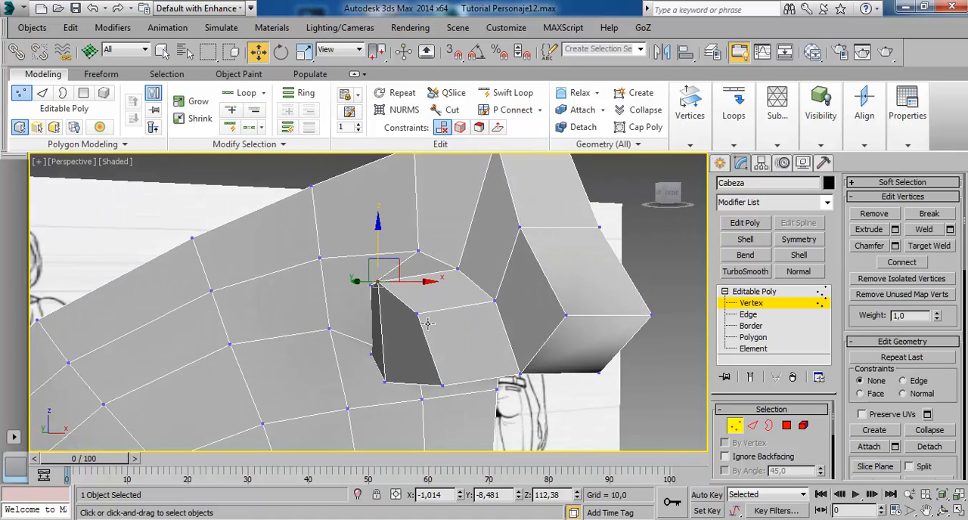
ctrl+click(422, 316)
drag(444, 305, 461, 305)
alt+middle_drag(445, 284, 448, 307)
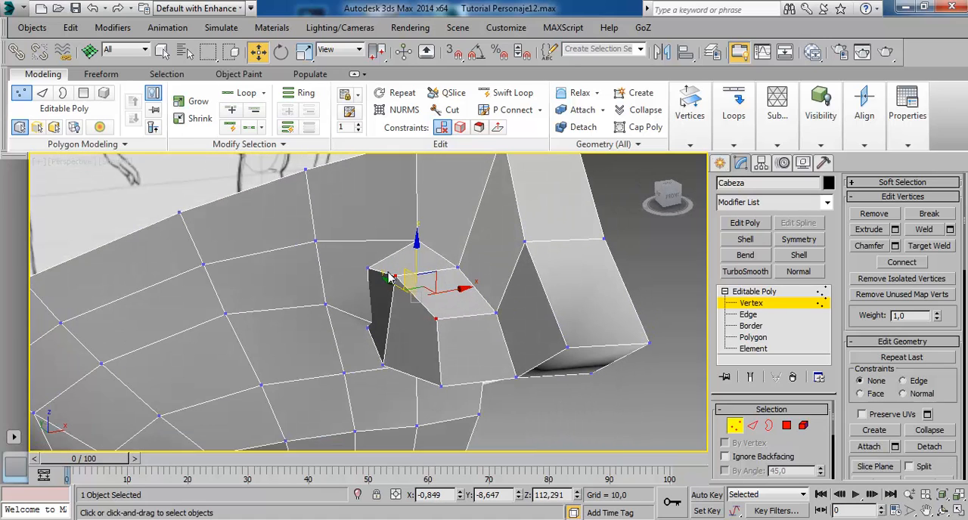
Set the constraint to Edge and slide the upper rear corner vertex of the nose wing along its edge.
click(370, 270)
drag(416, 270, 424, 271)
mouse_move(424, 271)
alt+middle_down()
mouse_move(469, 324)
mouse_move(530, 335)
mouse_move(597, 329)
mouse_move(469, 310)
mouse_move(409, 269)
alt+middle_up()
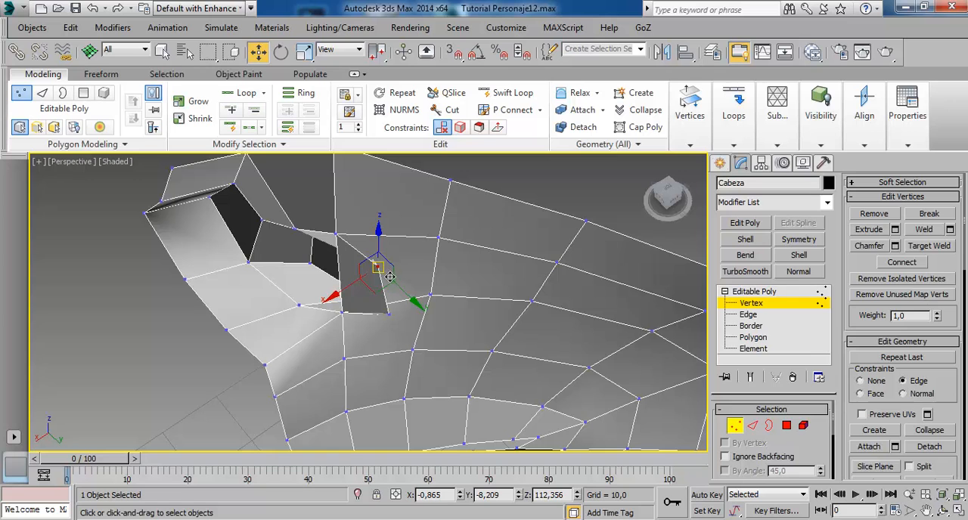
drag(390, 277, 376, 269)
alt+middle_drag(413, 300, 233, 270)
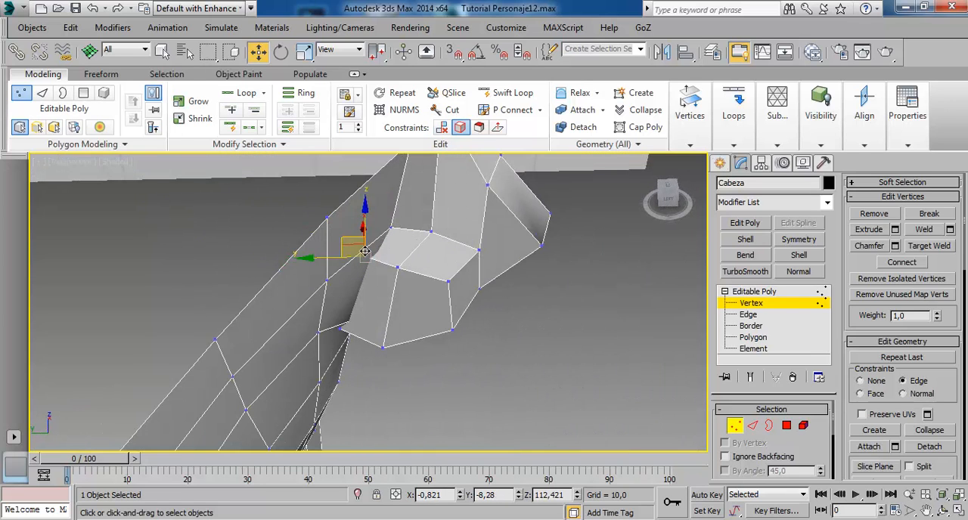
alt+middle_drag(400, 236, 356, 235)
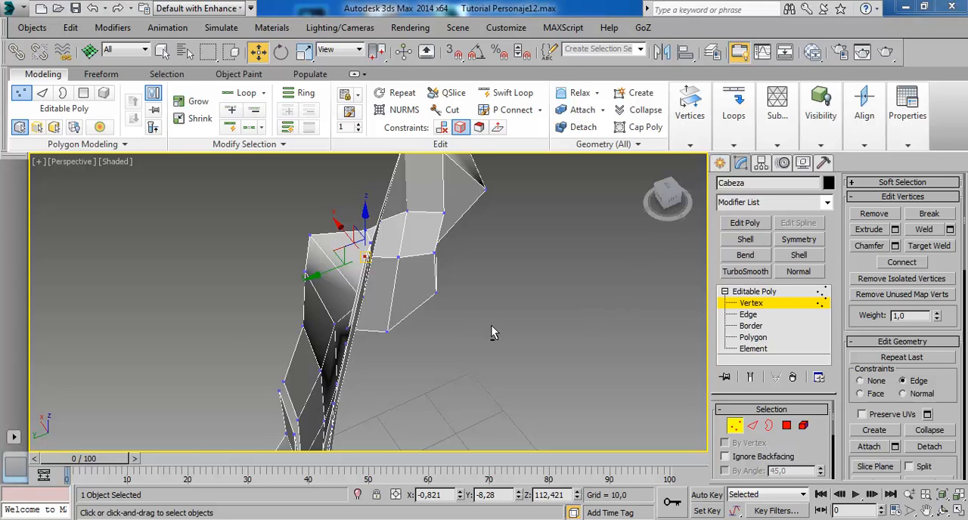
Slide the upper outer vertex of the nose wing along its edges to round the wing's contour.
alt+middle_drag(492, 327, 371, 246)
mouse_move(454, 273)
alt+middle_down()
mouse_move(461, 317)
mouse_move(405, 296)
alt+middle_up()
mouse_move(382, 286)
mouse_down()
mouse_move(394, 285)
mouse_move(388, 289)
mouse_up()
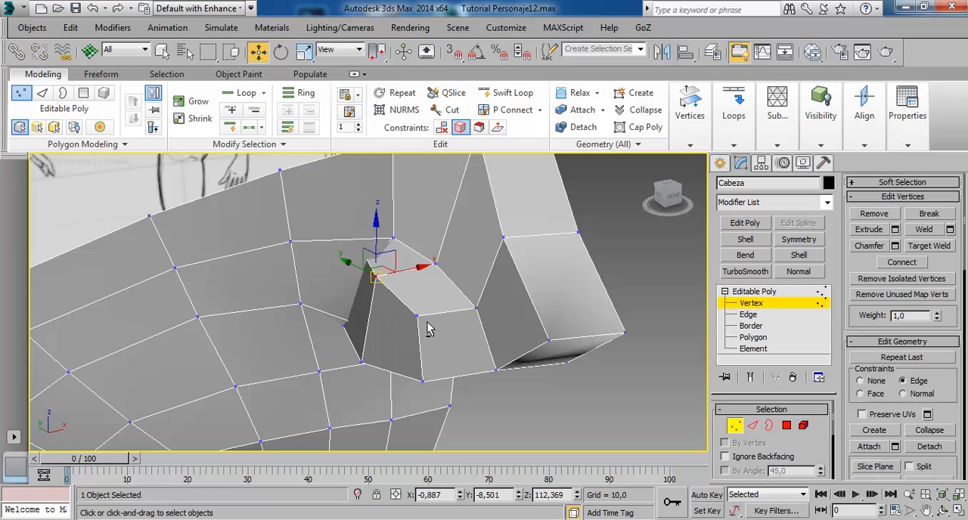
alt+middle_drag(427, 329, 518, 313)
drag(363, 291, 373, 297)
mouse_move(372, 296)
alt+middle_down()
mouse_move(386, 316)
mouse_move(462, 299)
alt+middle_up()
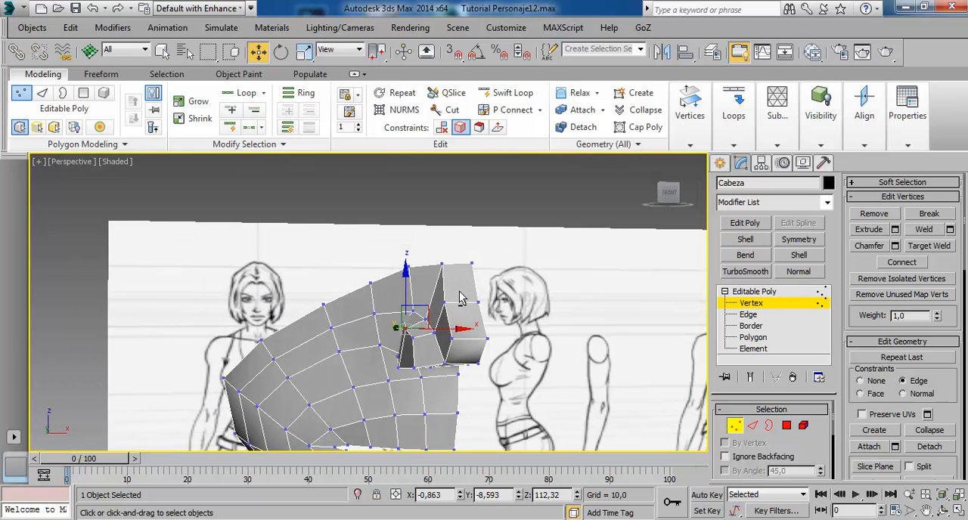
Leave vertex editing and turn on NURMS smoothing for the head with 2 iterations.
click(756, 302)
alt+middle_drag(635, 308, 448, 306)
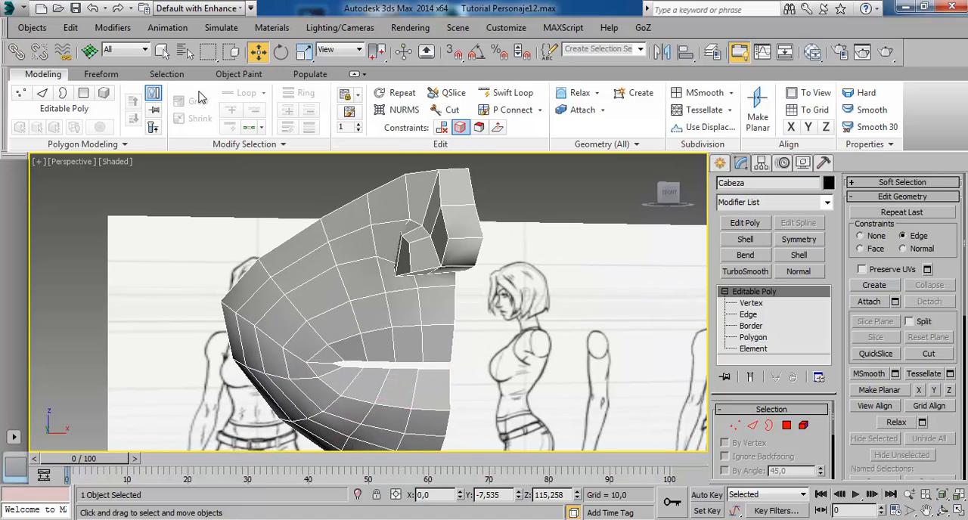
click(401, 110)
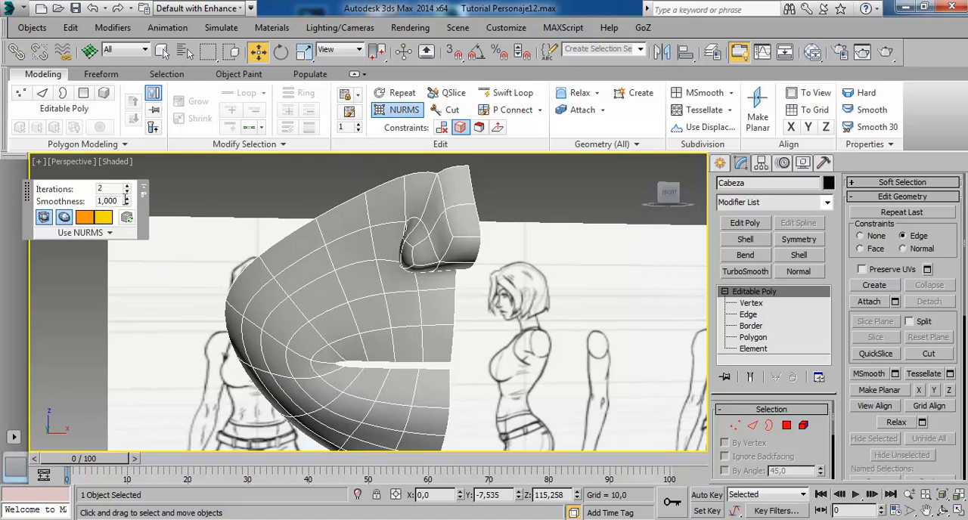
alt+middle_drag(410, 233, 411, 353)
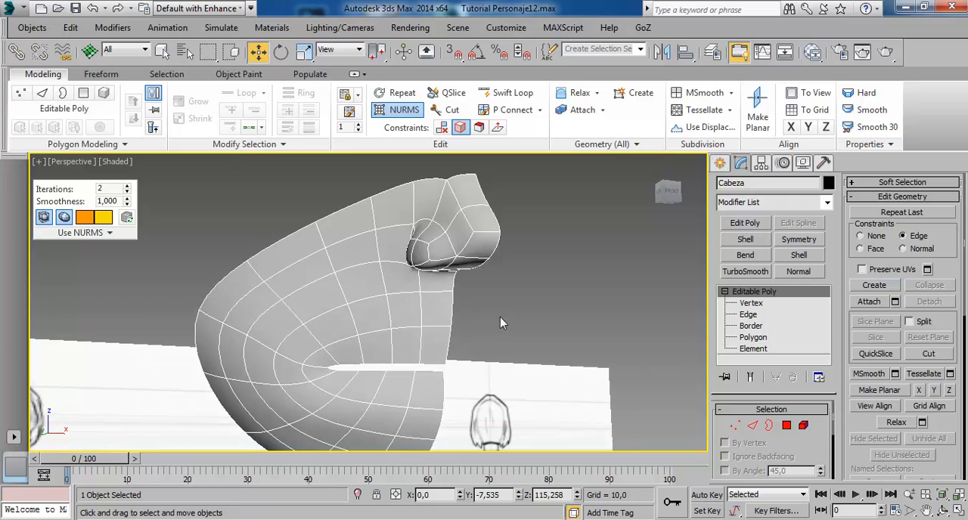
Deselect the head, examine the smoothed nose and mouth from several angles, and reselect it.
click(500, 319)
alt+middle_drag(500, 318, 440, 282)
click(458, 242)
scroll(440, 282, down, 2)
alt+middle_drag(442, 225, 418, 207)
click(526, 290)
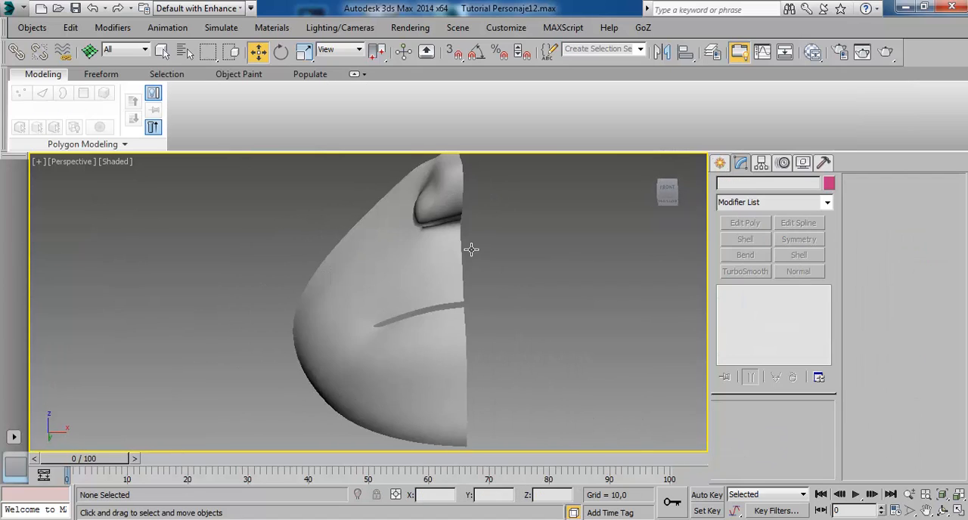
alt+middle_drag(472, 250, 525, 363)
scroll(500, 282, up, 3)
alt+middle_drag(472, 334, 485, 359)
click(499, 281)
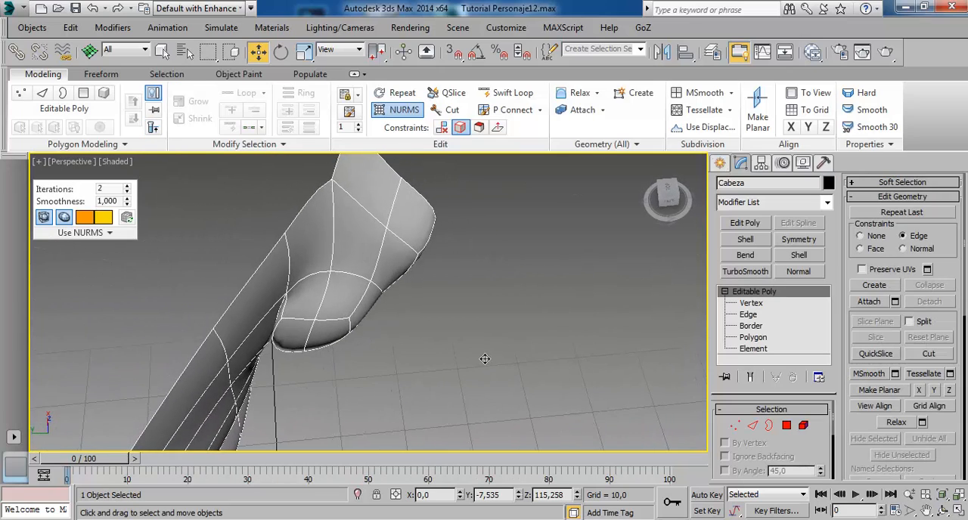
Select the front side polygon of the nose wing, set the constraint to None and move the polygon toward the nose centre.
click(753, 337)
click(369, 314)
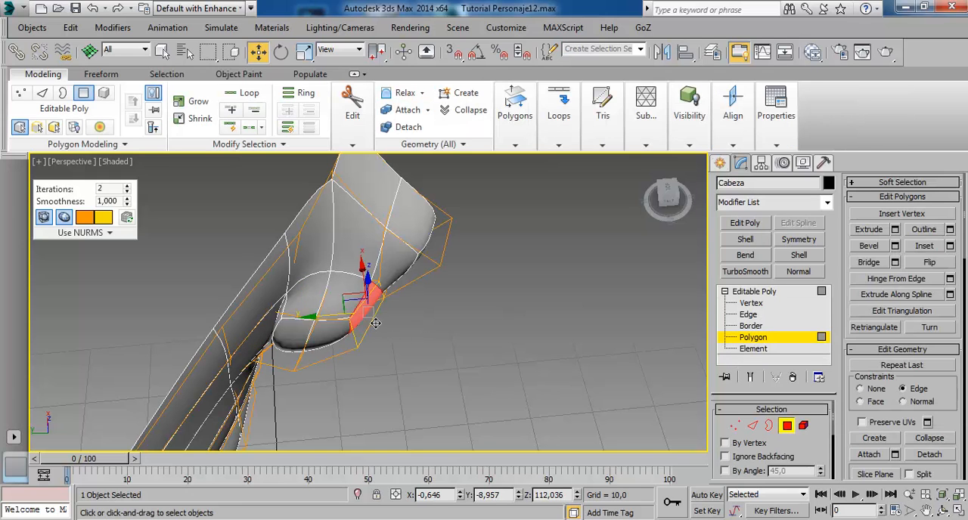
alt+middle_drag(412, 298, 340, 219)
alt+middle_drag(370, 322, 406, 333)
drag(415, 319, 427, 317)
key(ctrl+z)
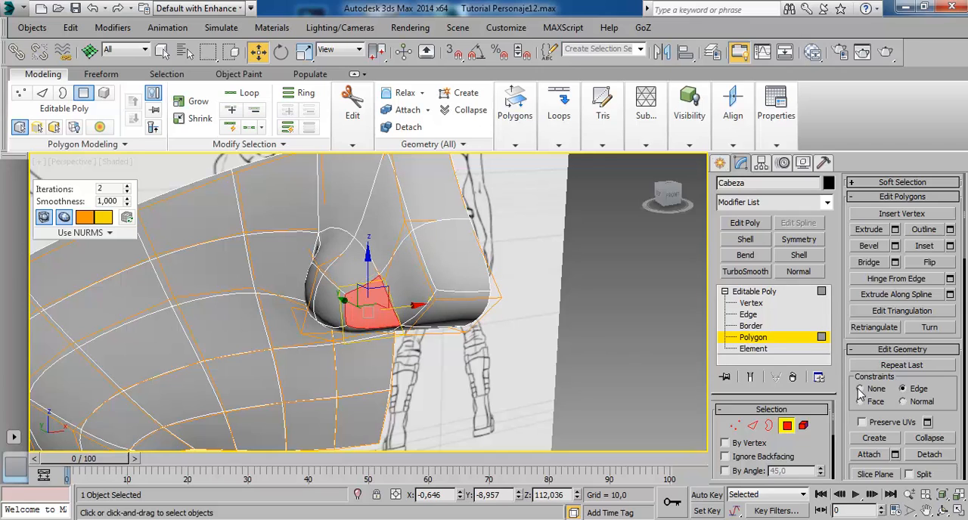
drag(408, 316, 418, 316)
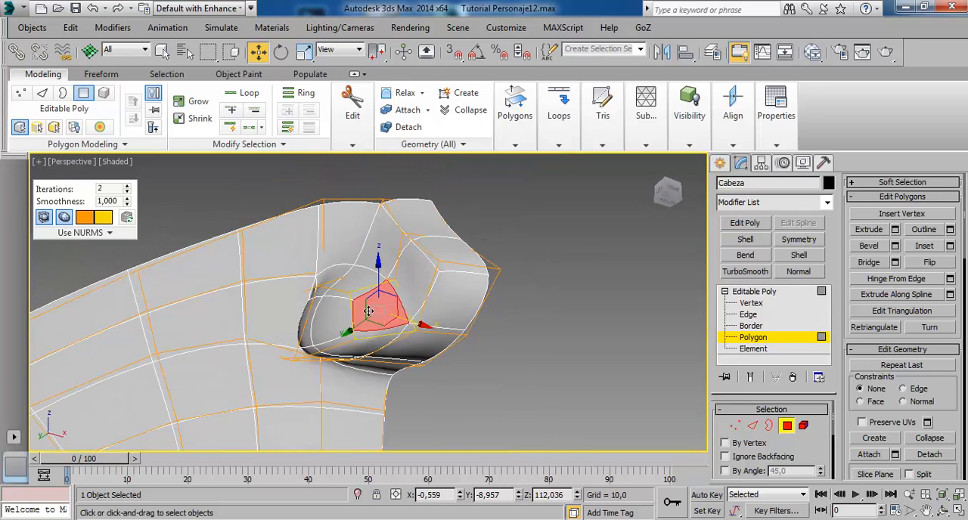
Select the polygon on the underside of the nose wing and try to reposition it.
alt+middle_drag(365, 284, 403, 363)
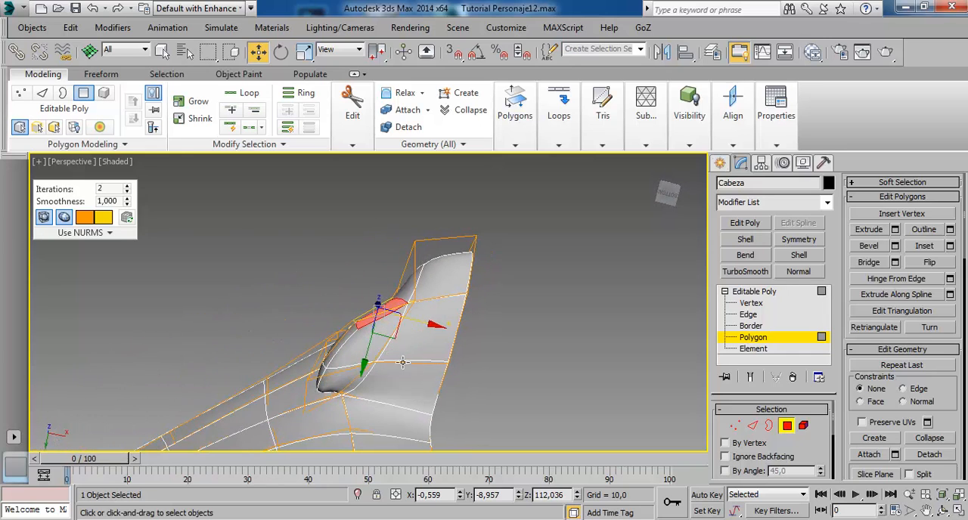
click(517, 360)
click(390, 350)
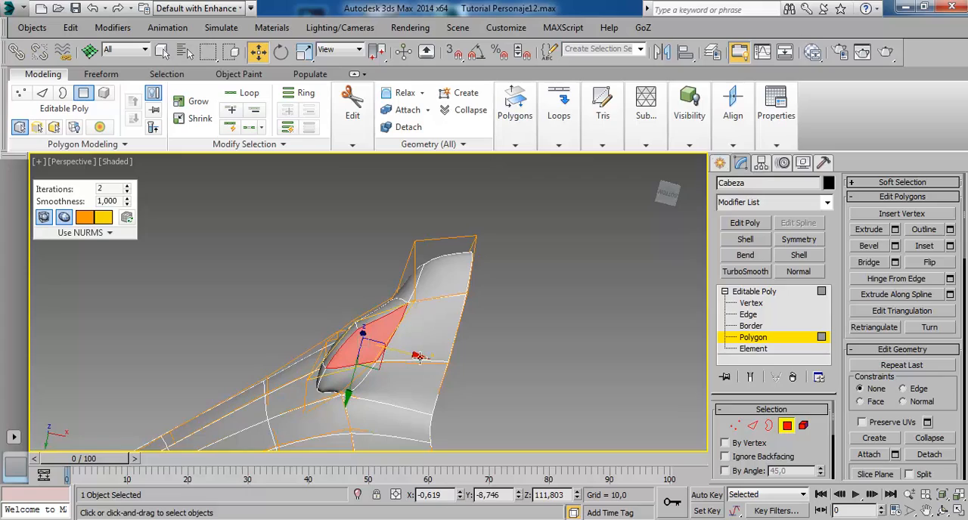
mouse_move(401, 391)
alt+middle_down()
mouse_move(460, 385)
mouse_move(446, 401)
mouse_move(498, 383)
mouse_move(540, 445)
mouse_move(307, 306)
mouse_move(401, 328)
alt+middle_up()
drag(304, 310, 323, 312)
key(ctrl+z)
Select the two outer side polygons of the nose wing and move them slightly outward in the Top view.
ctrl+click(388, 316)
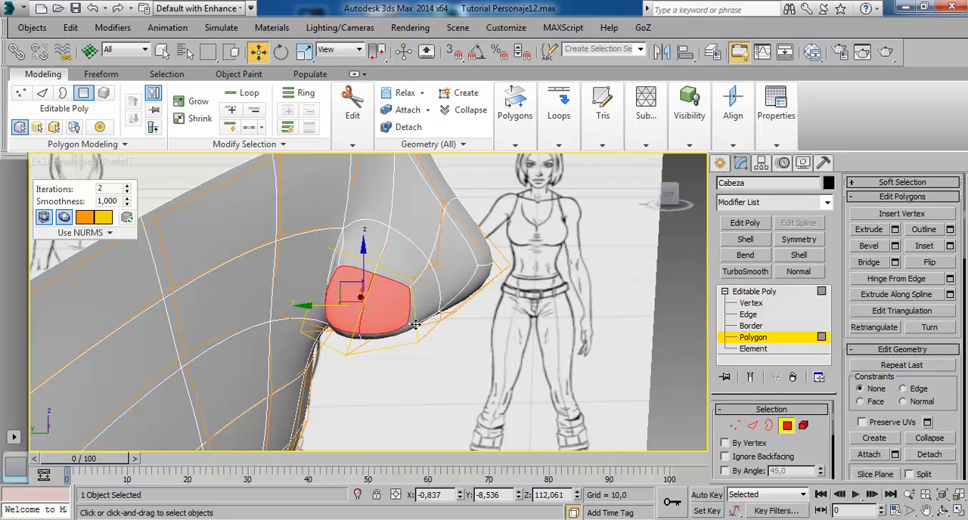
alt+middle_drag(415, 325, 430, 352)
alt+middle_drag(401, 319, 280, 380)
key(alt+w)
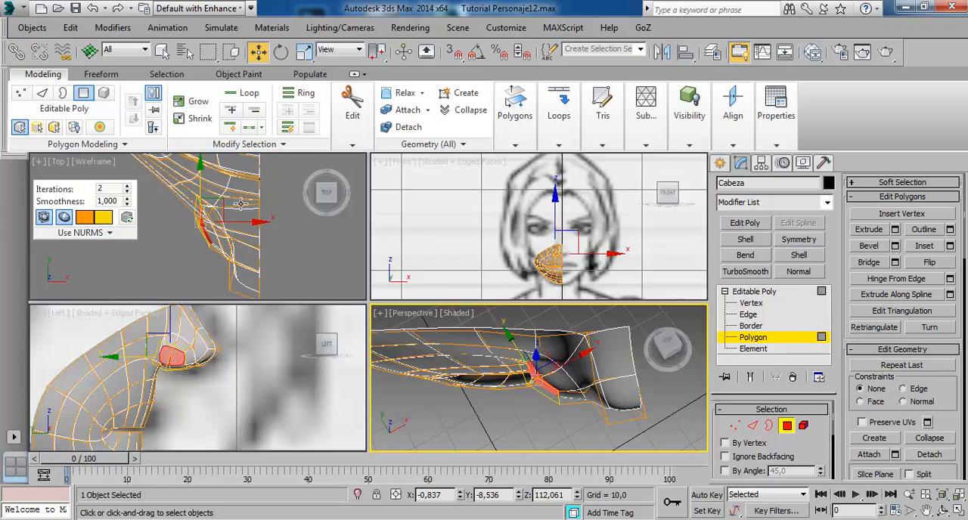
right_click(240, 203)
key(alt+w)
middle_drag(373, 309, 419, 285)
drag(435, 300, 427, 304)
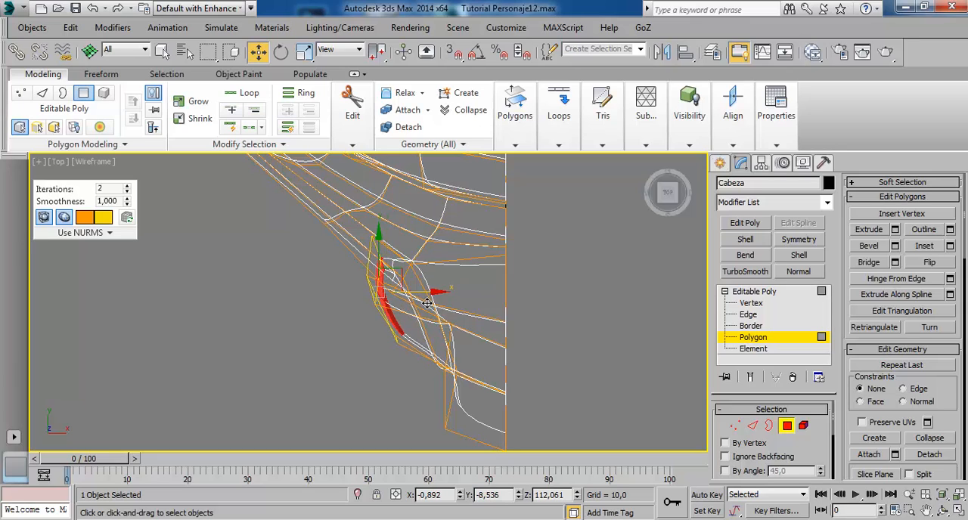
Restore the selection of the nose-wing side polygons and move them forward about 0.055 units along Y.
click(387, 243)
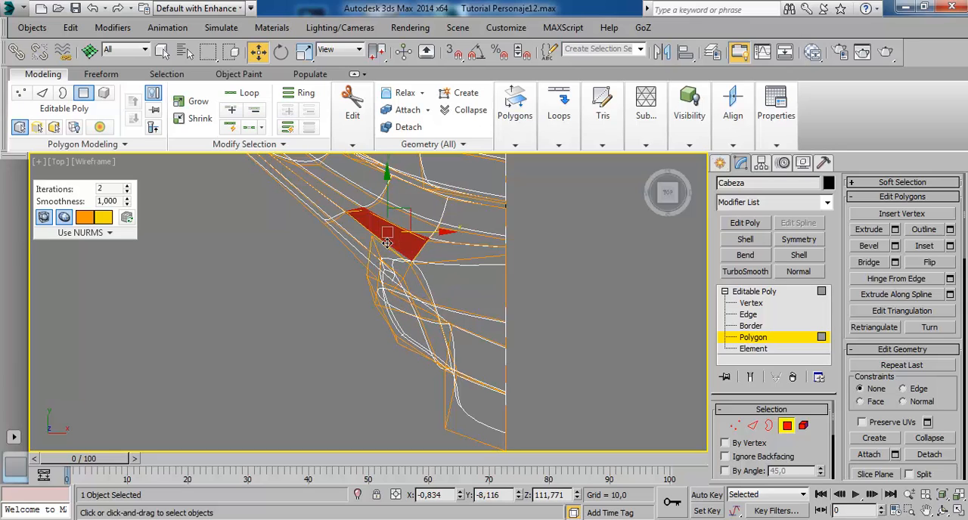
click(394, 296)
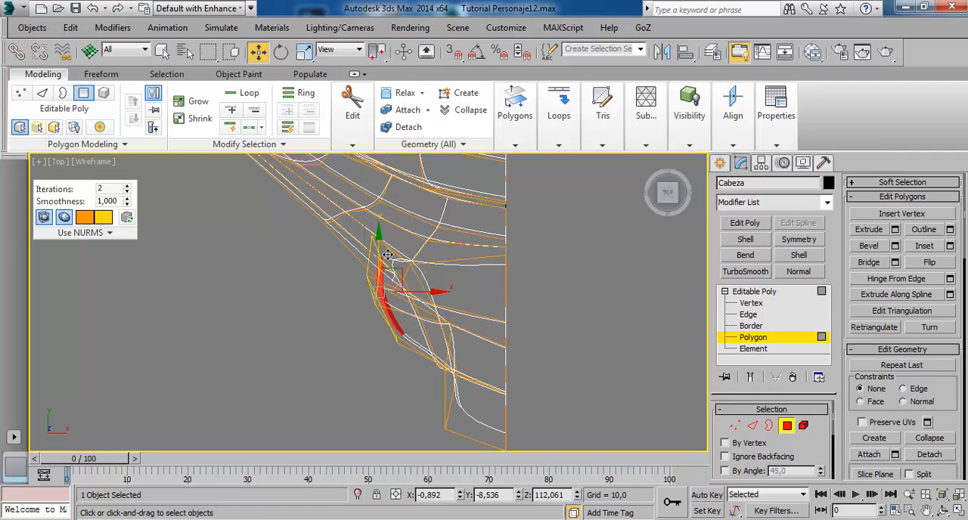
drag(387, 255, 387, 261)
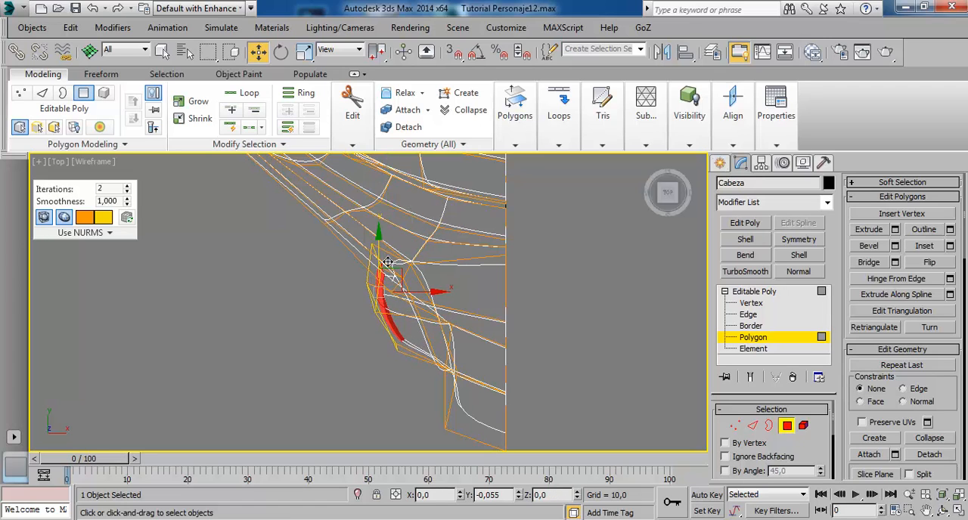
Clear the polygon selection and inspect the smoothed nose in the Perspective view from several angles, with the cage shown and hidden.
key(alt+w)
right_click(555, 402)
key(alt+w)
alt+middle_drag(492, 337, 415, 255)
click(599, 375)
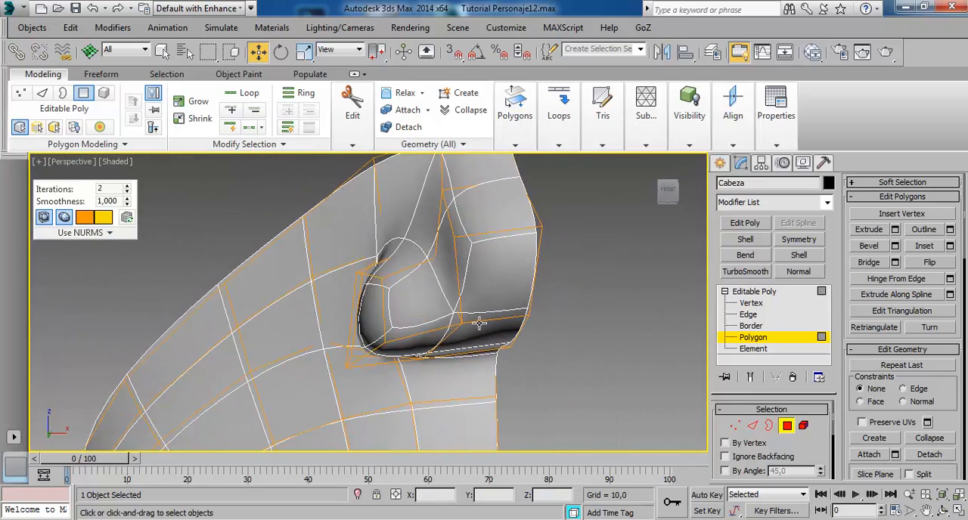
alt+middle_drag(479, 323, 18, 218)
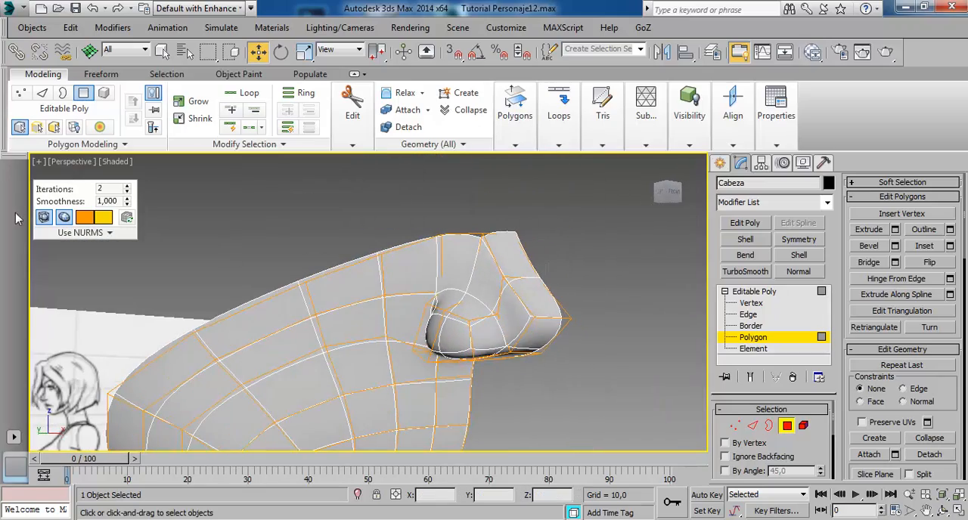
click(47, 221)
mouse_move(478, 309)
alt+middle_down()
mouse_move(449, 335)
mouse_move(445, 324)
alt+middle_up()
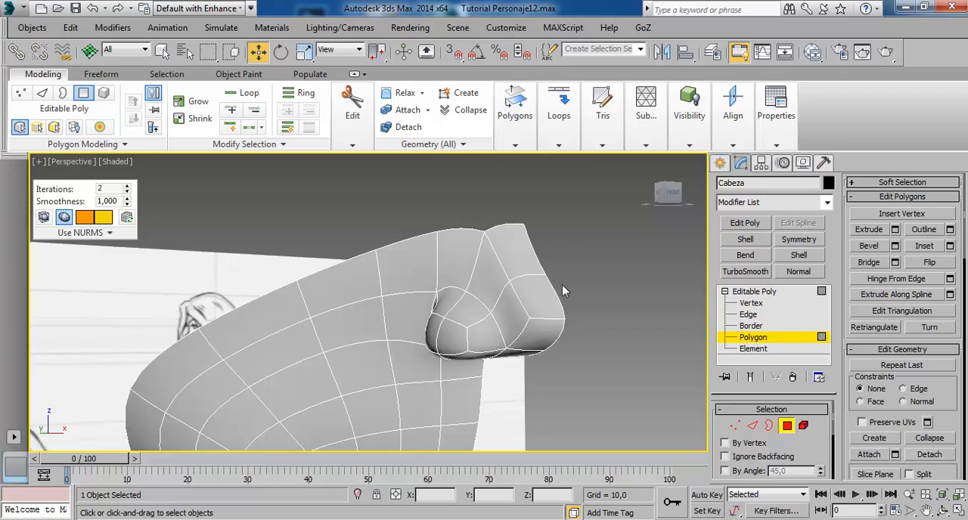
click(47, 220)
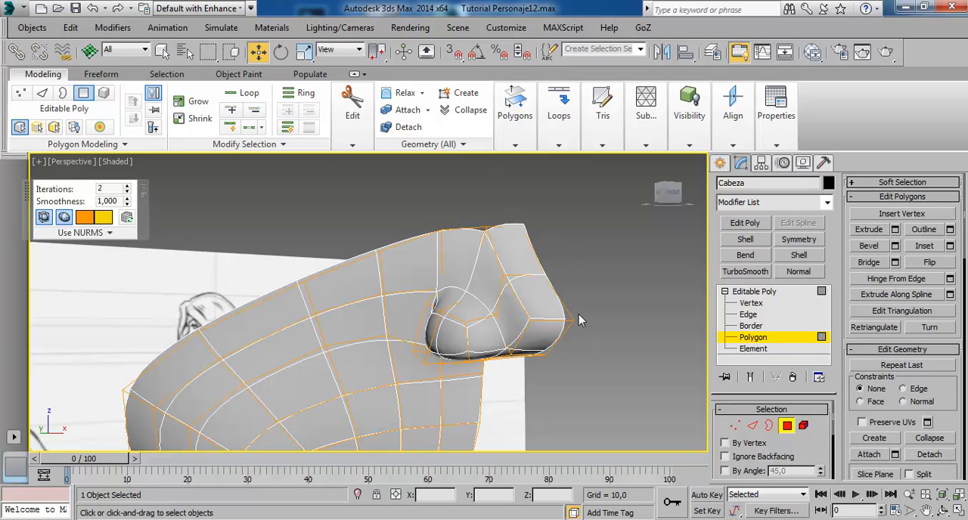
mouse_move(579, 320)
alt+middle_down()
mouse_move(567, 366)
mouse_move(584, 361)
mouse_move(563, 372)
alt+middle_up()
click(47, 221)
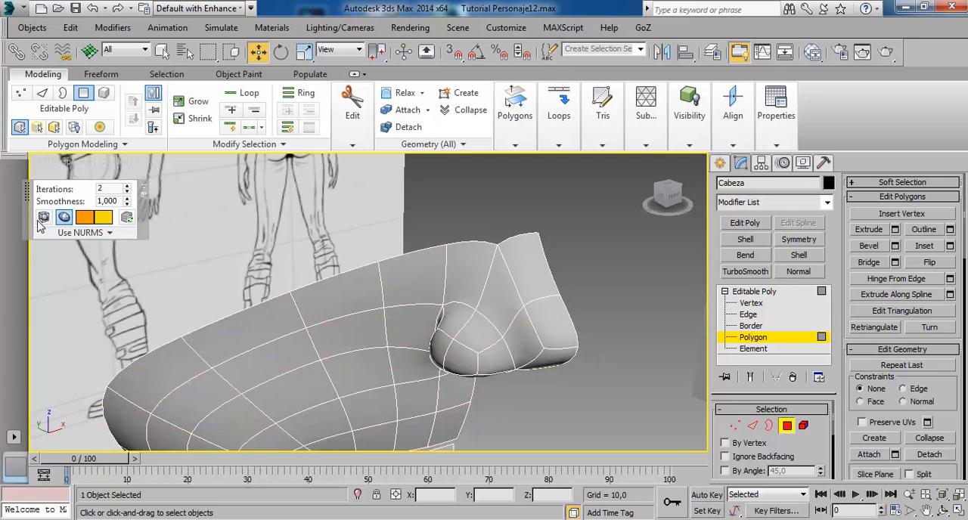
Select the two polygons on the underside of the nose and try a group inset of 0.035.
alt+middle_drag(481, 305, 433, 323)
click(354, 322)
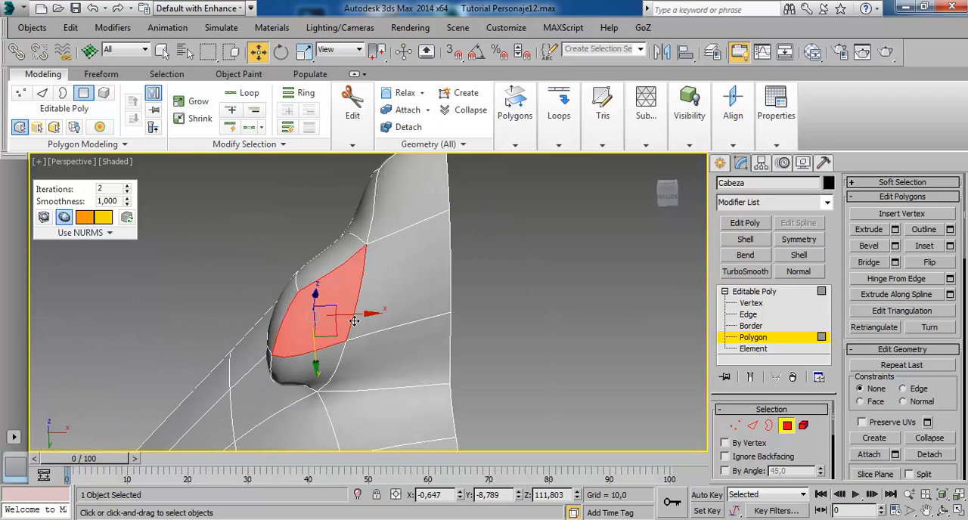
ctrl+click(404, 294)
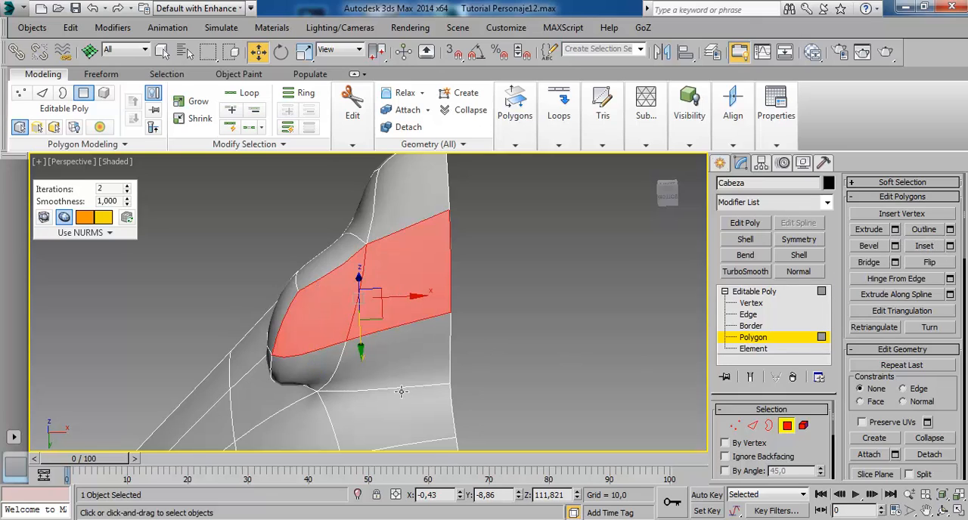
click(950, 246)
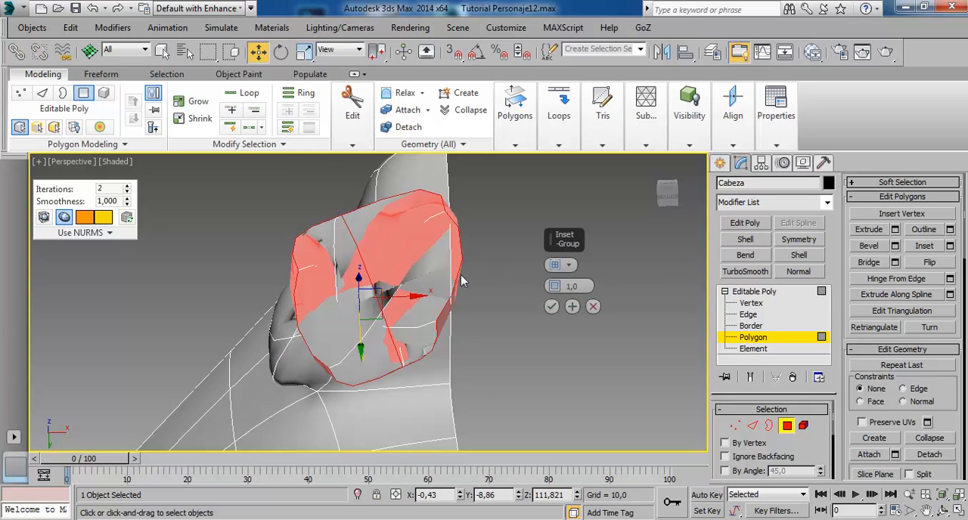
right_click(561, 288)
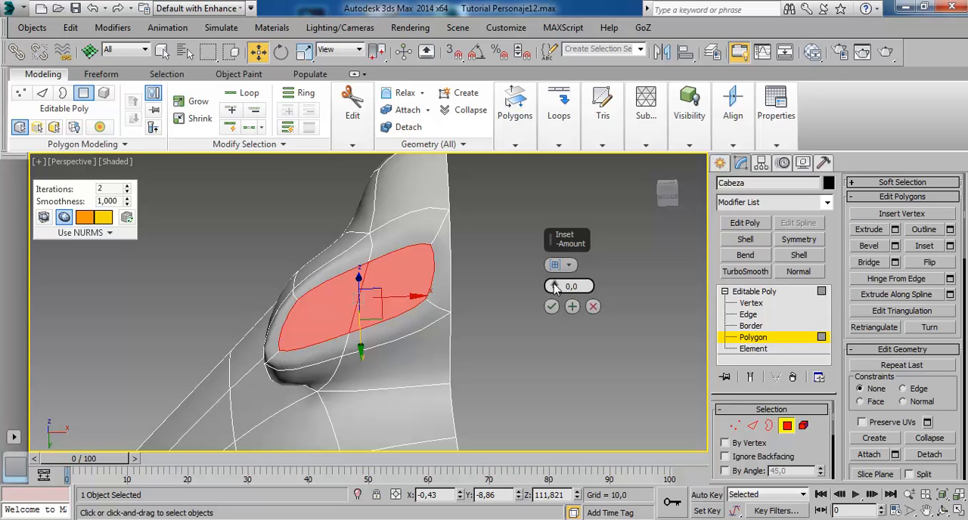
drag(554, 288, 555, 286)
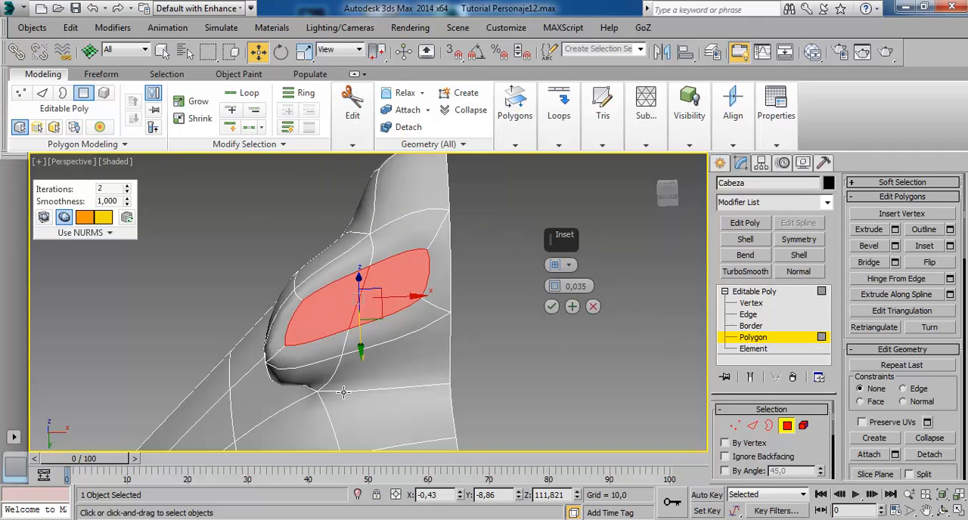
key(ctrl+z)
click(593, 307)
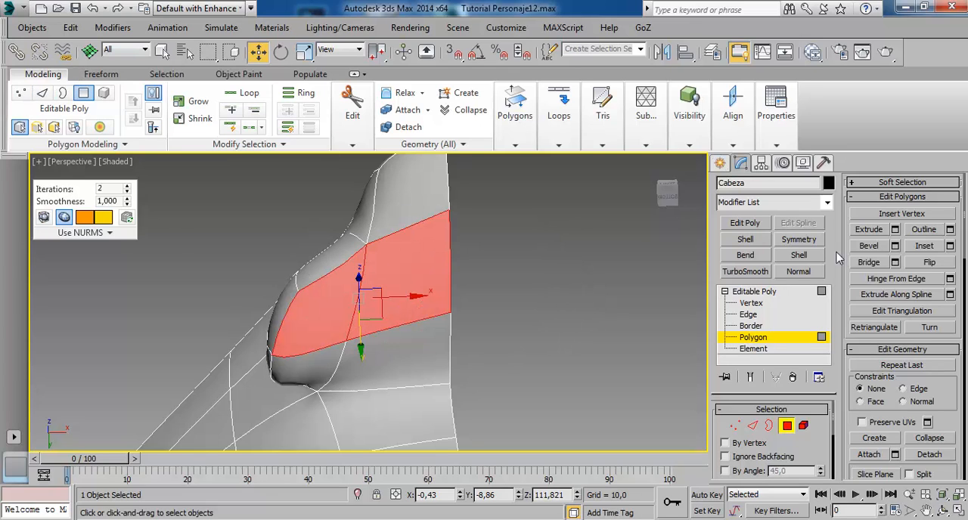
Turn off NURMS smoothing on the head mesh and return to Polygon level.
click(756, 292)
click(401, 111)
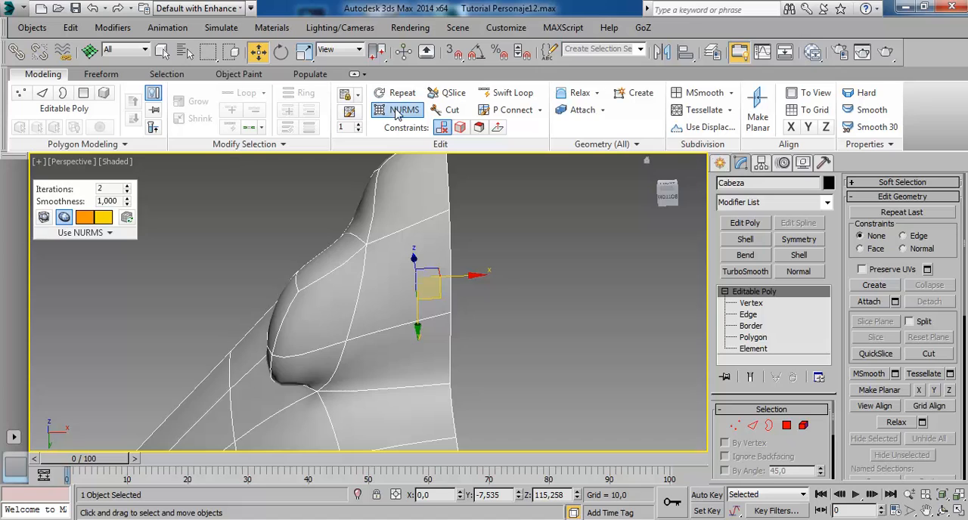
click(756, 337)
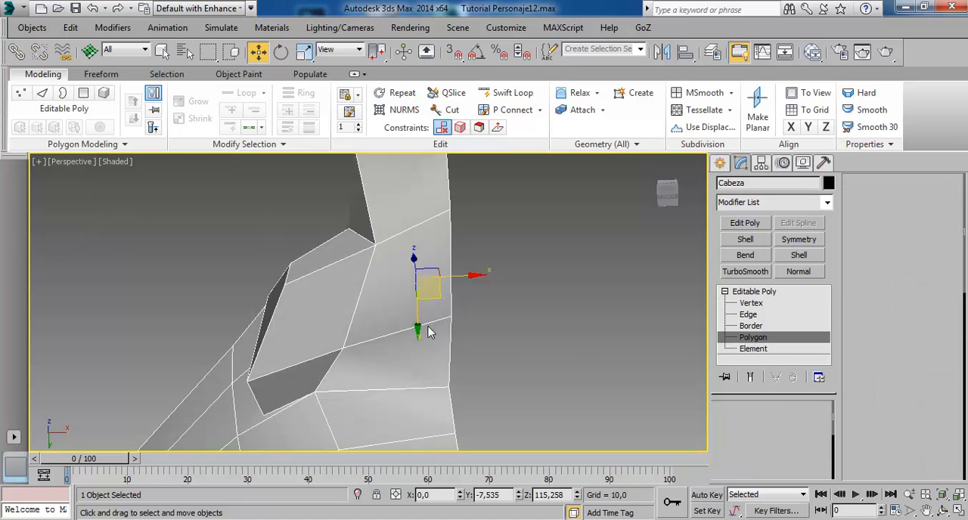
Try a group inset of 0.07 on the two underside polygons of the unsmoothed nose.
click(391, 304)
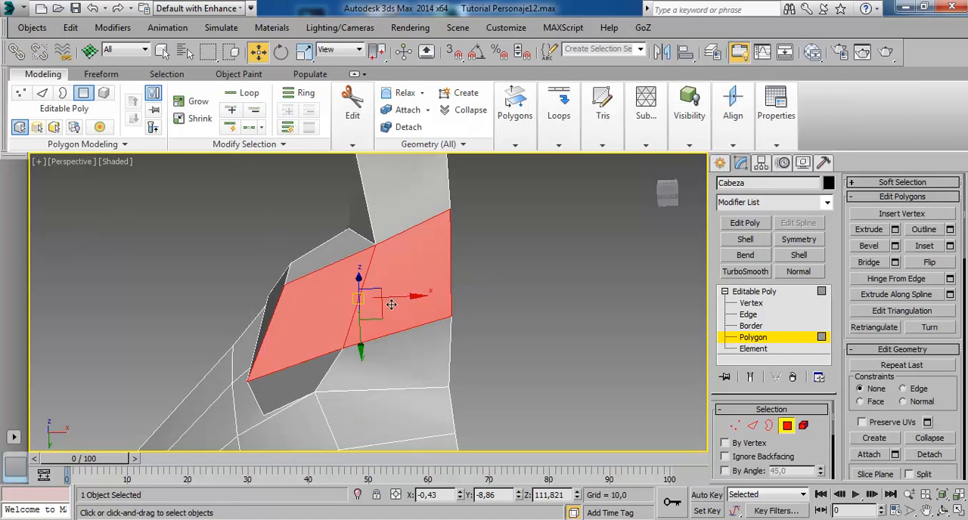
click(950, 246)
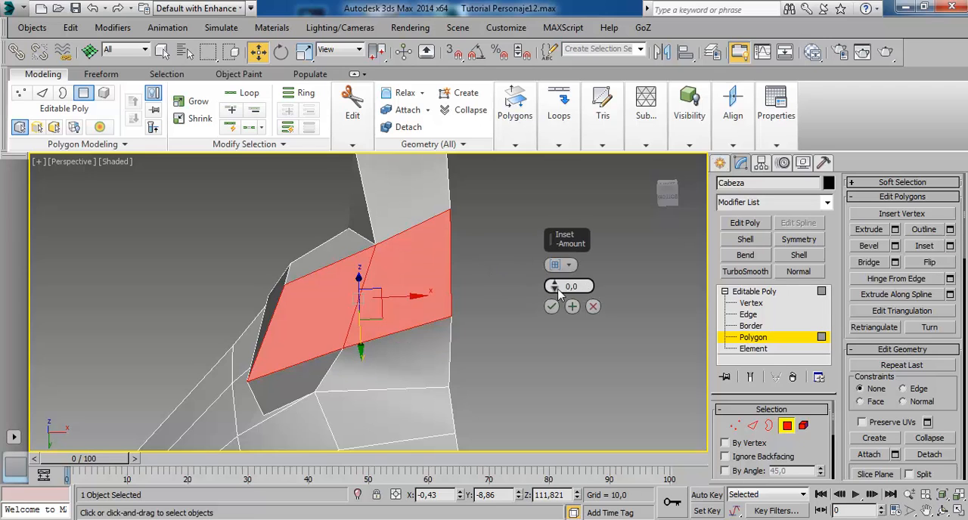
mouse_move(556, 290)
mouse_down()
mouse_move(556, 250)
mouse_move(557, 290)
mouse_up()
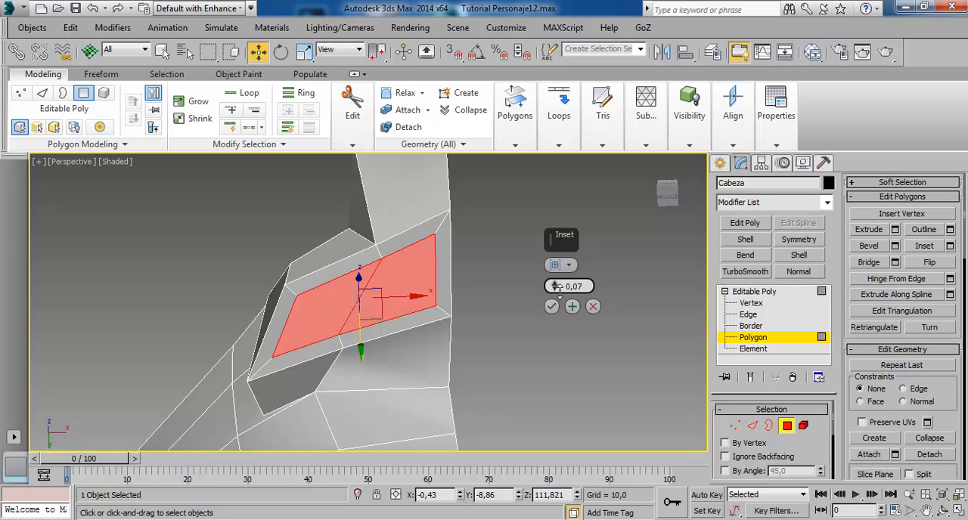
alt+middle_drag(464, 284, 522, 274)
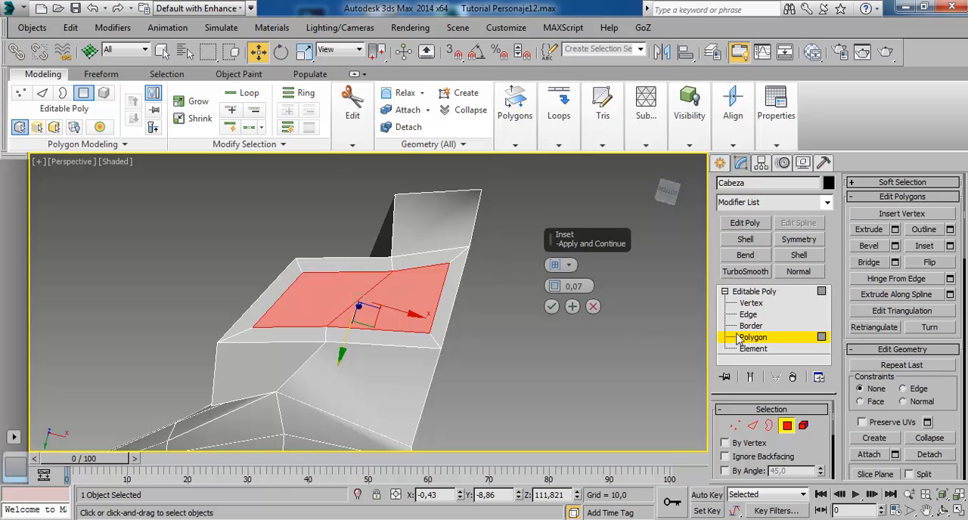
At Vertex level with the Edge constraint, slide the rear inner vertex of the nose wing's underside backward along its edge.
click(751, 303)
click(326, 344)
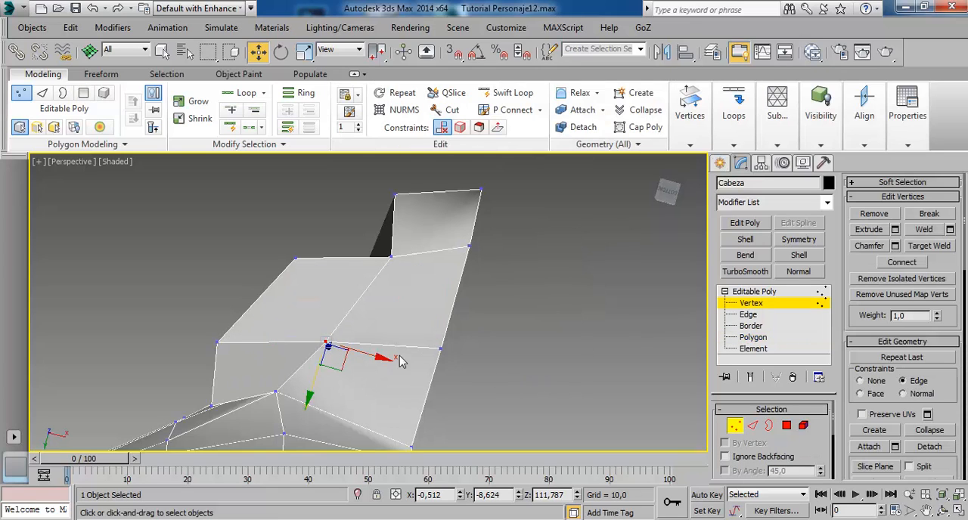
drag(336, 358, 321, 385)
alt+middle_drag(370, 383, 321, 279)
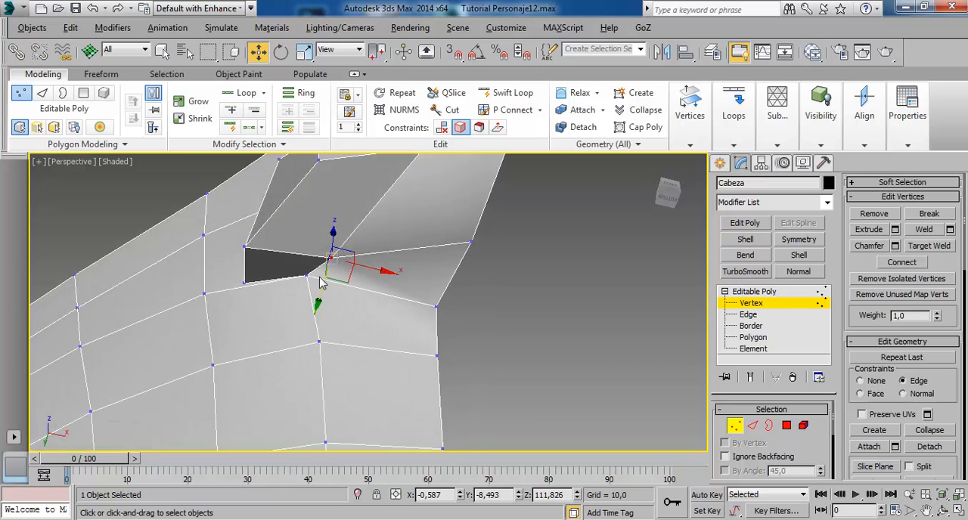
Slide the vertex where the rear of the nose wing meets the upper lip about 0.08 units toward the nose centre along X.
click(305, 278)
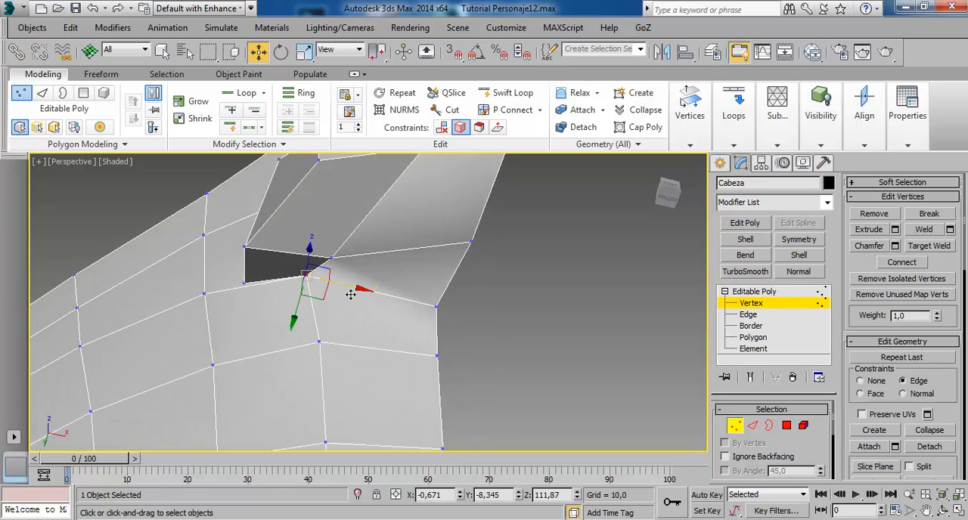
drag(352, 295, 369, 298)
alt+middle_drag(378, 291, 400, 222)
middle_drag(391, 265, 374, 350)
alt+middle_drag(407, 304, 399, 295)
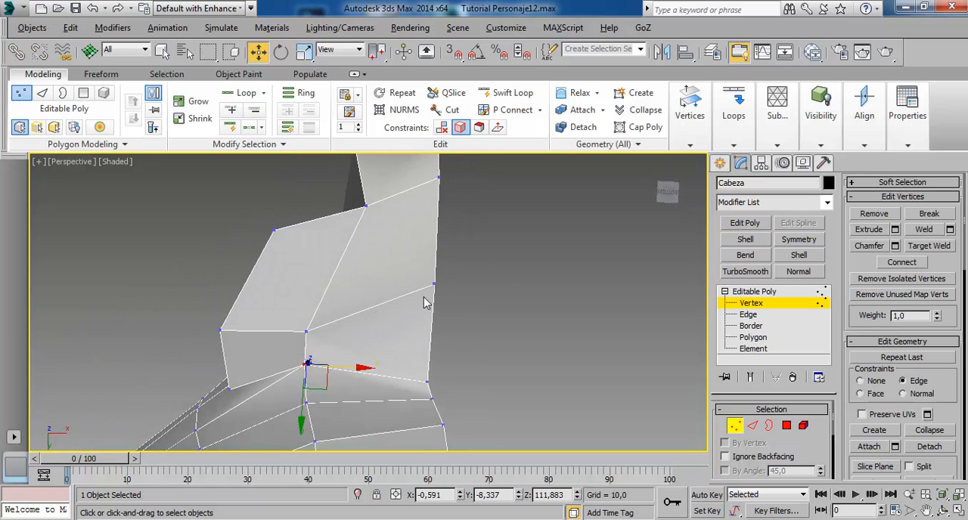
Slide the centre-line vertex on the underside of the nose backward along its edge.
click(432, 286)
drag(442, 355, 441, 387)
alt+middle_drag(439, 393, 369, 291)
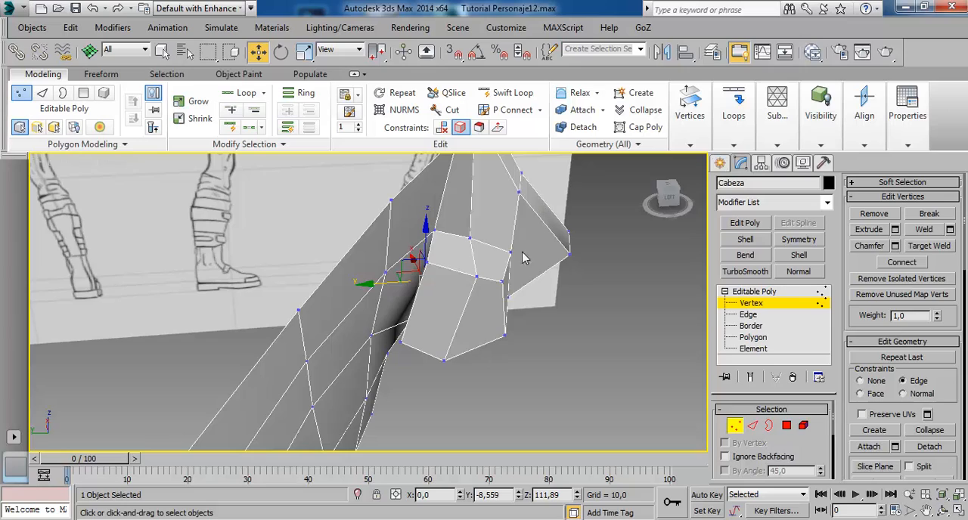
alt+middle_drag(421, 310, 484, 212)
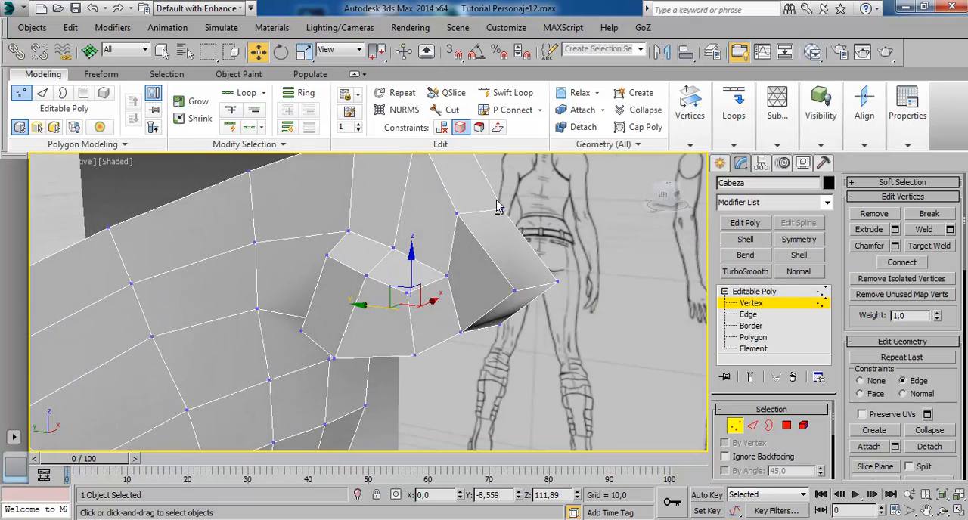
click(513, 92)
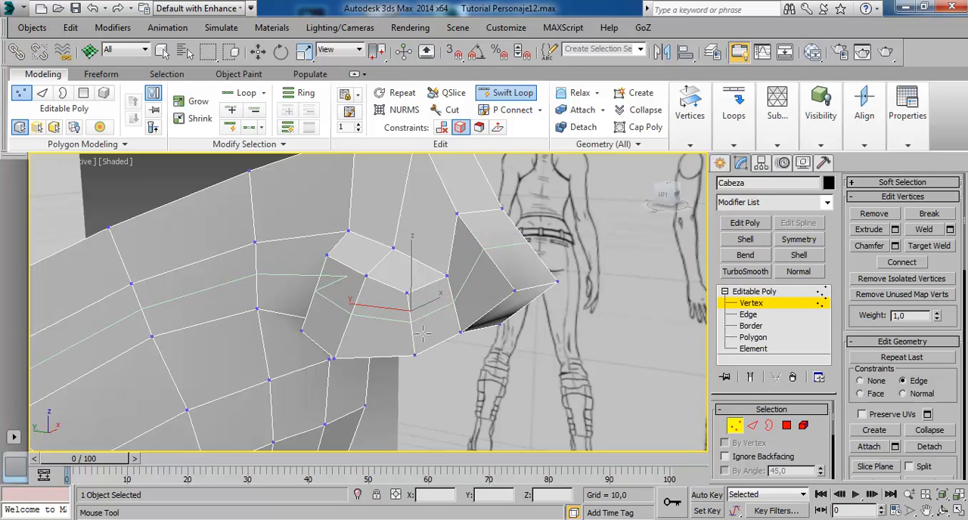
key(w)
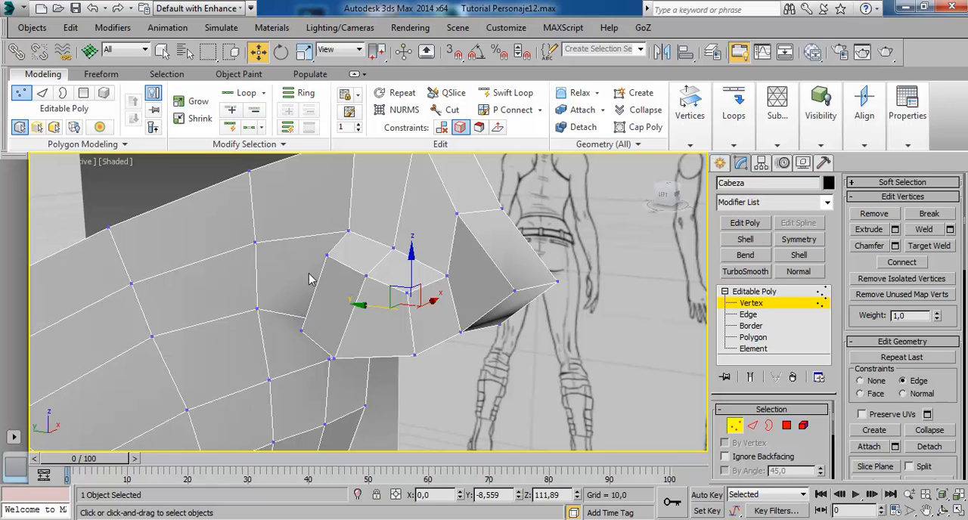
Raise the upper nose-wing vertex next to the side of the nose, set the constraint to None and move it 0.035 units inward along X.
mouse_move(352, 317)
alt+middle_down()
mouse_move(288, 257)
mouse_move(292, 276)
mouse_move(287, 250)
mouse_move(301, 236)
alt+middle_up()
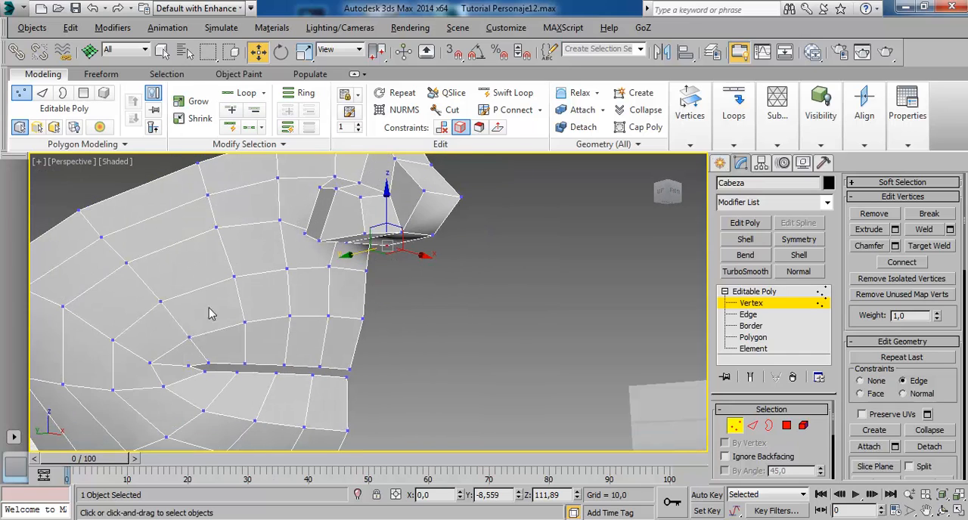
mouse_move(212, 314)
alt+middle_down()
mouse_move(224, 292)
mouse_move(271, 301)
mouse_move(276, 271)
mouse_move(265, 303)
mouse_move(261, 259)
mouse_move(272, 296)
alt+middle_up()
scroll(308, 262, up, 2)
mouse_move(308, 262)
middle_down()
mouse_move(304, 290)
mouse_move(307, 282)
mouse_move(355, 310)
mouse_move(340, 282)
mouse_move(436, 291)
middle_up()
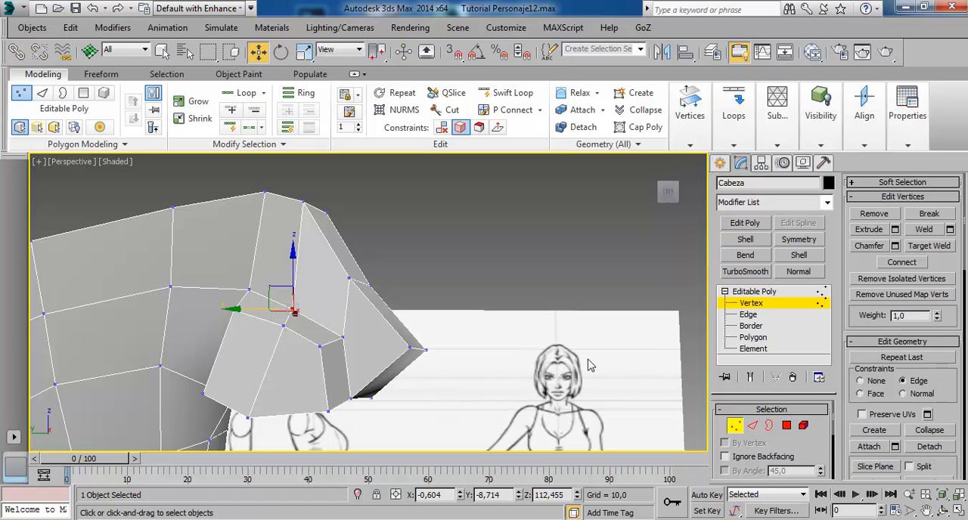
drag(301, 290, 305, 277)
mouse_move(305, 277)
alt+middle_down()
mouse_move(303, 332)
mouse_move(346, 317)
mouse_move(267, 338)
alt+middle_up()
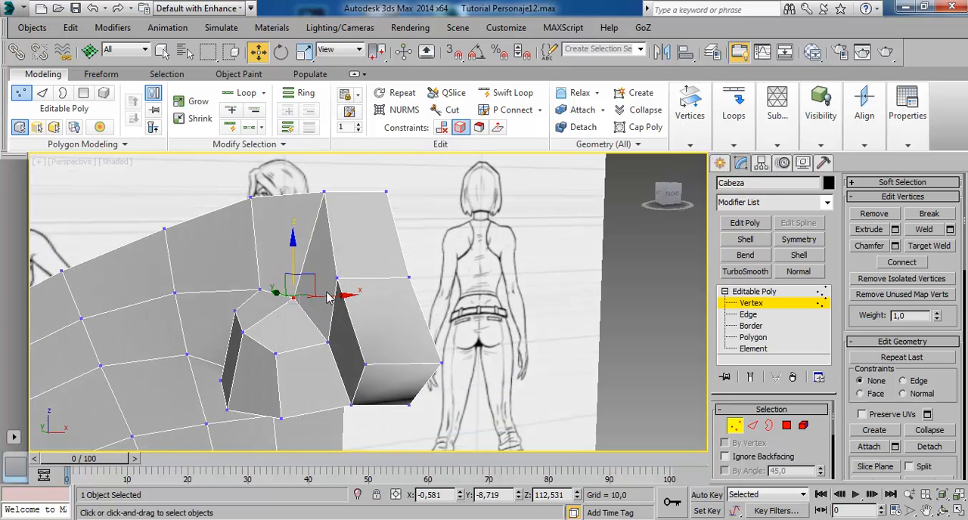
drag(340, 305, 344, 304)
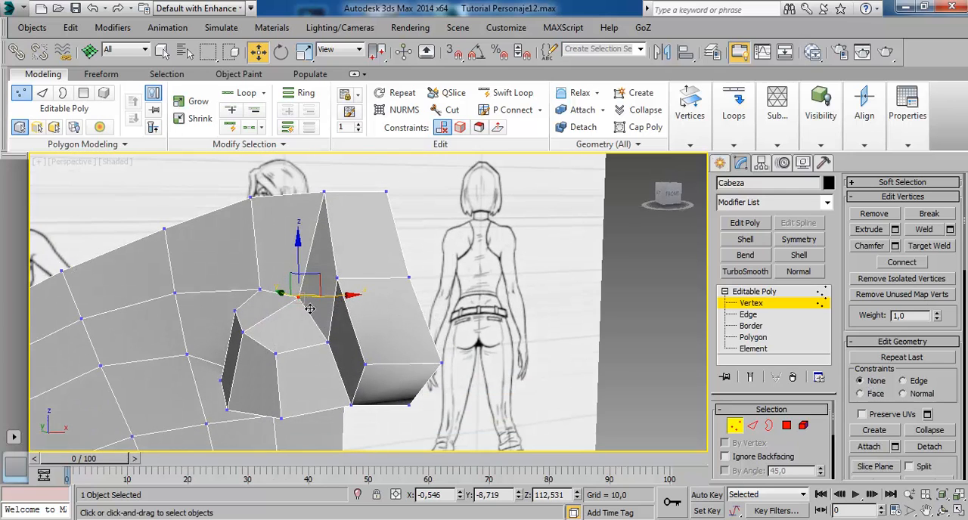
Set the constraint to Edge and slide the front vertex on the nose wing's underside about 0.091 units outward along X.
alt+middle_drag(313, 299, 323, 207)
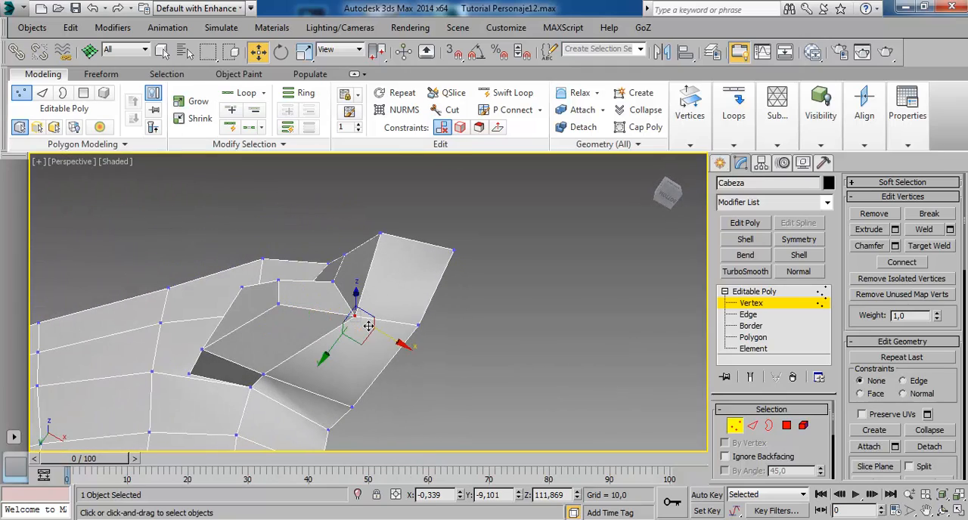
alt+middle_drag(368, 326, 390, 337)
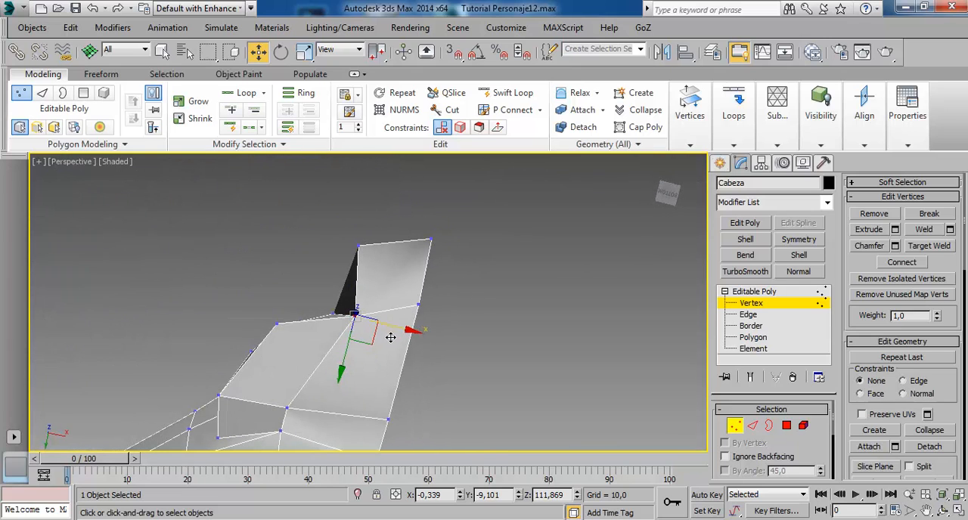
click(370, 342)
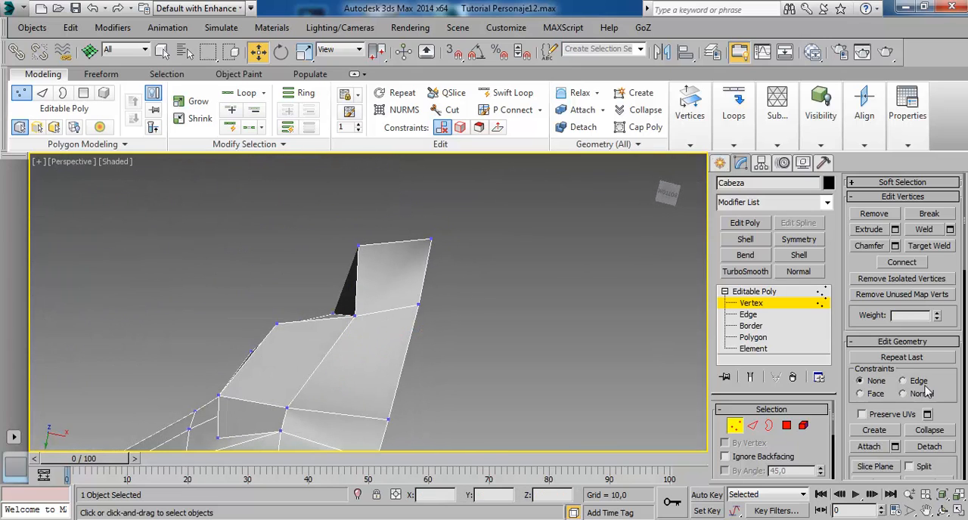
click(365, 326)
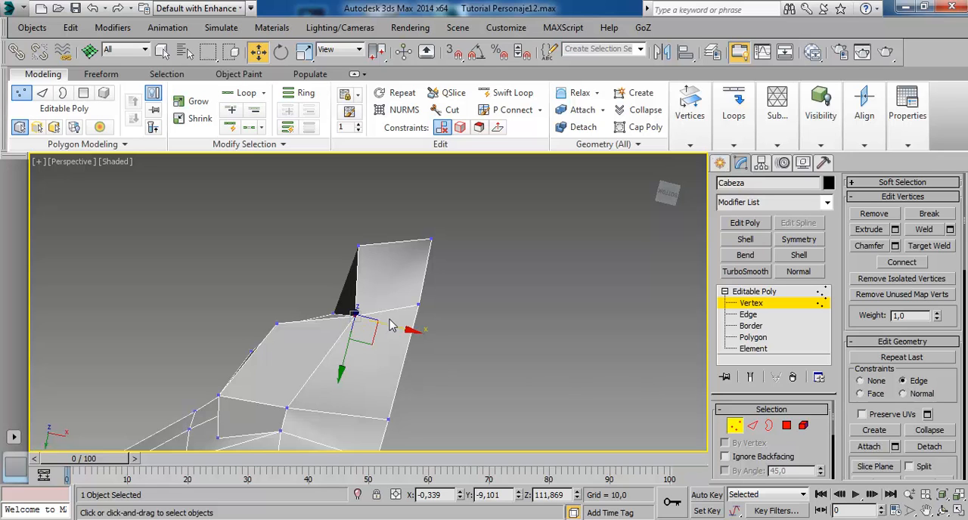
drag(397, 334, 381, 338)
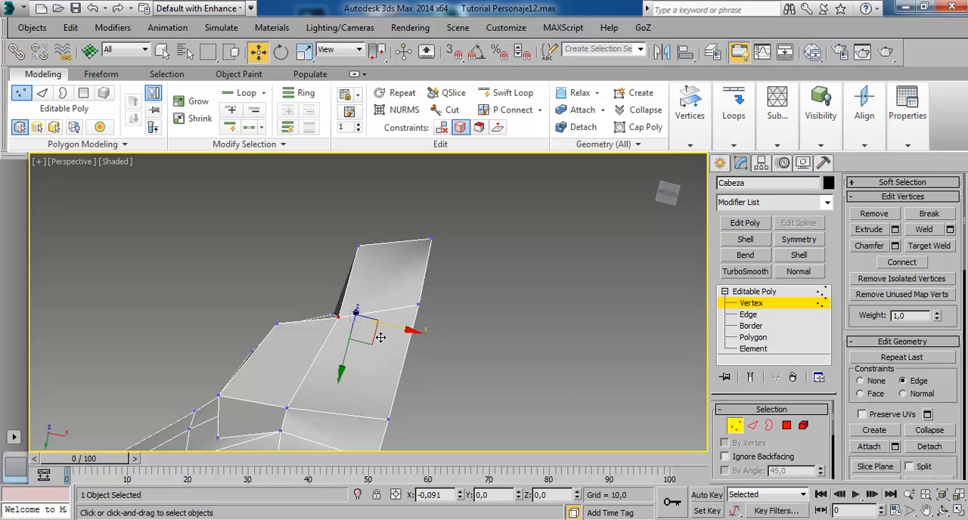
mouse_move(415, 370)
alt+middle_down()
mouse_move(477, 439)
mouse_move(461, 428)
alt+middle_up()
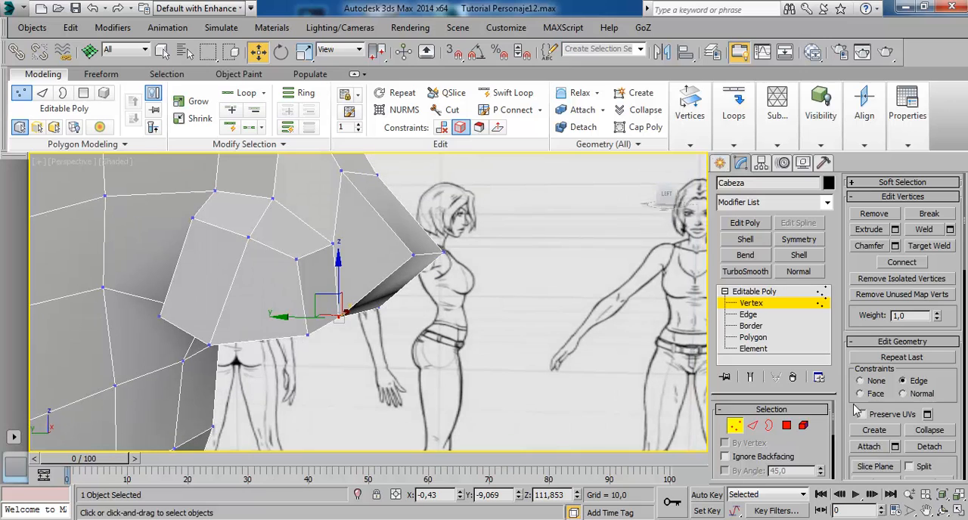
Set the constraint to None and select the two polygons on the underside of the nose that form the nostril area.
alt+middle_drag(438, 338, 332, 231)
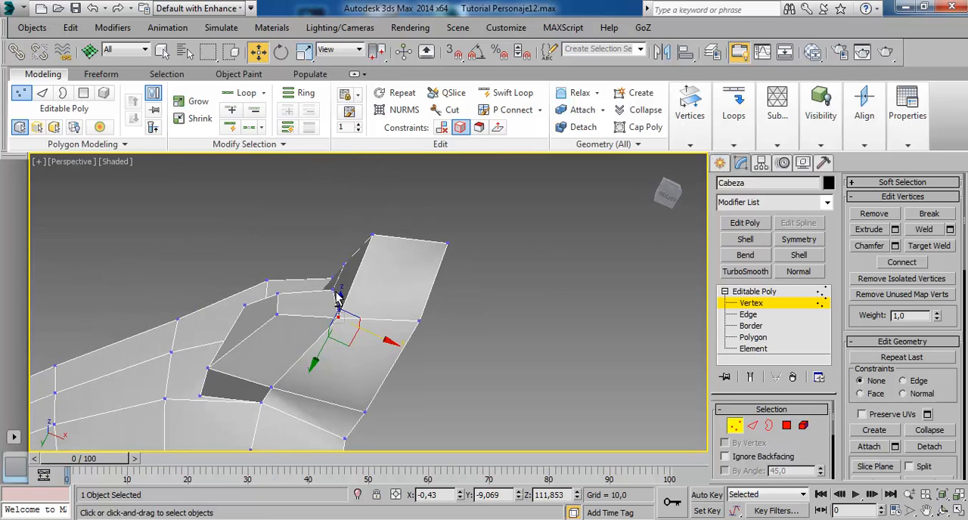
alt+middle_drag(409, 340, 386, 377)
middle_drag(386, 376, 415, 324)
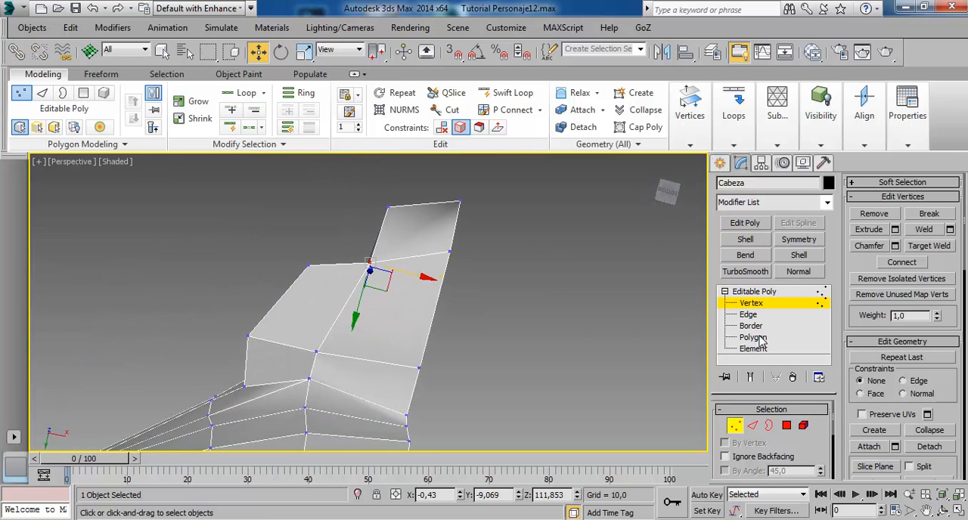
click(757, 338)
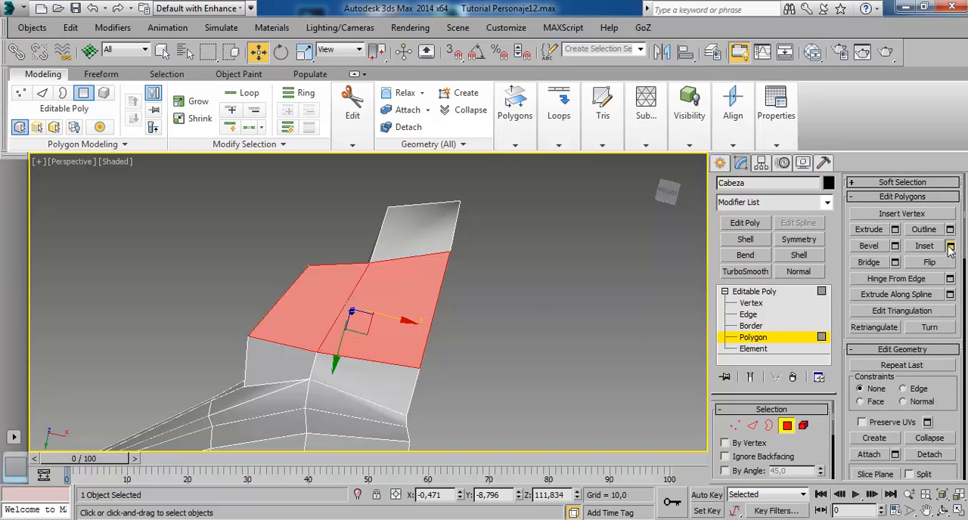
Try insetting the two underside polygons by 0.07 and extruding them freehand, and undo both operations.
click(950, 246)
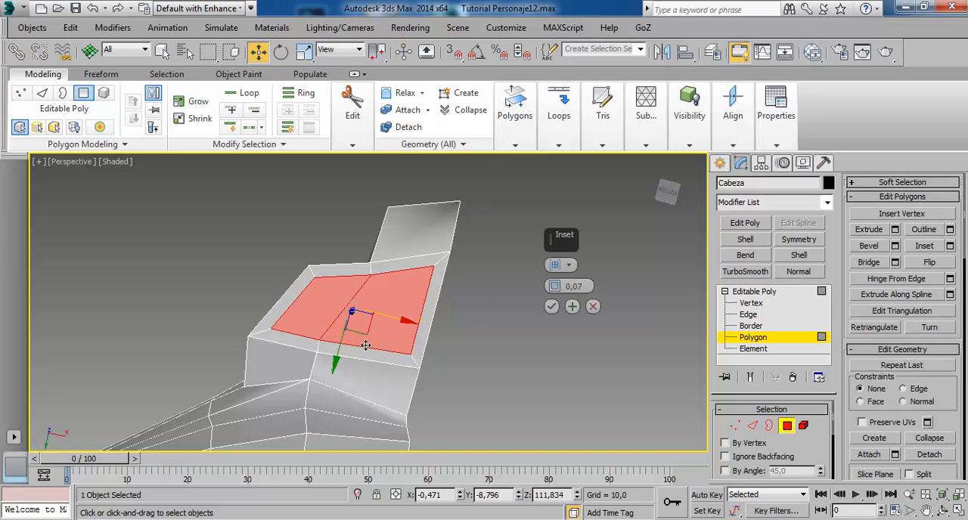
click(552, 306)
alt+middle_drag(393, 277, 425, 323)
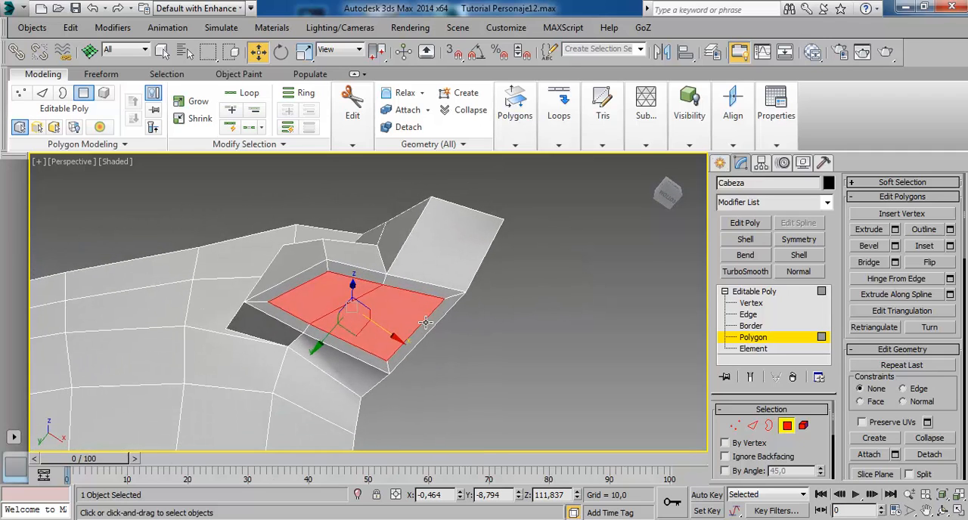
click(890, 231)
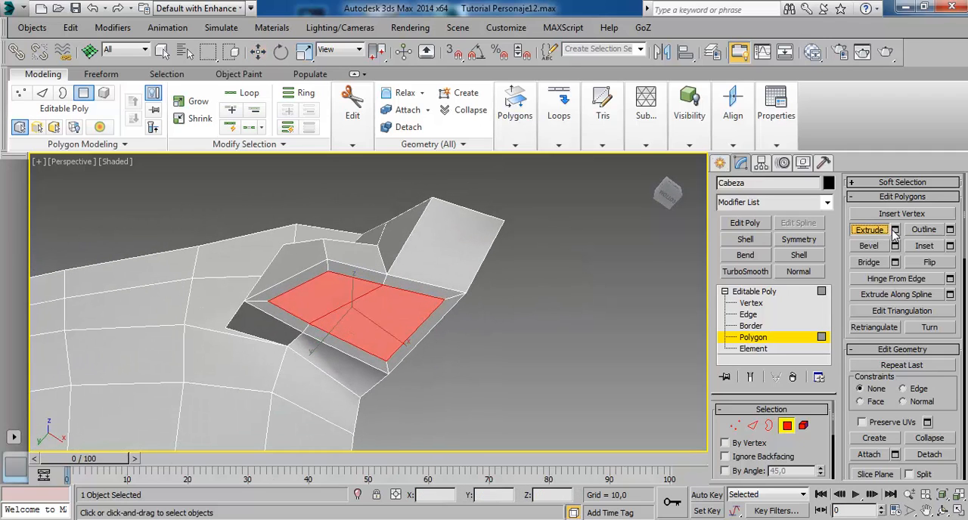
mouse_move(402, 331)
mouse_down()
mouse_move(399, 318)
mouse_move(405, 344)
mouse_move(397, 327)
mouse_up()
key(ctrl+z)
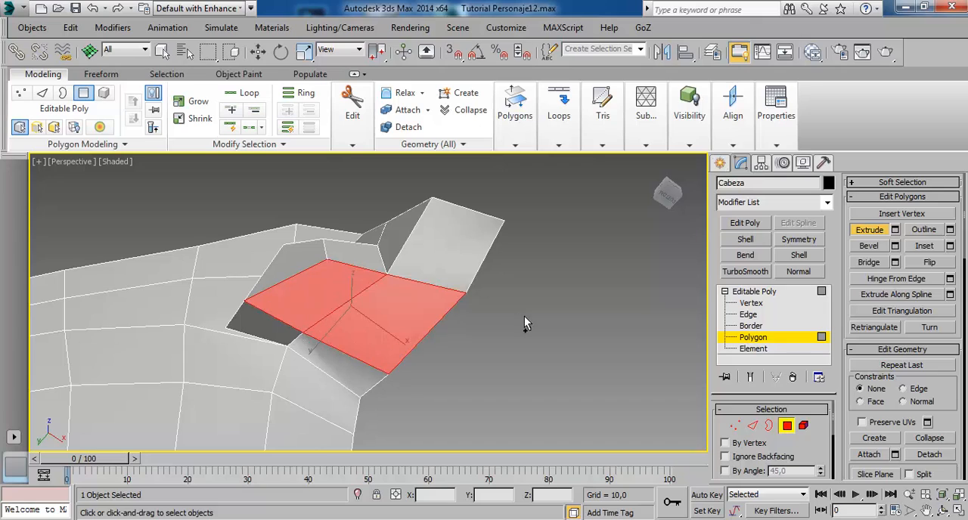
key(w)
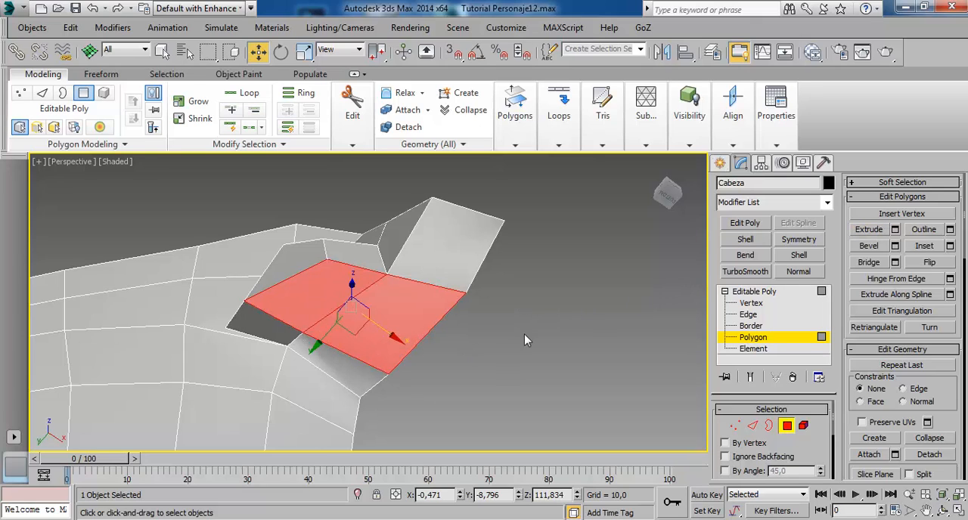
click(925, 246)
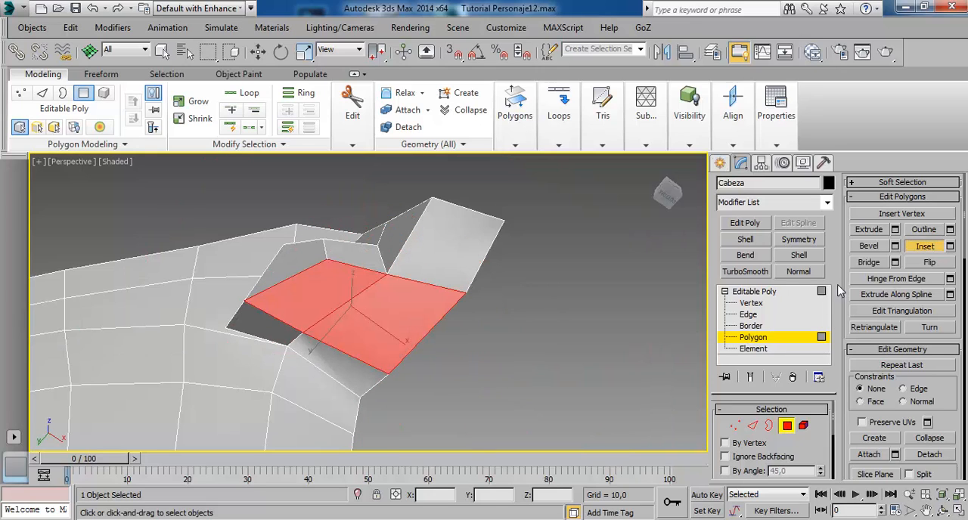
key(w)
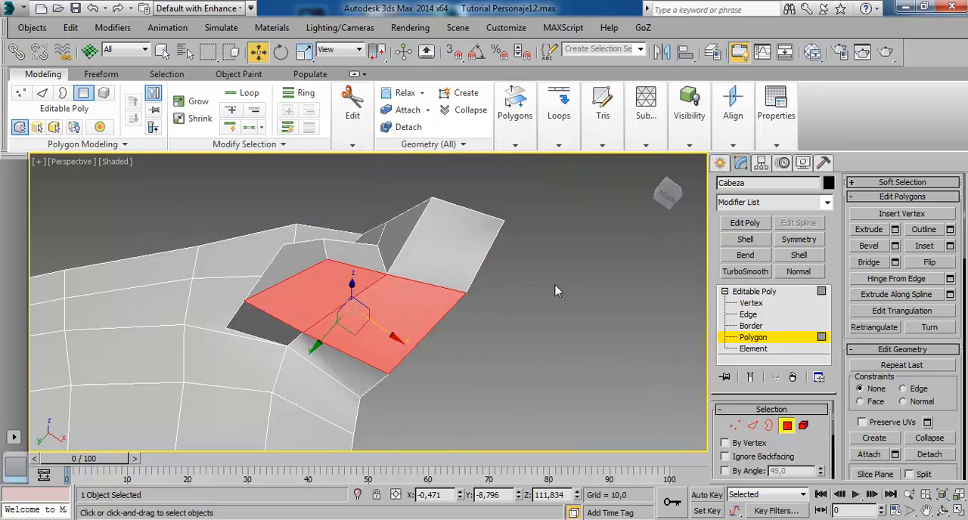
click(925, 247)
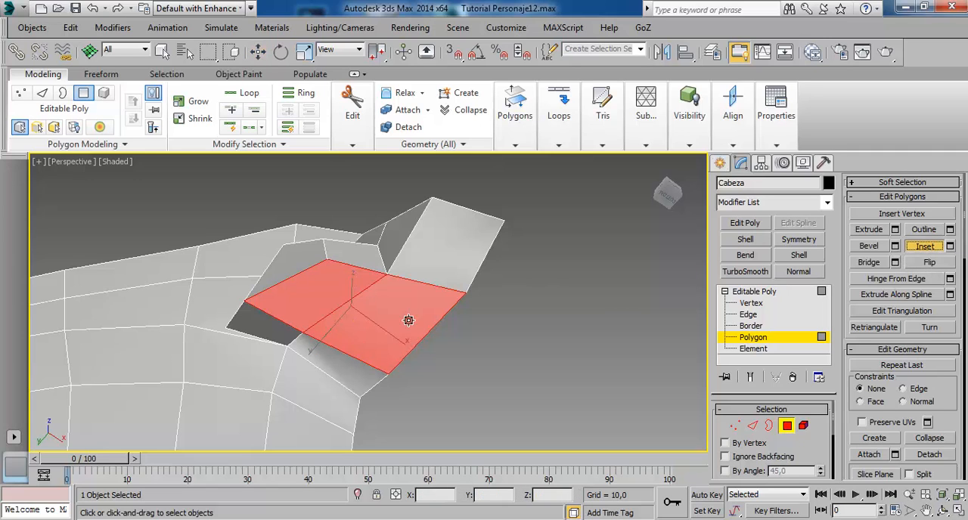
drag(400, 311, 396, 301)
key(w)
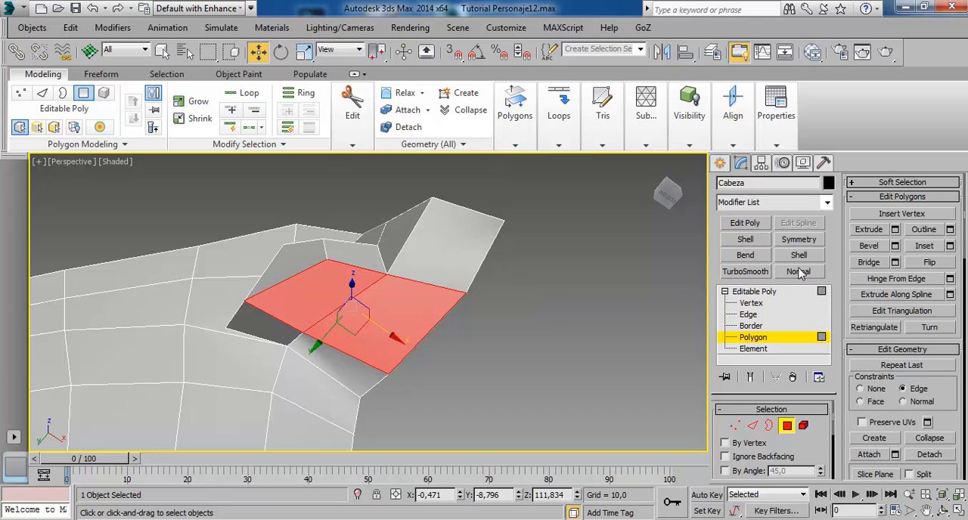
Inset the two selected underside polygons of the nose by 0.052.
click(950, 247)
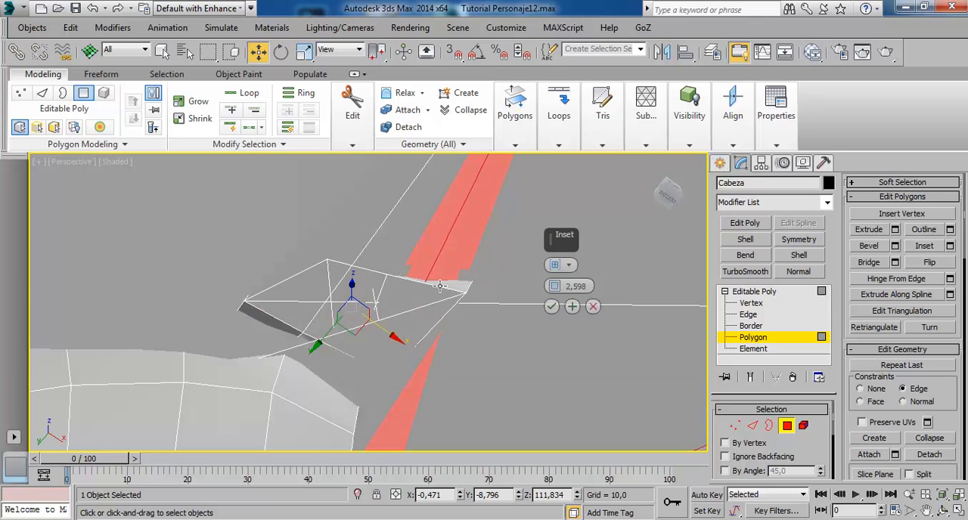
right_click(557, 287)
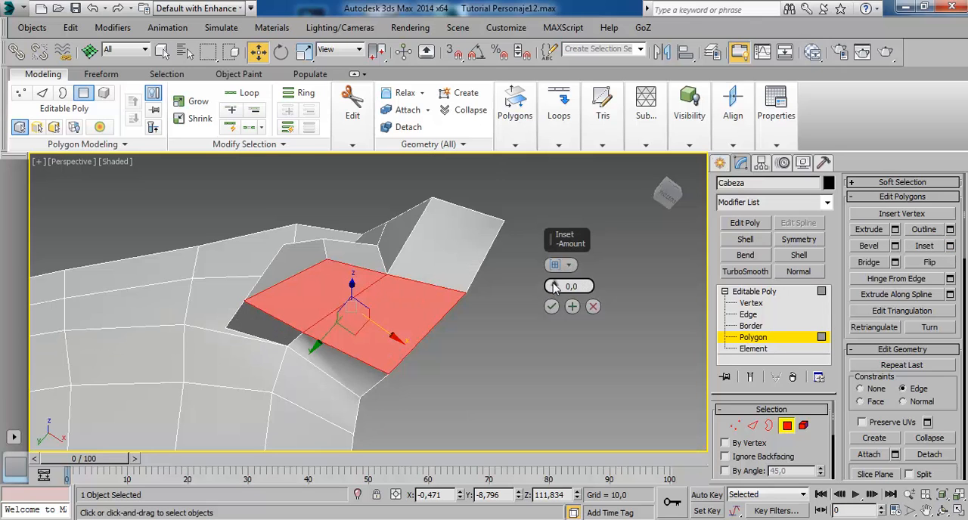
drag(554, 290, 554, 292)
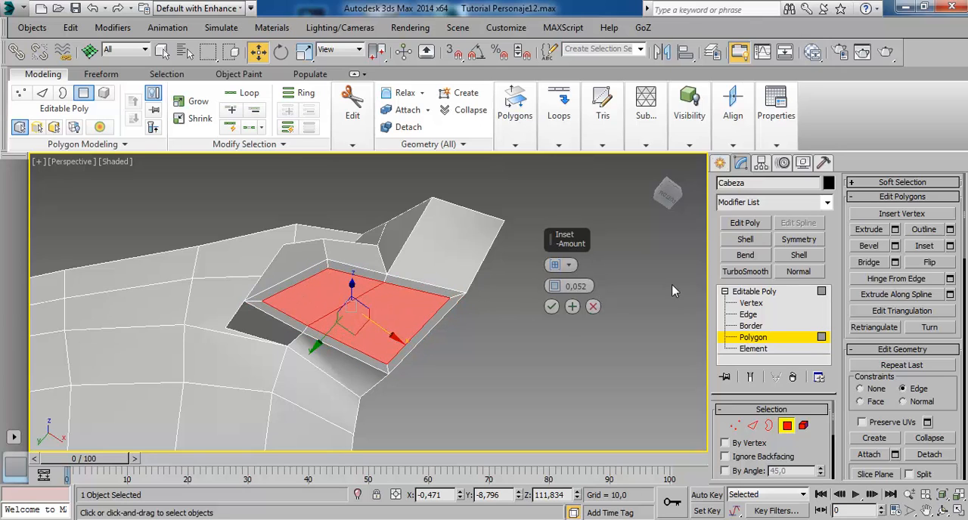
click(554, 307)
Extrude the inset underside polygons inward with a height of -0.332 to hollow out the nostril.
click(896, 230)
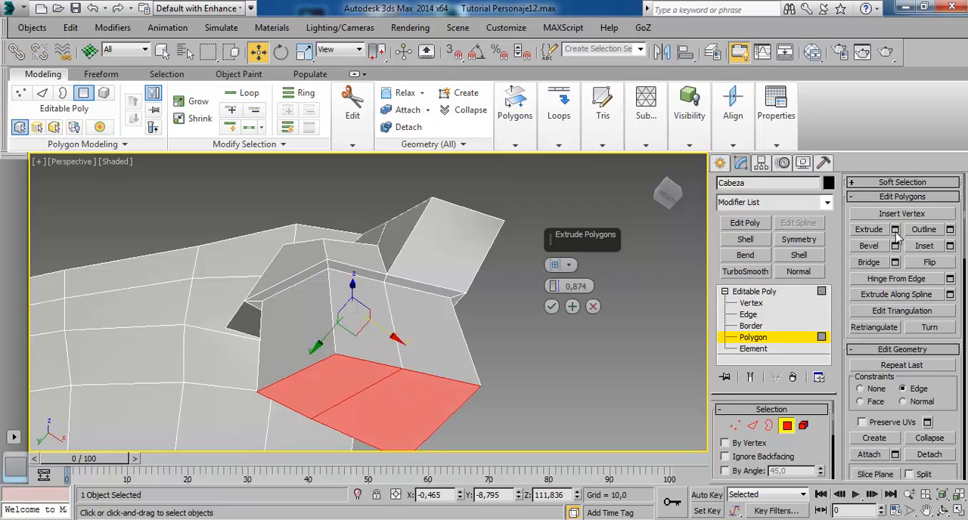
right_click(555, 287)
drag(555, 287, 552, 305)
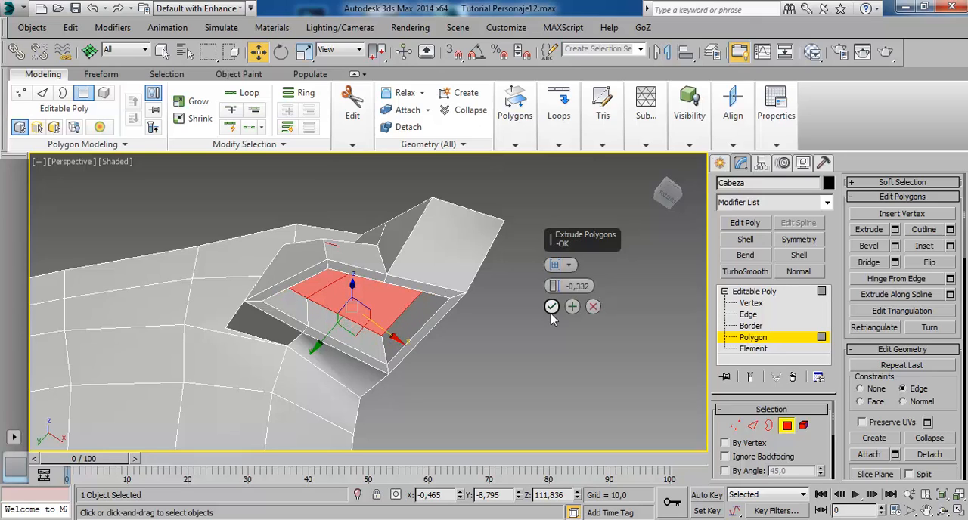
click(551, 306)
alt+middle_drag(405, 295, 405, 295)
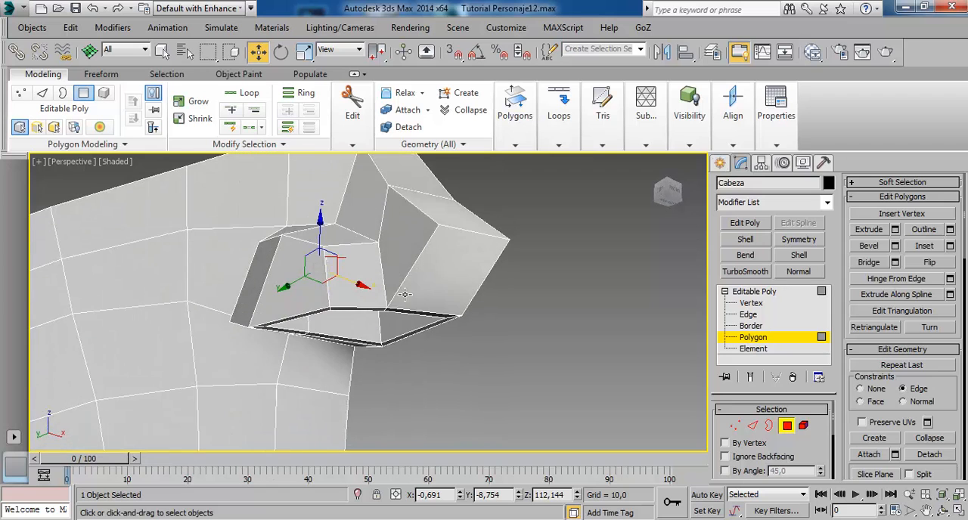
alt+middle_drag(369, 263, 404, 207)
scroll(359, 312, up, 5)
scroll(379, 206, down, 4)
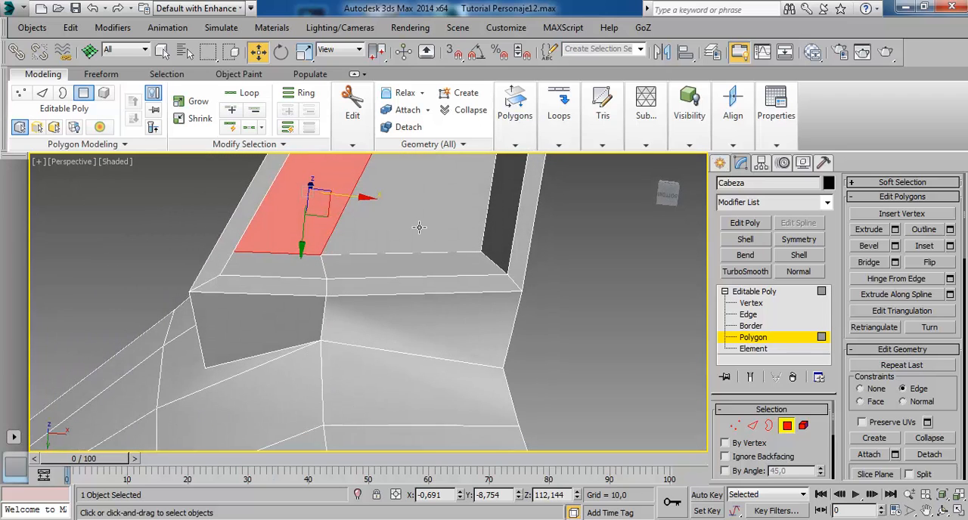
Select both polygons at the nostril's inner end, set the coordinate system to Local and the constraint to None, and scale them smaller.
ctrl+click(419, 227)
alt+middle_drag(442, 183, 432, 244)
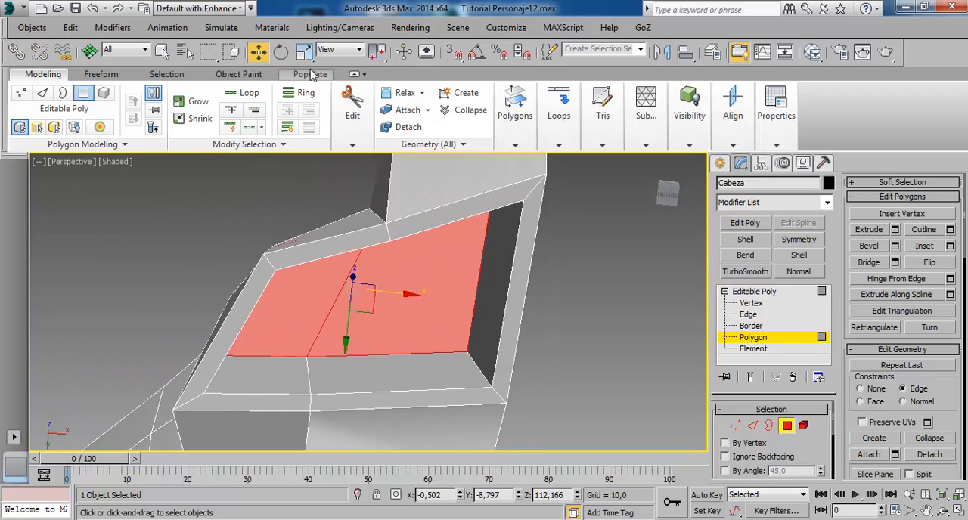
key(r)
alt+middle_drag(408, 333, 378, 288)
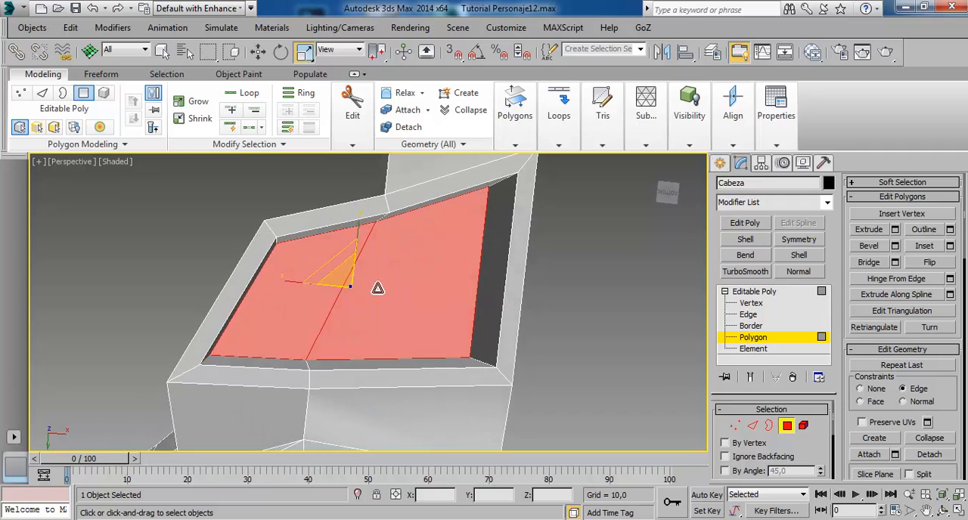
click(359, 50)
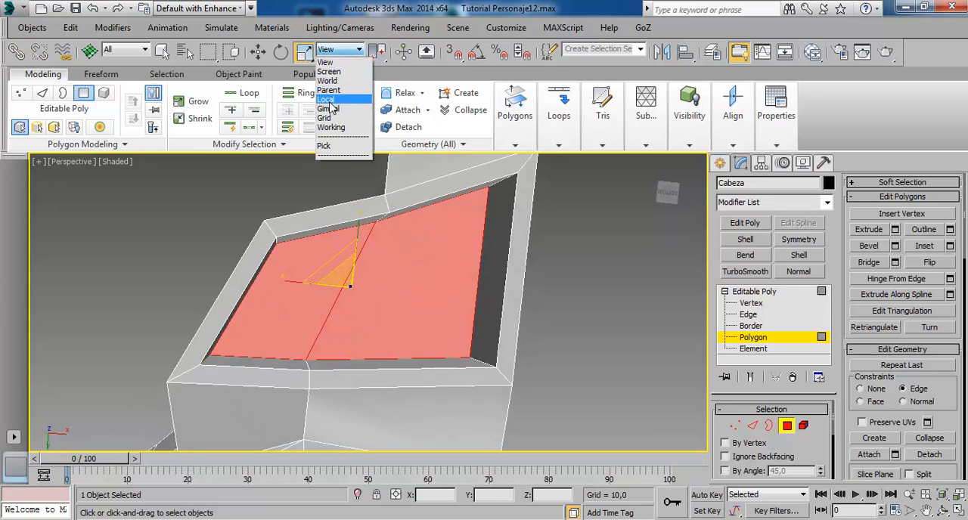
click(333, 101)
drag(347, 282, 328, 474)
key(ctrl+z)
click(860, 389)
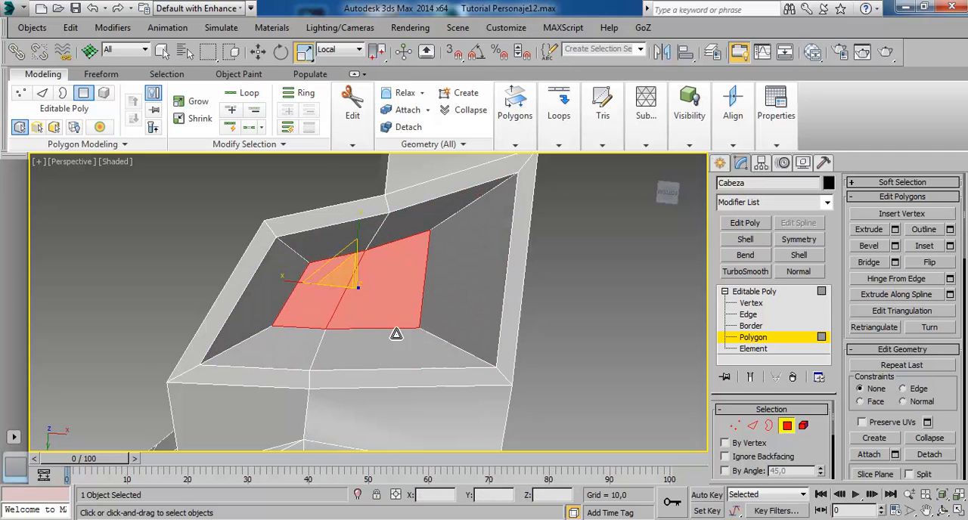
mouse_move(396, 334)
alt+middle_down()
mouse_move(491, 453)
mouse_move(487, 419)
alt+middle_up()
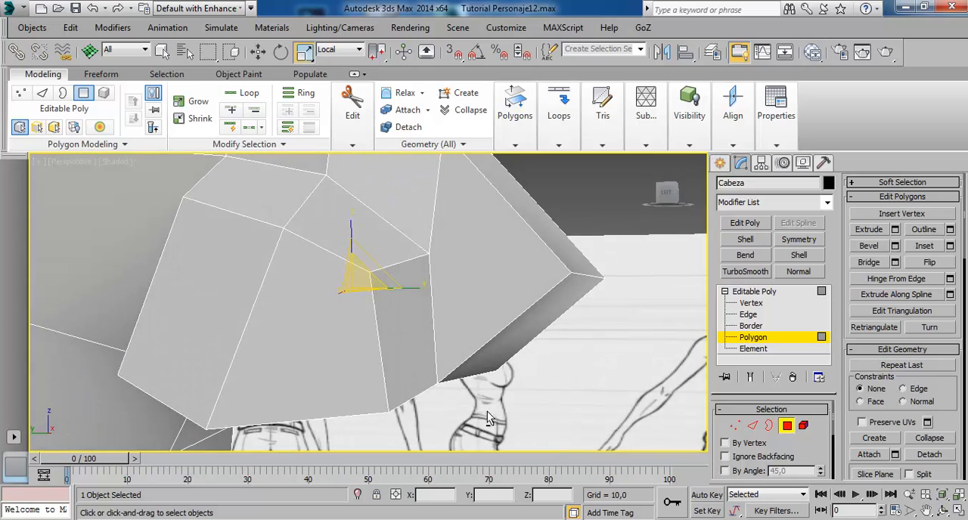
click(762, 293)
Move the two middle edges crossing the nostril's front rim and inner wall about 0.05 units forward along Y.
scroll(536, 296, down, 4)
alt+middle_drag(536, 297, 512, 208)
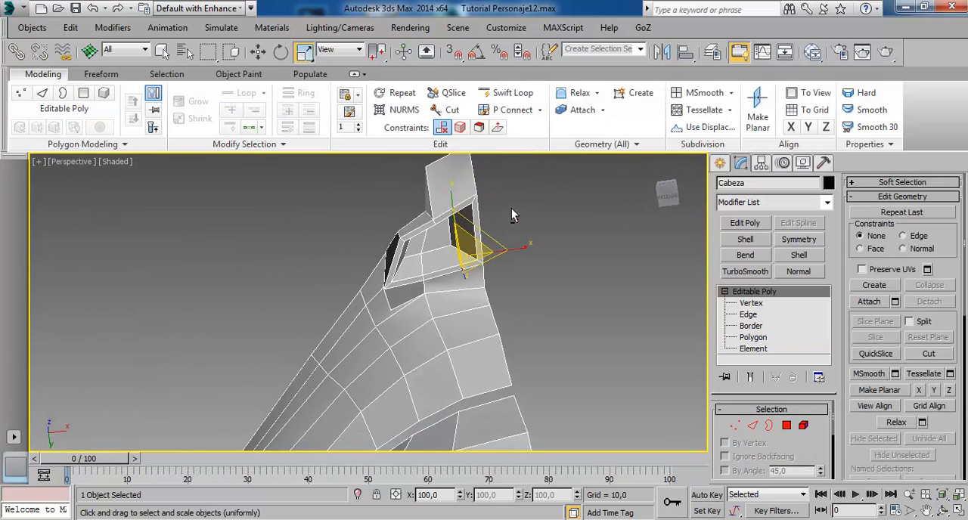
alt+middle_drag(451, 251, 484, 234)
scroll(493, 237, up, 5)
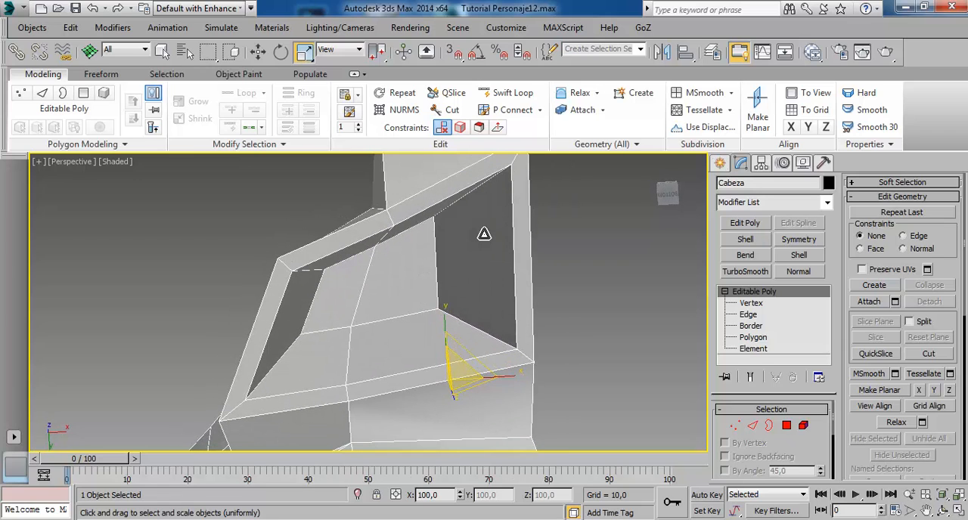
click(750, 315)
alt+middle_drag(410, 205, 441, 239)
alt+middle_drag(584, 309, 502, 346)
click(514, 299)
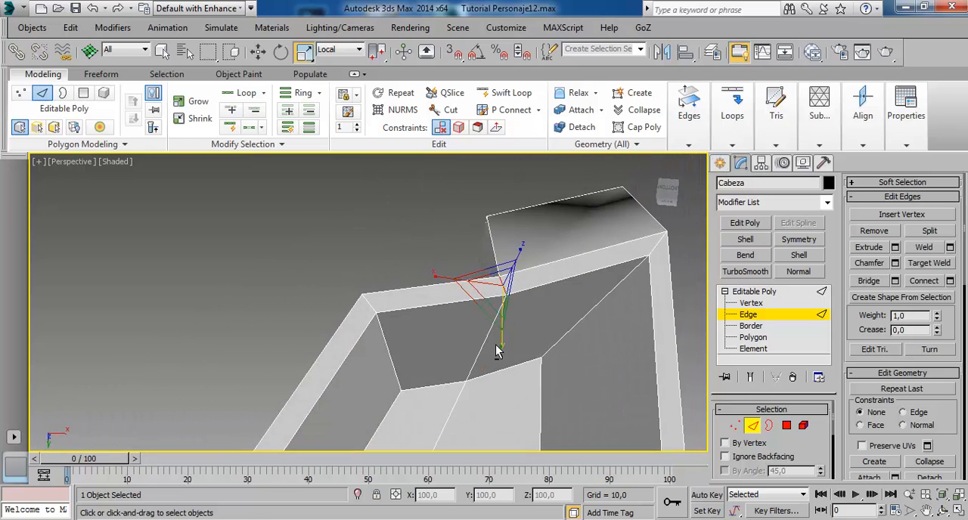
ctrl+click(492, 353)
alt+middle_drag(546, 279, 663, 317)
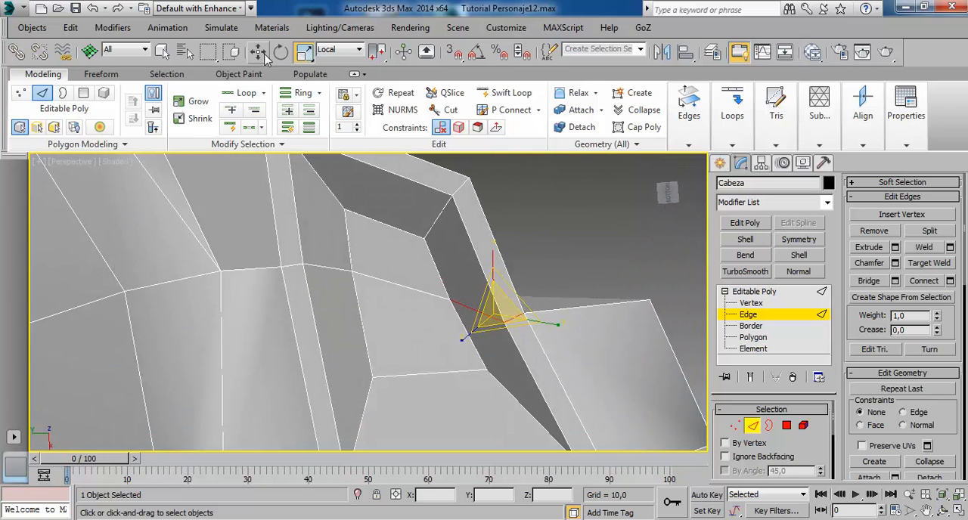
key(w)
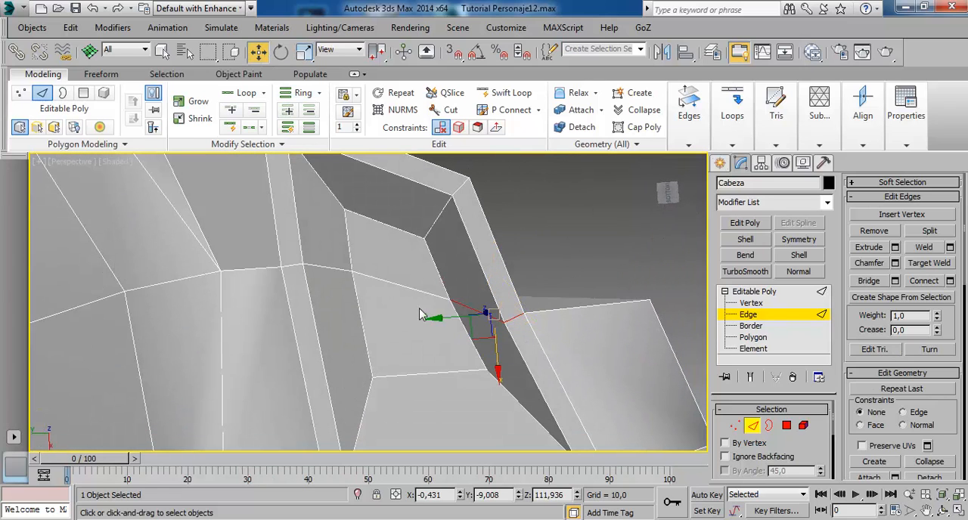
drag(459, 324, 478, 328)
alt+middle_drag(570, 294, 516, 258)
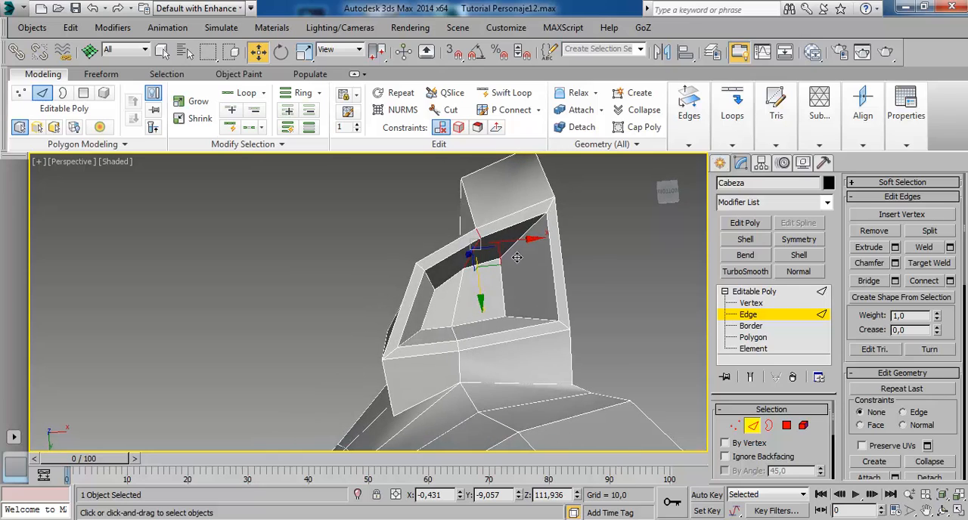
Move the nostril rim edge beside the nose's centre line outward along X, scale it shorter, and shift it about 0.05 units backward along Y.
click(564, 276)
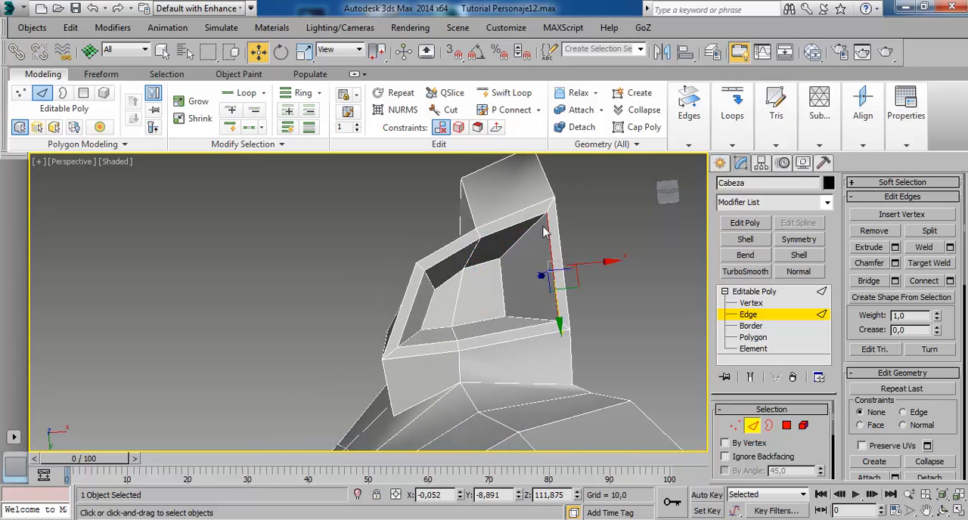
drag(617, 272, 597, 279)
key(r)
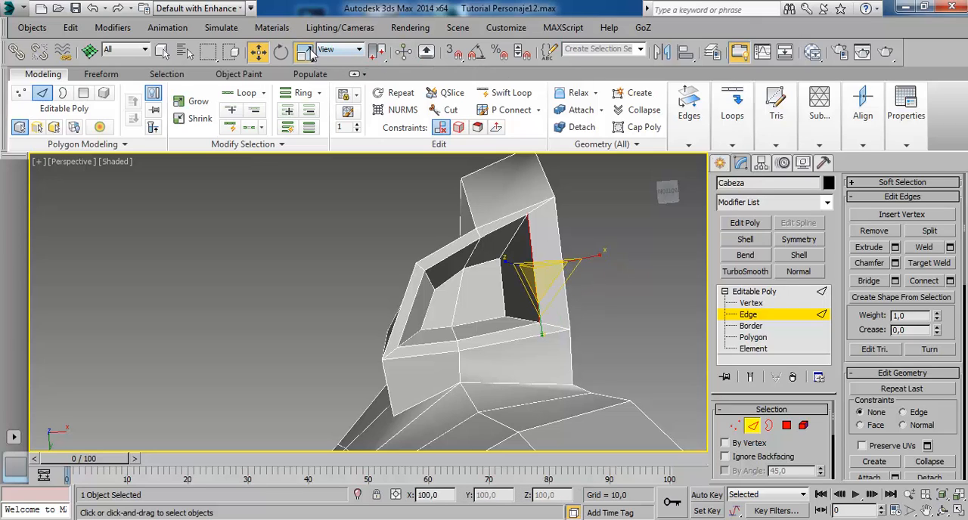
mouse_move(551, 346)
mouse_down()
mouse_move(551, 327)
mouse_move(549, 340)
mouse_up()
key(w)
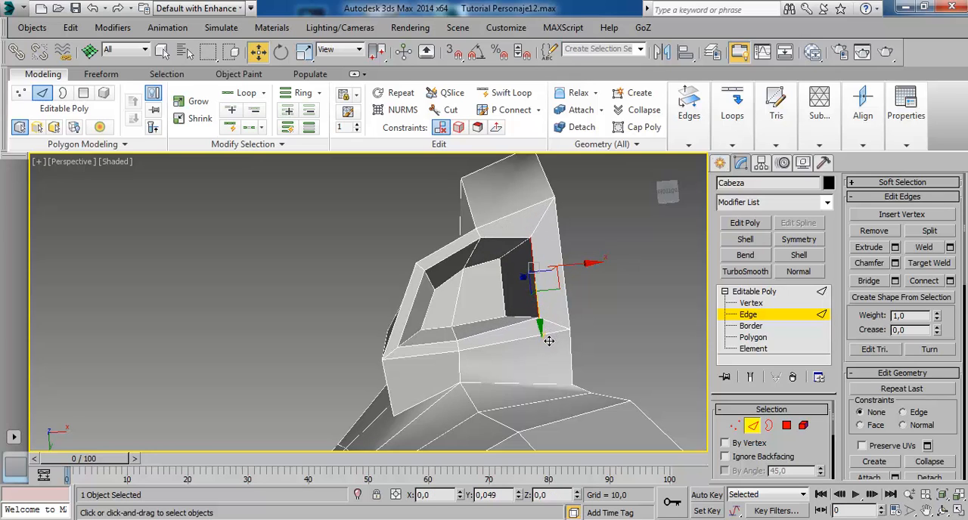
Leave edge editing, turn on NURMS smoothing and examine the smoothed nostril from below.
alt+middle_drag(597, 246, 440, 167)
scroll(546, 276, down, 4)
click(762, 293)
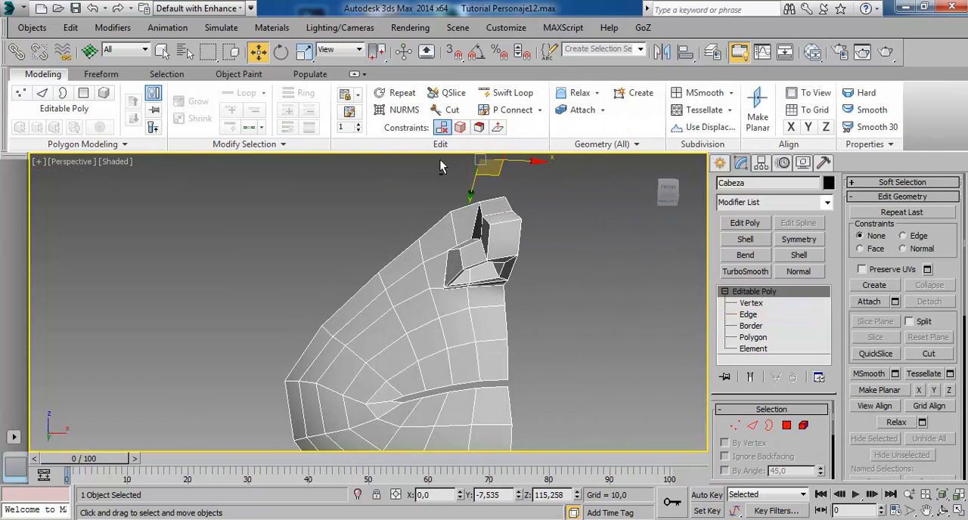
click(401, 110)
alt+middle_drag(454, 219, 427, 261)
scroll(490, 249, up, 6)
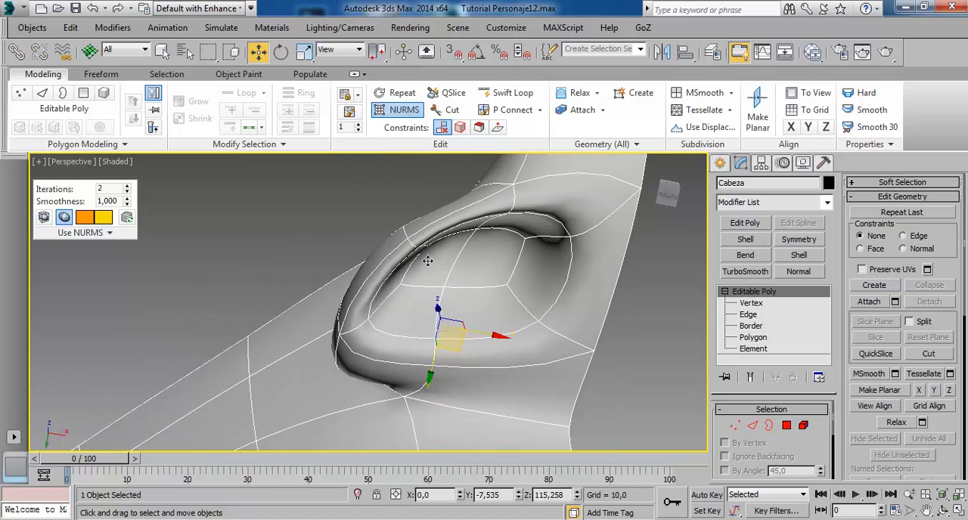
Leave edge editing and turn off NURMS smoothing on the head.
click(752, 316)
click(396, 287)
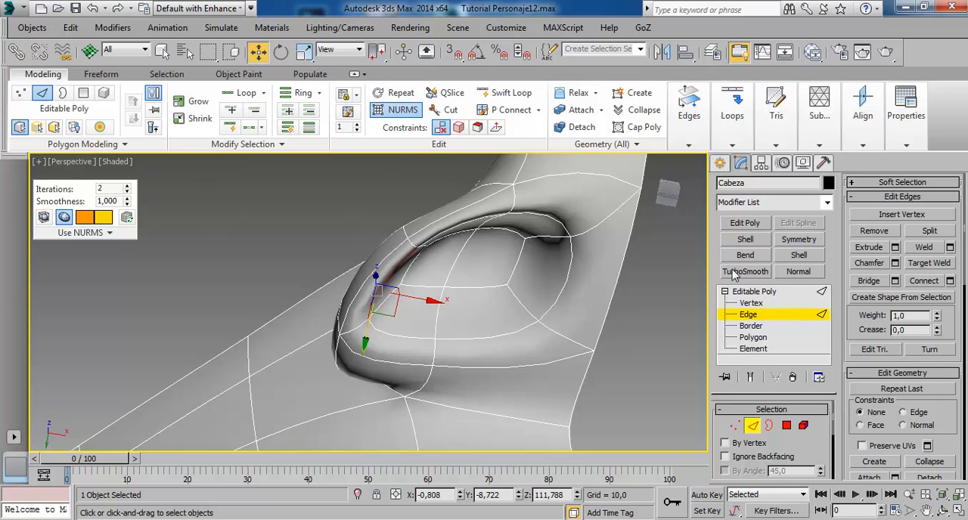
click(754, 292)
click(401, 110)
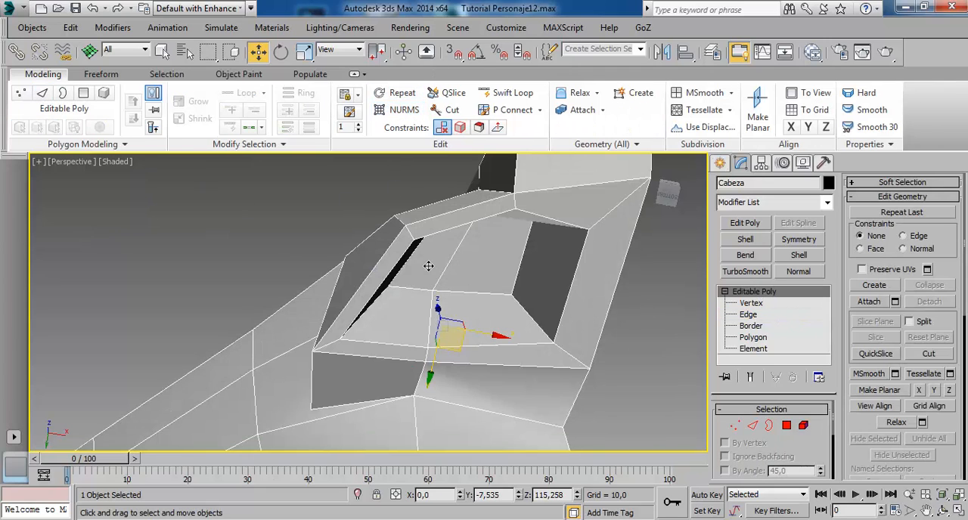
Select the narrow polygon on the nostril's outer inside wall, move it along X toward the centre line and rotate it slightly.
click(750, 326)
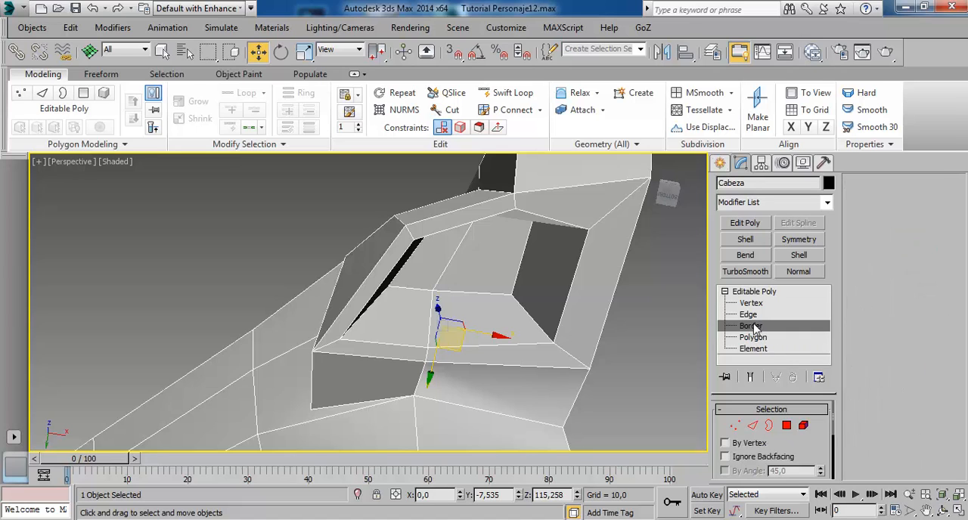
click(749, 338)
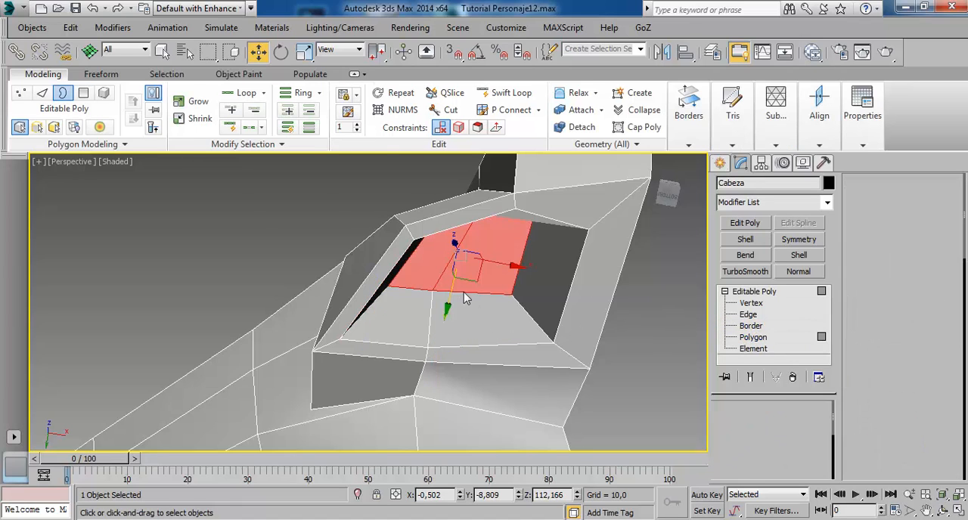
click(411, 278)
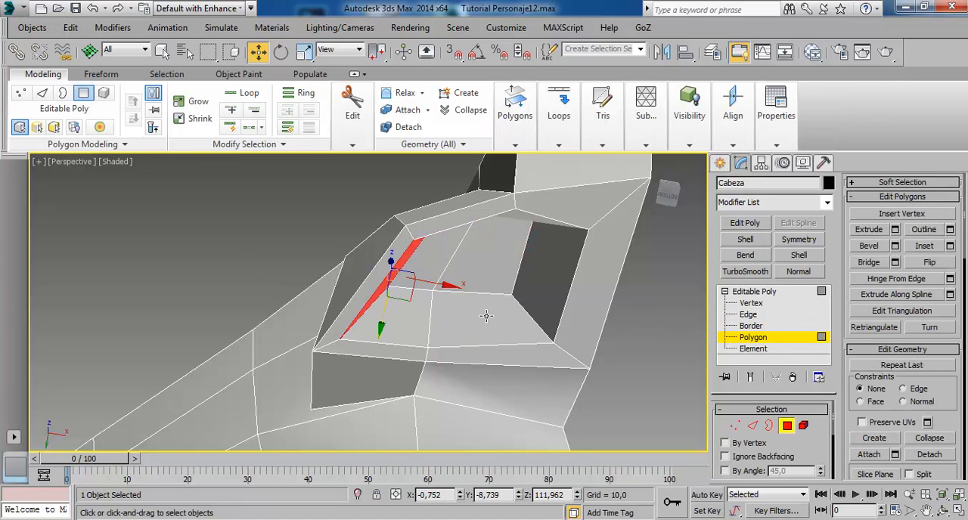
click(454, 290)
click(406, 285)
drag(436, 292, 456, 296)
alt+middle_drag(457, 296, 516, 291)
key(e)
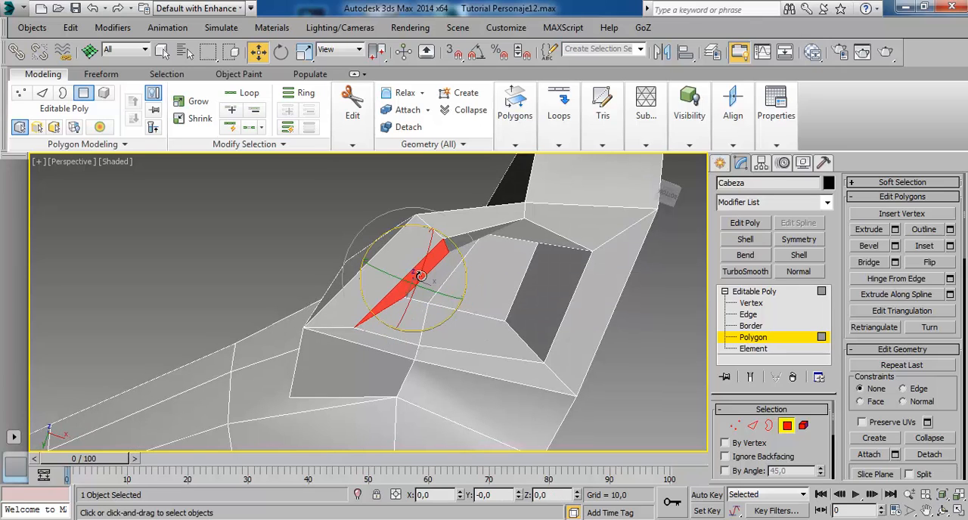
drag(472, 268, 450, 246)
key(r)
alt+middle_drag(647, 277, 450, 263)
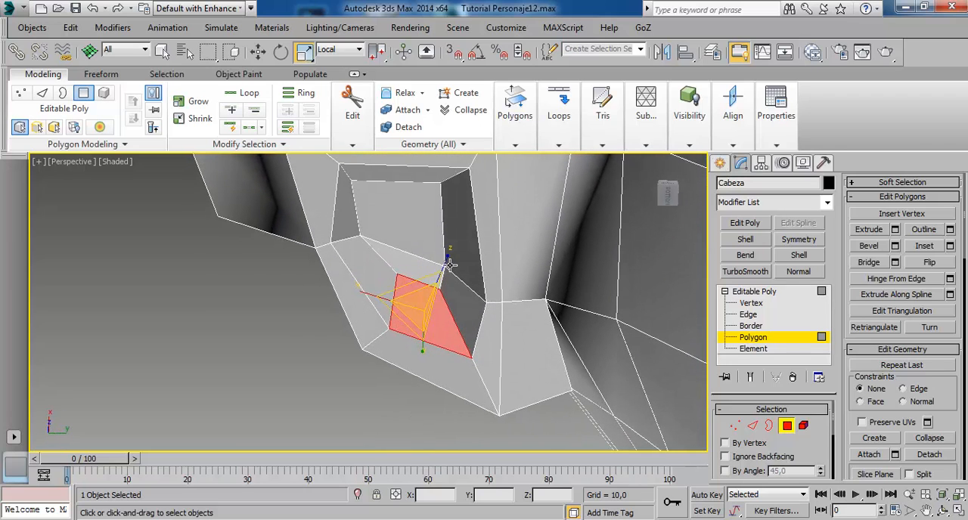
Move the middle vertex of the nostril's front rim backward along Y and the middle vertex of its rear rim slightly forward.
click(754, 304)
click(331, 244)
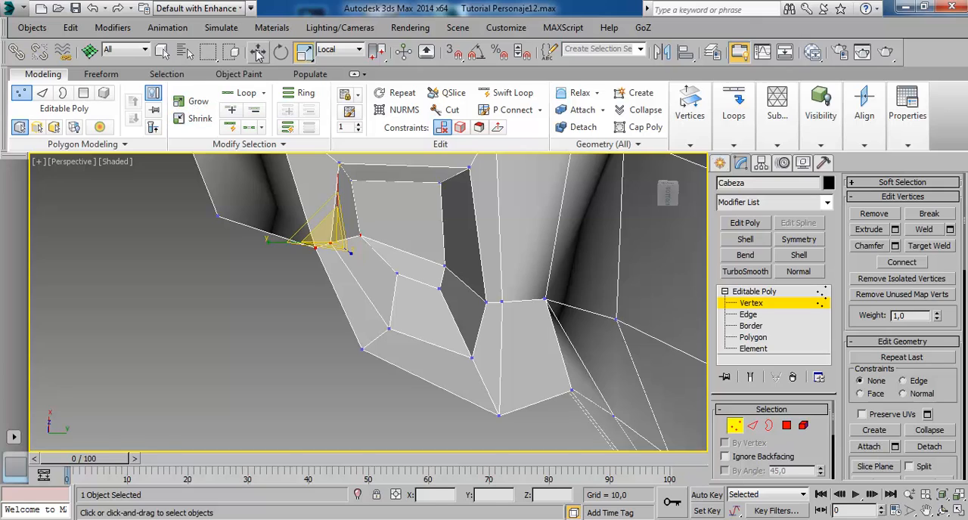
click(258, 52)
drag(343, 256, 406, 255)
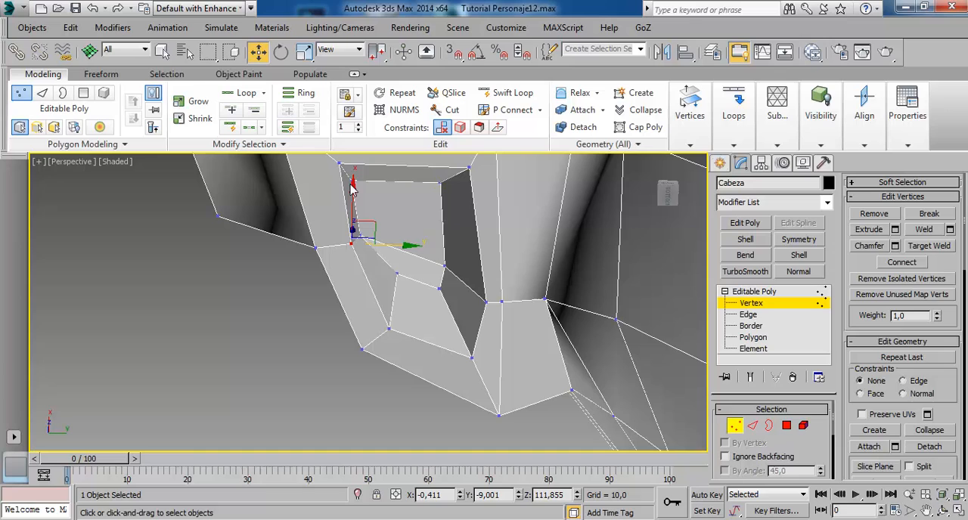
click(499, 309)
drag(537, 315, 472, 306)
Move the nostril rim's rear corner vertex beside the centre line slightly forward along Y, and the matching front corner vertex slightly backward.
middle_drag(480, 173, 488, 219)
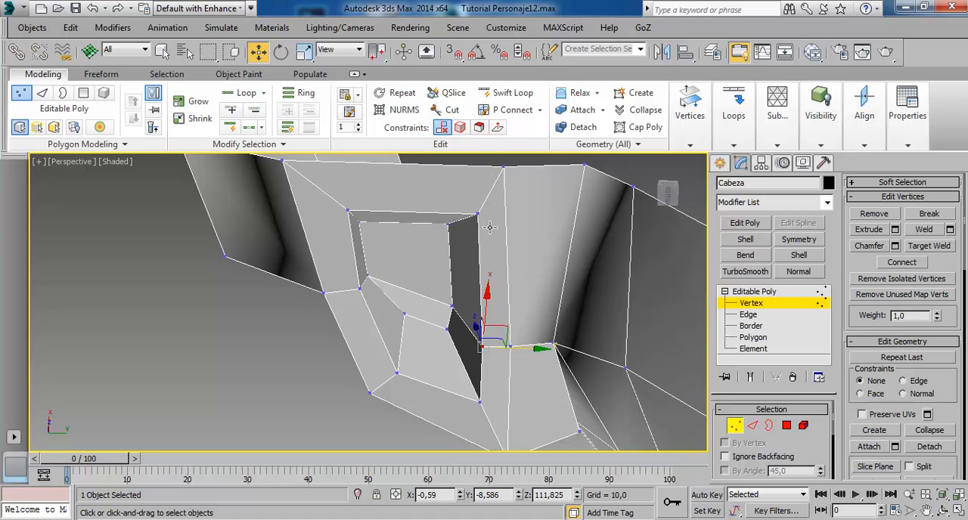
click(479, 215)
drag(531, 226, 523, 225)
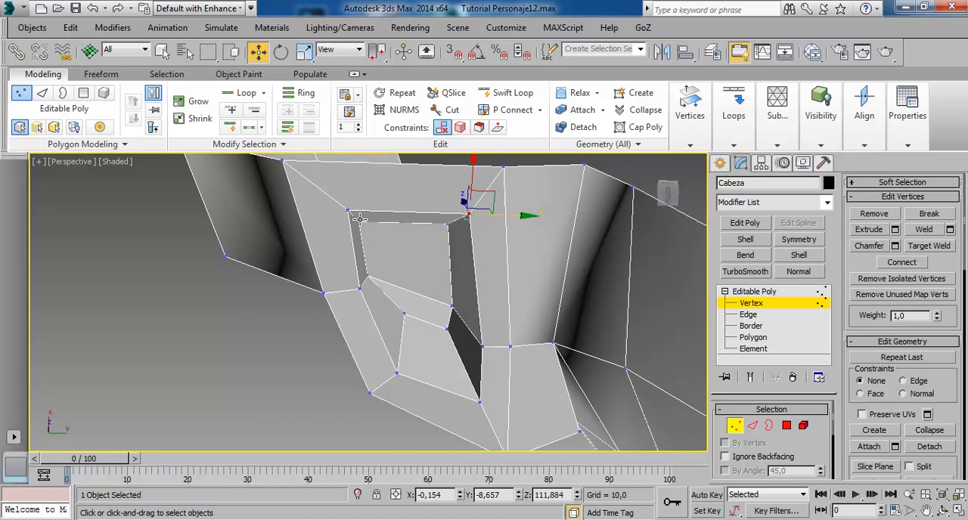
click(351, 213)
drag(394, 220, 402, 222)
alt+middle_drag(424, 215, 560, 189)
alt+middle_drag(321, 227, 370, 201)
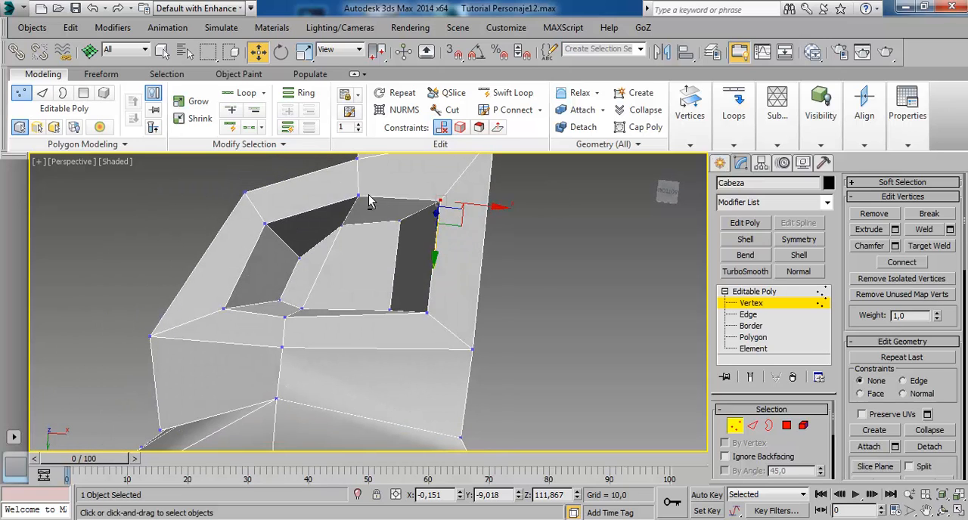
Adjust the two front vertices at the nostril's inner end along Y.
click(344, 226)
alt+middle_drag(378, 244, 335, 286)
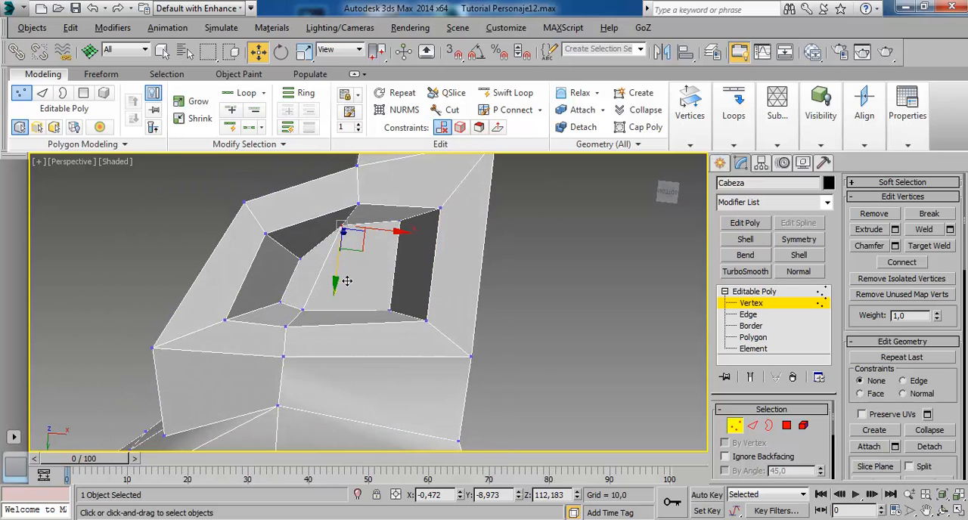
mouse_move(346, 281)
mouse_down()
mouse_move(346, 295)
mouse_move(393, 242)
mouse_move(399, 300)
mouse_up()
click(401, 227)
alt+middle_drag(400, 299, 461, 276)
scroll(393, 294, down, 5)
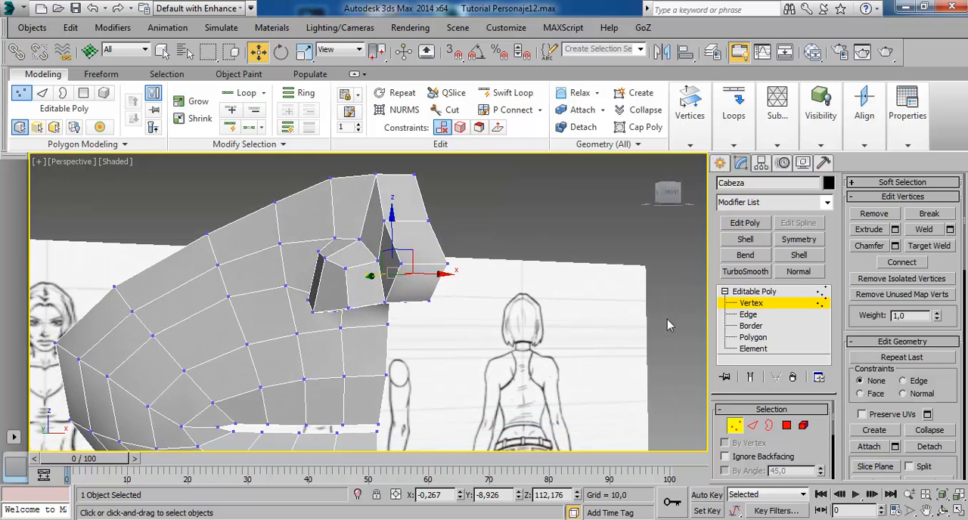
Leave vertex editing, turn on NURMS smoothing and examine the smoothed nose from several sides.
click(749, 292)
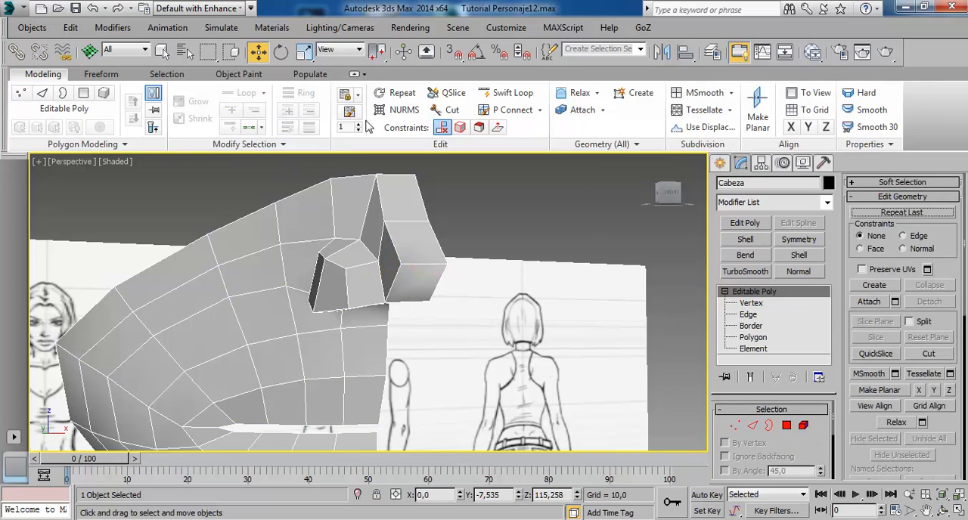
click(404, 110)
alt+middle_drag(378, 231, 405, 228)
alt+middle_drag(388, 335, 325, 228)
alt+middle_drag(411, 254, 394, 235)
alt+middle_drag(337, 259, 432, 265)
mouse_move(432, 245)
alt+middle_down()
mouse_move(374, 264)
mouse_move(416, 285)
mouse_move(455, 266)
mouse_move(397, 263)
mouse_move(417, 241)
mouse_move(398, 268)
alt+middle_up()
scroll(417, 241, up, 3)
Return to vertex editing and display the NURMS control cage over the smoothed mesh.
click(751, 303)
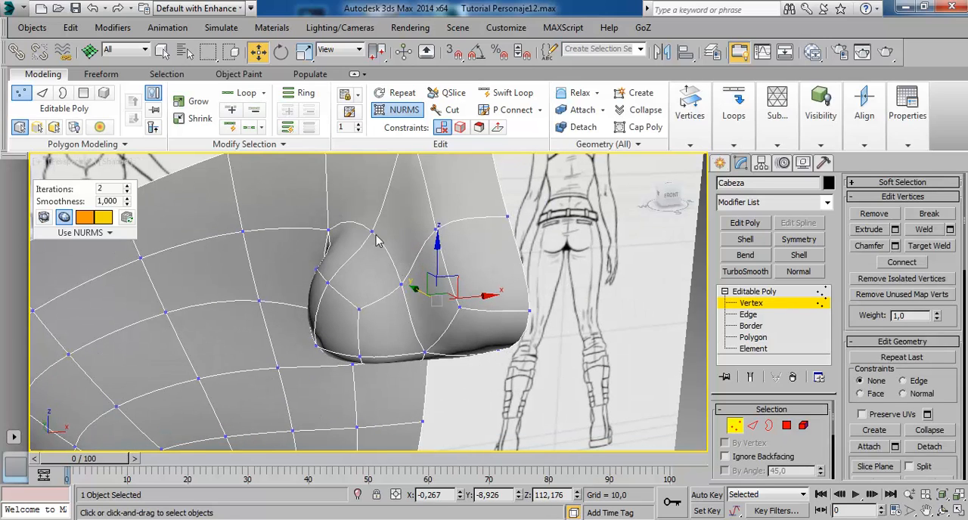
click(371, 238)
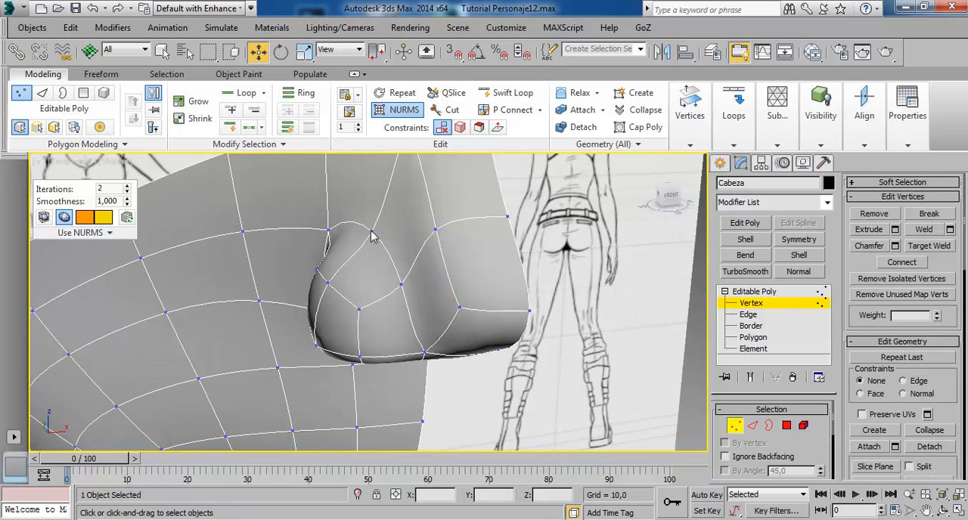
click(369, 229)
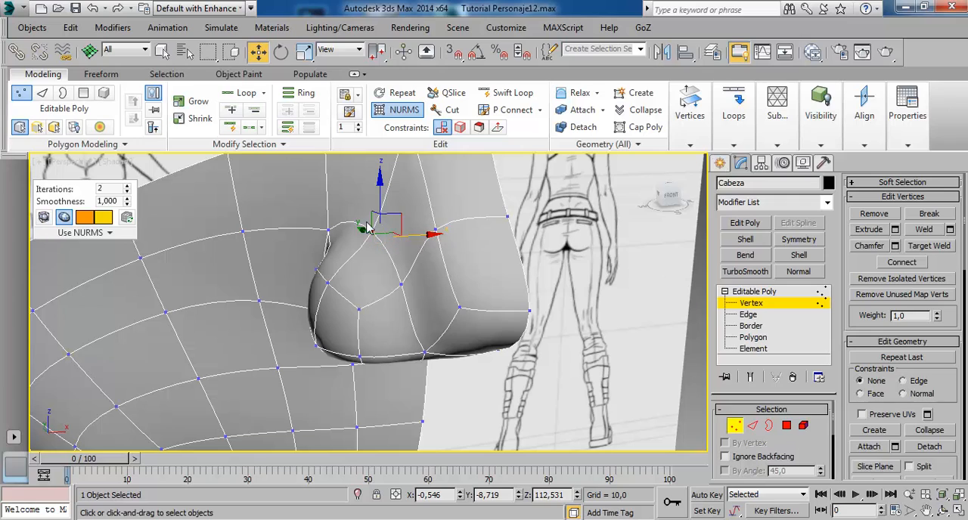
click(563, 258)
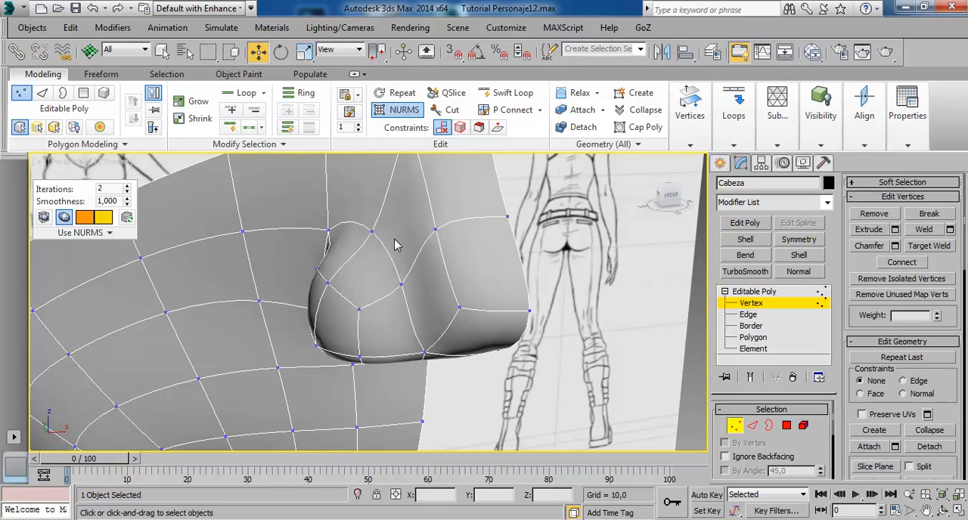
click(43, 218)
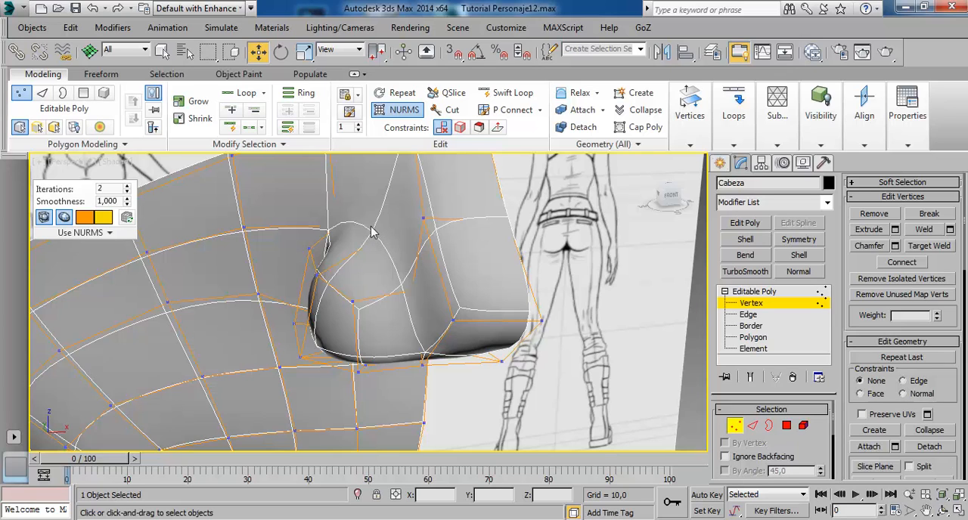
Pick the upper inner vertex of the nostril wing in wireframe, and in shaded view move it about 0.04 units inward along X and 0.08 down.
key(F3)
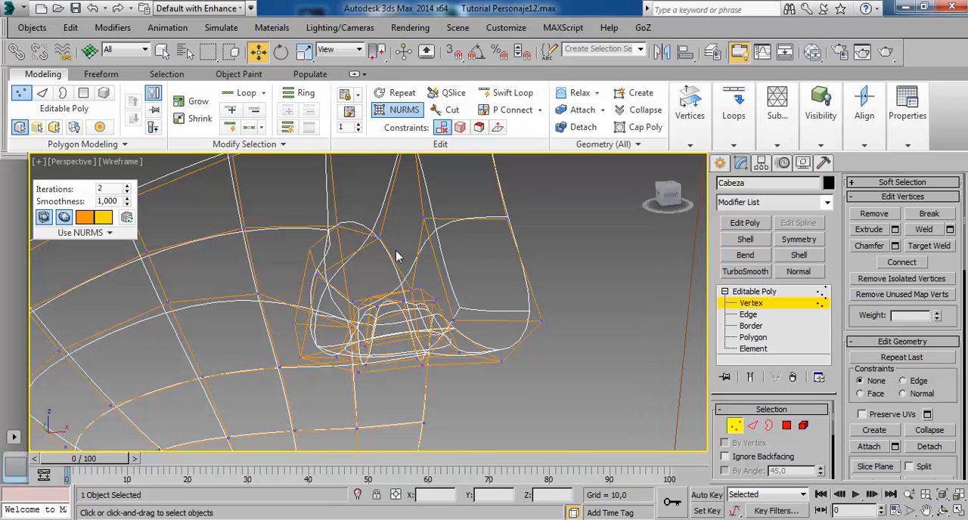
scroll(399, 257, up, 3)
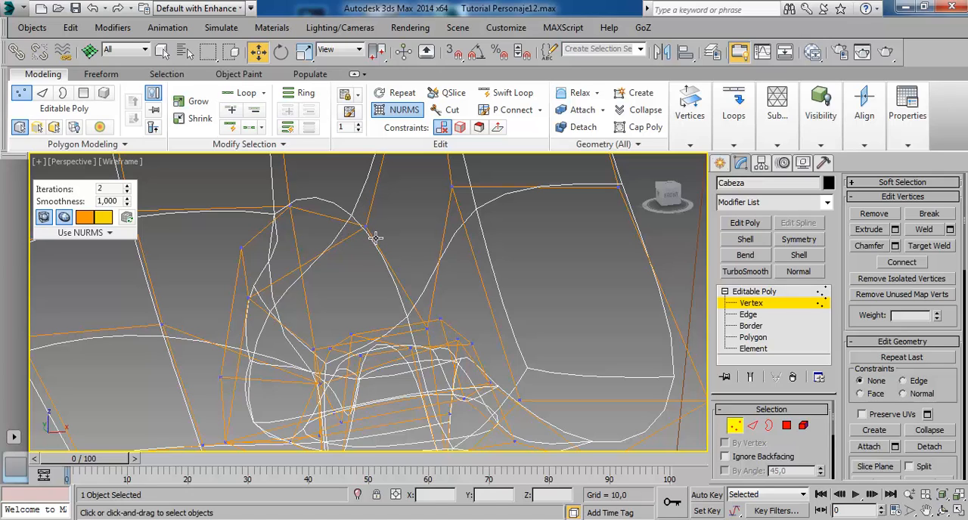
click(367, 227)
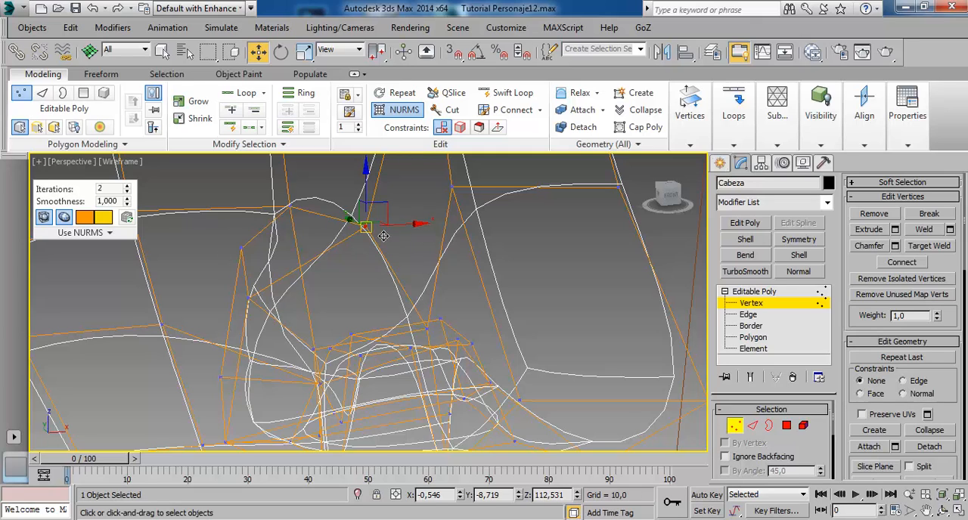
key(F3)
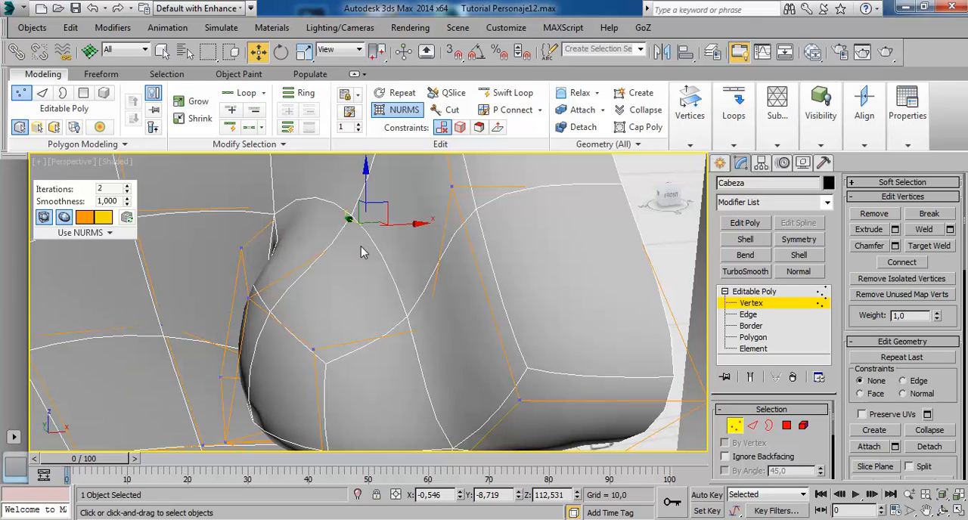
drag(425, 232, 438, 234)
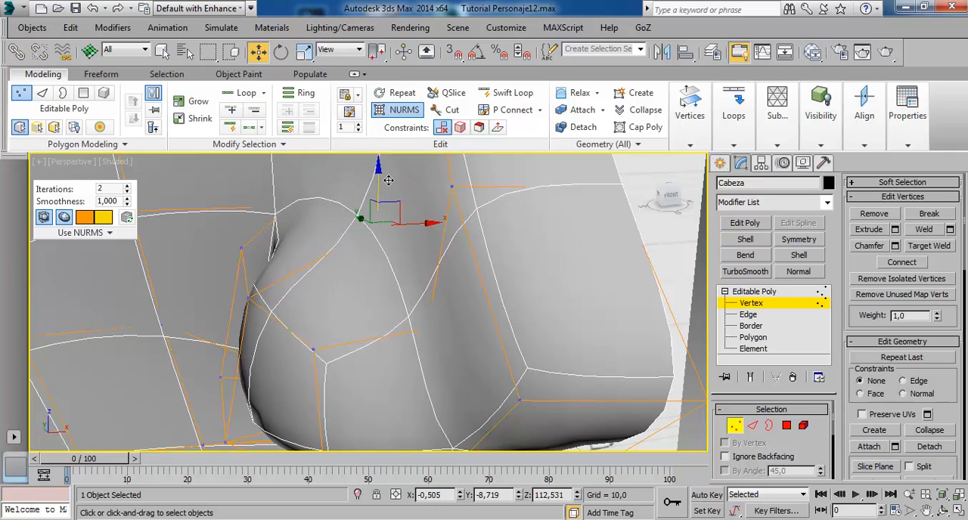
drag(389, 186, 388, 204)
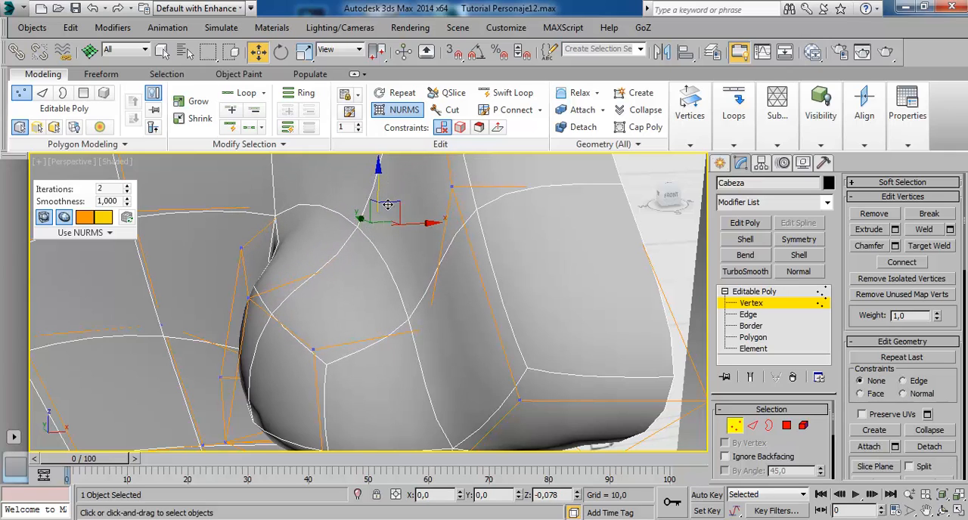
Move the vertex on the side of the nose above the tip about 0.11 units along X toward the centre line.
scroll(454, 268, down, 3)
alt+middle_drag(489, 248, 468, 268)
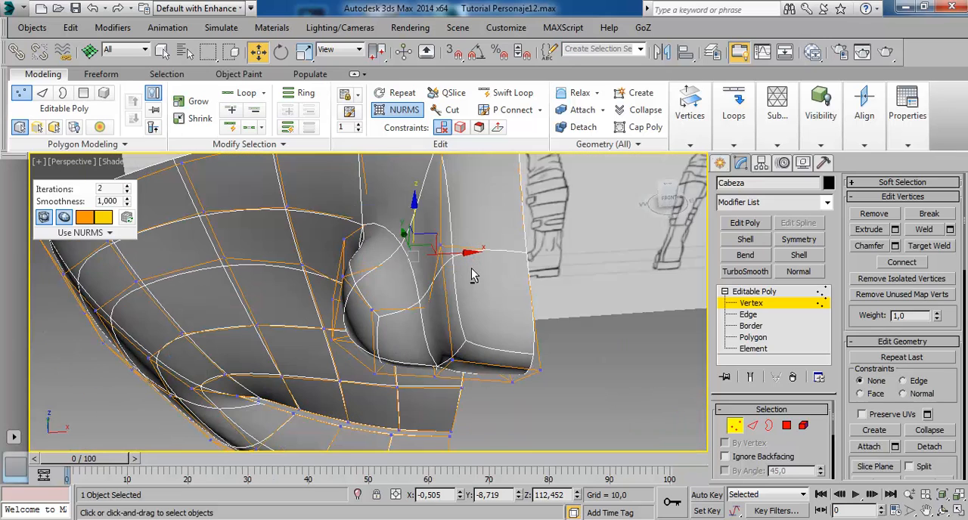
click(442, 247)
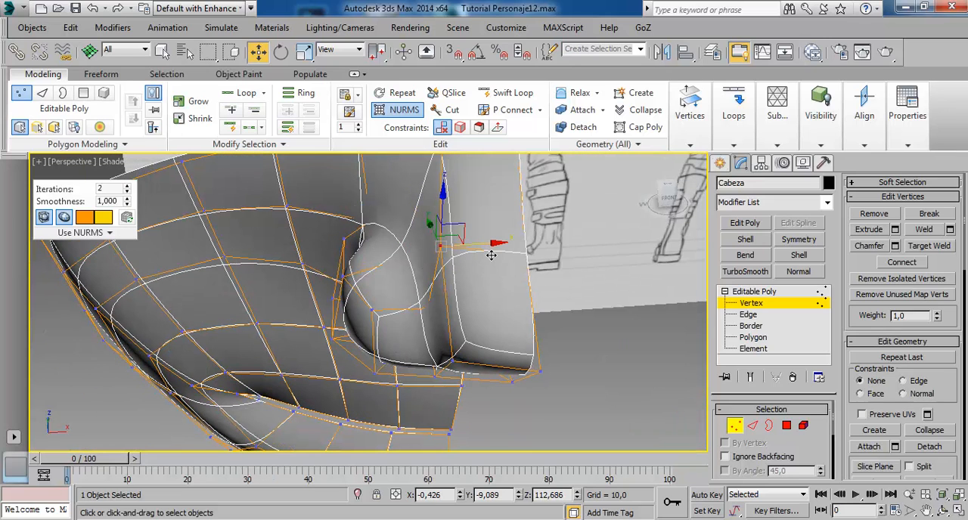
drag(492, 253, 512, 252)
Move the lower side vertex of the nose tip about 0.06 units inward along X and about 0.05 units forward along Y.
click(455, 363)
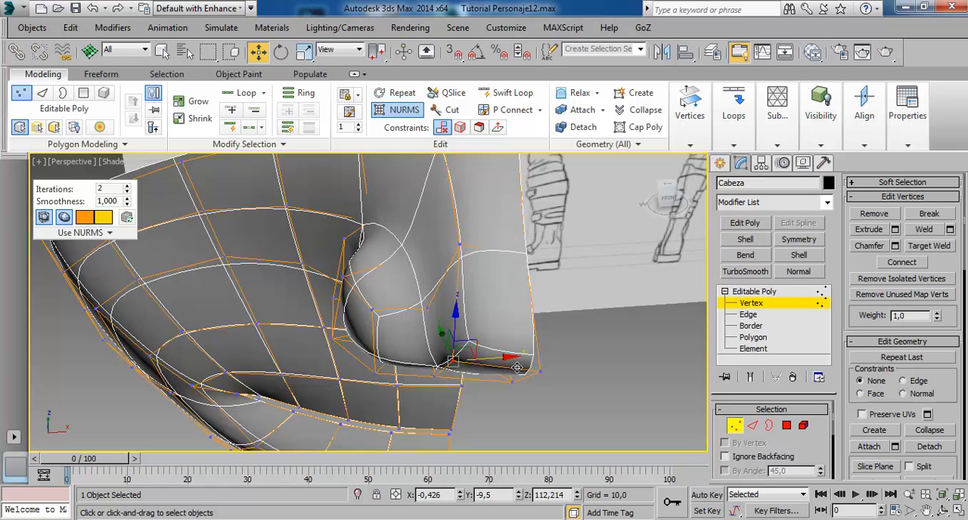
drag(518, 367, 530, 364)
alt+middle_drag(530, 364, 496, 269)
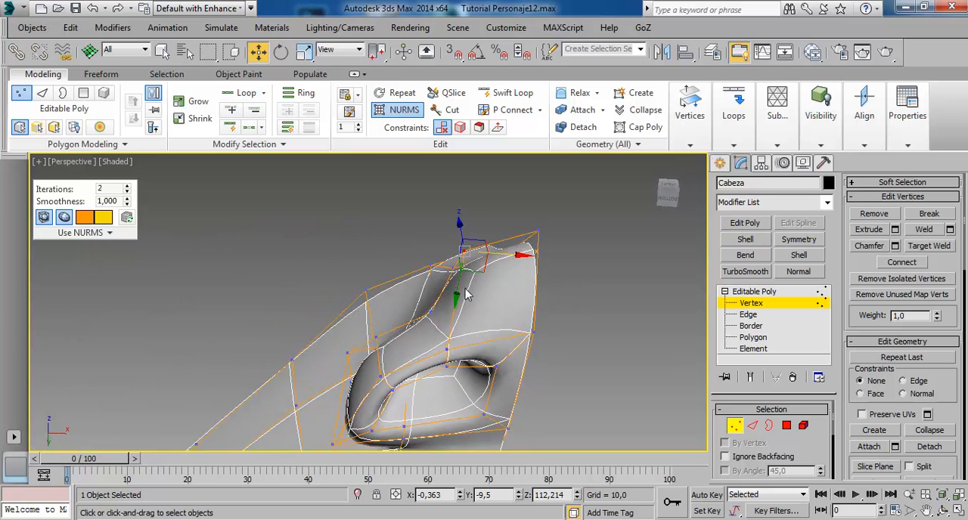
drag(466, 307, 470, 298)
mouse_move(470, 298)
alt+middle_down()
mouse_move(508, 316)
mouse_move(490, 280)
mouse_move(463, 313)
alt+middle_up()
In the left view, move the vertex on the side of the nose above the tip slightly down.
scroll(454, 291, down, 4)
alt+middle_drag(432, 257, 518, 255)
click(404, 257)
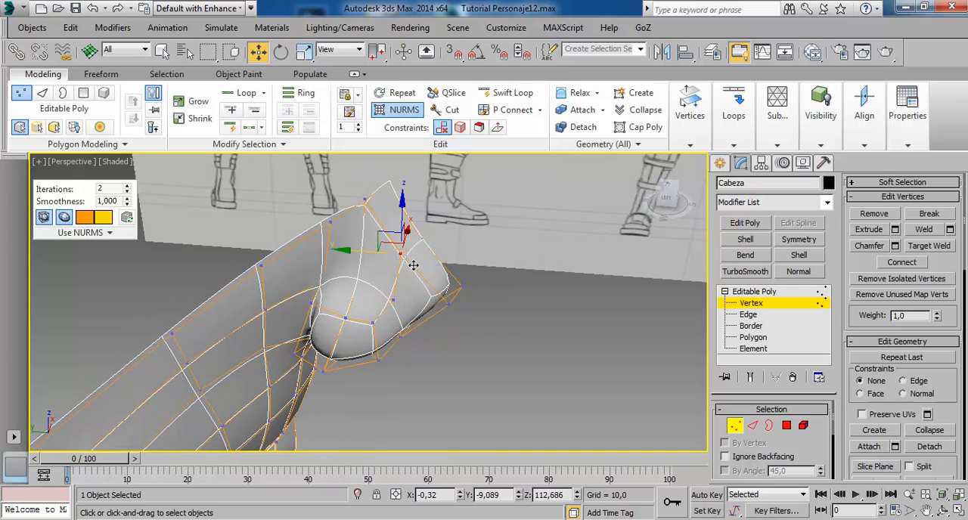
key(alt+w)
click(288, 396)
key(alt+w)
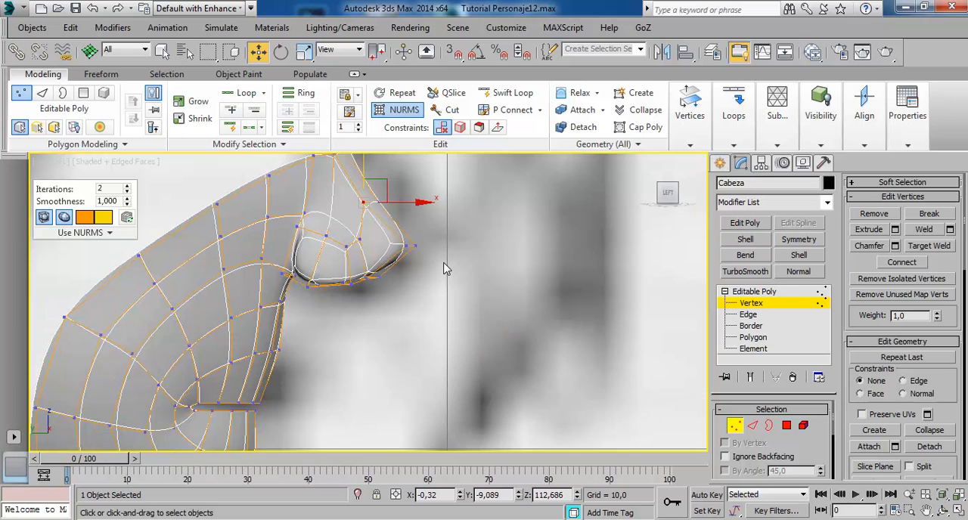
middle_drag(446, 268, 465, 338)
scroll(466, 338, up, 2)
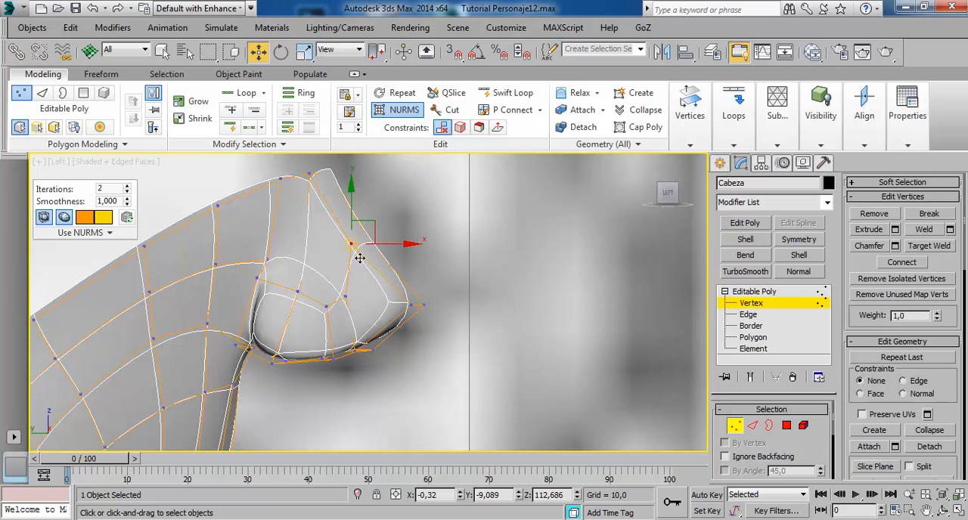
middle_drag(364, 273, 390, 309)
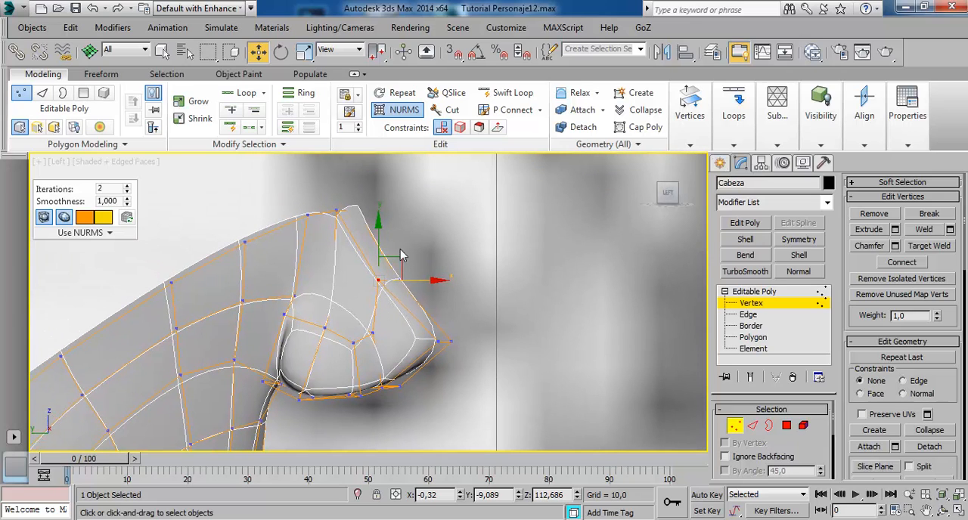
drag(404, 267, 395, 281)
Move the lower side vertex of the nose tip about 0.03 units back along Y and about 0.03 units down.
click(441, 344)
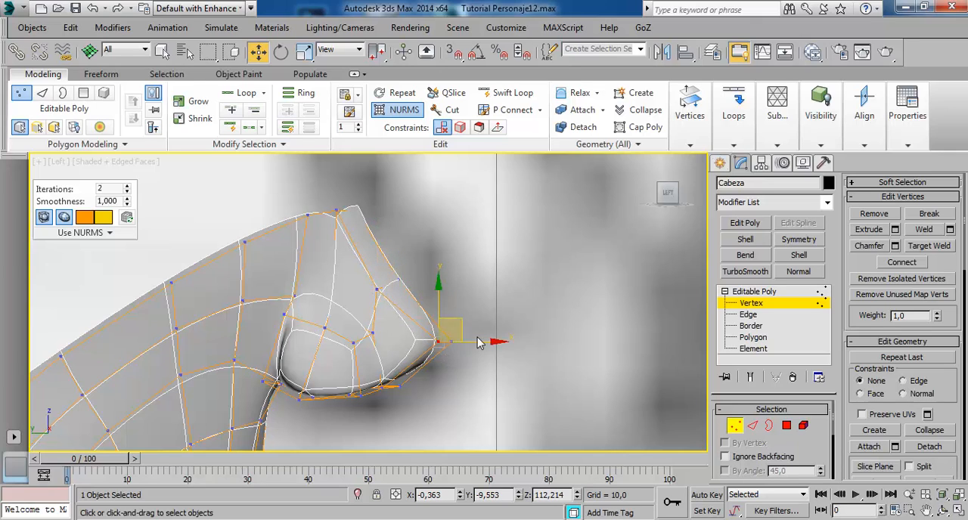
drag(482, 353, 485, 352)
drag(445, 308, 443, 319)
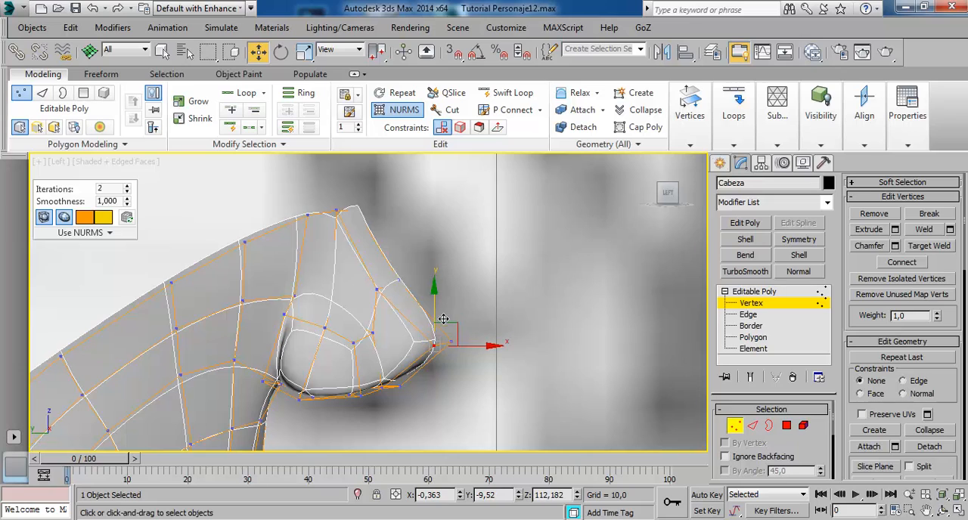
middle_drag(344, 366, 356, 323)
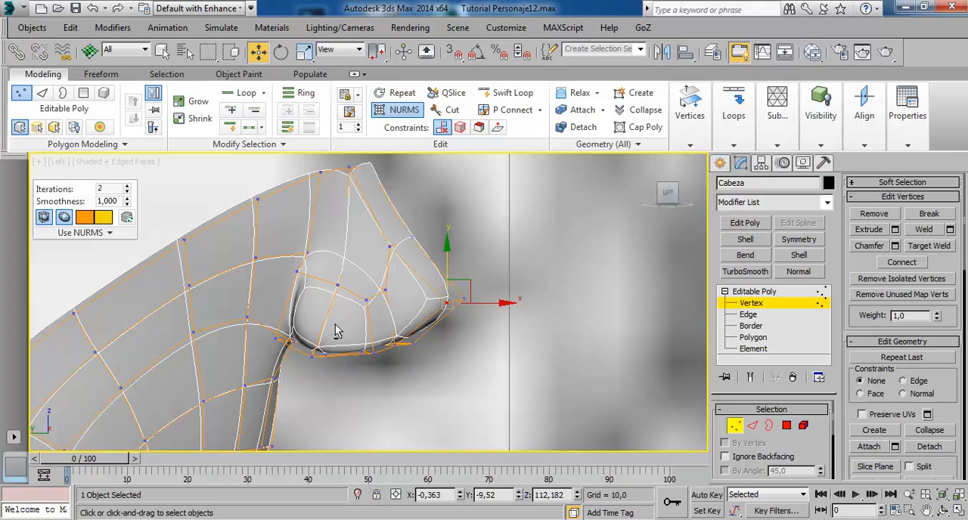
In the perspective view, insert a Swift Loop around the nostril opening, close to its inner rim.
key(alt+w)
key(alt+w)
alt+middle_drag(412, 354, 454, 274)
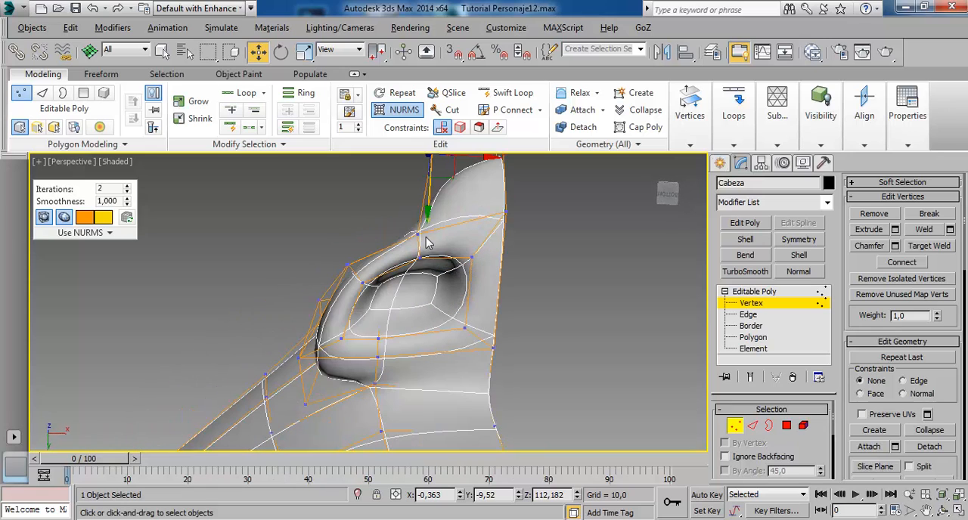
alt+middle_drag(430, 252, 448, 268)
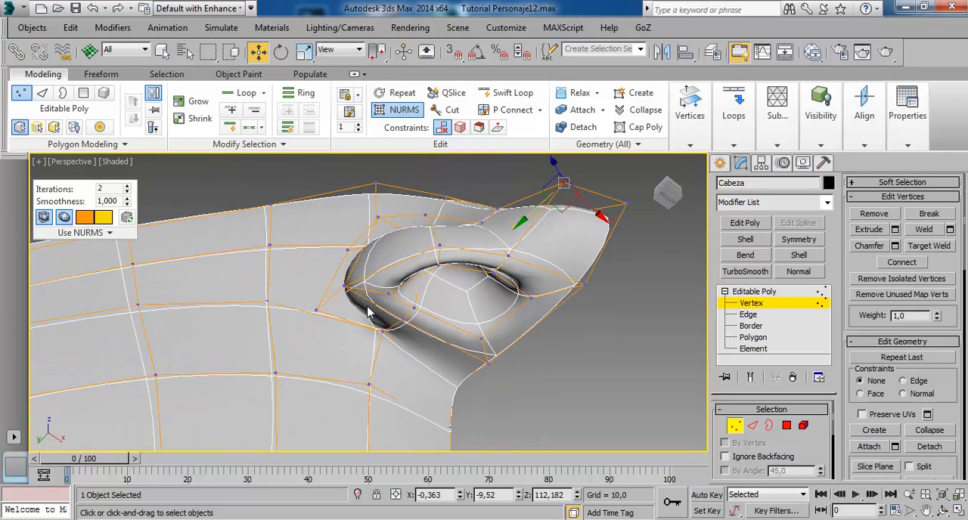
alt+middle_drag(463, 348, 451, 208)
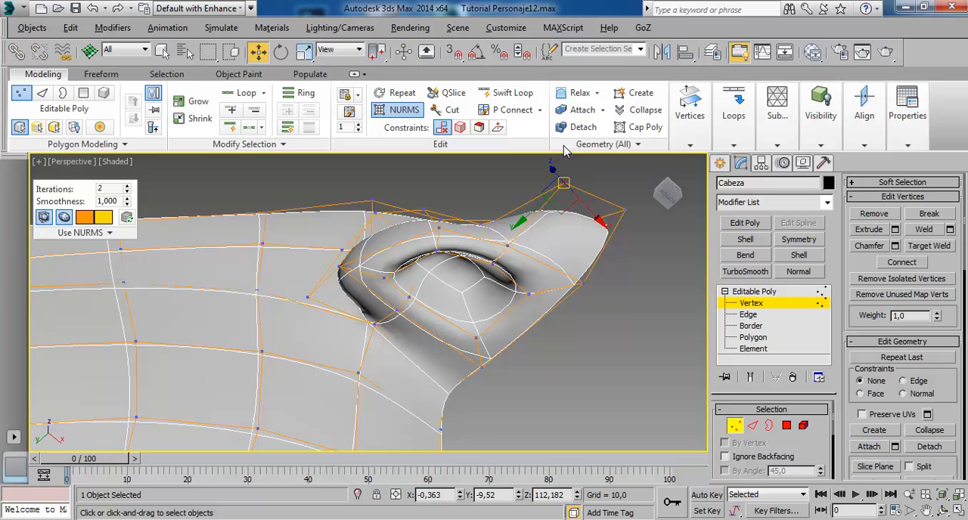
click(512, 92)
alt+middle_drag(477, 263, 441, 267)
scroll(441, 266, up, 3)
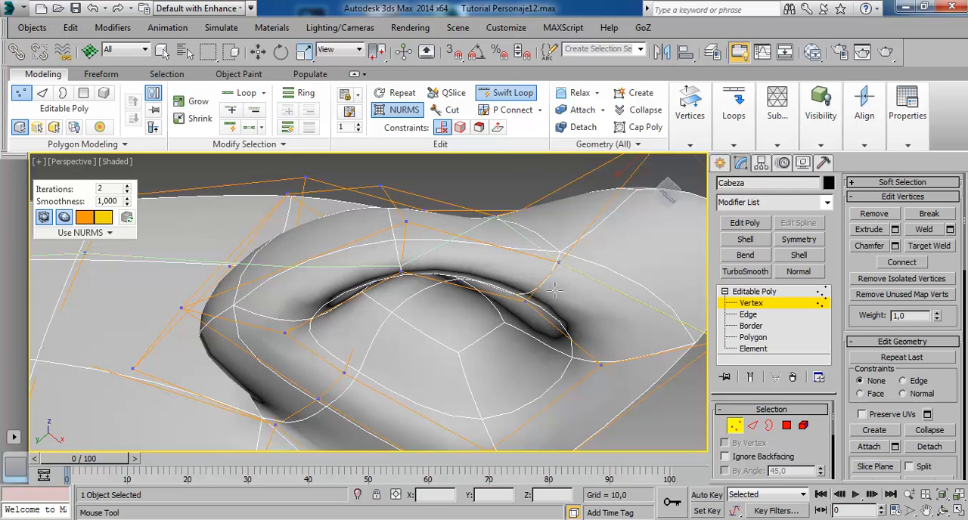
alt+middle_drag(555, 290, 331, 250)
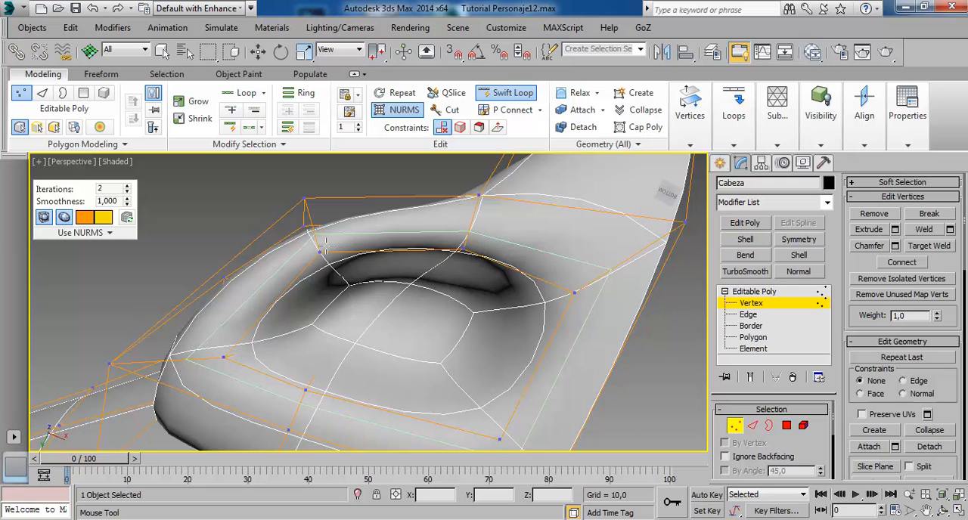
click(324, 244)
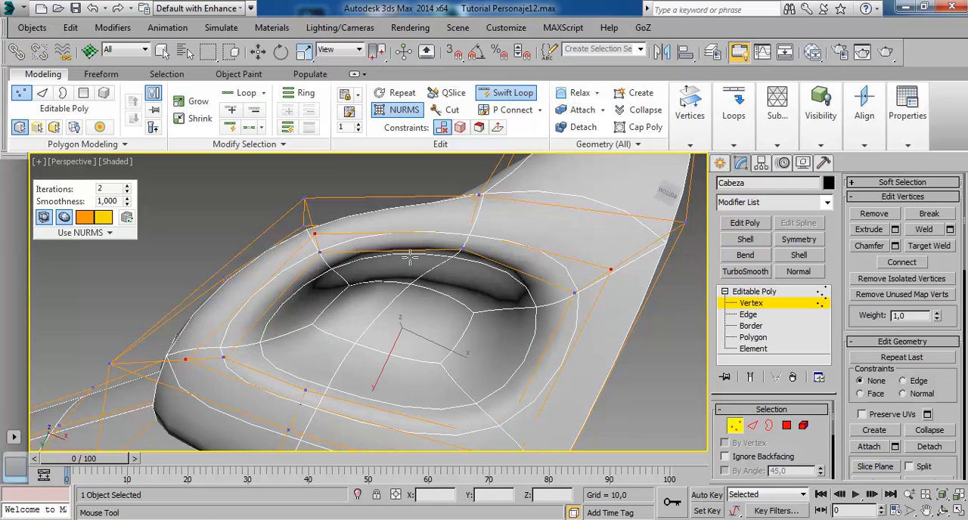
Leave vertex editing and examine the smoothed nostril and nose from several angles, with the head deselected and then reselected.
key(w)
alt+middle_drag(515, 253, 544, 302)
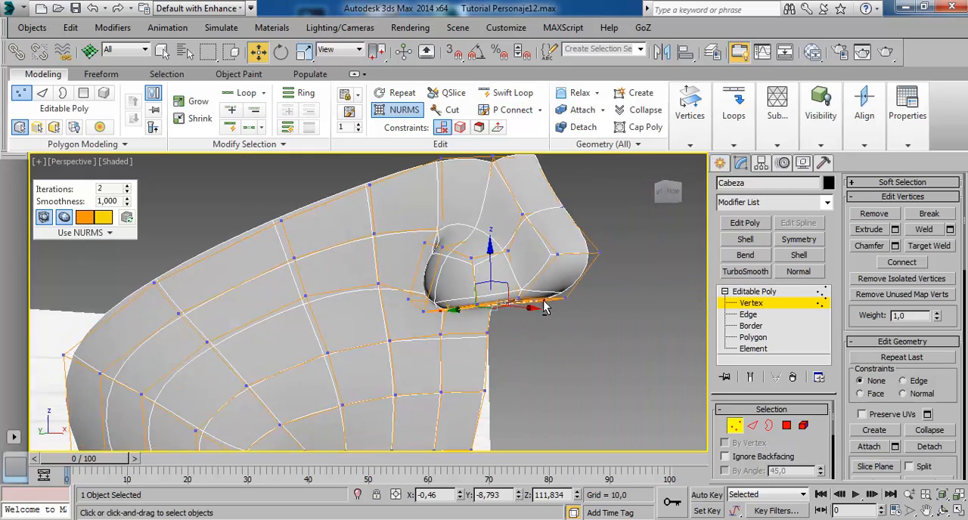
click(756, 303)
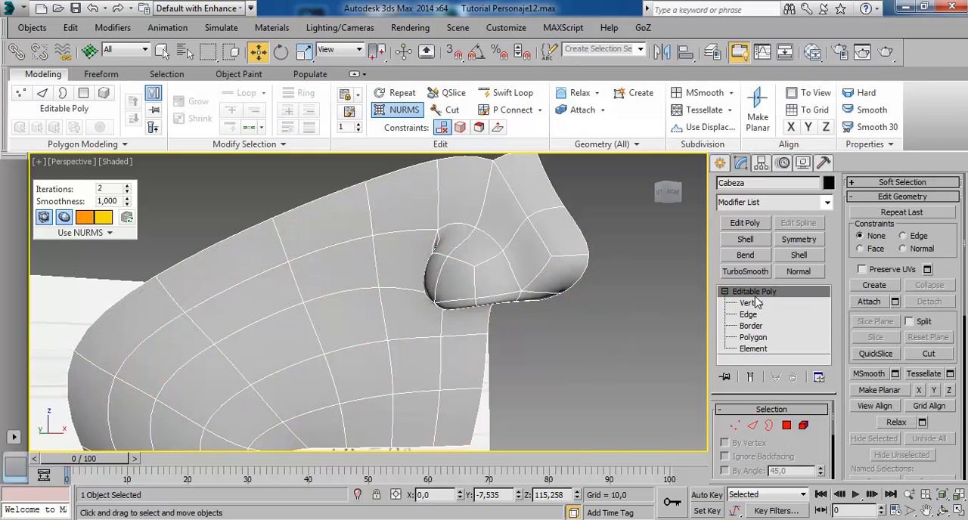
alt+middle_drag(457, 271, 420, 203)
scroll(410, 269, down, 3)
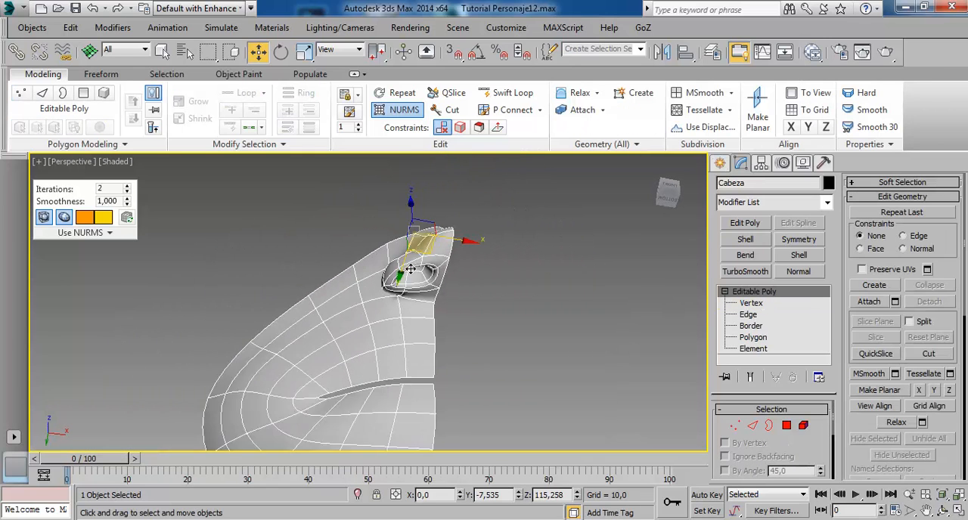
alt+middle_drag(410, 269, 424, 302)
click(500, 341)
alt+middle_drag(501, 342, 506, 273)
middle_drag(463, 172, 430, 260)
scroll(430, 260, up, 3)
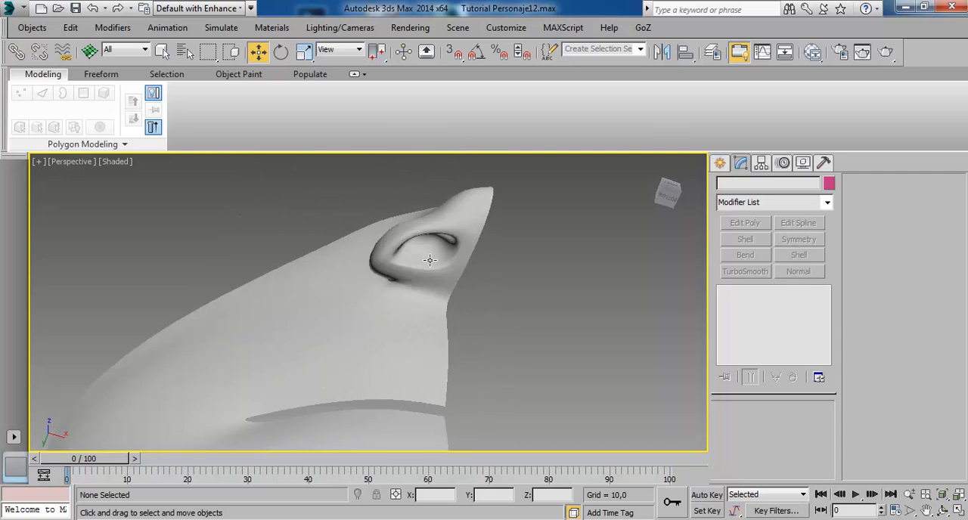
scroll(430, 260, up, 5)
alt+middle_drag(461, 226, 442, 270)
click(385, 249)
middle_drag(425, 236, 380, 319)
Clear the edge selection, leave sub-object editing and turn off NURMS smoothing on the head.
click(751, 303)
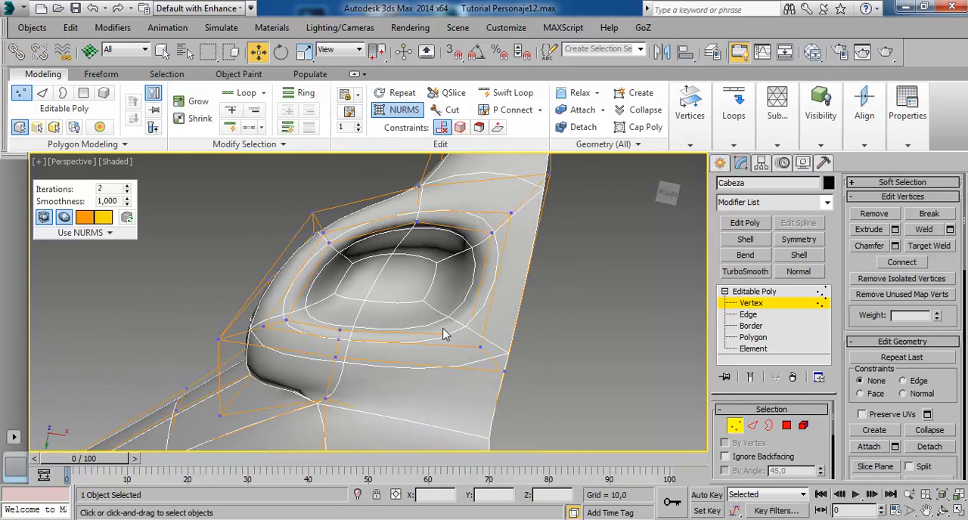
click(752, 313)
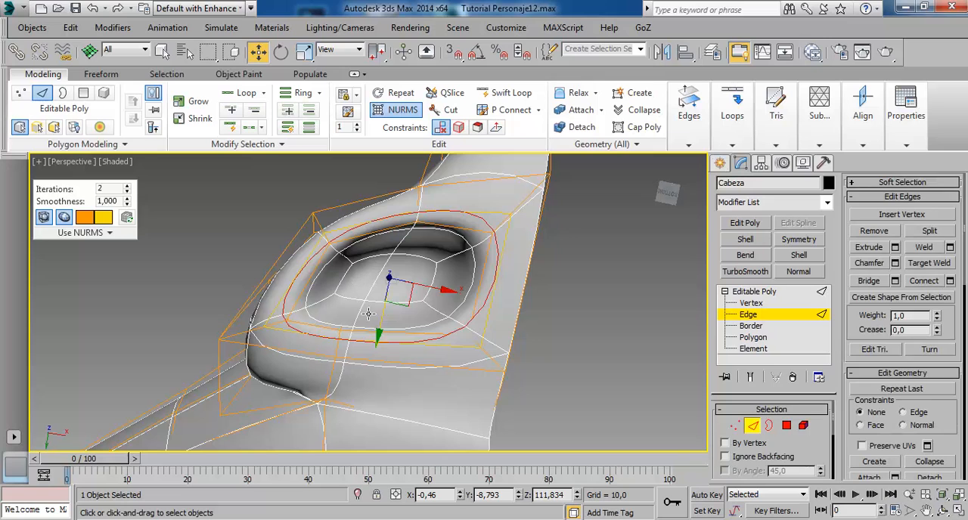
click(383, 310)
alt+middle_drag(383, 324, 378, 352)
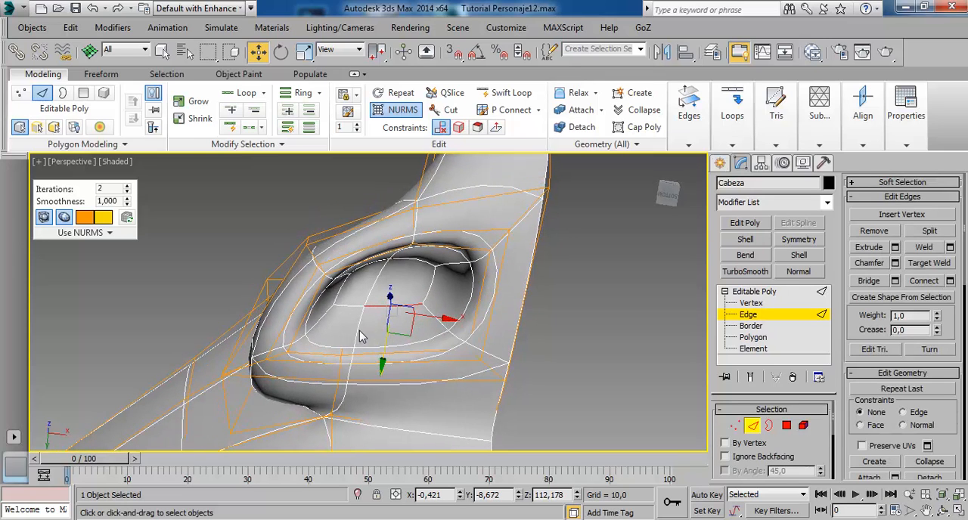
click(360, 337)
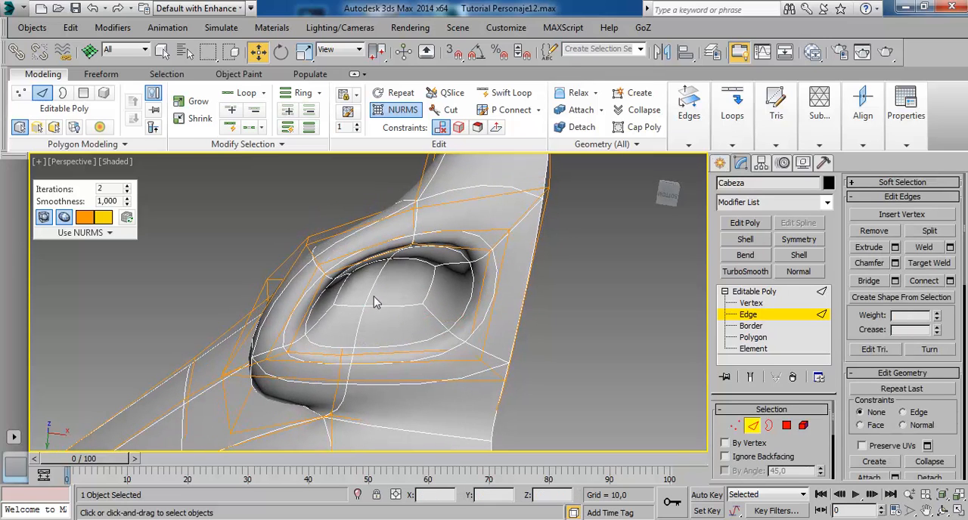
click(771, 293)
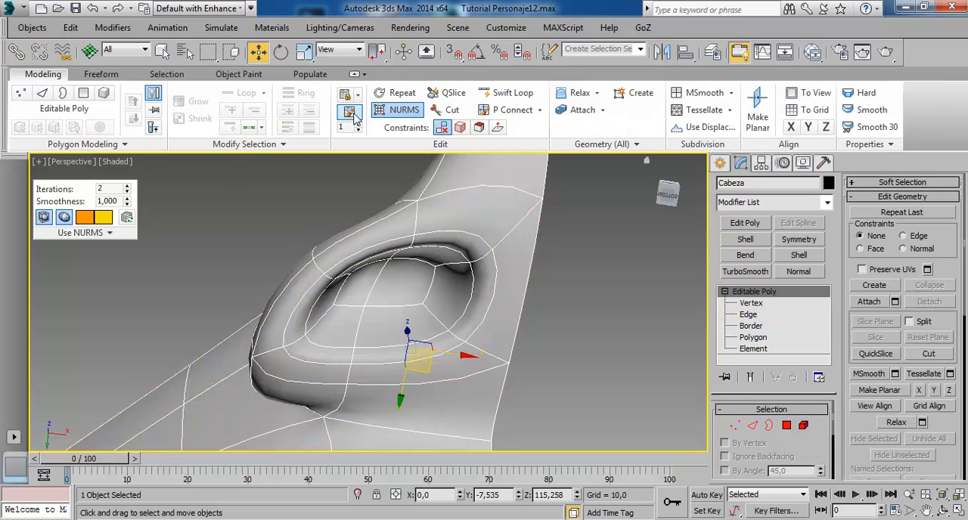
click(403, 110)
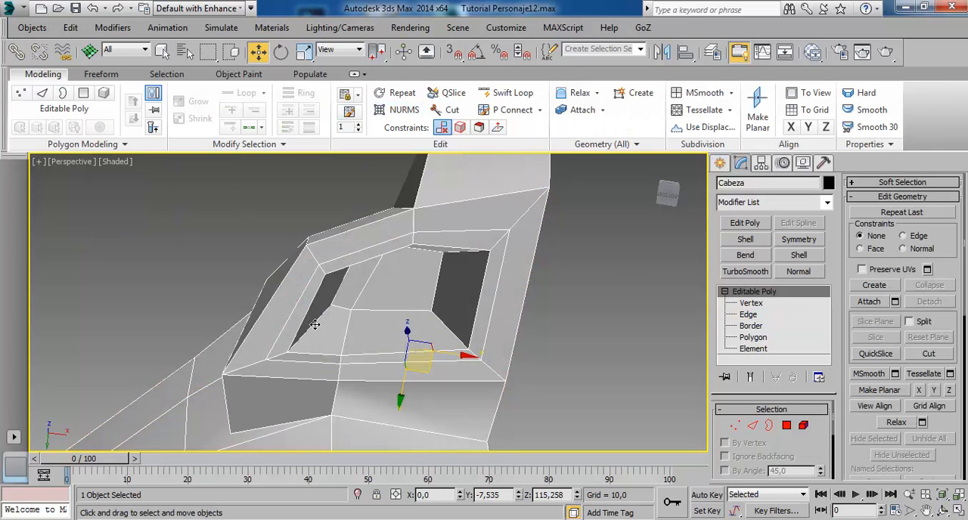
Select the middle edges crossing the nostril's lower rim and slide them about 0.1 units inward along X with the Edge constraint.
click(758, 314)
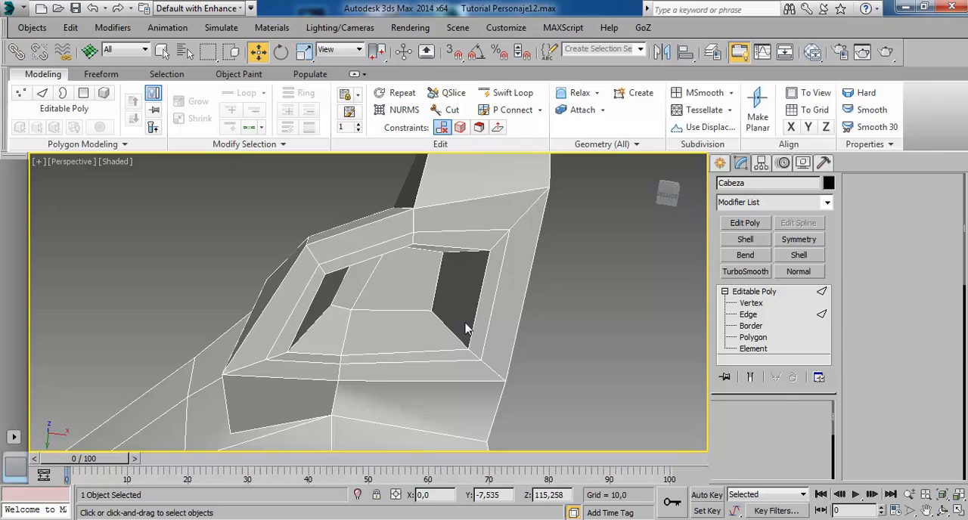
click(357, 337)
mouse_move(378, 371)
alt+middle_down()
mouse_move(378, 400)
mouse_move(403, 382)
mouse_move(378, 405)
mouse_move(389, 406)
mouse_move(367, 400)
mouse_move(371, 355)
mouse_move(389, 353)
mouse_move(371, 341)
mouse_move(354, 372)
mouse_move(361, 376)
alt+middle_up()
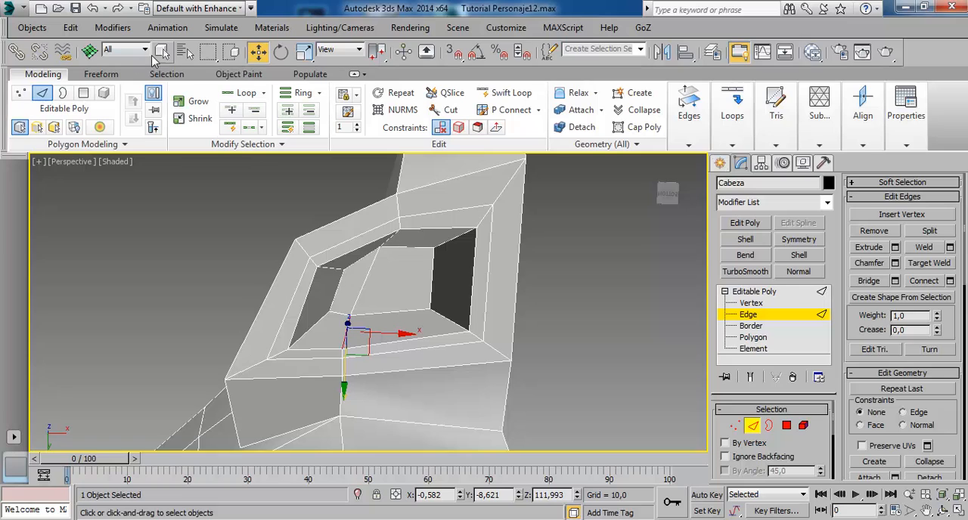
click(161, 51)
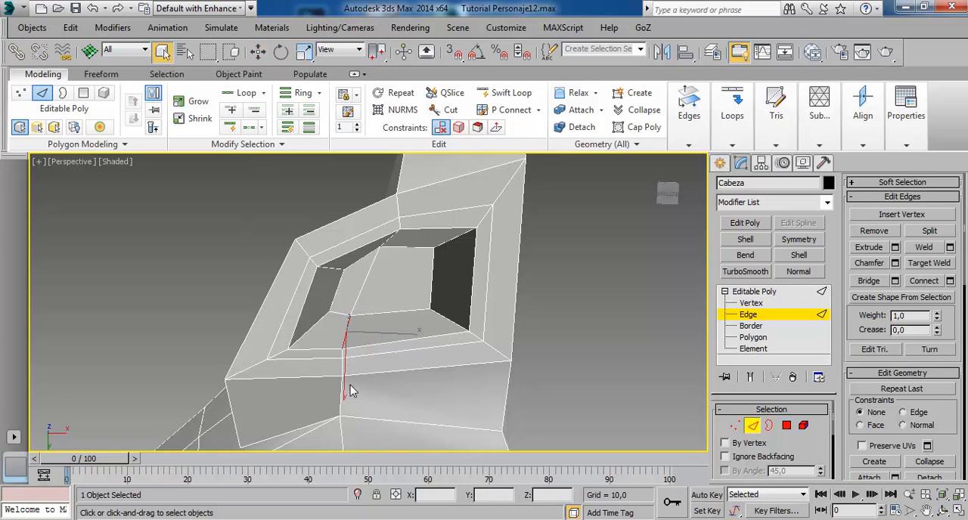
ctrl+click(352, 364)
ctrl+click(354, 381)
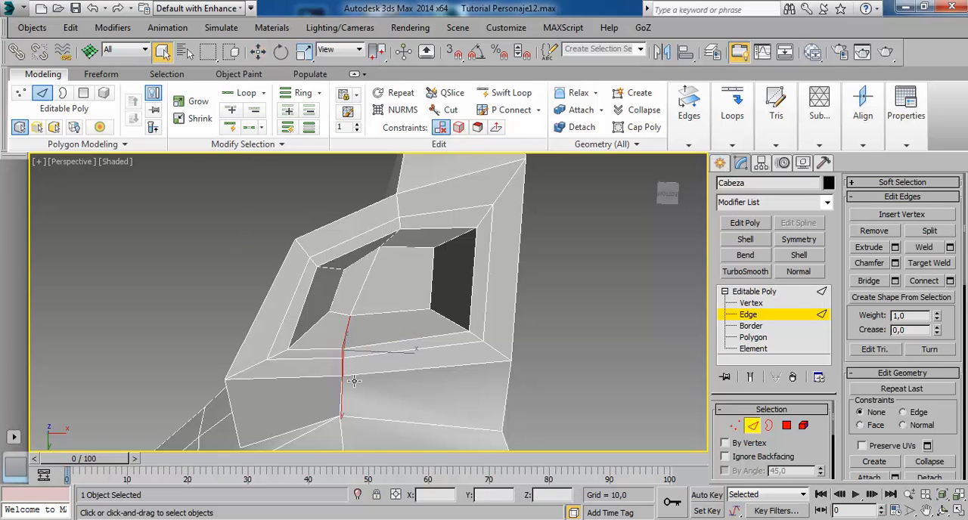
alt+middle_drag(405, 386, 409, 388)
key(w)
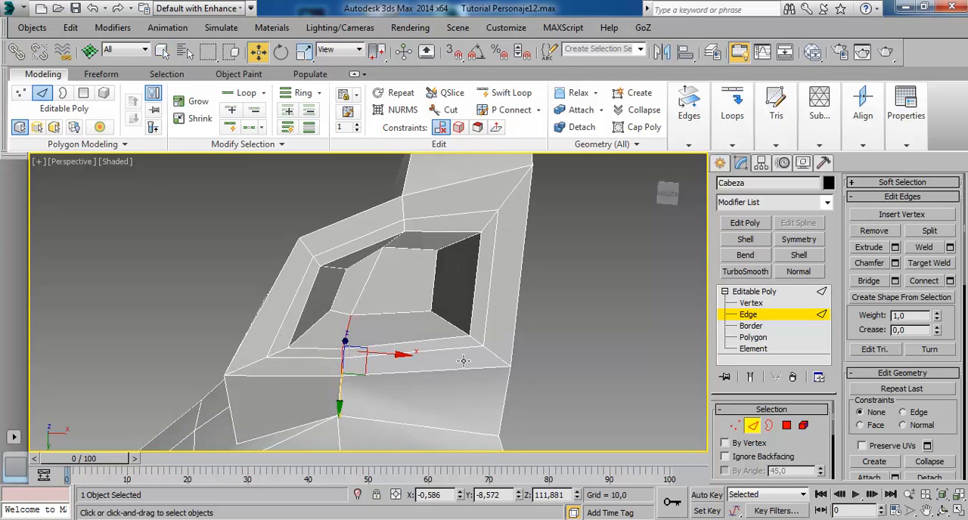
click(903, 412)
drag(403, 359, 431, 367)
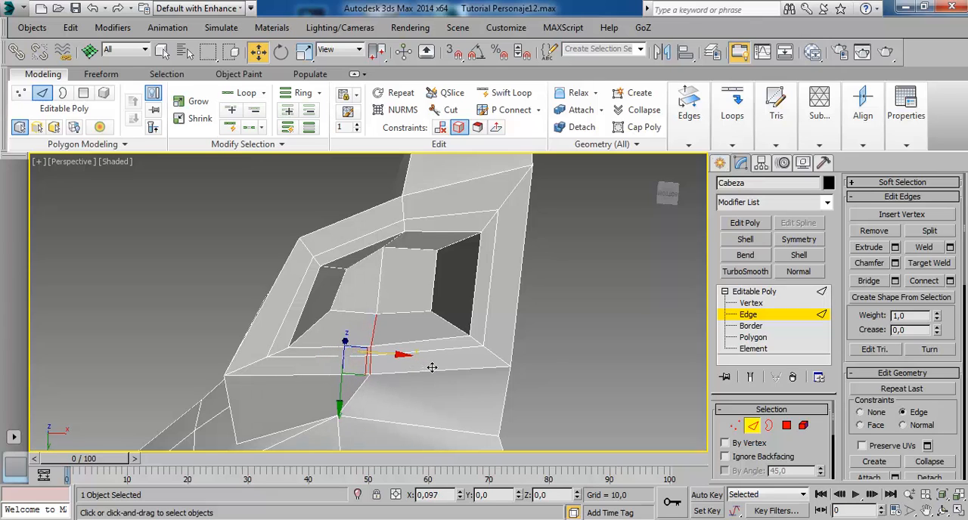
Slide the middle vertex on the outer lower edge of the nostril rim about 0.03 units outward along X.
click(757, 303)
click(371, 374)
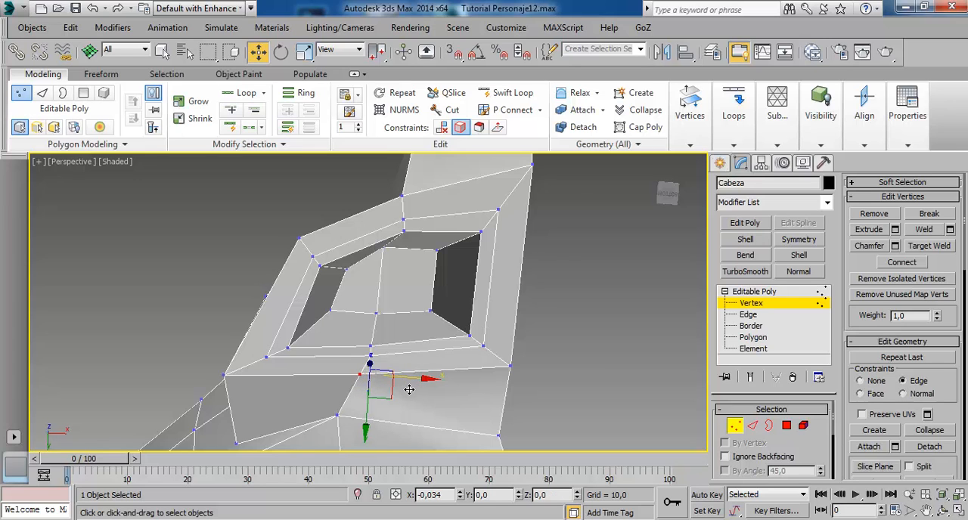
alt+middle_drag(353, 387, 345, 352)
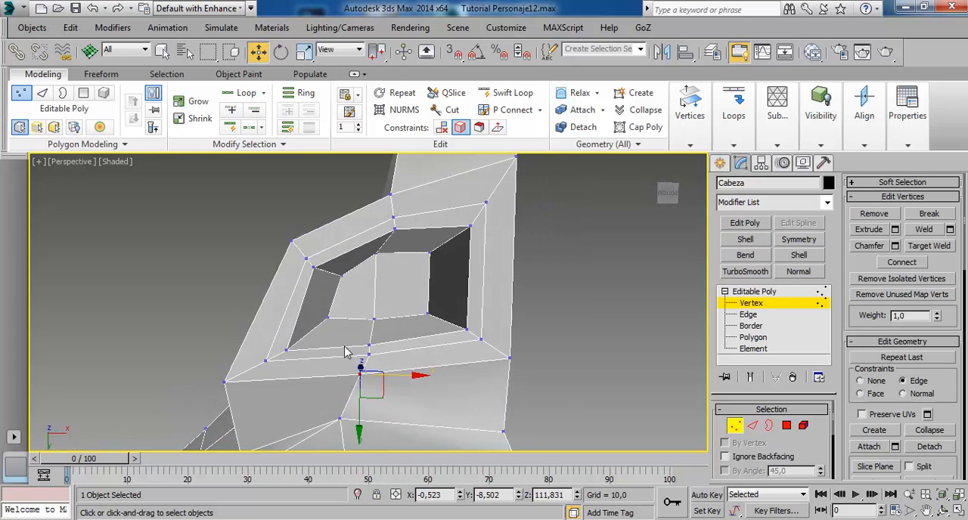
Select the two rim vertices at the nostril's lower outer corner and slide them slightly inward along X.
click(285, 351)
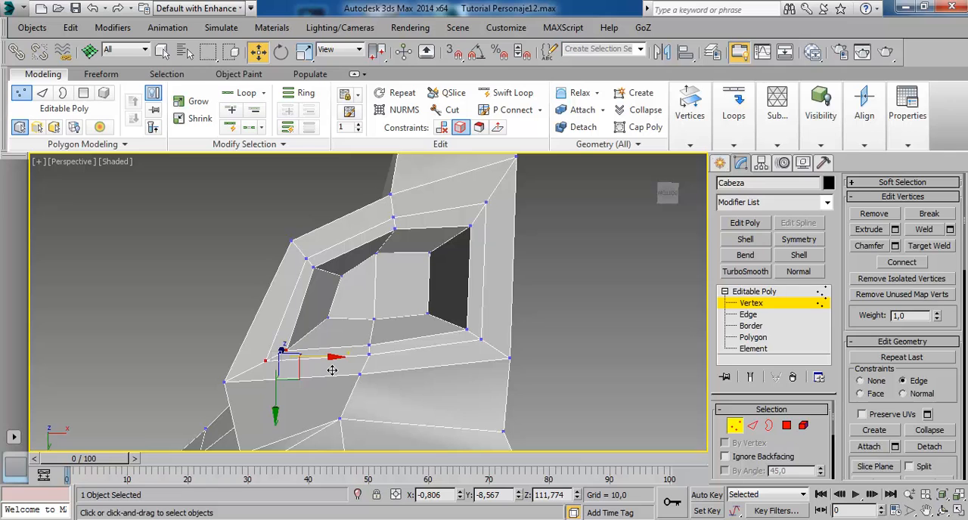
drag(332, 370, 351, 370)
alt+middle_drag(351, 369, 471, 358)
Leave vertex editing and examine the unsmoothed nose and nostril from the side and below.
scroll(477, 337, down, 5)
click(783, 293)
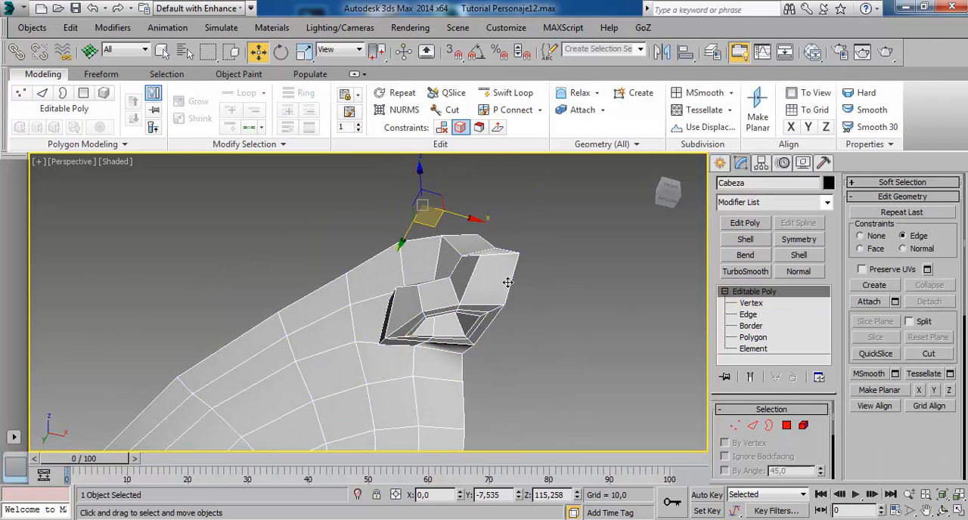
alt+middle_drag(508, 282, 438, 259)
alt+middle_drag(435, 314, 437, 283)
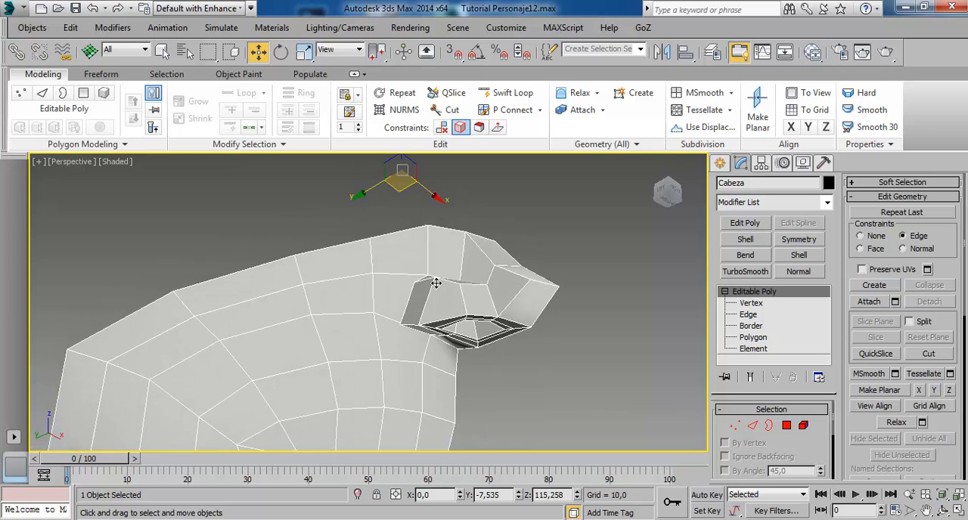
alt+middle_drag(471, 331, 452, 320)
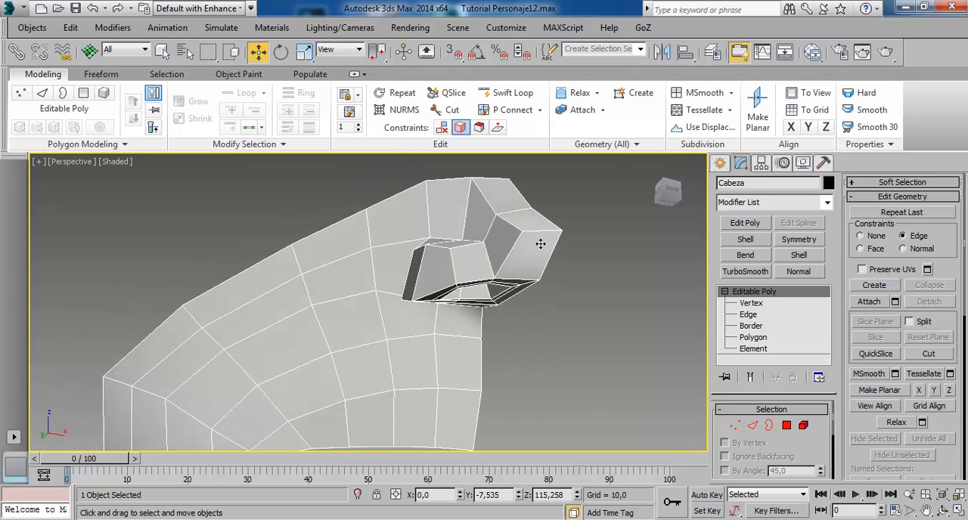
Examine the low-poly nose and lower face mesh from several angles and distances.
alt+middle_drag(450, 283, 402, 256)
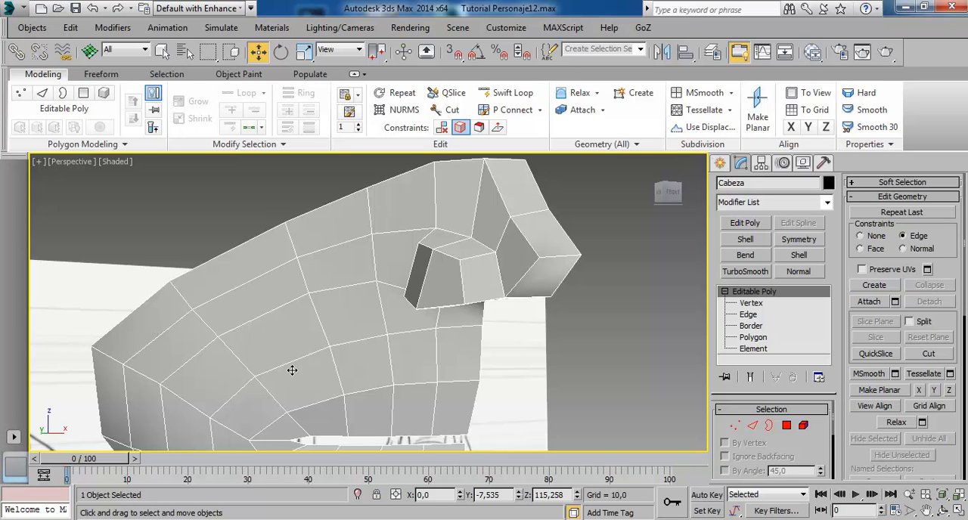
scroll(356, 290, down, 5)
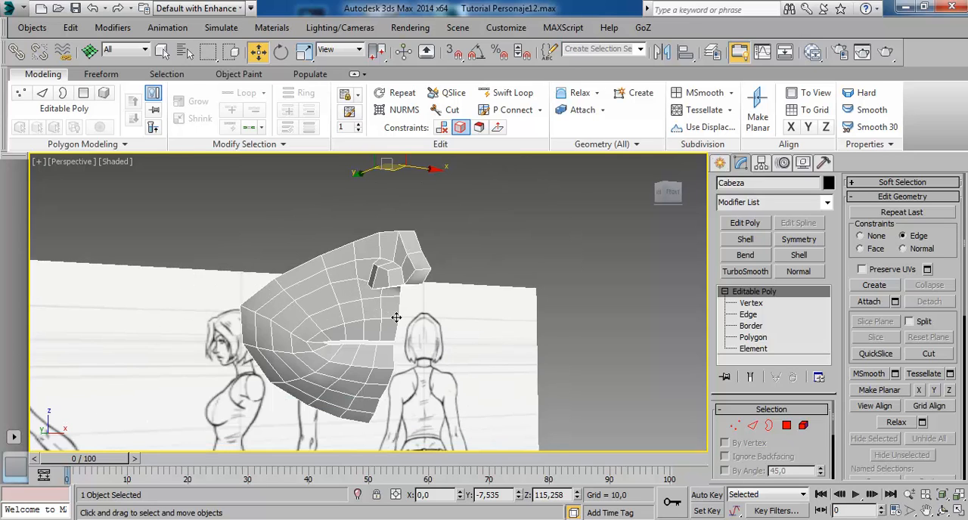
alt+middle_drag(438, 275, 386, 277)
scroll(391, 295, up, 5)
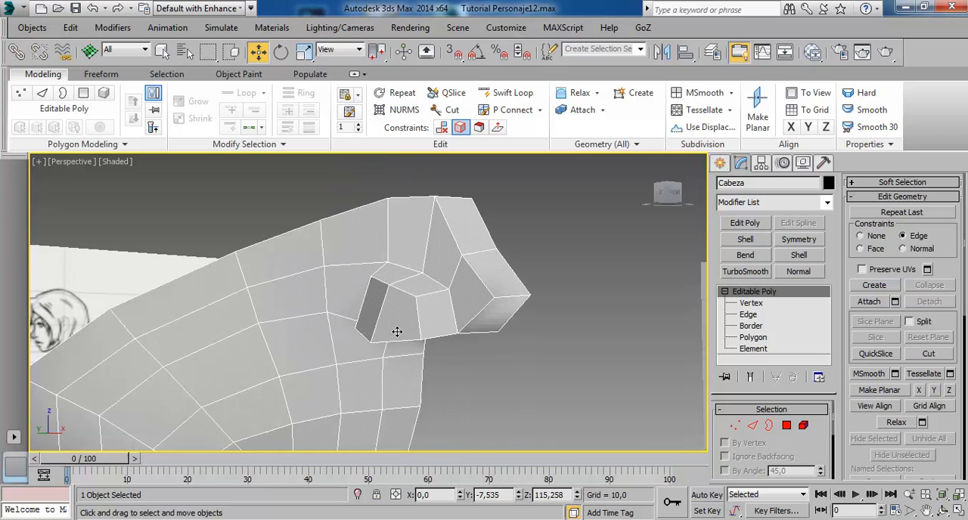
alt+middle_drag(388, 291, 471, 316)
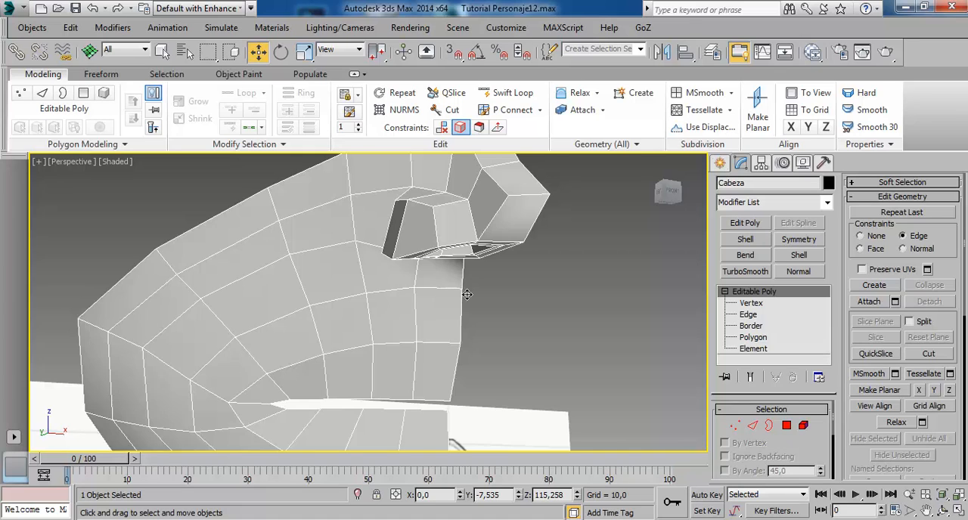
scroll(466, 294, down, 2)
scroll(461, 291, down, 1)
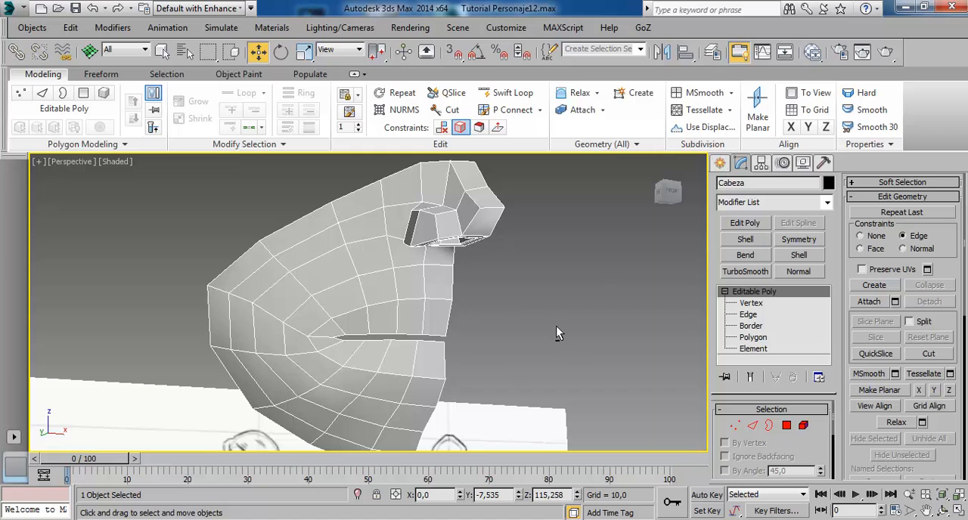
mouse_move(556, 333)
alt+middle_down()
mouse_move(586, 350)
mouse_move(587, 338)
mouse_move(534, 332)
mouse_move(481, 271)
alt+middle_up()
scroll(478, 304, down, 2)
mouse_move(478, 310)
alt+middle_down()
mouse_move(495, 305)
mouse_move(466, 274)
alt+middle_up()
scroll(924, 373, down, 7)
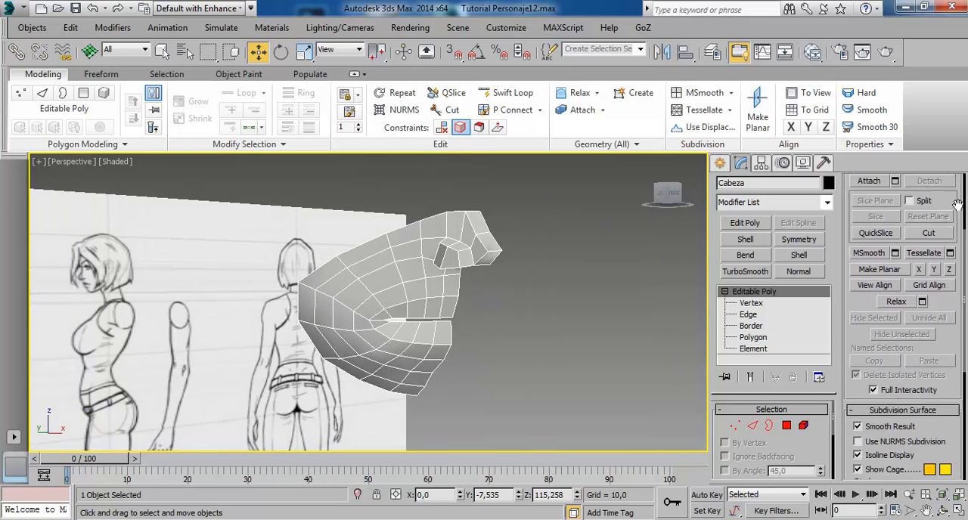
Unhide all of the head's hidden polygons and select the whole head as an element.
scroll(907, 317, up, 5)
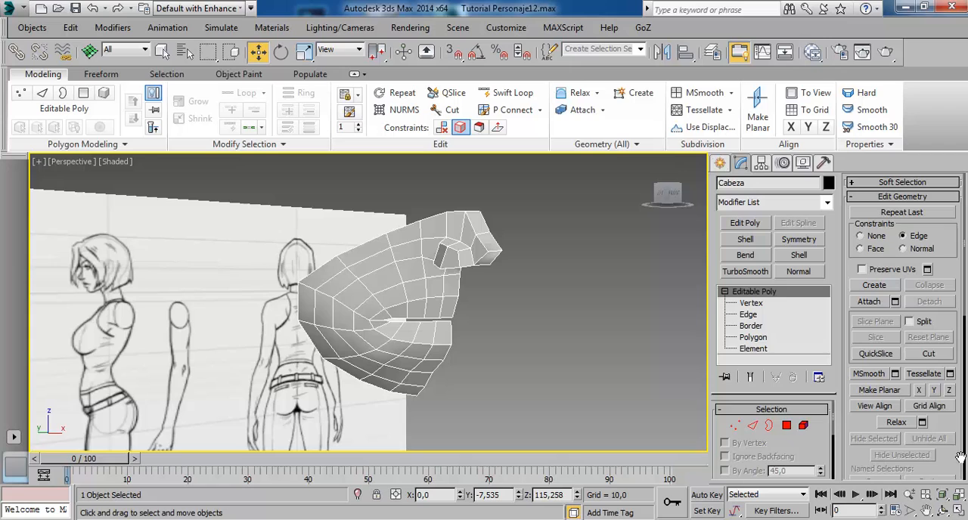
click(752, 338)
drag(950, 419, 950, 130)
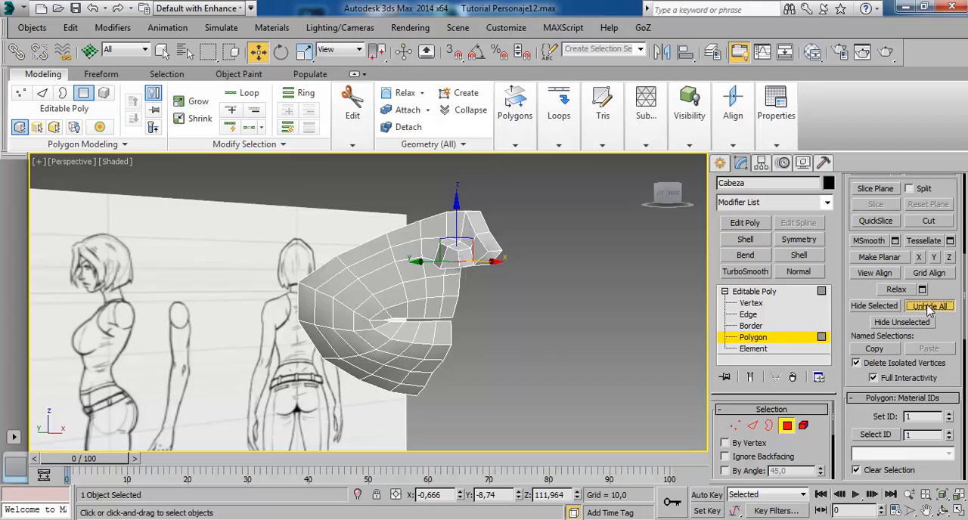
click(929, 305)
mouse_move(541, 336)
alt+middle_down()
mouse_move(493, 294)
mouse_move(510, 275)
mouse_move(536, 329)
mouse_move(538, 309)
mouse_move(503, 332)
alt+middle_up()
click(754, 348)
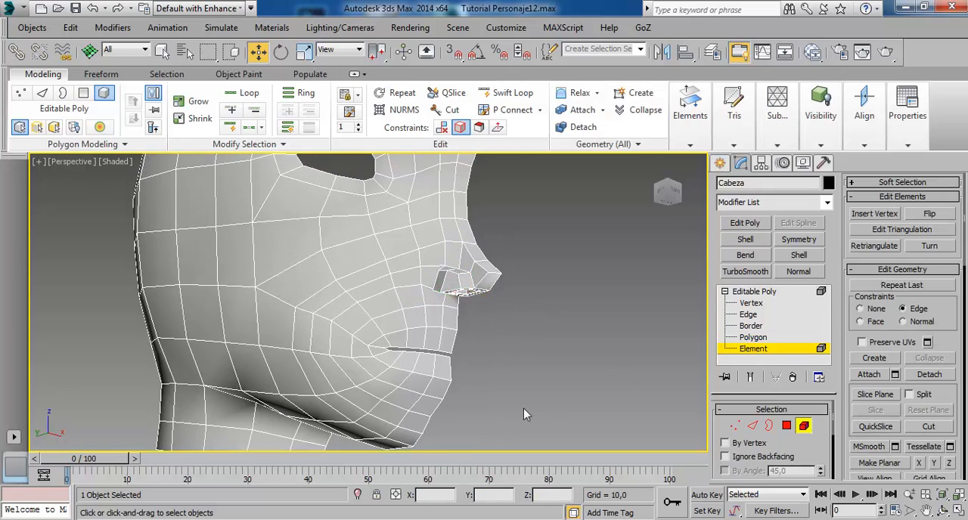
click(355, 285)
Examine the edge flow around the nose, mouth and cheek on the selected head element from several angles.
mouse_move(361, 368)
alt+middle_down()
mouse_move(374, 389)
mouse_move(414, 332)
mouse_move(478, 335)
mouse_move(490, 351)
mouse_move(484, 359)
mouse_move(412, 338)
alt+middle_up()
scroll(396, 345, up, 2)
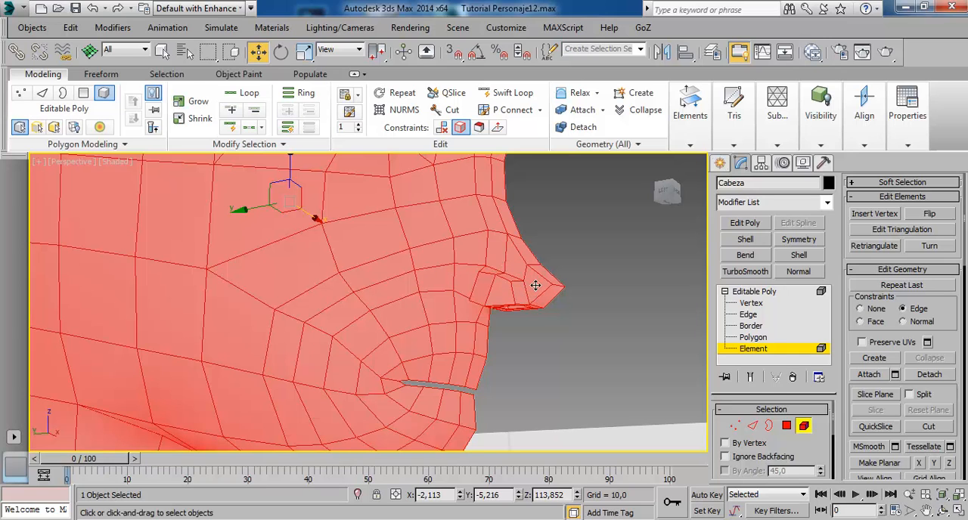
scroll(535, 285, up, 2)
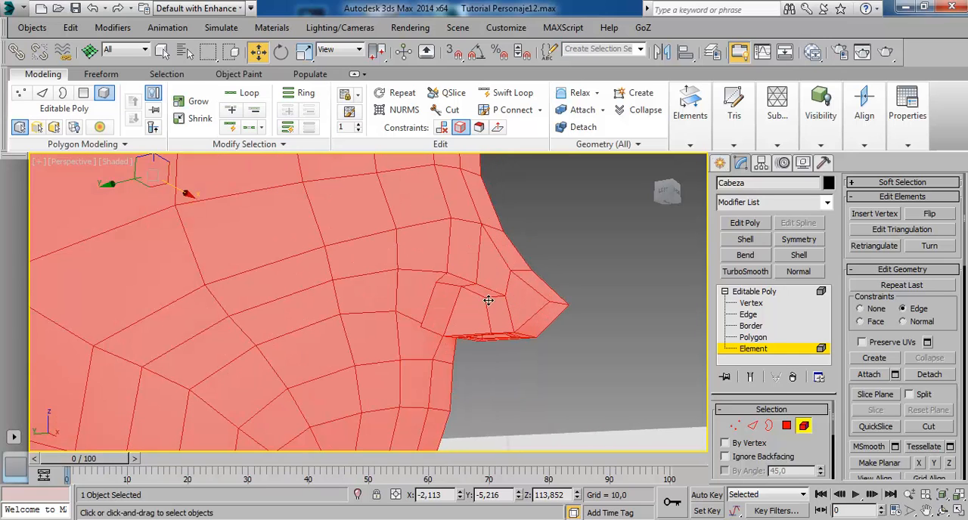
mouse_move(489, 300)
alt+middle_down()
mouse_move(476, 326)
mouse_move(483, 314)
alt+middle_up()
middle_drag(380, 298, 416, 270)
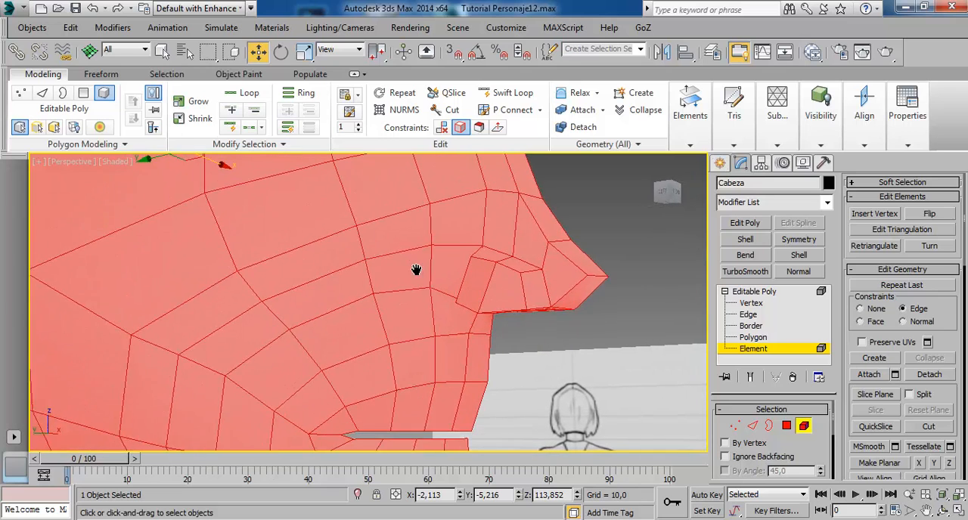
scroll(414, 271, up, 1)
scroll(369, 269, down, 2)
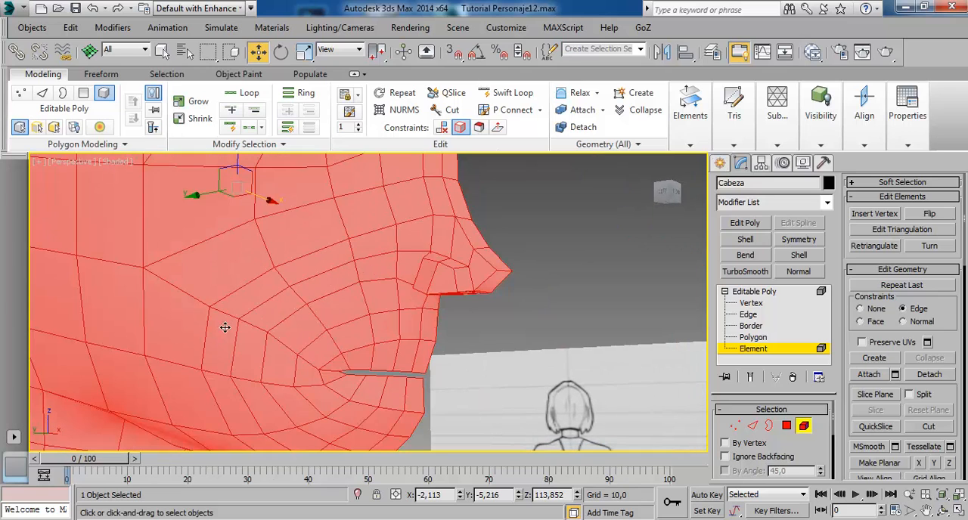
alt+middle_drag(358, 300, 322, 294)
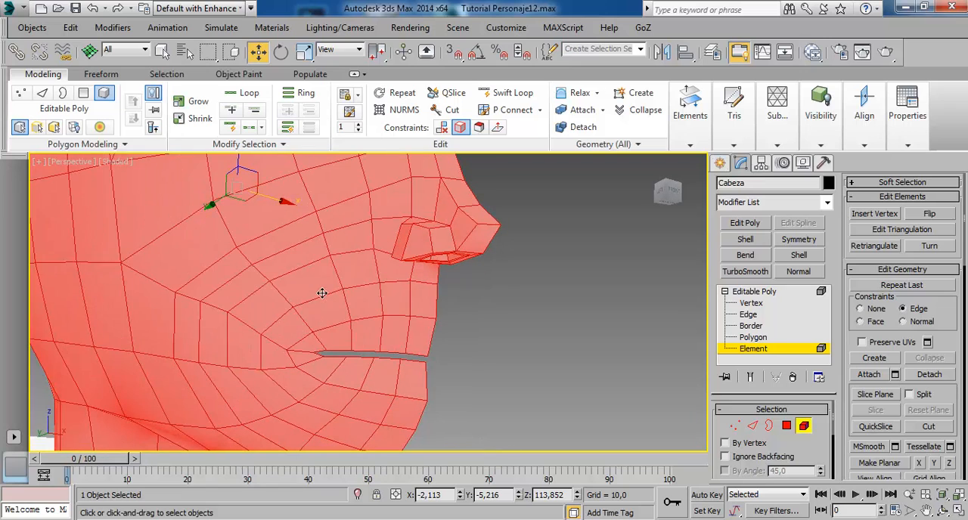
alt+middle_drag(227, 293, 179, 279)
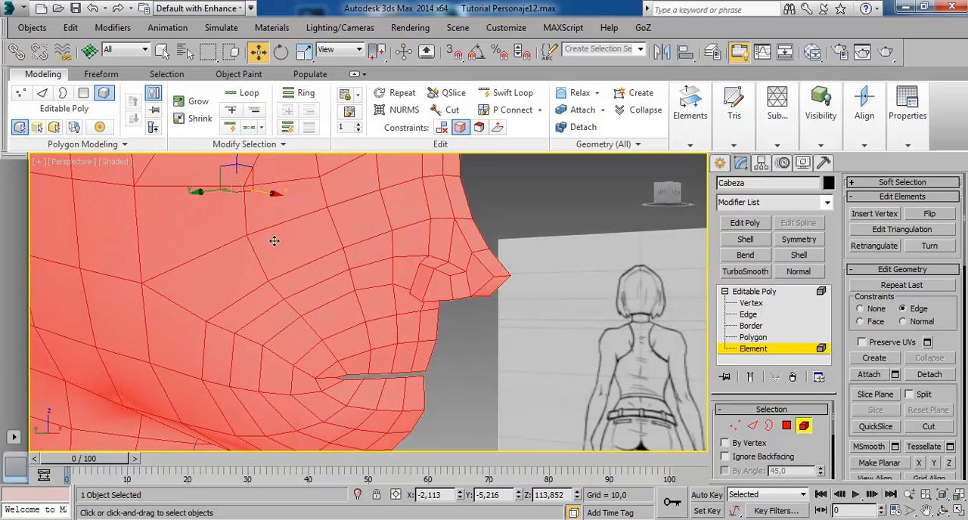
alt+middle_drag(275, 311, 285, 305)
alt+middle_drag(421, 232, 425, 325)
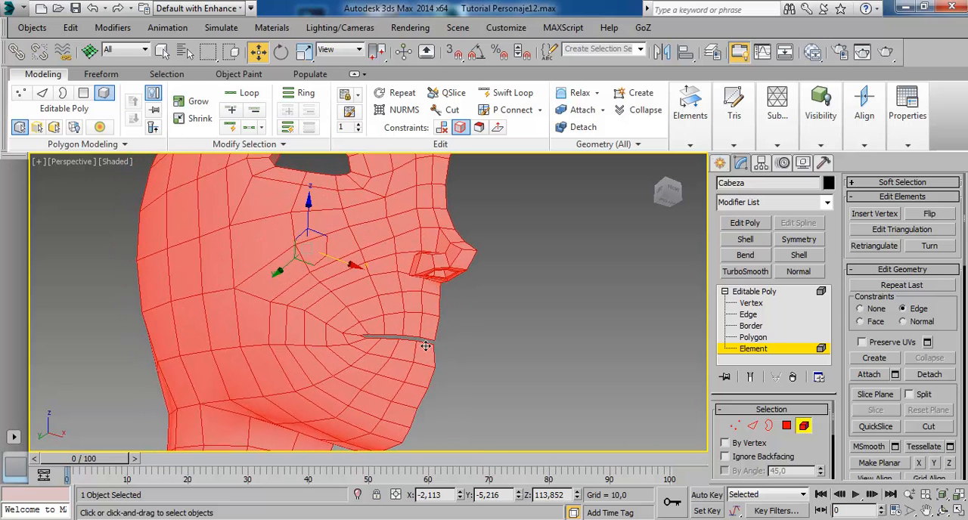
Show the polygon smoothing group settings, then clear the selection and reselect the whole head element.
drag(949, 401, 955, 38)
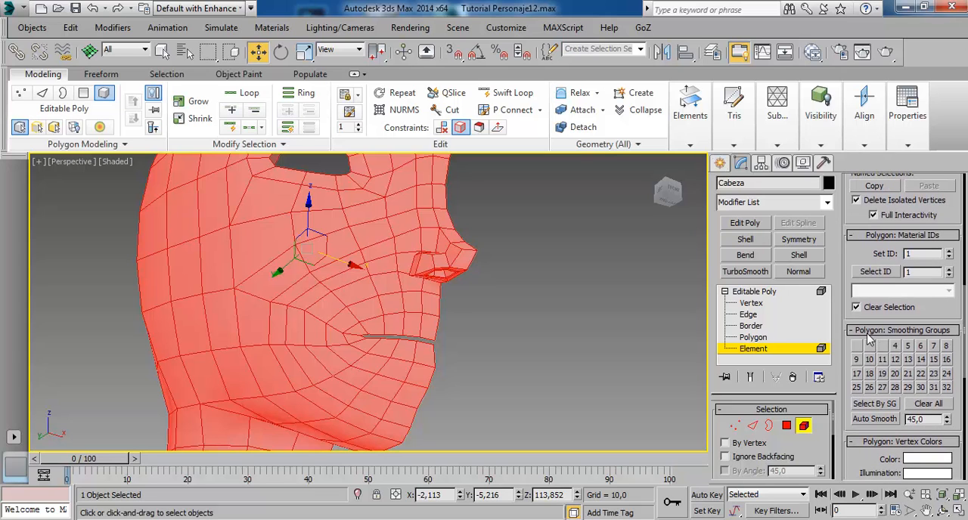
mouse_move(492, 307)
alt+middle_down()
mouse_move(533, 316)
mouse_move(539, 335)
mouse_move(496, 298)
alt+middle_up()
click(495, 297)
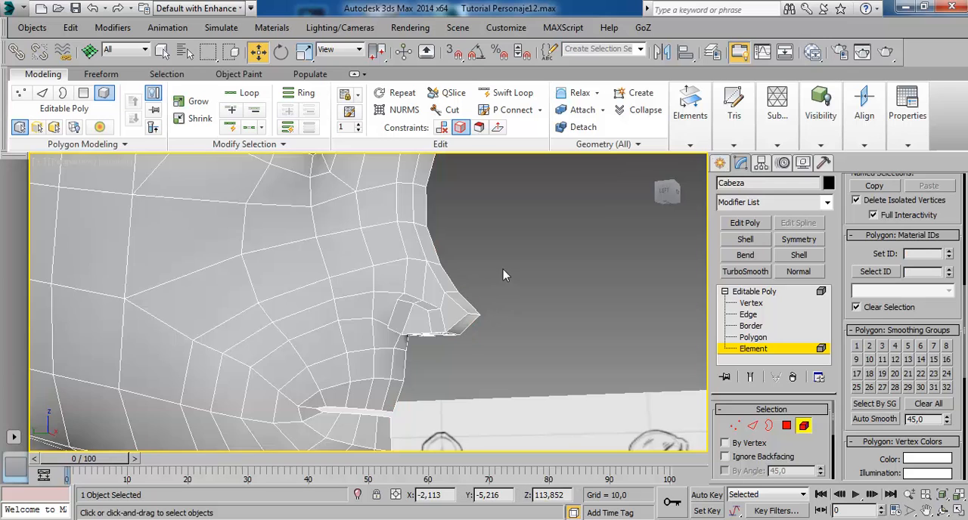
scroll(504, 313, up, 5)
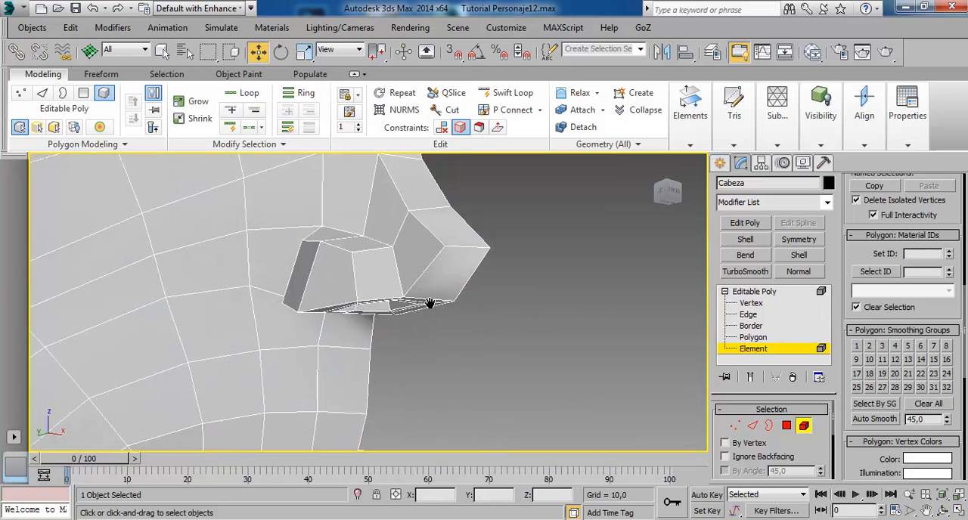
click(356, 238)
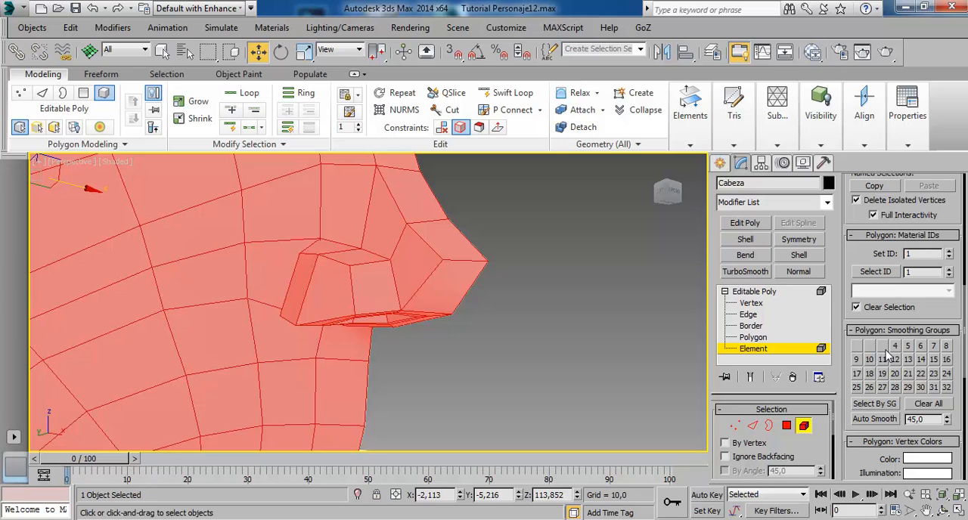
Select individual cheek polygons beside the nose and check which smoothing group each one belongs to.
click(752, 337)
click(300, 233)
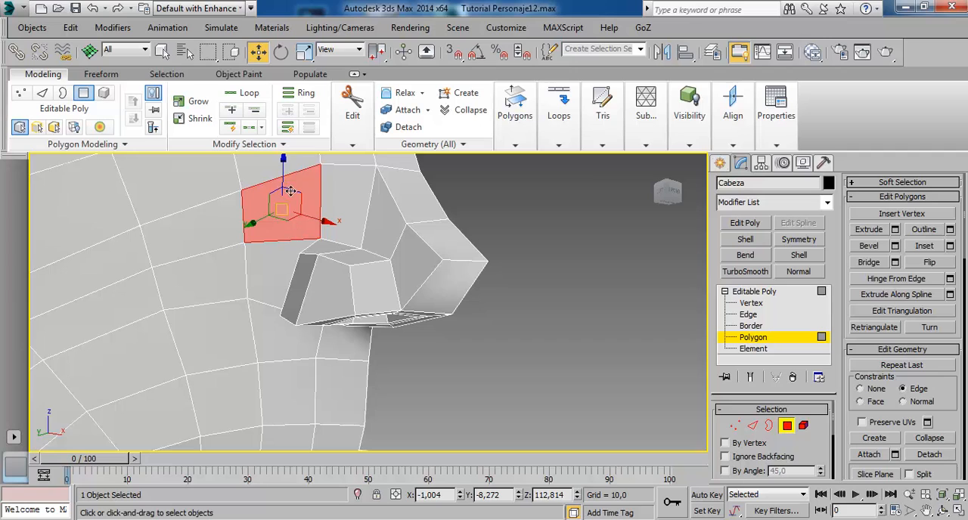
scroll(962, 432, down, 10)
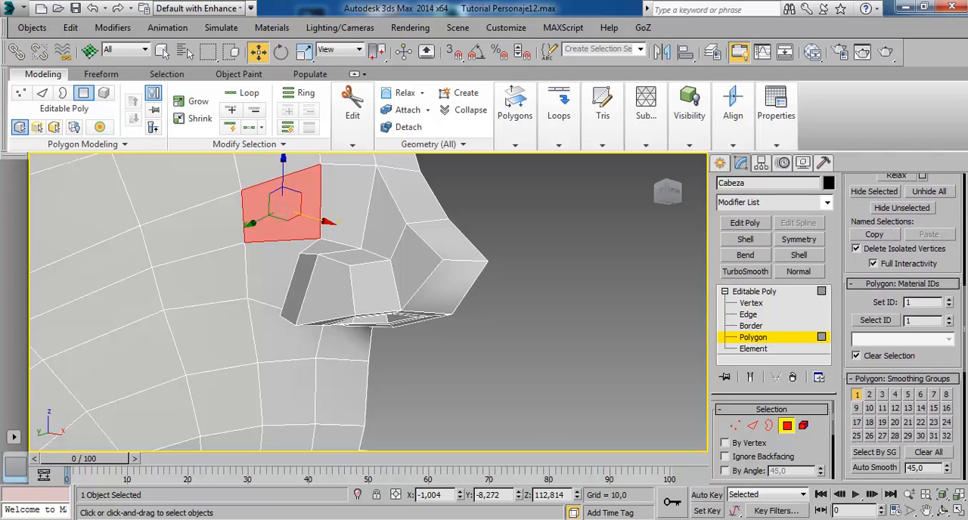
drag(964, 33, 964, 22)
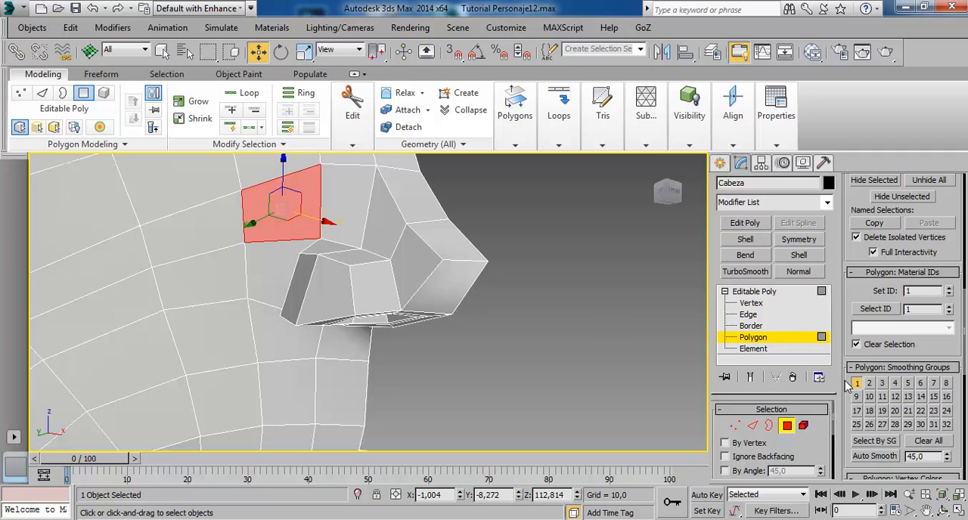
click(205, 244)
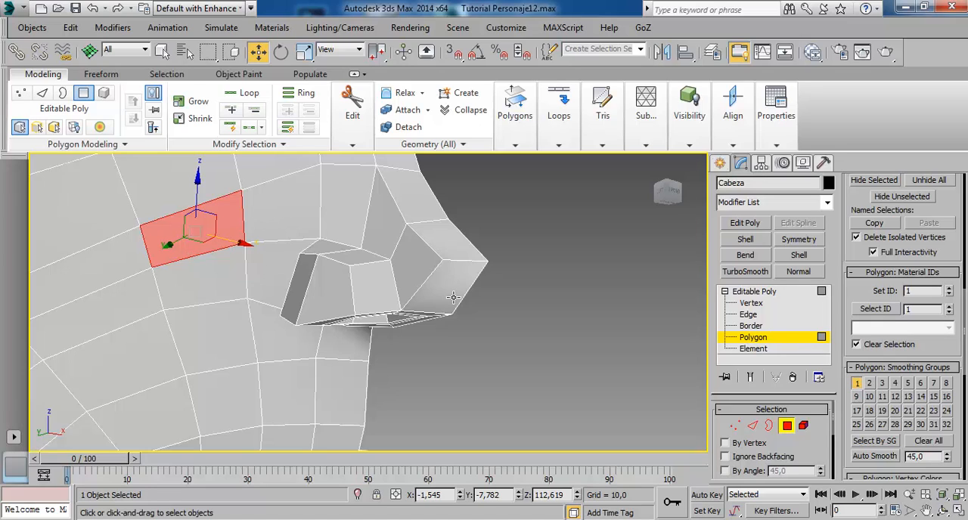
Check the smoothing group assignments of individual polygons on the nostril wing and around the nose tip.
click(339, 303)
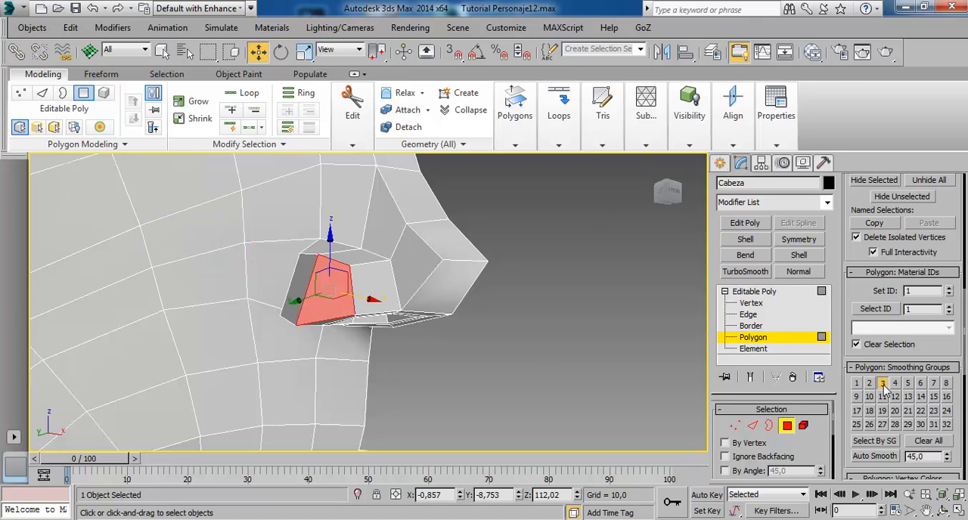
click(428, 289)
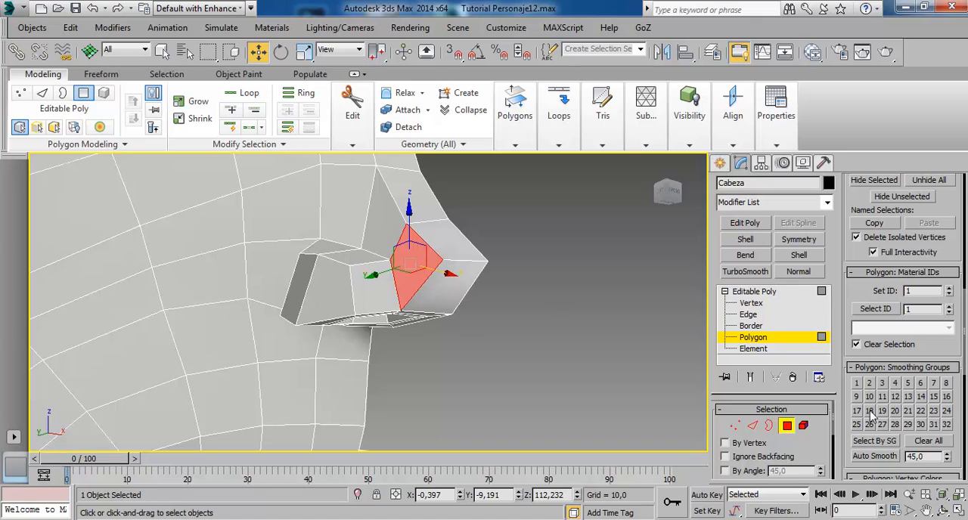
click(388, 308)
click(446, 297)
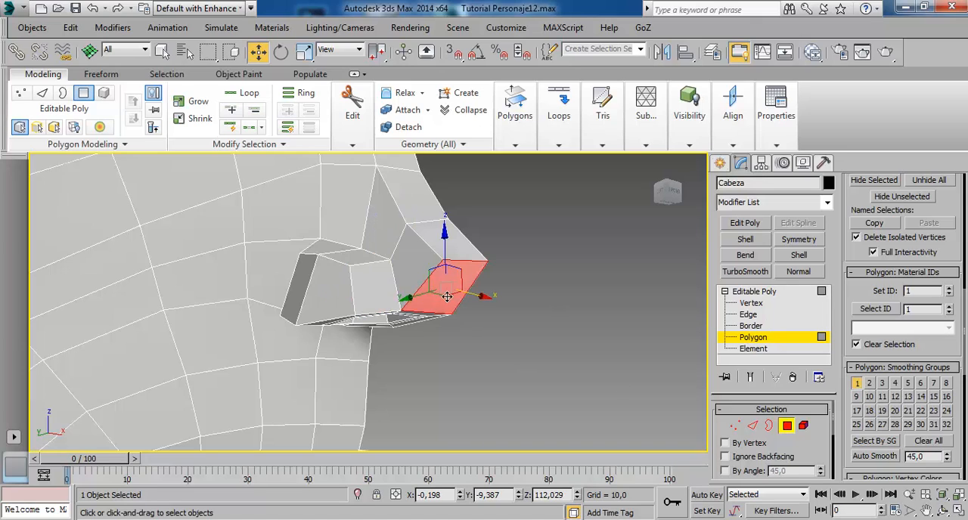
click(381, 246)
click(360, 269)
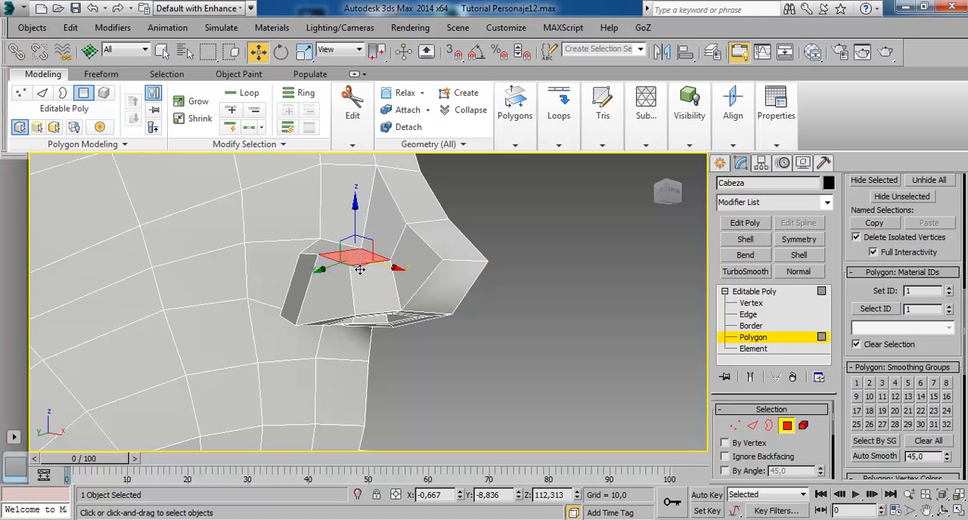
click(323, 265)
click(328, 256)
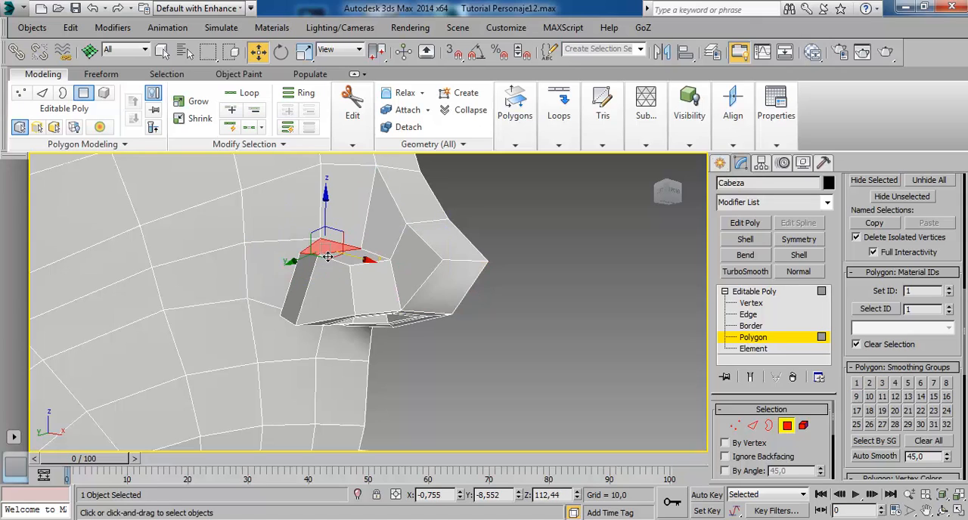
click(301, 299)
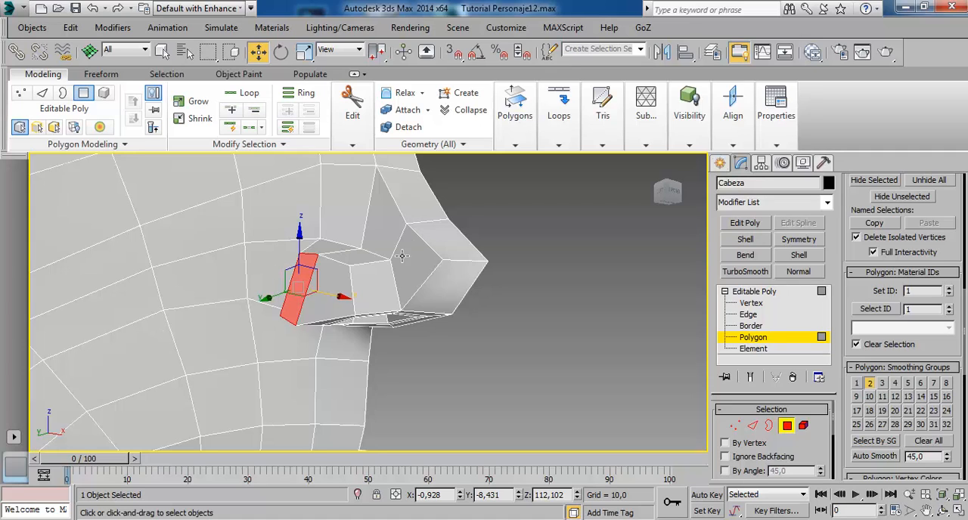
Clear all smoothing groups on the whole head element and assign smoothing group 1 to it.
click(770, 350)
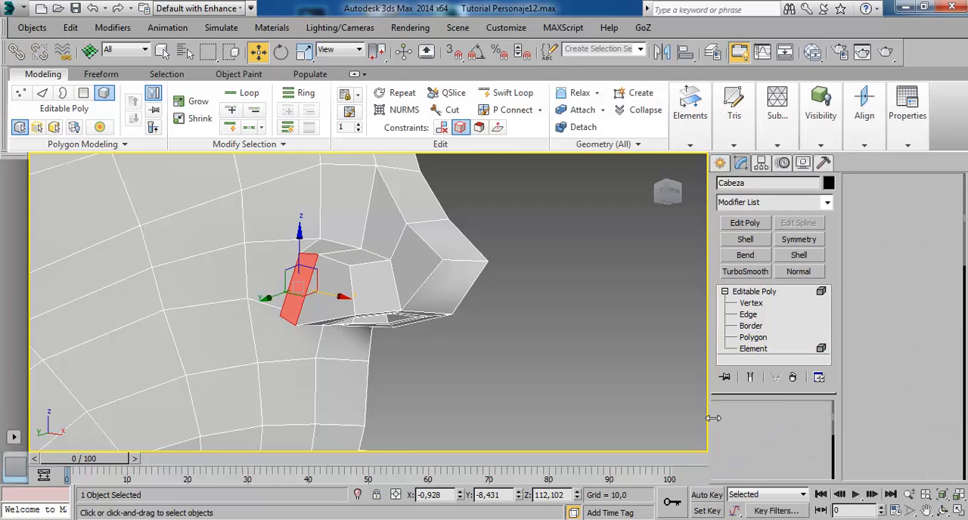
click(379, 234)
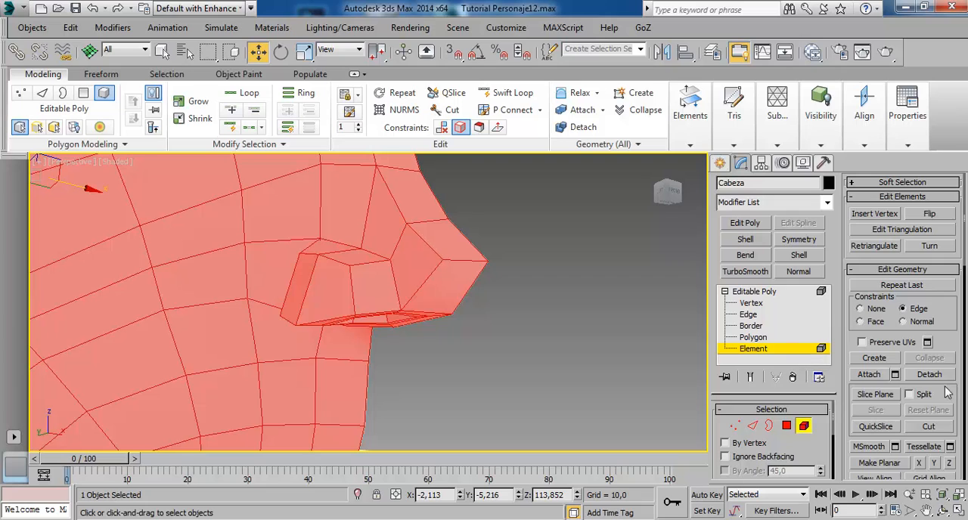
scroll(949, 393, down, 10)
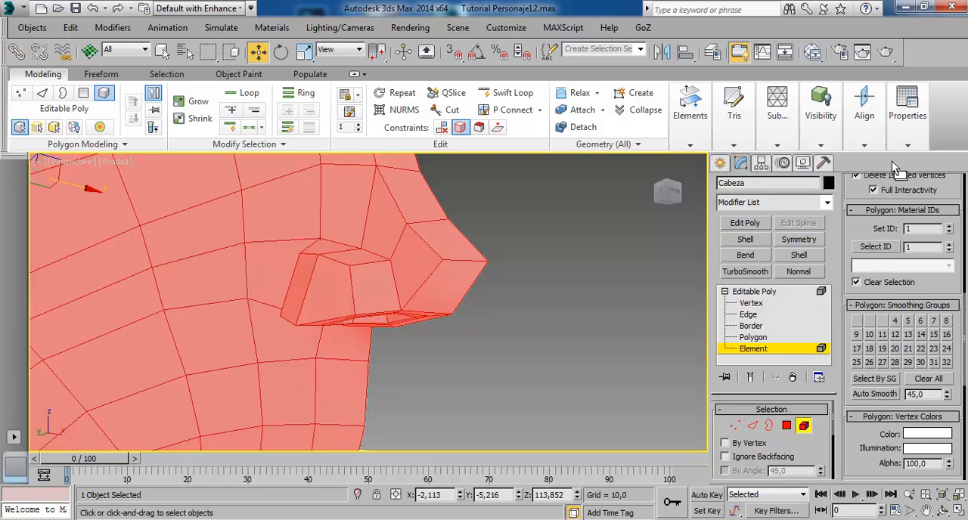
click(927, 378)
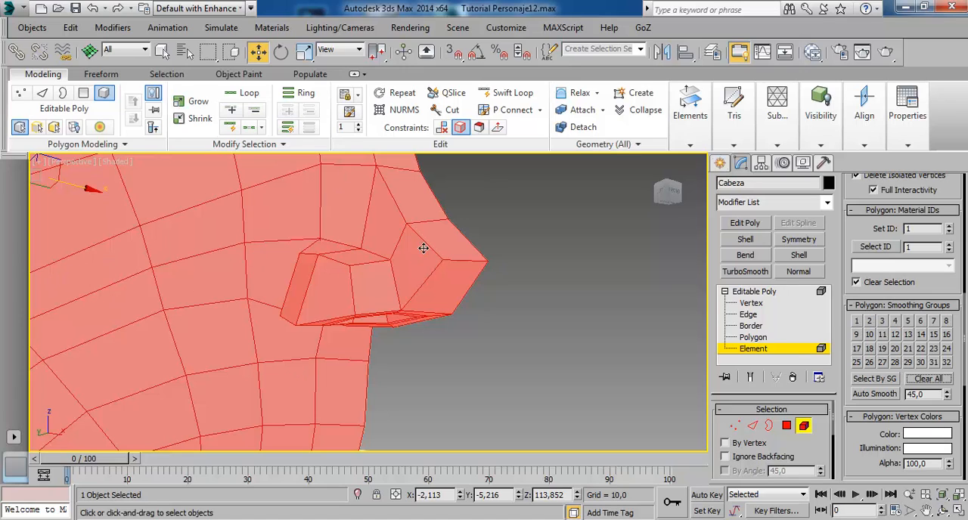
click(858, 321)
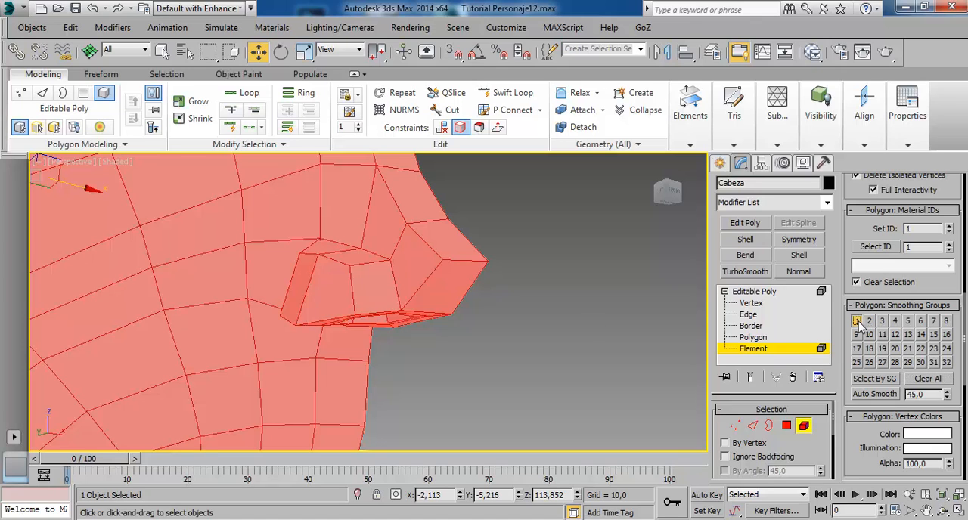
click(748, 292)
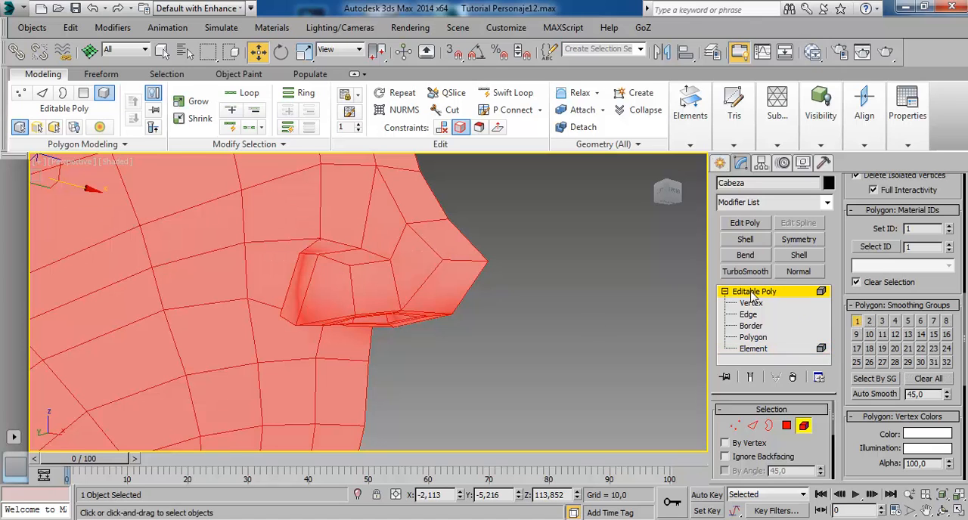
Examine the smoothed shading around the nostril, nose tip and cheek from several angles.
scroll(429, 265, down, 3)
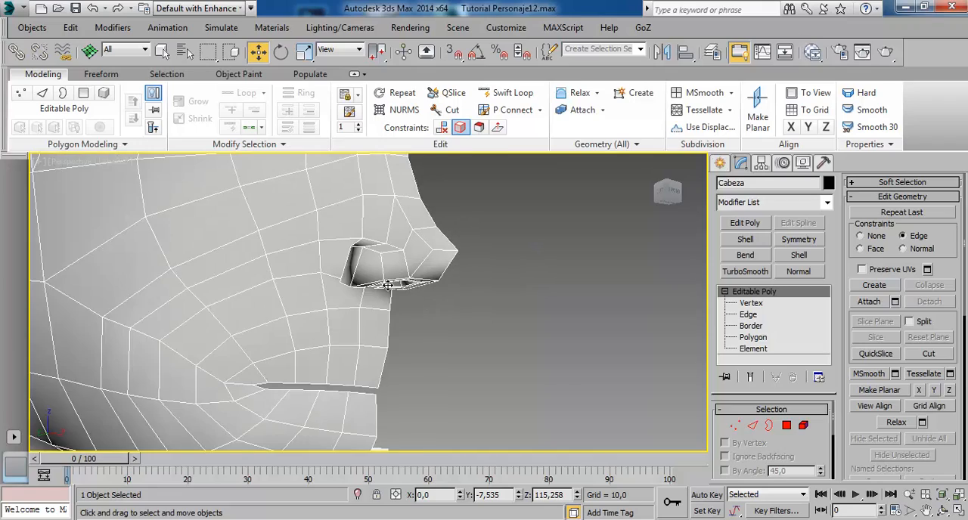
alt+middle_drag(388, 285, 353, 249)
scroll(419, 278, up, 5)
alt+middle_drag(249, 258, 324, 274)
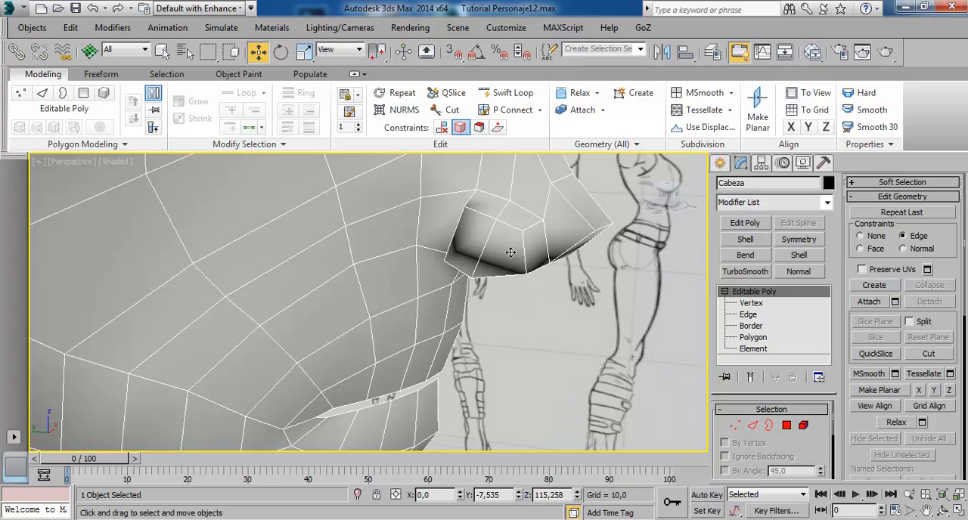
alt+middle_drag(509, 252, 458, 221)
scroll(424, 252, down, 3)
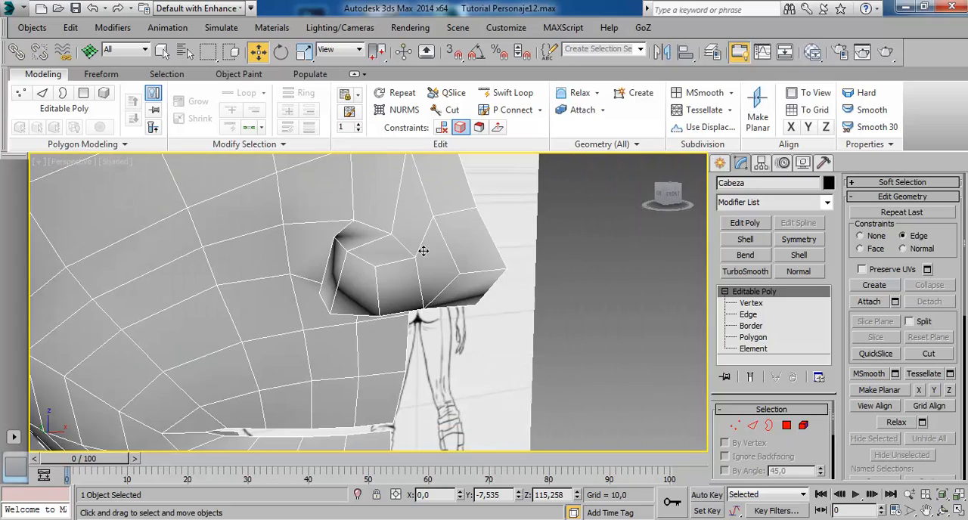
alt+middle_drag(428, 288, 417, 207)
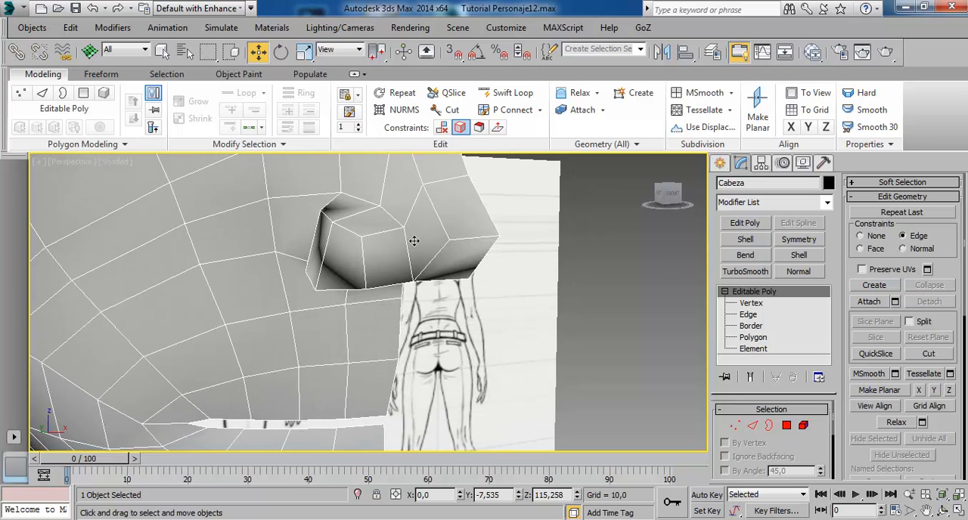
alt+middle_drag(414, 241, 407, 289)
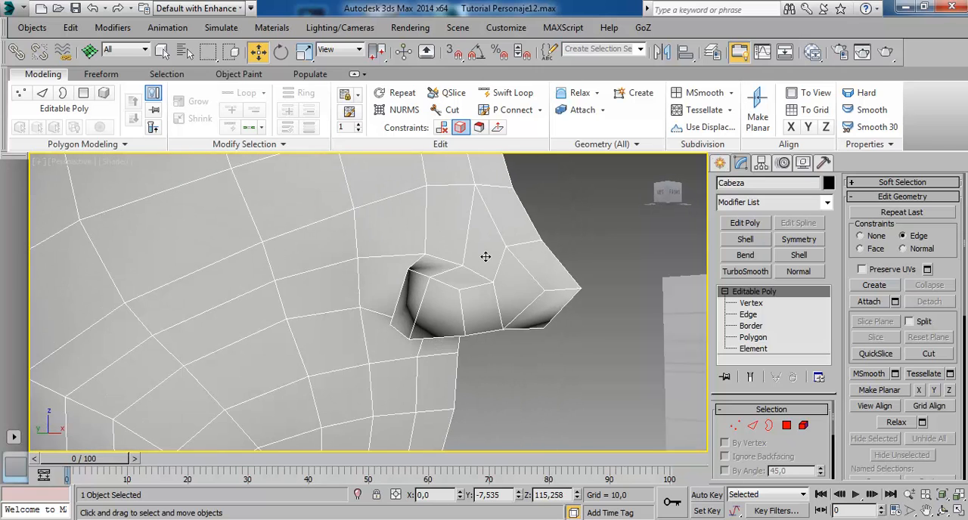
alt+middle_drag(485, 257, 449, 249)
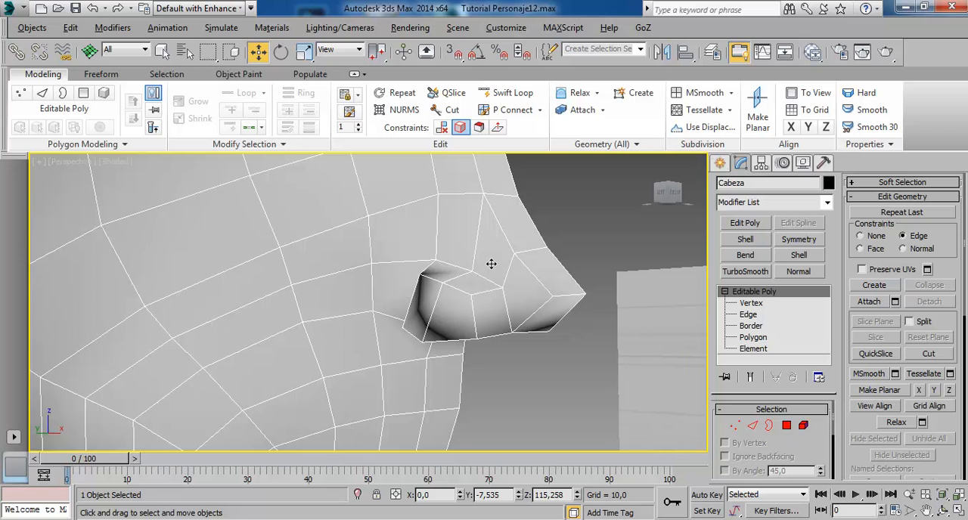
mouse_move(464, 243)
alt+middle_down()
mouse_move(428, 283)
mouse_move(391, 268)
mouse_move(391, 255)
alt+middle_up()
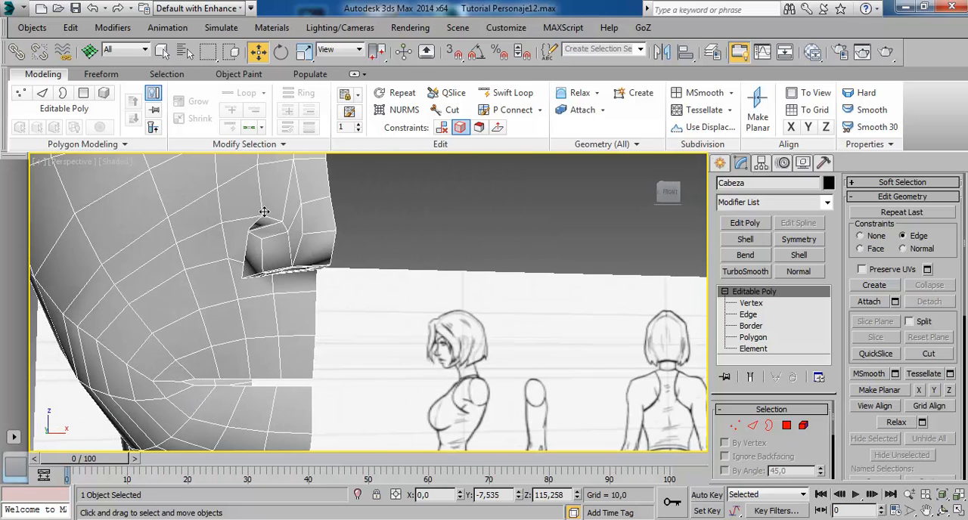
mouse_move(309, 240)
alt+middle_down()
mouse_move(356, 283)
mouse_move(396, 284)
mouse_move(335, 281)
alt+middle_up()
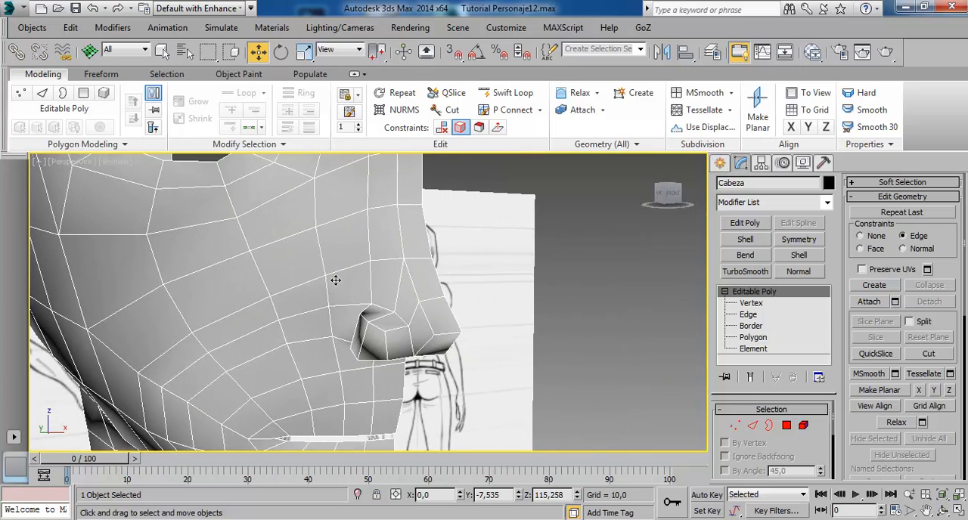
Remove smoothing group 1 from the whole head element and inspect the faceted shading of the face and skull.
click(804, 426)
click(281, 291)
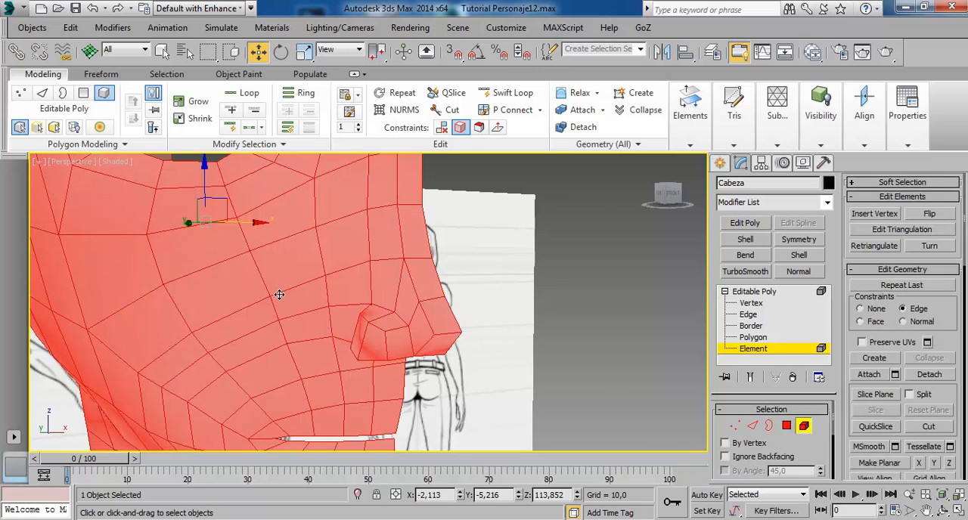
scroll(935, 410, down, 10)
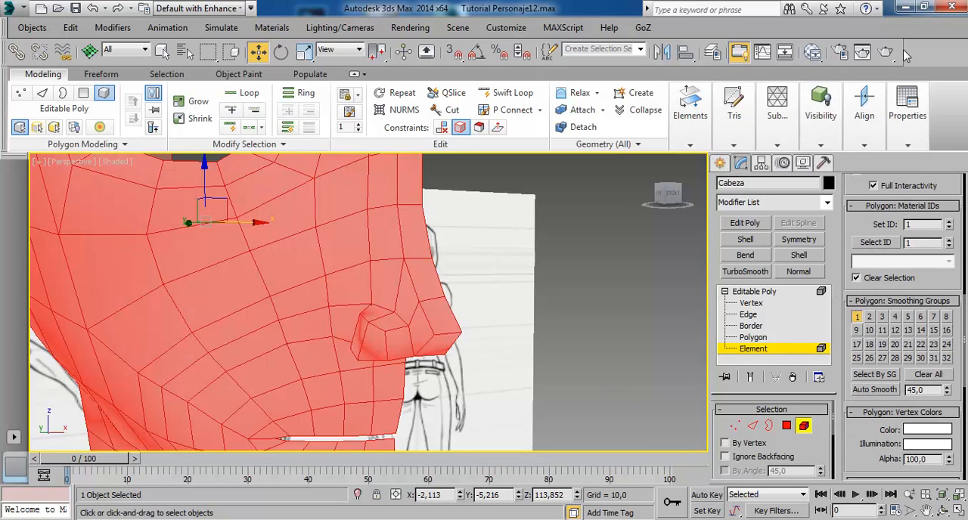
click(579, 287)
alt+middle_drag(579, 288, 333, 321)
scroll(334, 321, up, 3)
alt+middle_drag(348, 270, 343, 202)
alt+middle_drag(402, 219, 366, 252)
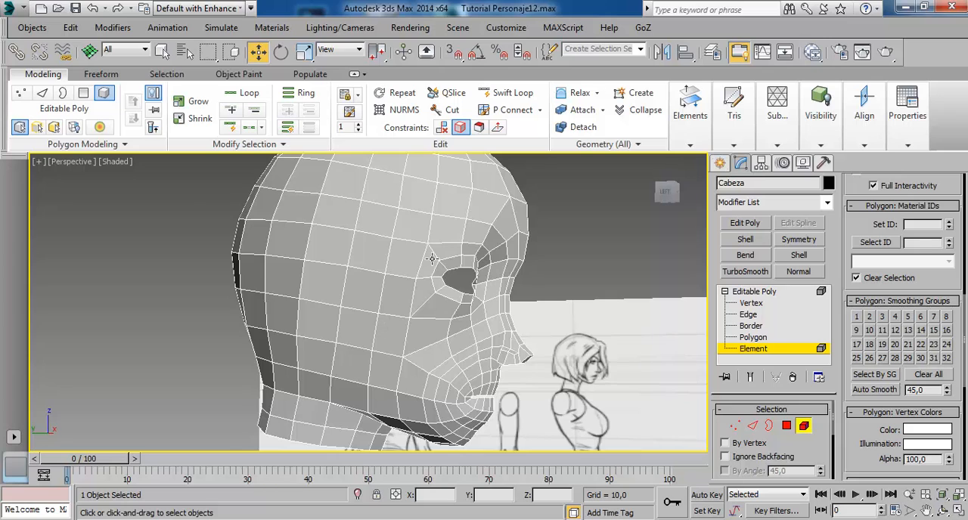
Select the whole head element, assign it smoothing group 1 again and leave element editing.
alt+middle_drag(431, 259, 401, 255)
click(401, 255)
alt+middle_drag(479, 368, 499, 356)
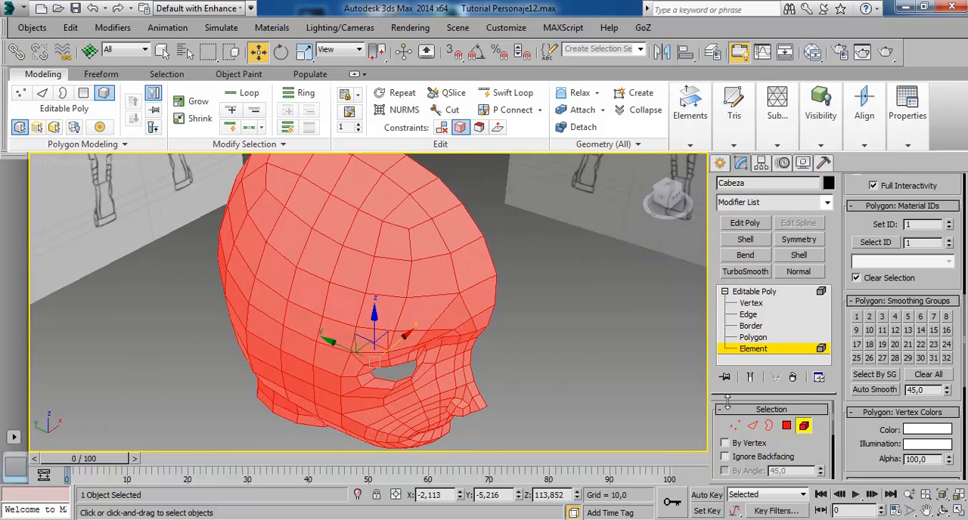
click(857, 317)
click(742, 293)
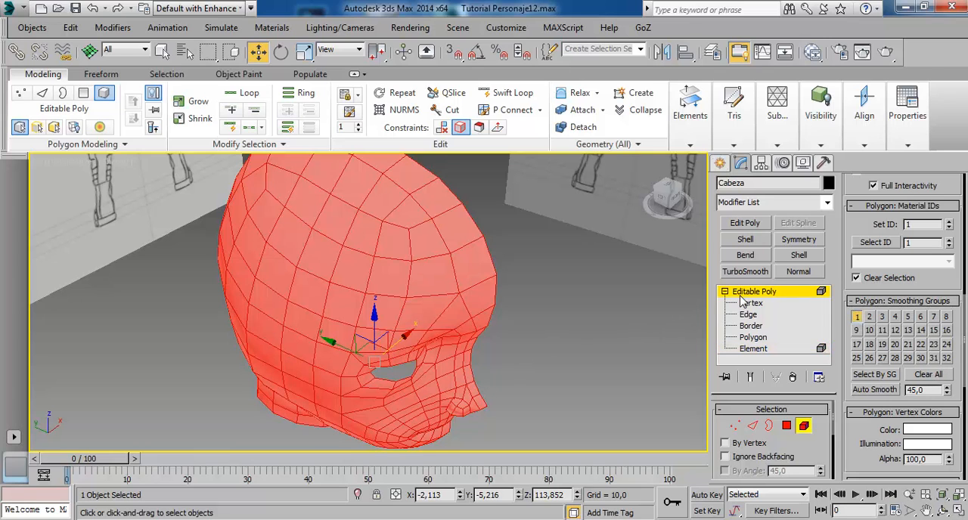
Inspect the smoothed half head without its wireframe, then reselect it and view it from the front.
click(548, 374)
alt+middle_drag(430, 354, 415, 338)
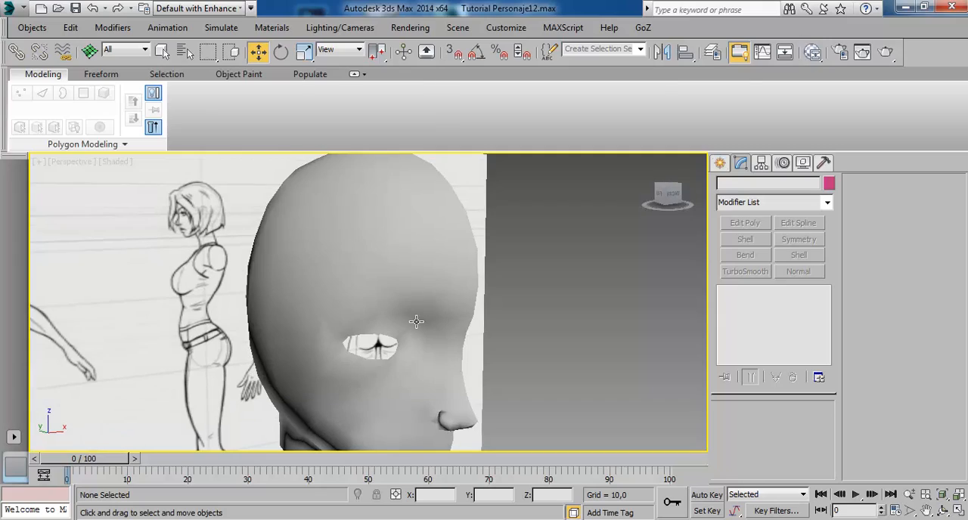
click(411, 320)
alt+middle_drag(444, 368, 406, 368)
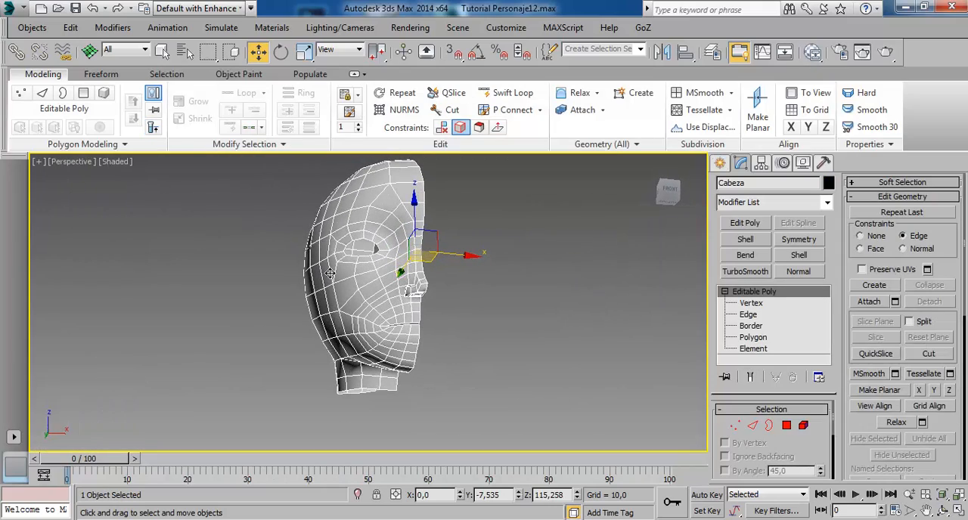
mouse_move(379, 320)
alt+middle_down()
mouse_move(519, 324)
mouse_move(429, 311)
alt+middle_up()
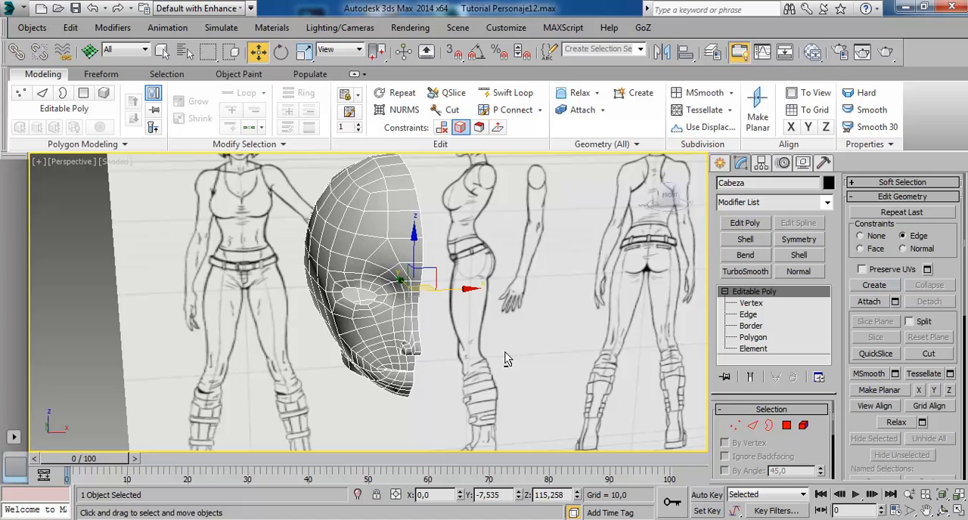
alt+middle_drag(504, 352, 502, 354)
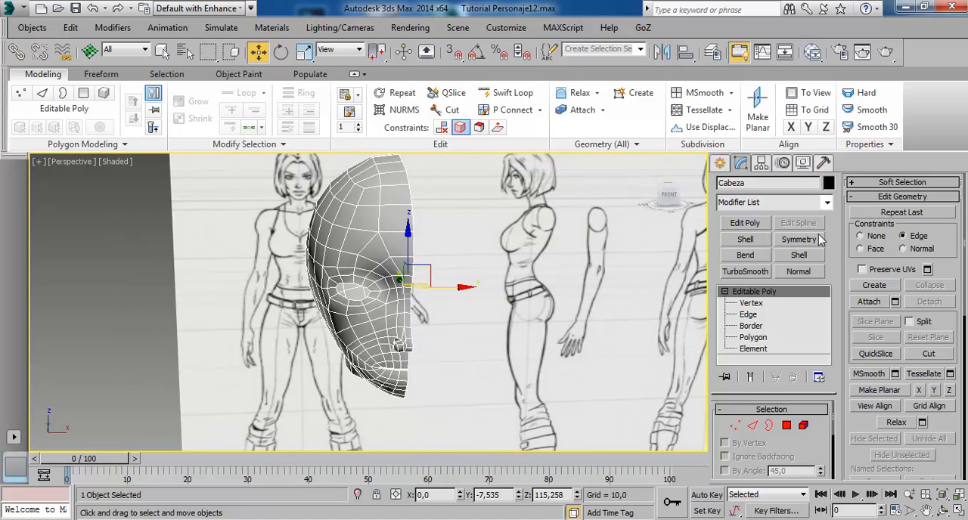
Apply a Symmetry modifier to the half head, mirrored on the X axis with Flip enabled.
click(802, 203)
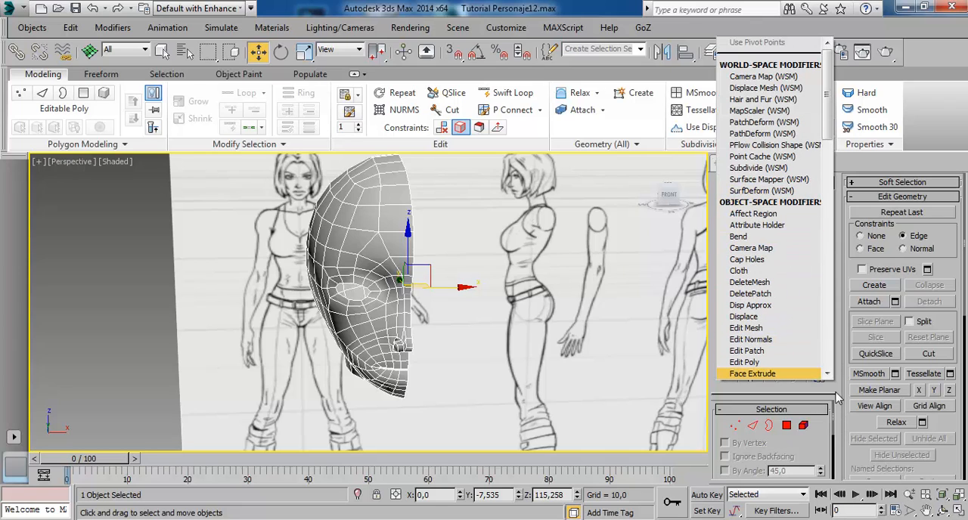
click(836, 399)
click(796, 243)
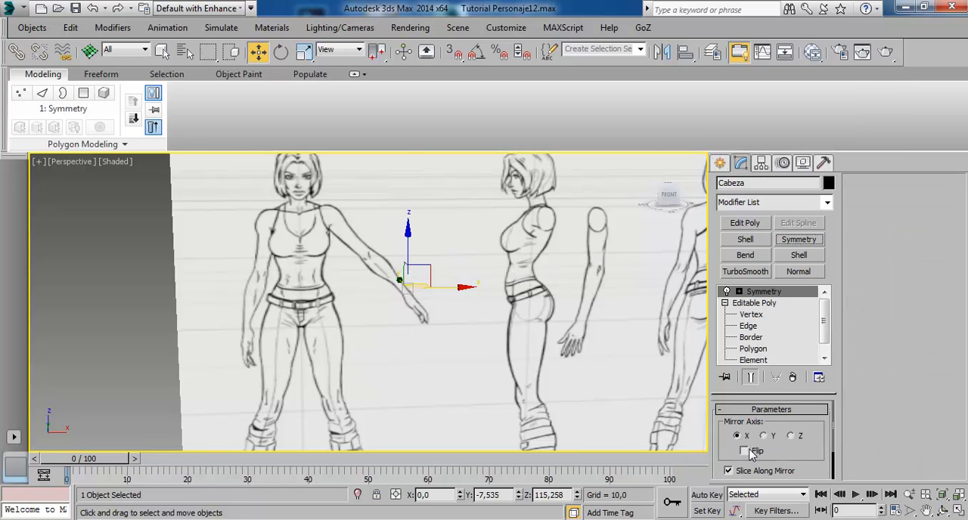
alt+middle_drag(381, 370, 444, 367)
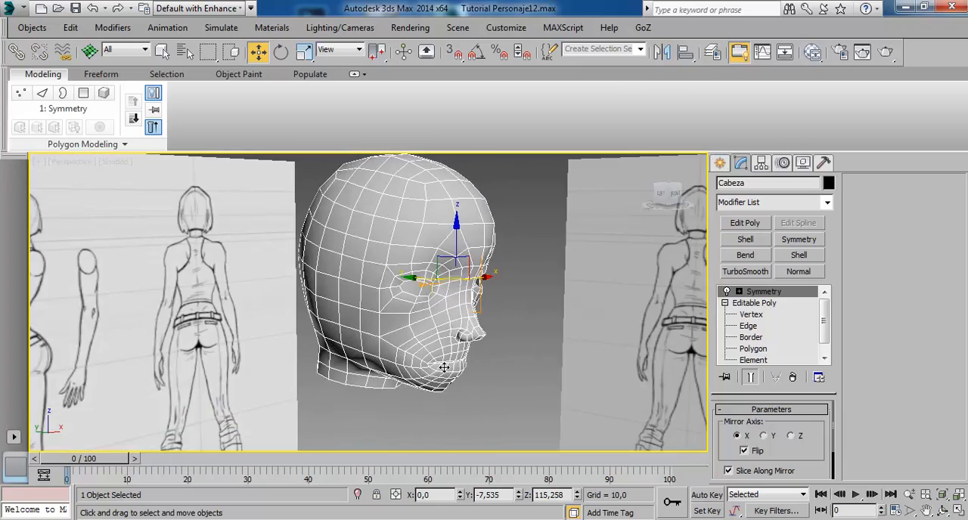
click(520, 324)
click(400, 255)
Collapse the head's whole modifier stack into an editable poly and check the other side of the mirrored face.
right_click(767, 298)
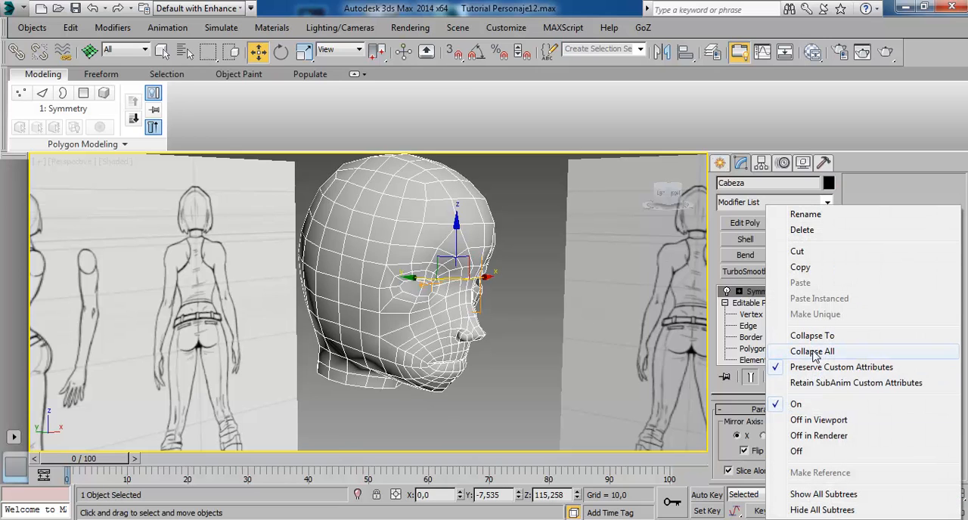
click(812, 352)
click(507, 319)
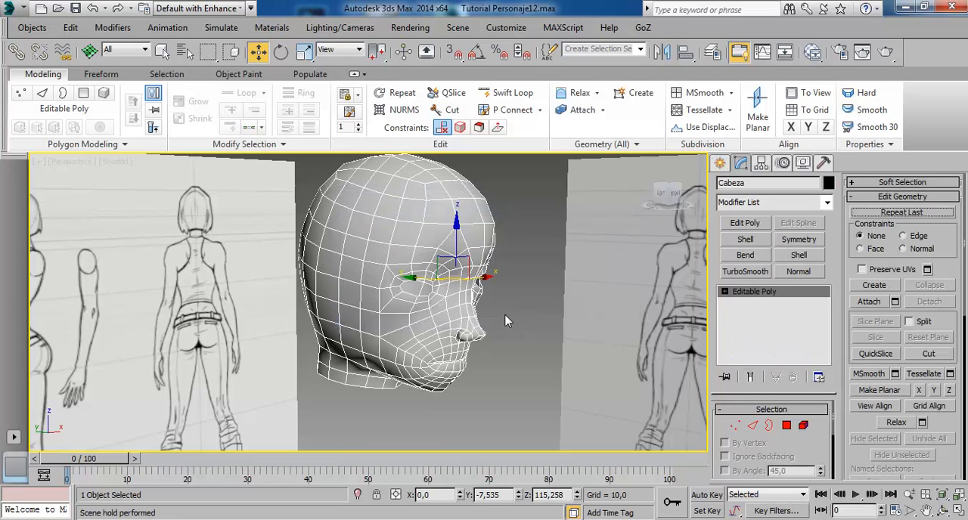
alt+middle_drag(507, 319, 400, 251)
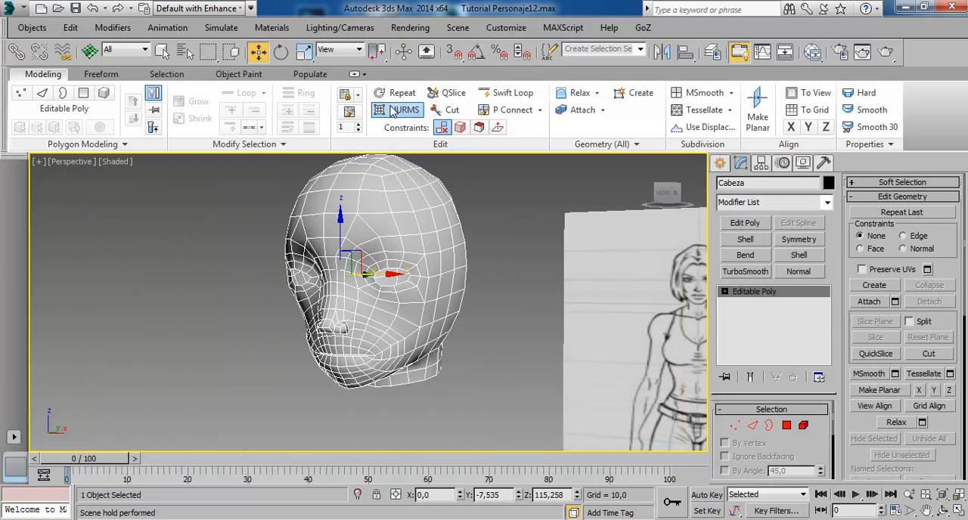
Enable NURMS smoothing on the head with 2 iterations, then deselect the head to show it without wireframe.
click(401, 110)
click(127, 186)
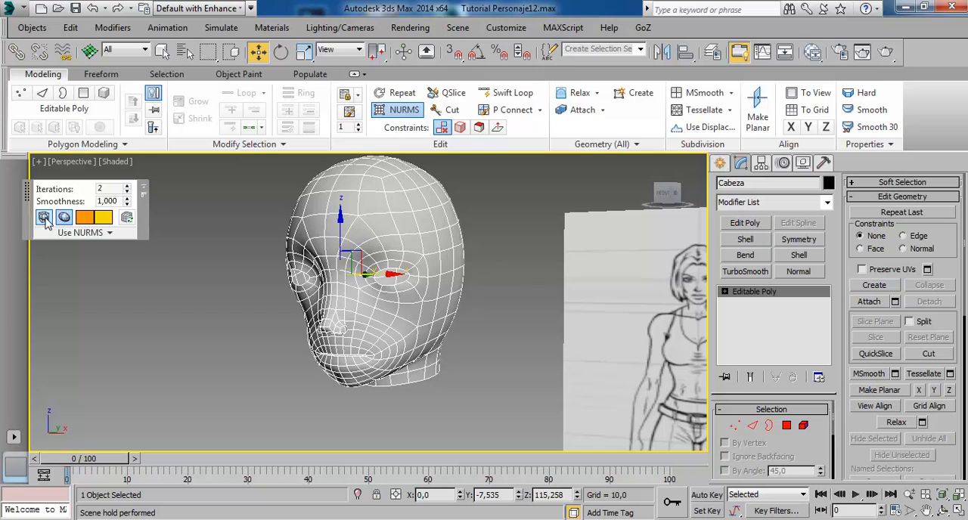
click(476, 376)
click(379, 346)
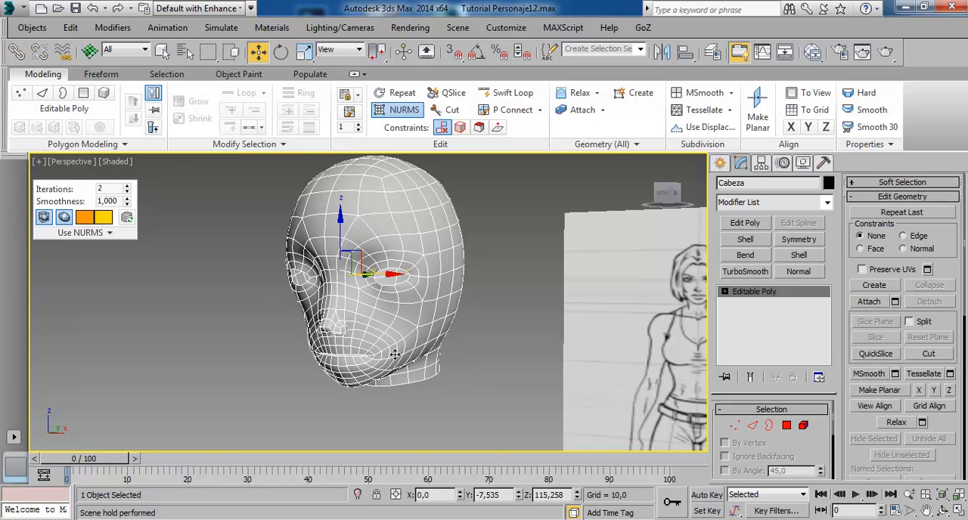
click(295, 341)
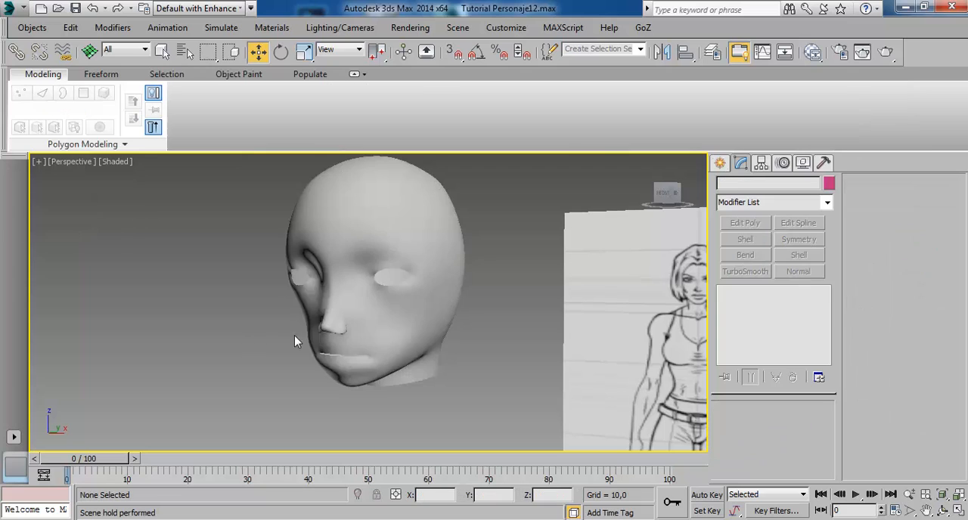
Inspect the smoothed face from both sides and examine the nose's profile up close.
click(386, 311)
scroll(383, 323, up, 3)
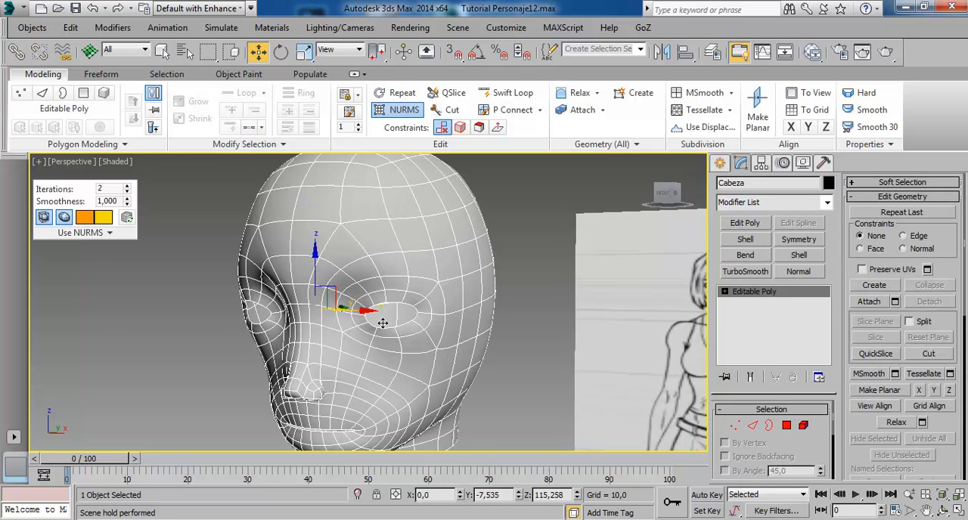
alt+middle_drag(321, 395, 402, 368)
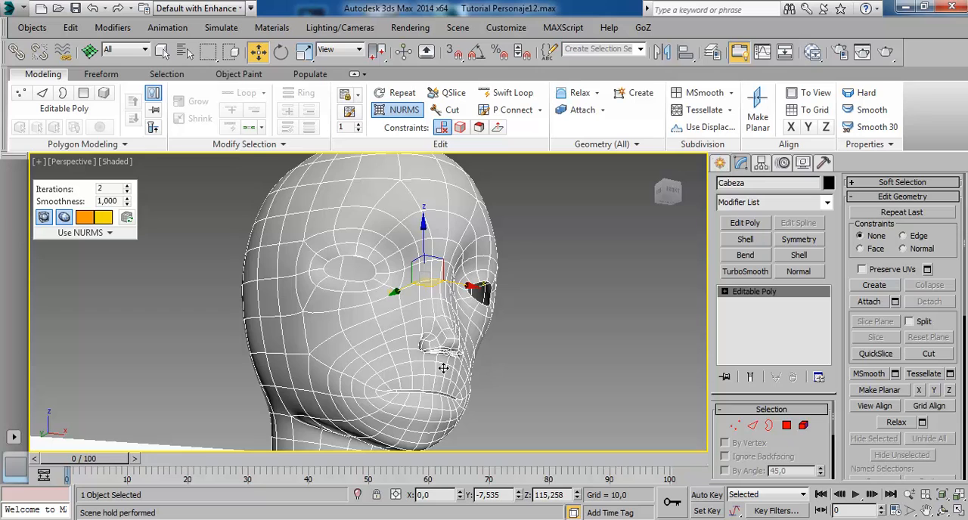
click(481, 368)
alt+middle_drag(463, 368, 385, 302)
scroll(473, 319, up, 4)
mouse_move(346, 269)
alt+middle_down()
mouse_move(423, 330)
mouse_move(472, 328)
mouse_move(522, 389)
mouse_move(448, 296)
mouse_move(460, 305)
alt+middle_up()
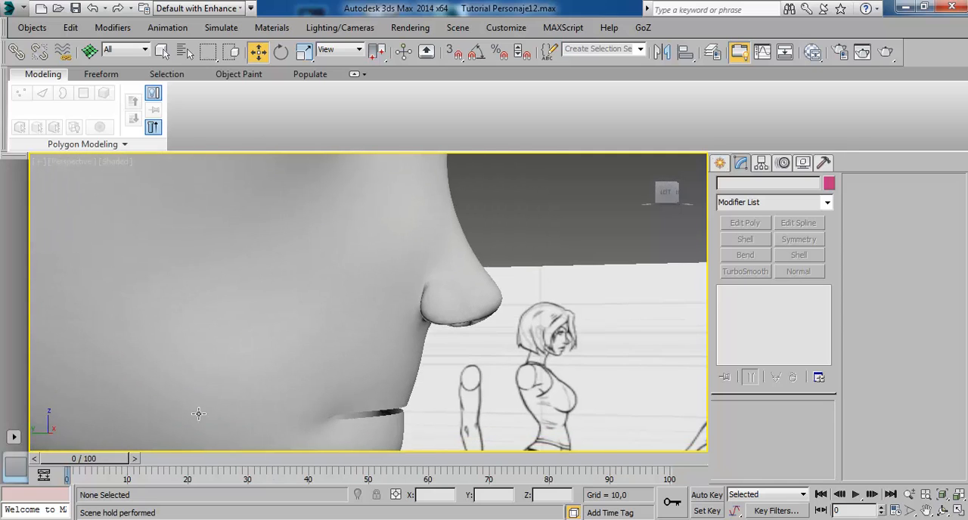
Show the head see-through in the maximized Left view to compare its nose with the profile drawing.
key(alt+w)
right_click(240, 402)
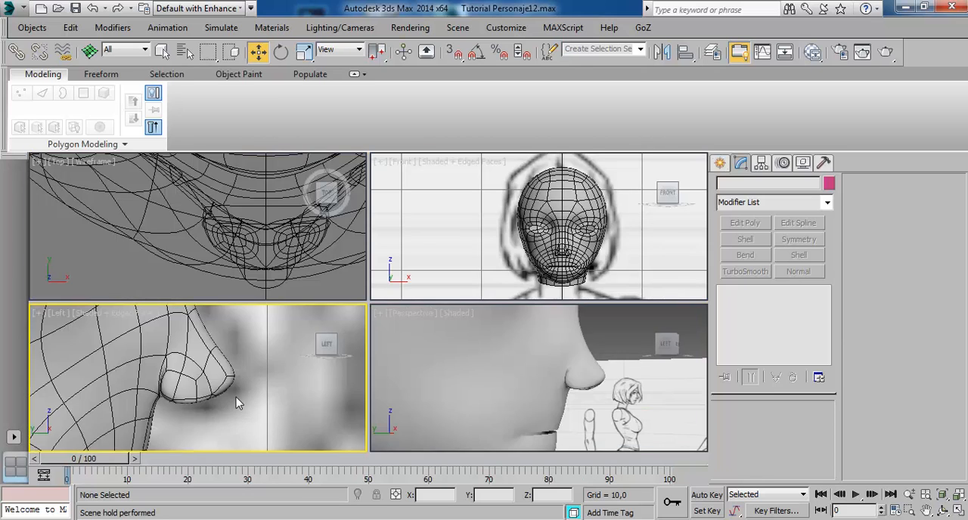
key(alt+w)
scroll(378, 301, up, 1)
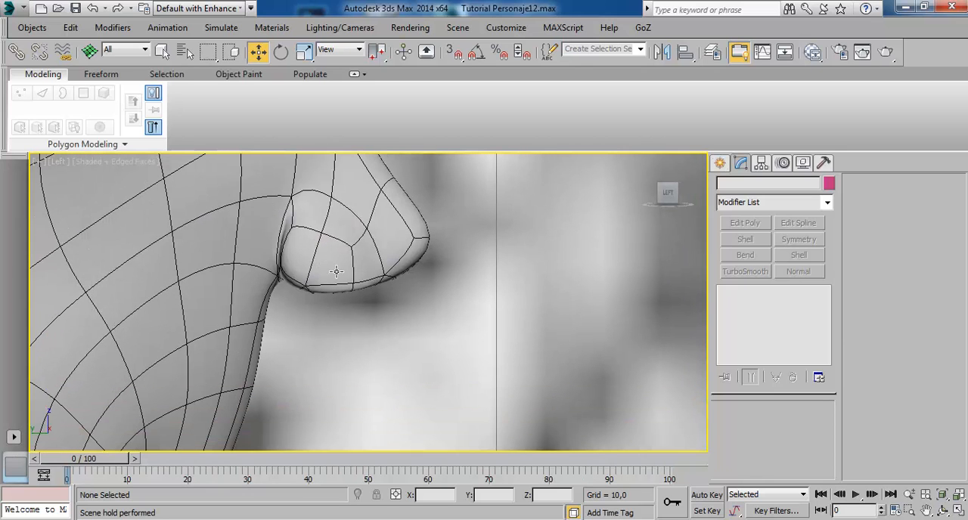
middle_drag(337, 271, 329, 310)
scroll(370, 294, down, 5)
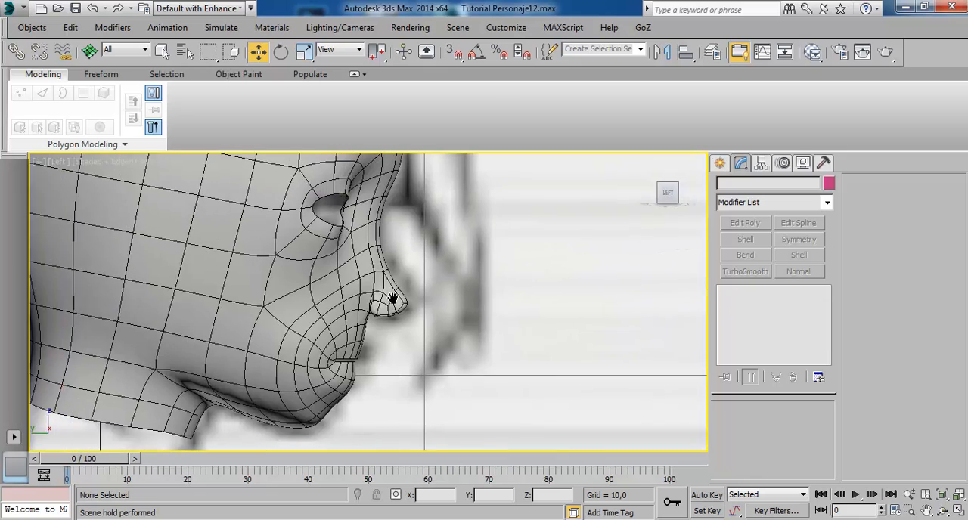
click(297, 357)
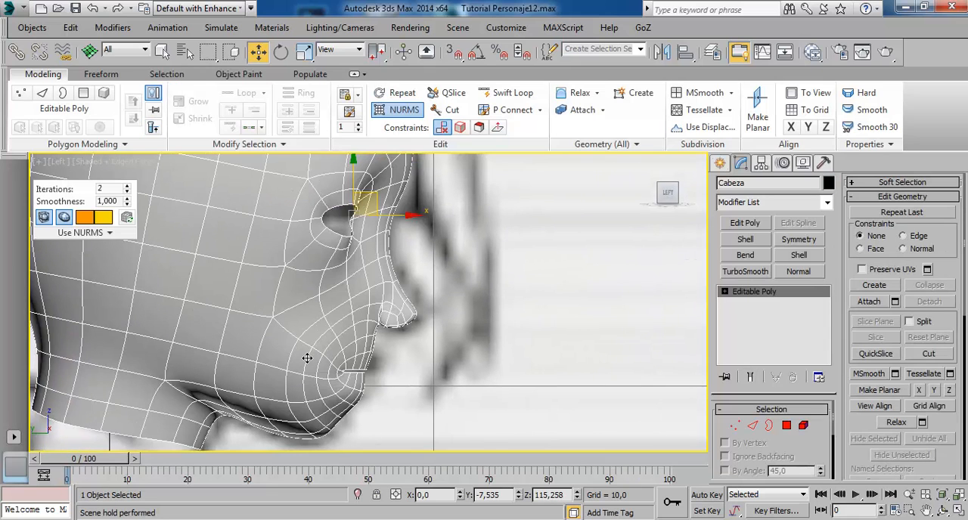
key(alt+x)
scroll(475, 360, up, 6)
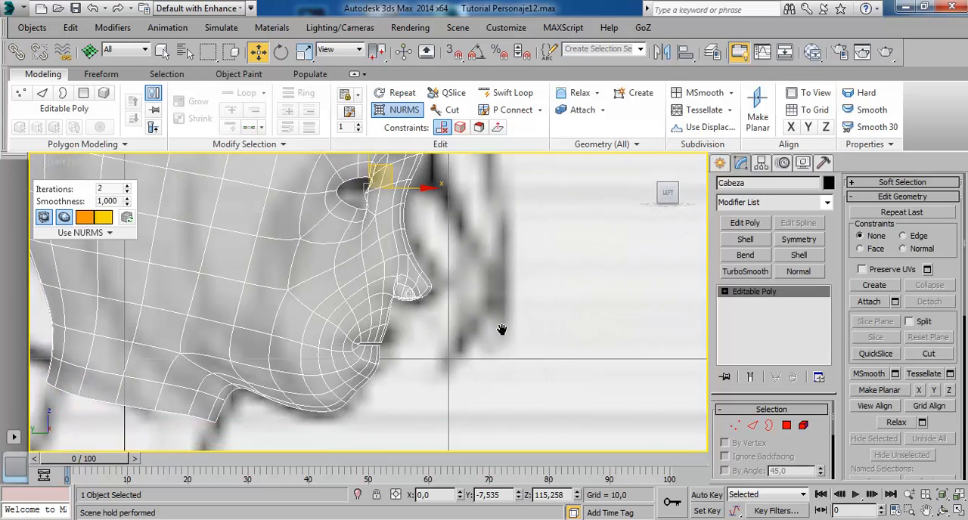
scroll(449, 300, down, 2)
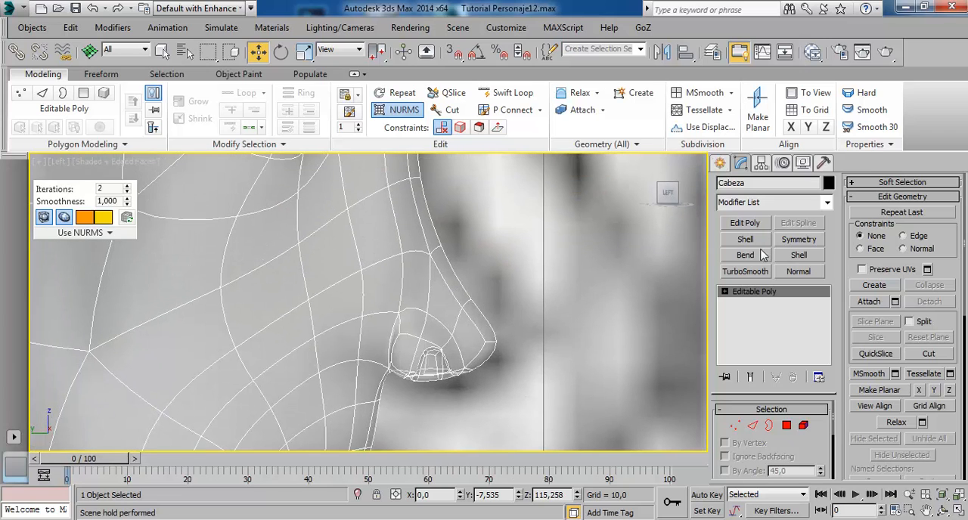
Move the pair of vertices just above the nose tip slightly forward in the Left view.
click(734, 426)
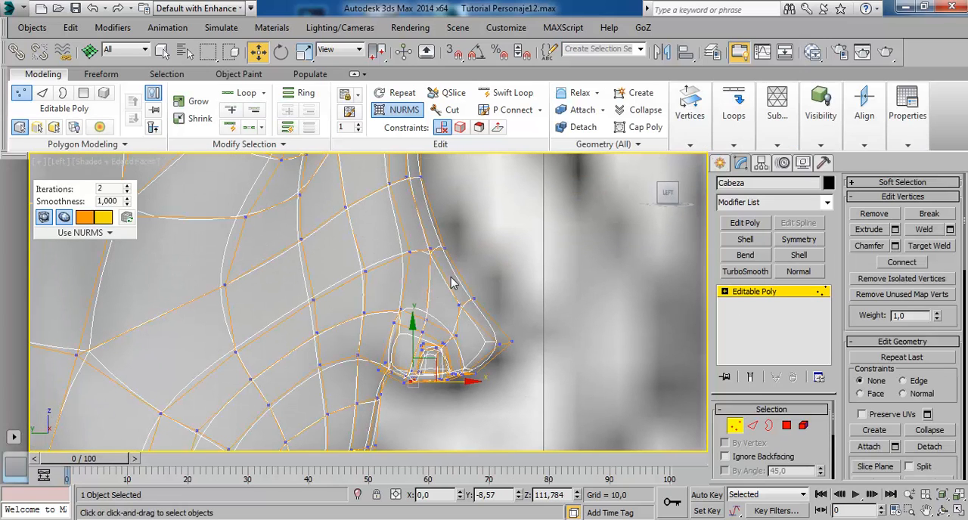
click(473, 300)
drag(492, 293, 496, 293)
middle_drag(533, 356, 497, 290)
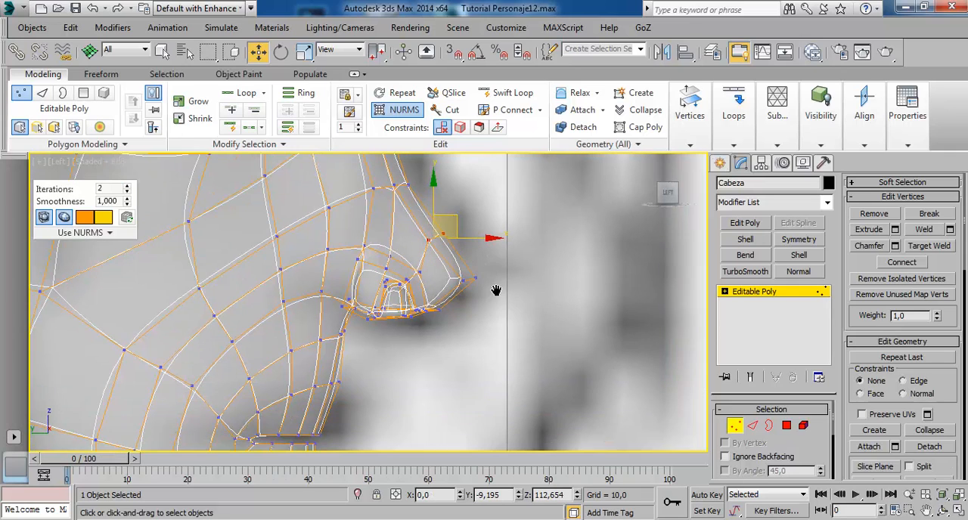
Move the nose-tip vertices to refine the nose's profile against the side reference drawing.
drag(445, 252, 512, 288)
middle_drag(476, 299, 488, 278)
scroll(408, 361, down, 1)
middle_drag(409, 361, 468, 307)
scroll(476, 293, up, 2)
middle_drag(487, 268, 452, 319)
scroll(454, 315, up, 1)
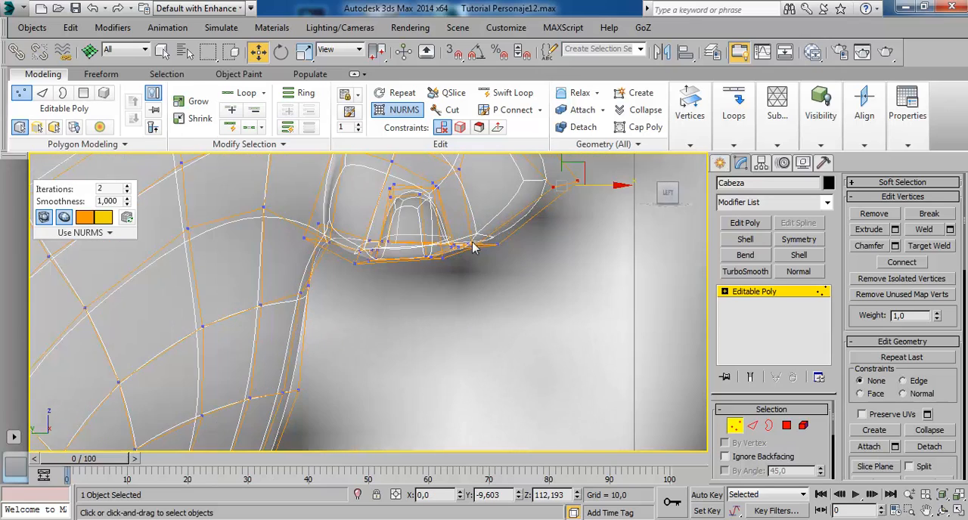
middle_drag(473, 246, 475, 341)
scroll(474, 341, down, 2)
middle_drag(426, 274, 424, 307)
scroll(423, 307, down, 2)
scroll(420, 291, down, 3)
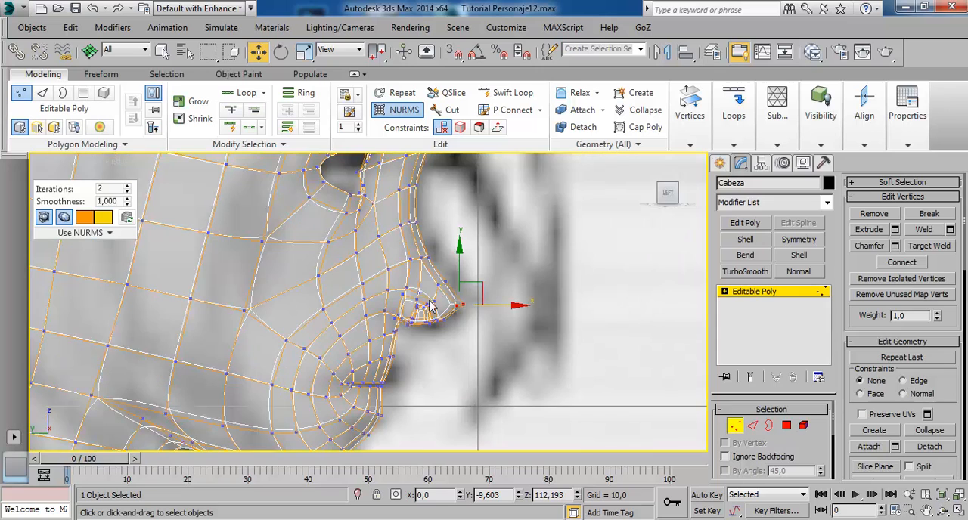
Leave vertex editing, deselect the head and compare its full profile with the side reference drawing.
click(770, 293)
click(458, 267)
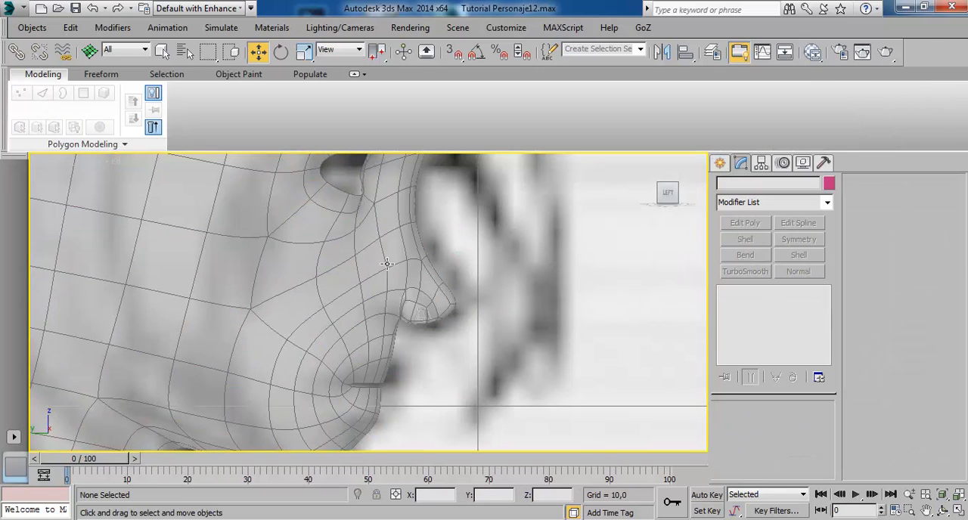
scroll(436, 281, down, 3)
middle_drag(436, 281, 452, 419)
scroll(398, 333, down, 2)
middle_drag(399, 342, 400, 290)
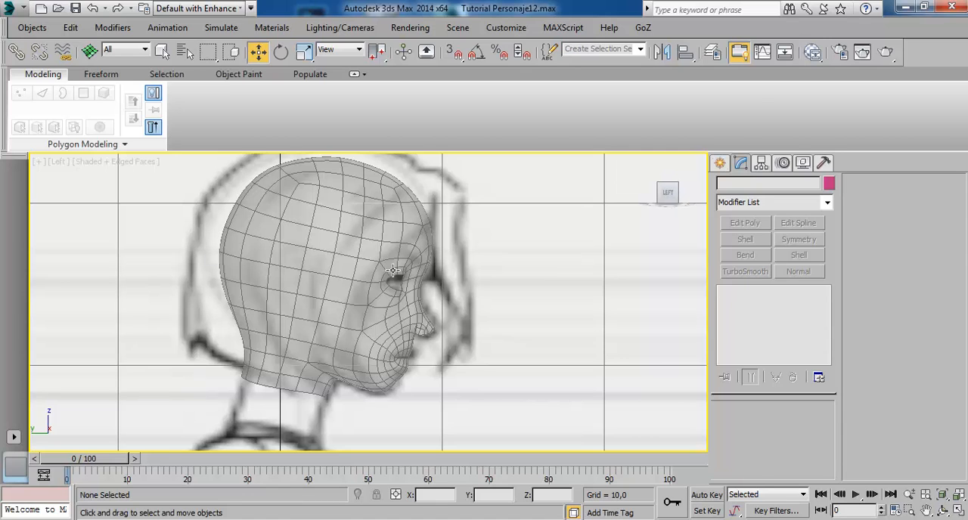
Compare the deselected head's eyes, nose and mouth with the reference drawing in the maximized Front view.
key(alt+w)
click(462, 245)
key(alt+w)
middle_drag(408, 307, 407, 259)
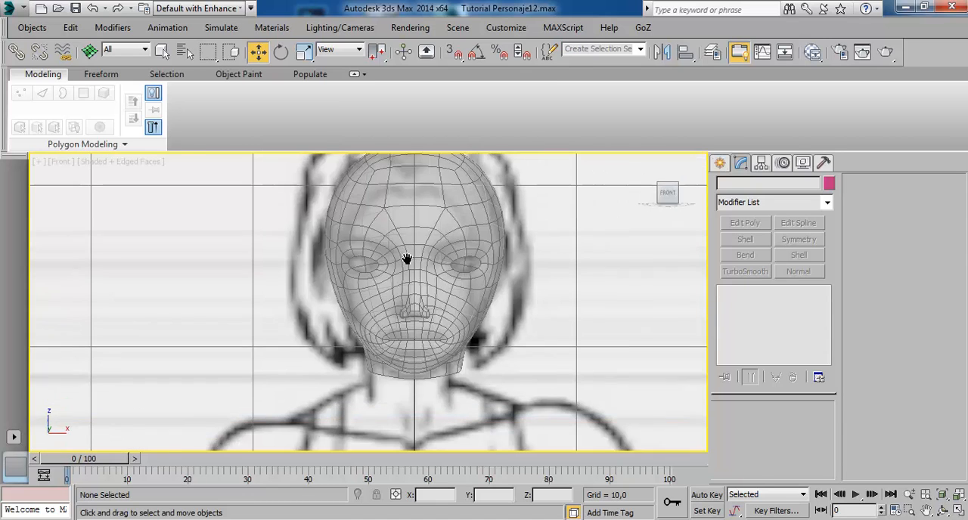
scroll(407, 273, down, 3)
scroll(393, 272, up, 4)
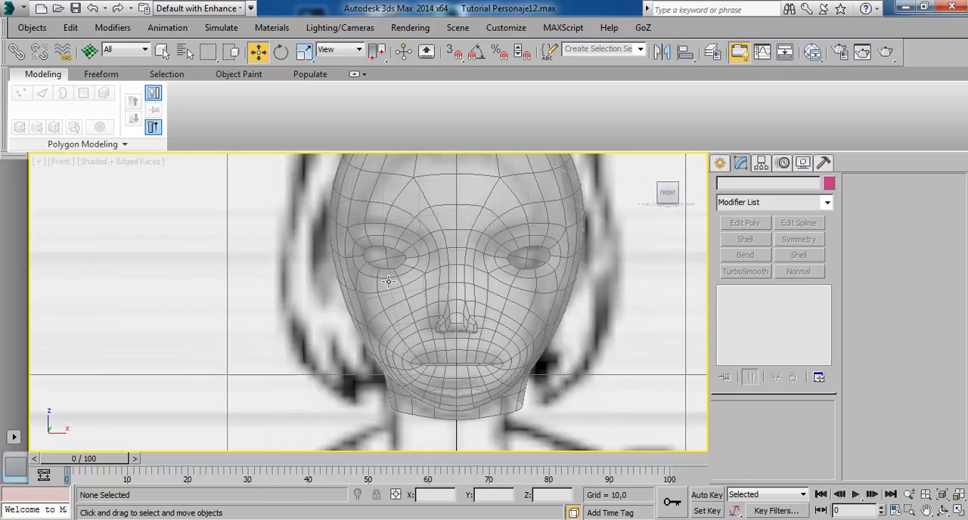
middle_drag(398, 296, 420, 212)
scroll(437, 260, up, 3)
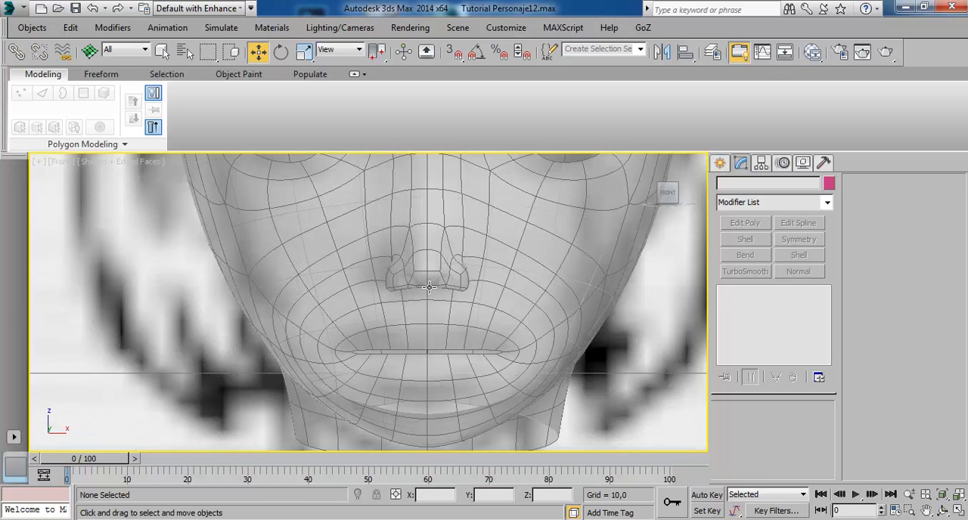
scroll(447, 272, down, 3)
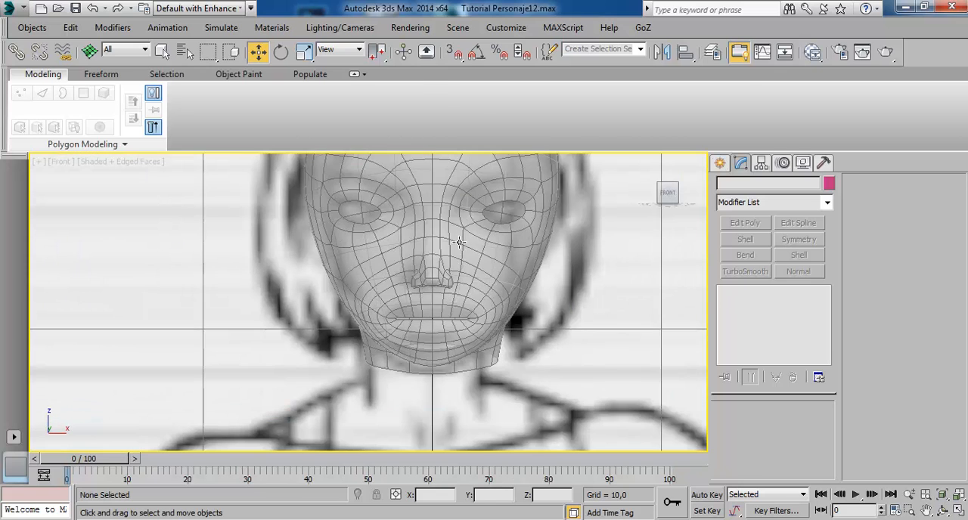
Select the head and examine the nostrils and overall facial proportions in the Front view.
click(460, 243)
drag(494, 219, 475, 249)
right_click(475, 249)
scroll(428, 307, up, 8)
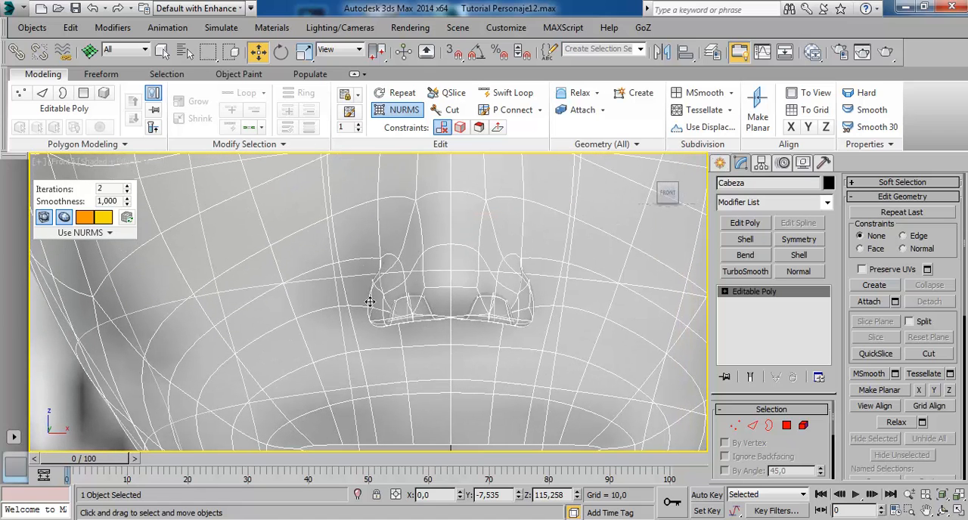
scroll(395, 341, down, 2)
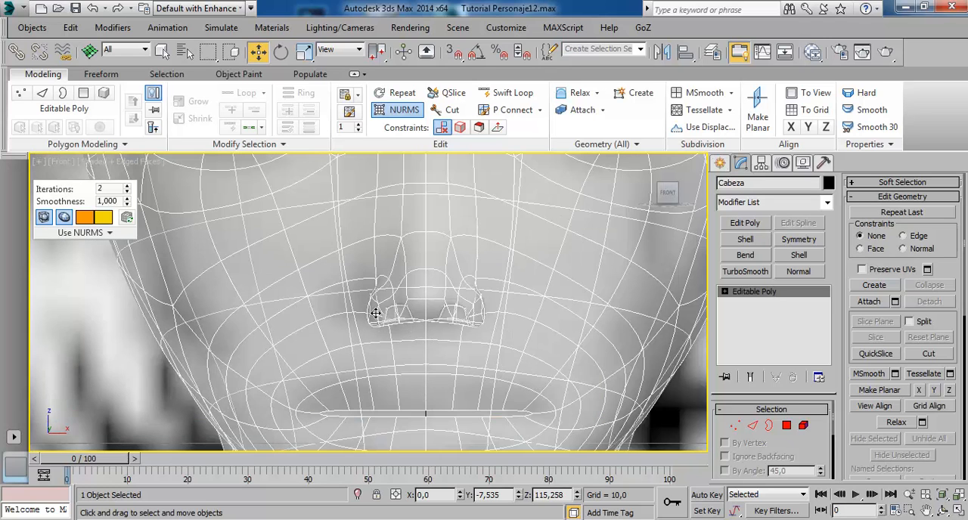
scroll(429, 338, down, 5)
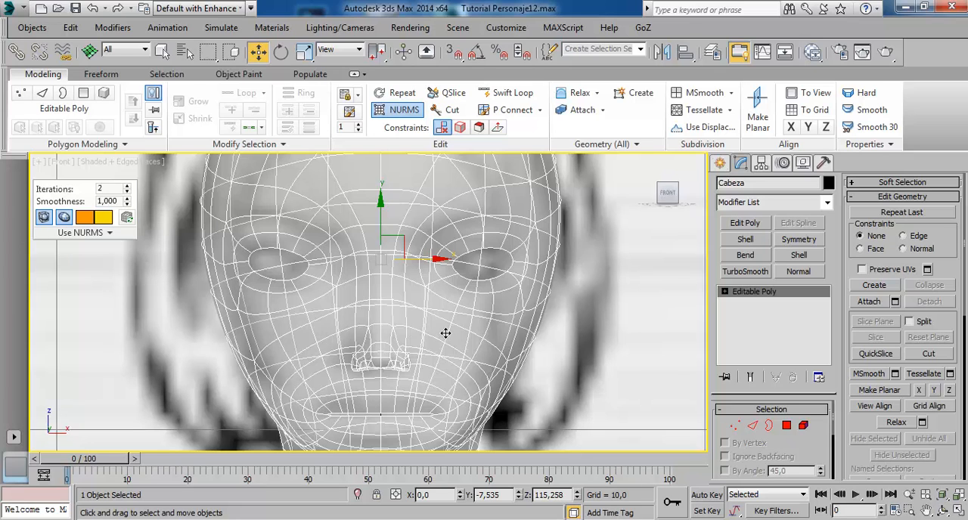
scroll(445, 332, down, 4)
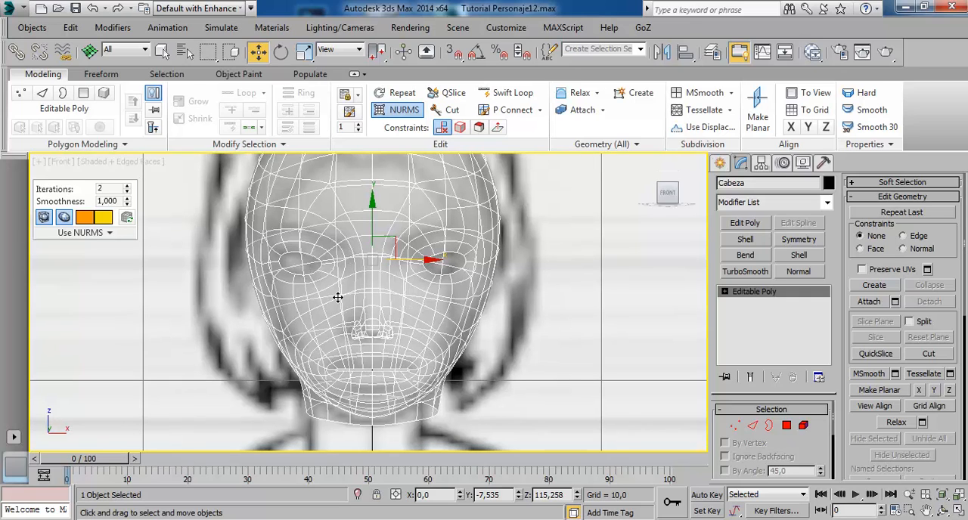
Draw a sphere with a radius of about 1.78, centred on the viewer's-left eye opening in the Front view.
key(alt+w)
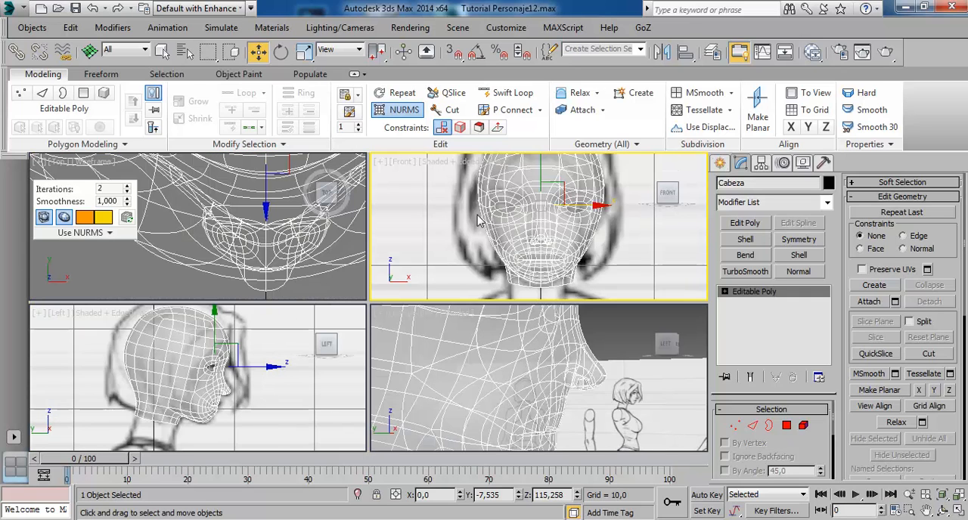
key(alt+w)
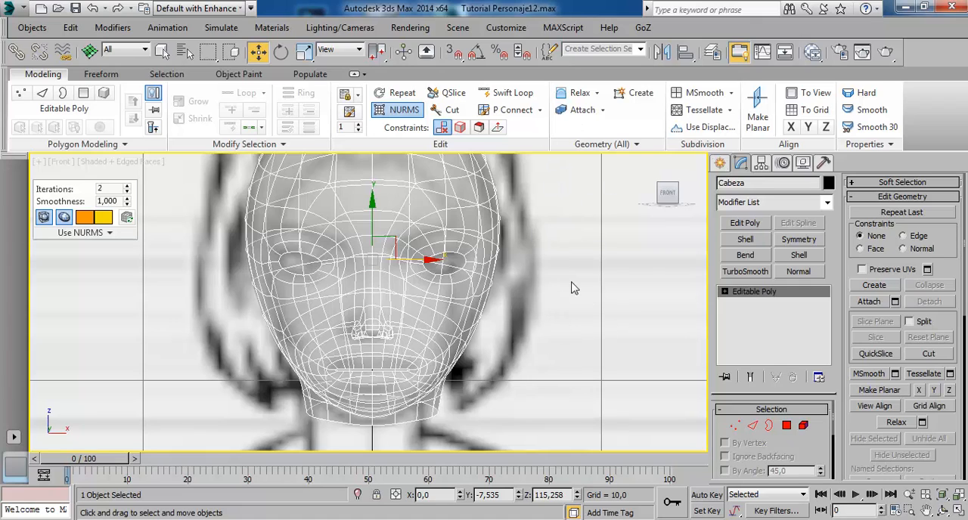
click(720, 163)
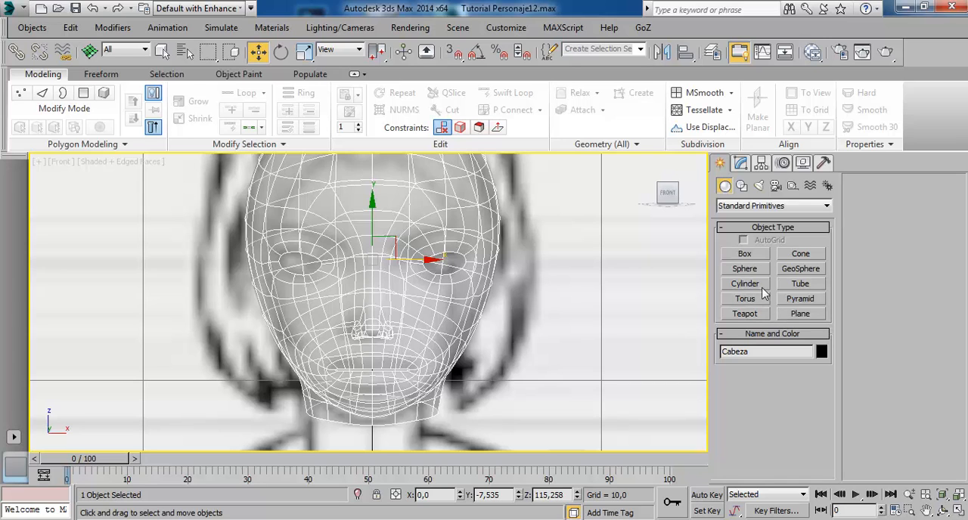
click(746, 270)
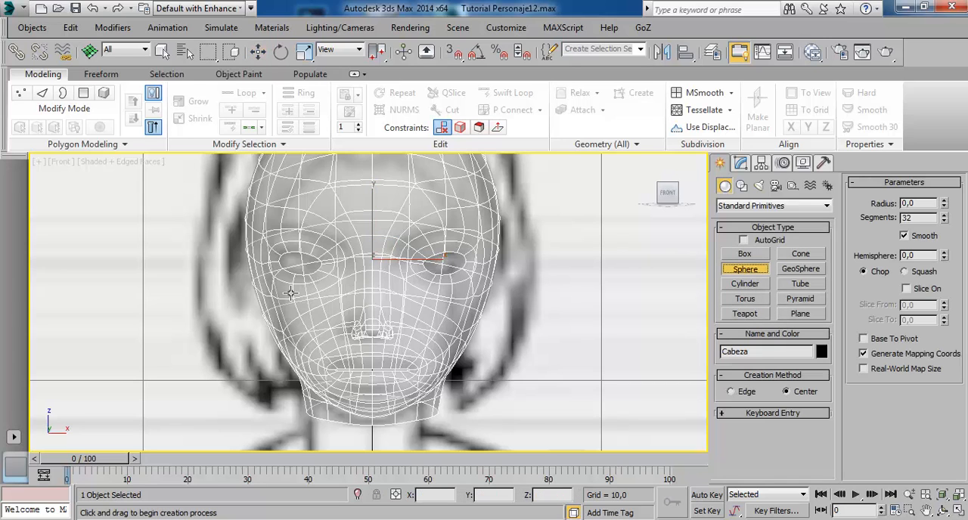
scroll(296, 316, up, 3)
scroll(292, 345, up, 4)
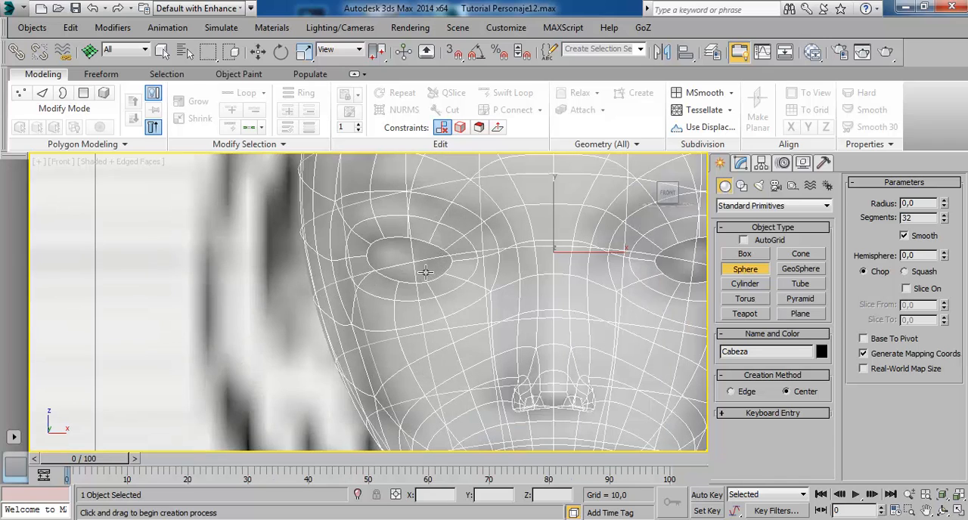
drag(414, 260, 479, 334)
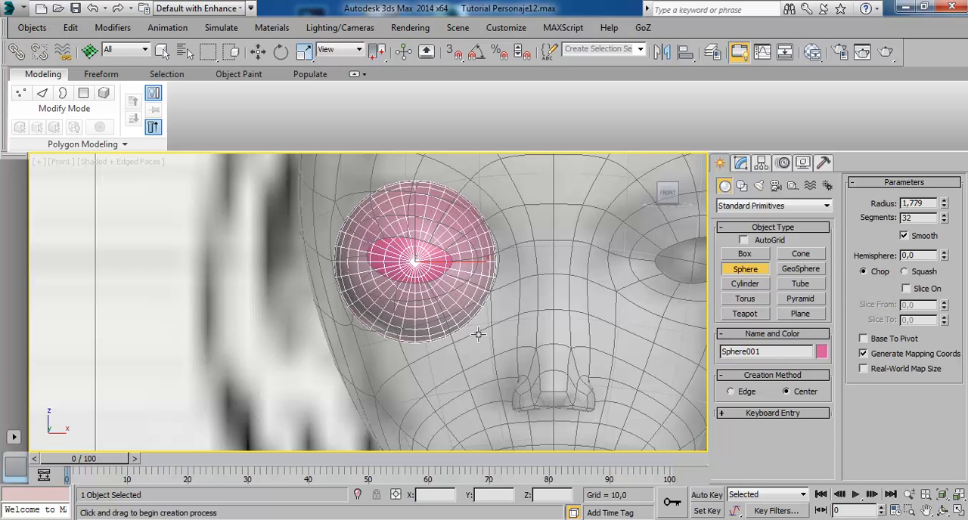
Move the eye sphere forward in the Left view, from the middle of the head to just behind the eye opening.
key(alt+w)
right_click(288, 345)
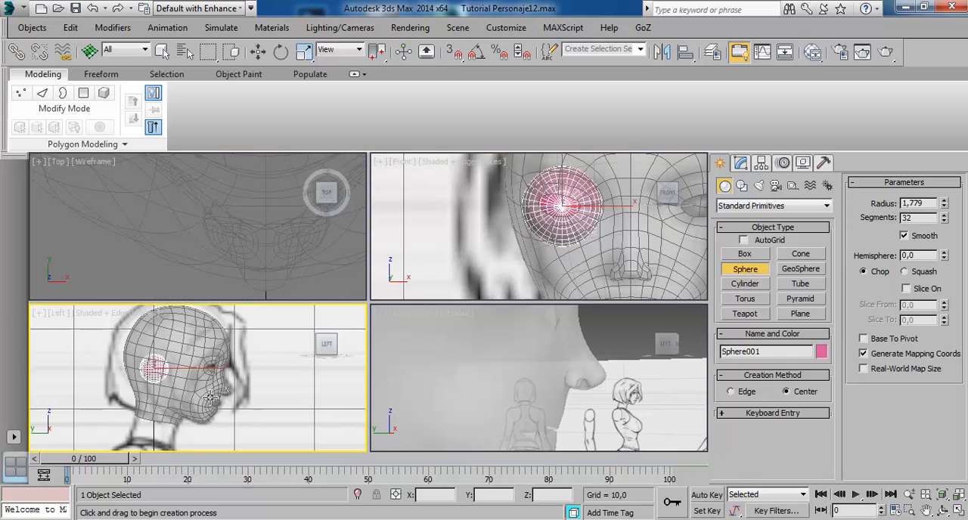
key(alt+w)
click(282, 55)
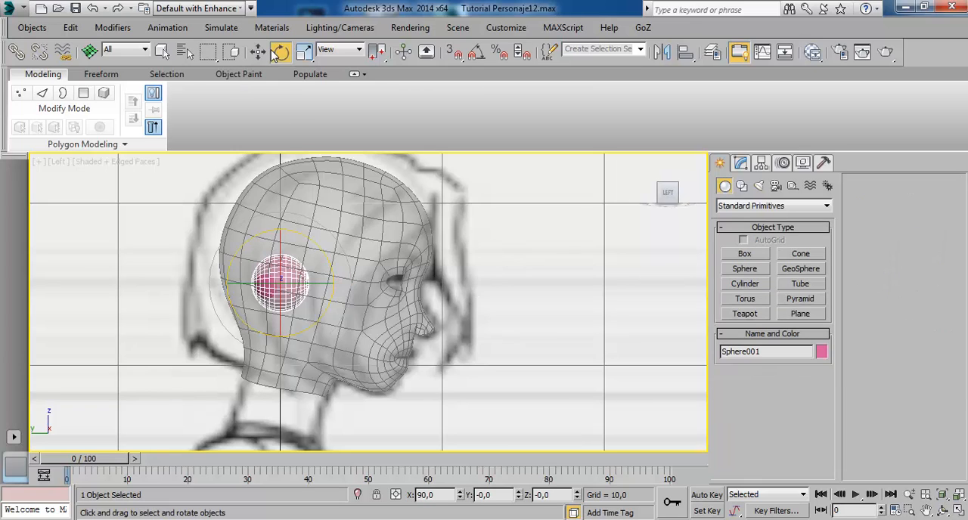
click(260, 57)
drag(345, 294, 444, 294)
drag(442, 293, 440, 296)
key(alt+w)
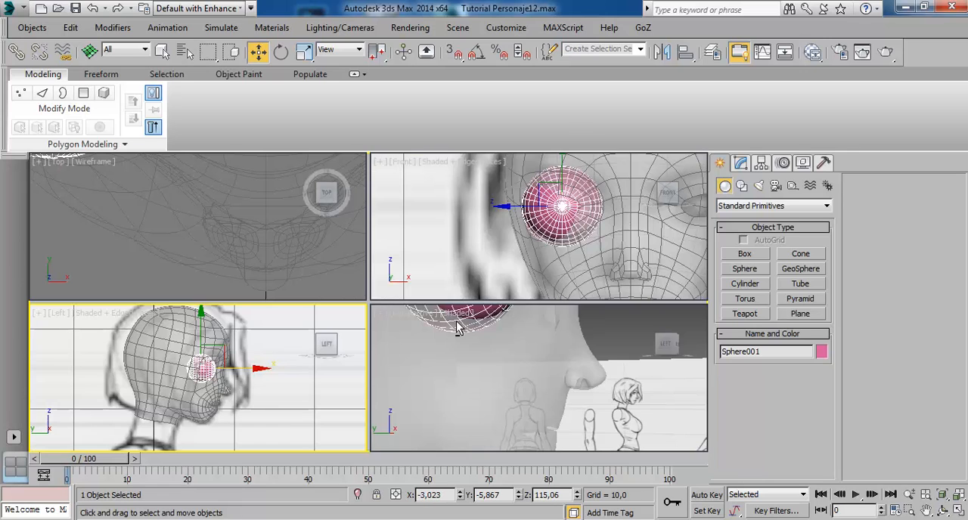
key(alt+w)
Select the head mesh and hide it, leaving the eye sphere alone against the side reference drawing.
click(409, 231)
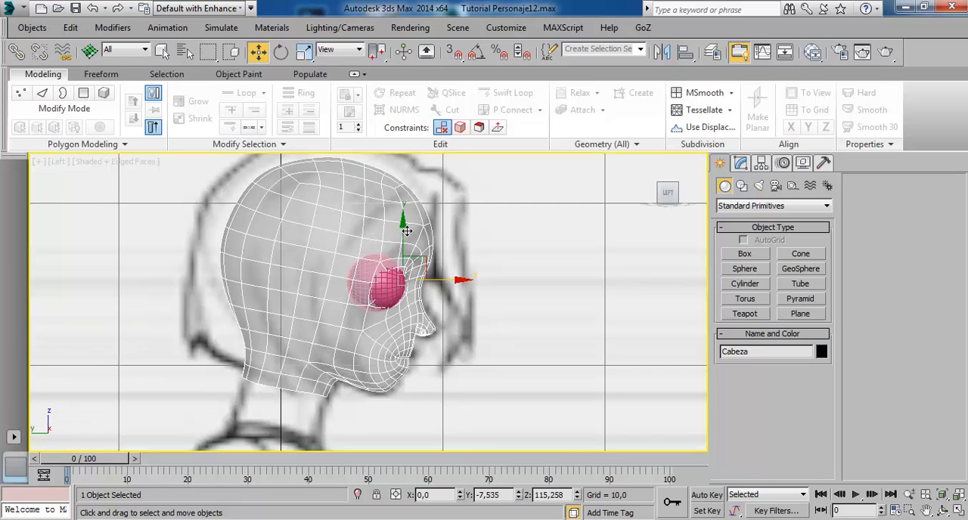
right_click(336, 214)
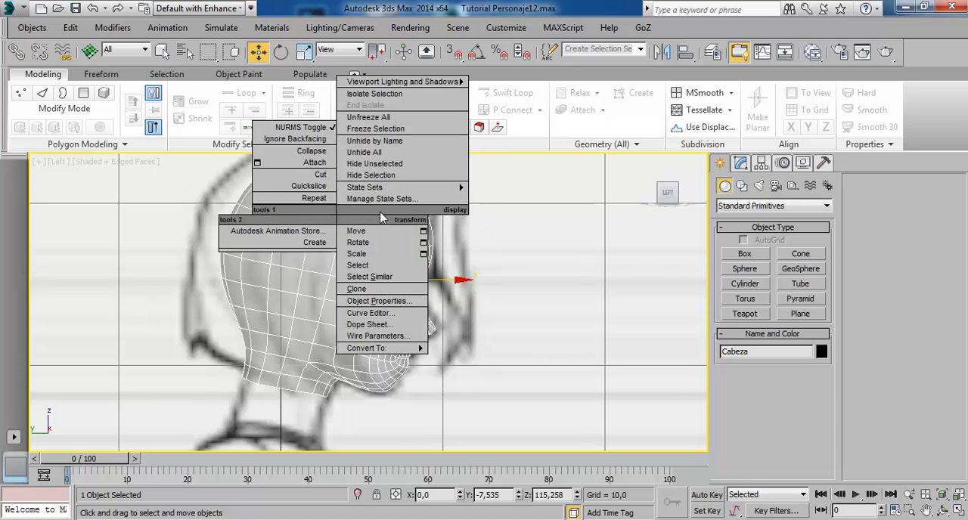
click(298, 300)
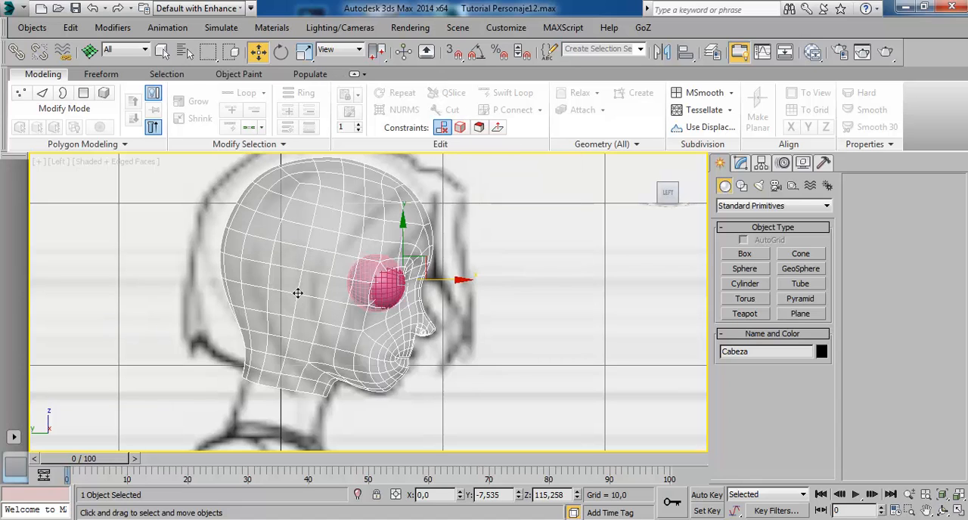
right_click(288, 271)
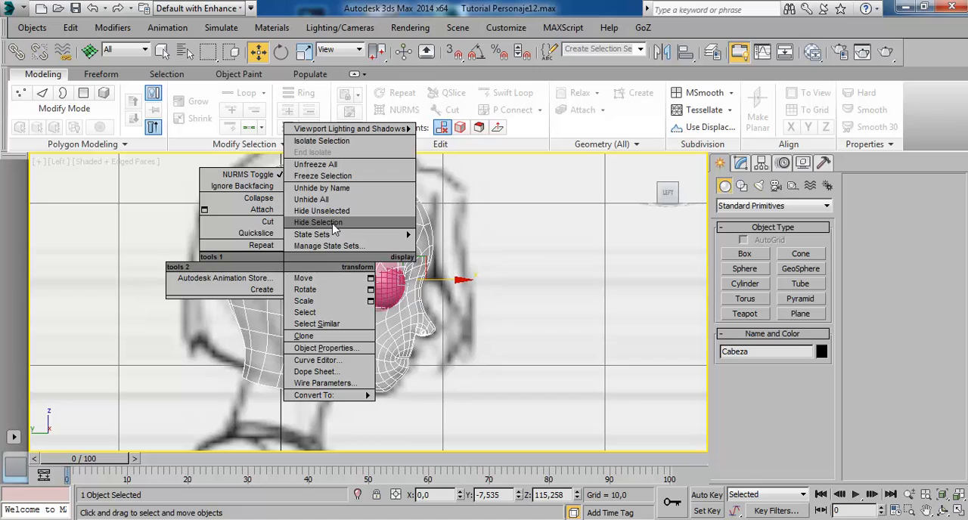
click(318, 222)
Make the eye sphere see-through and shift it slightly backward to Y -5.745, fitting the eye in the side reference drawing.
scroll(468, 307, up, 4)
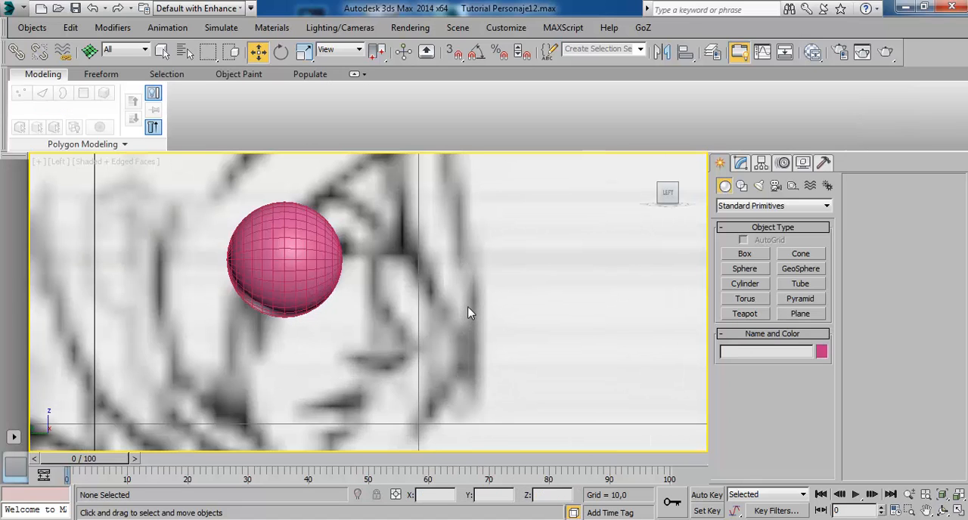
click(302, 266)
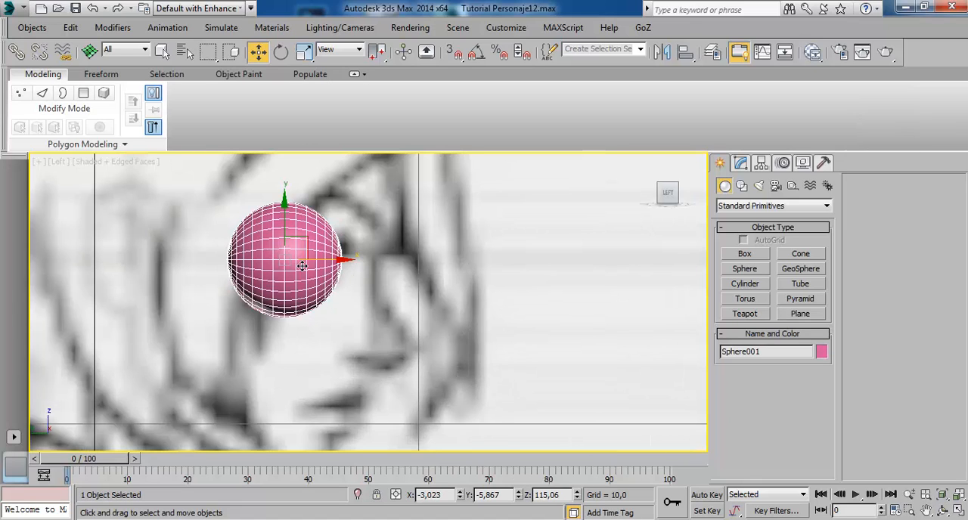
key(alt+x)
scroll(418, 301, up, 2)
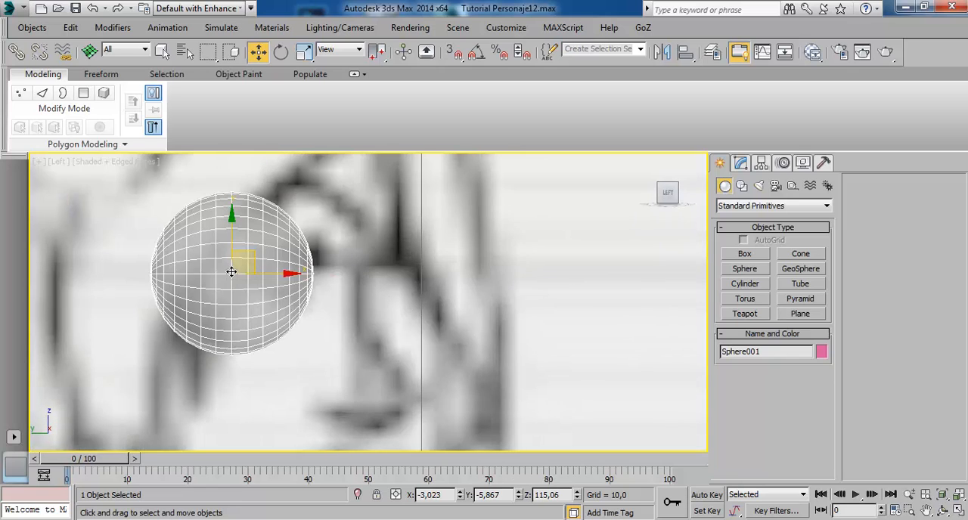
mouse_move(299, 283)
mouse_down()
mouse_move(233, 291)
mouse_move(294, 301)
mouse_up()
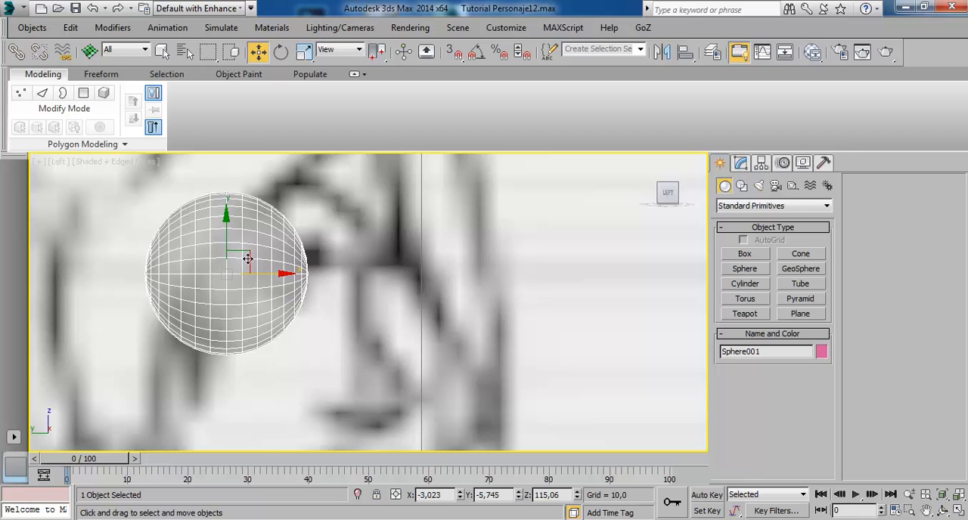
Set the eye sphere's radius to 1.8 and its segments to 16, then deselect it.
click(741, 164)
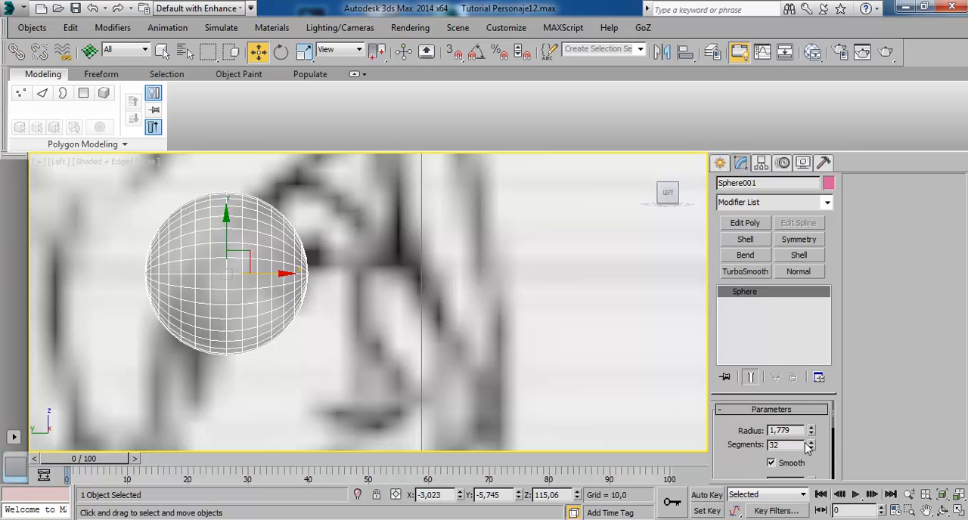
double_click(779, 446)
double_click(785, 432)
text(1,8)
key(Return)
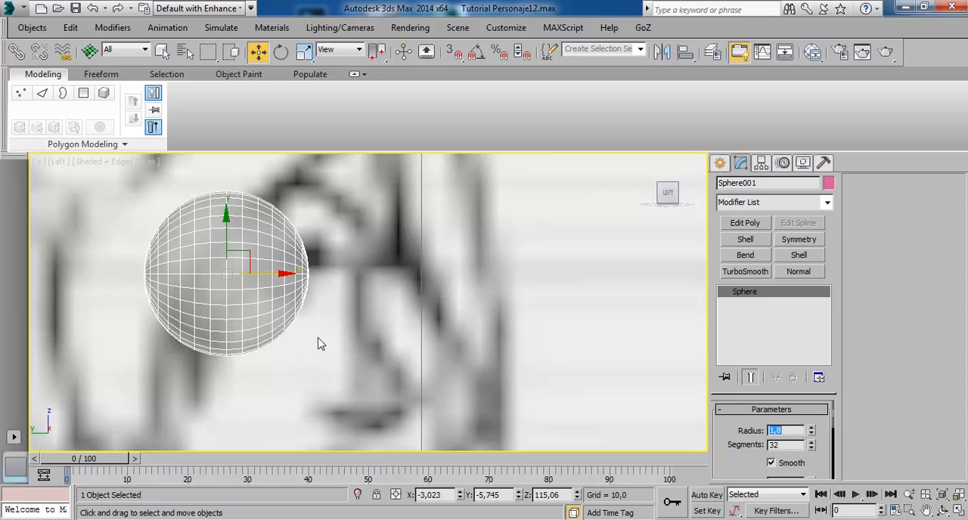
double_click(783, 446)
text(16)
key(Return)
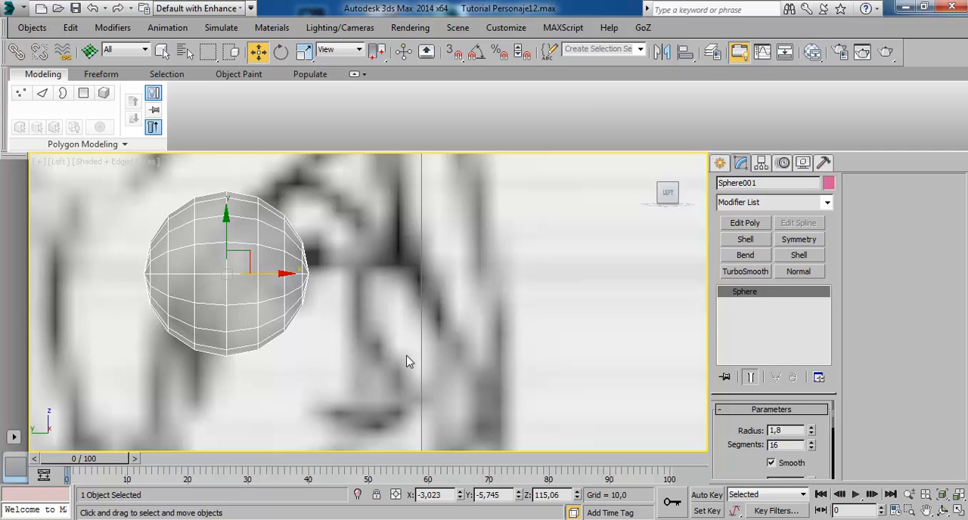
click(374, 291)
Check the sphere against the front and side drawings and unhide all objects without unhiding the layers.
key(alt+w)
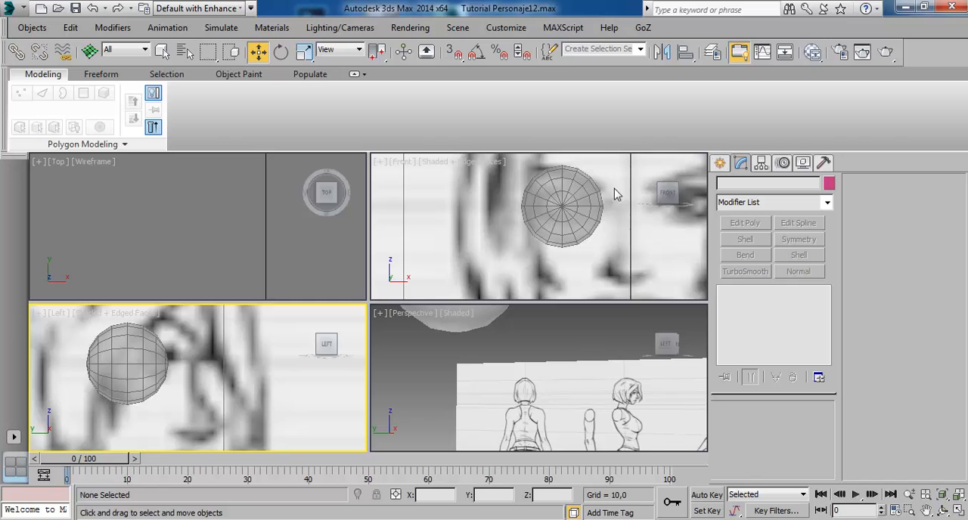
key(alt+w)
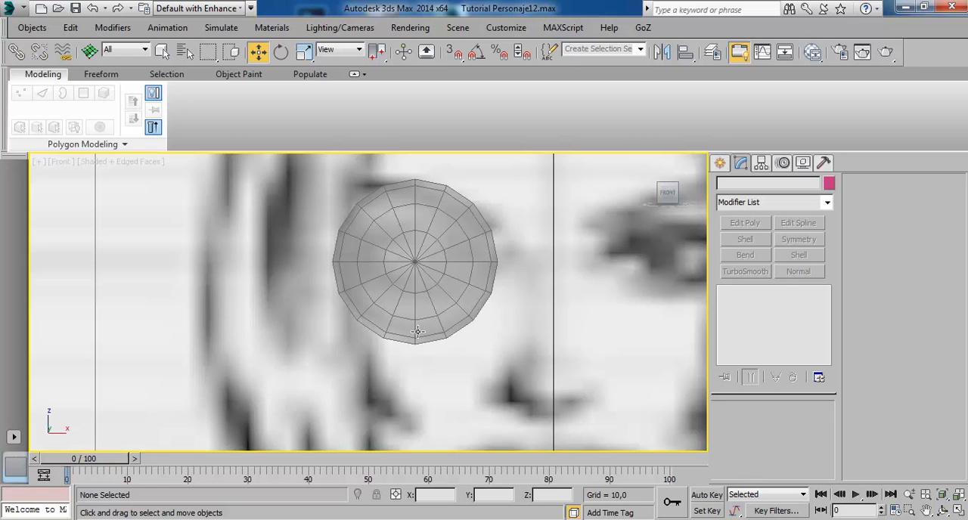
key(alt+w)
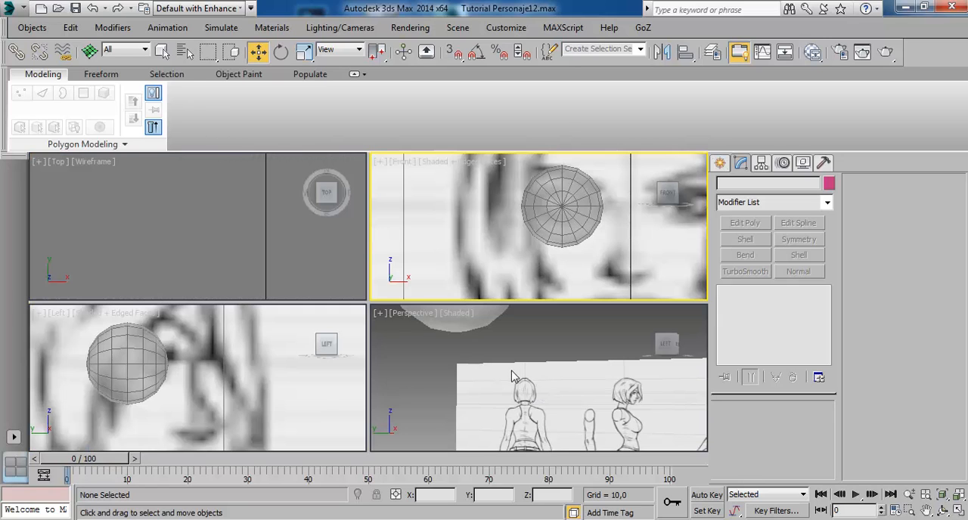
click(173, 385)
click(536, 257)
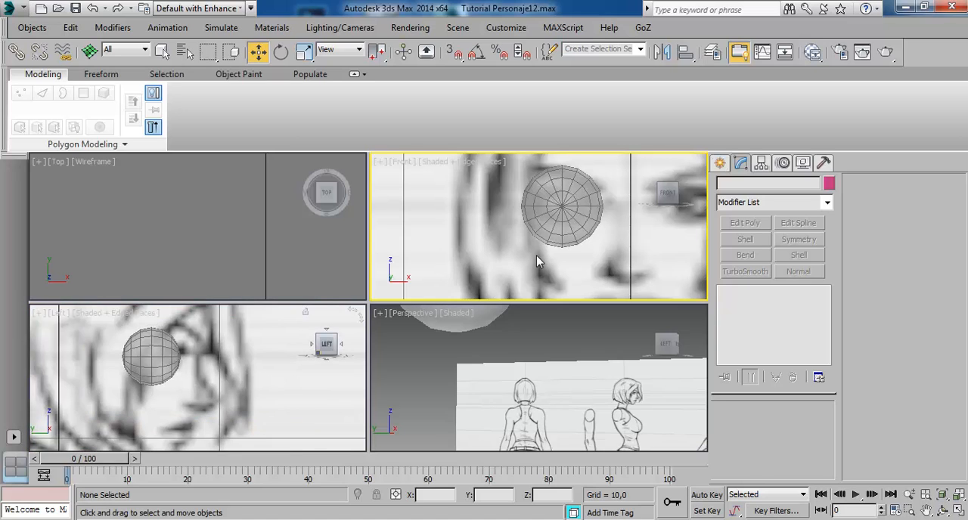
key(alt+w)
right_click(552, 221)
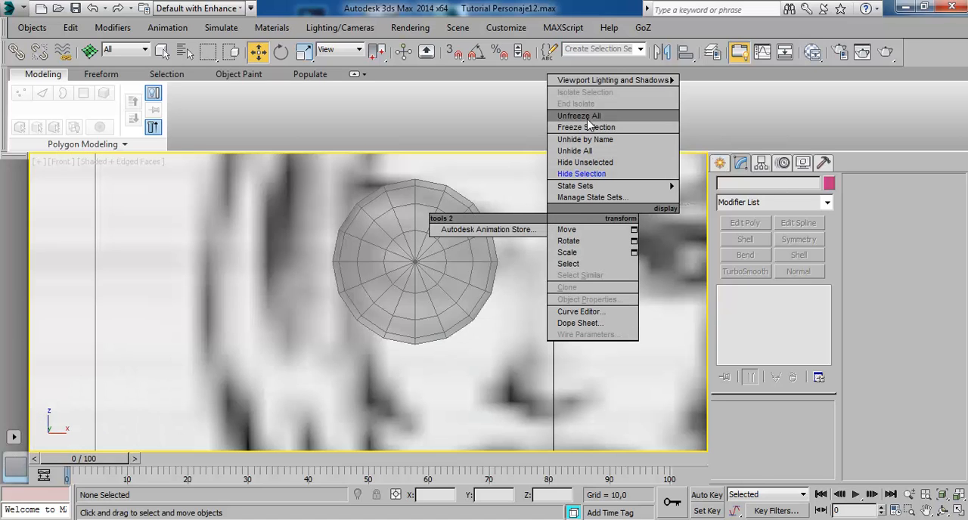
click(592, 158)
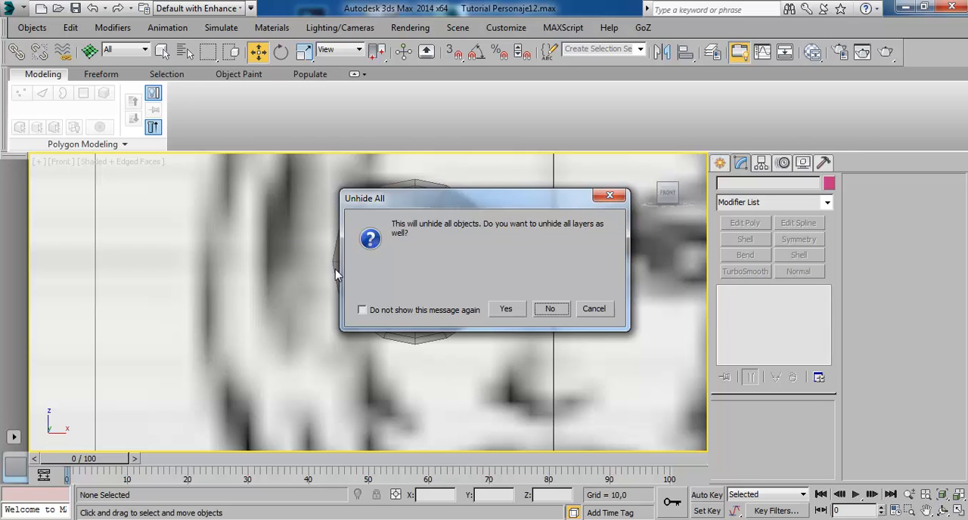
click(552, 309)
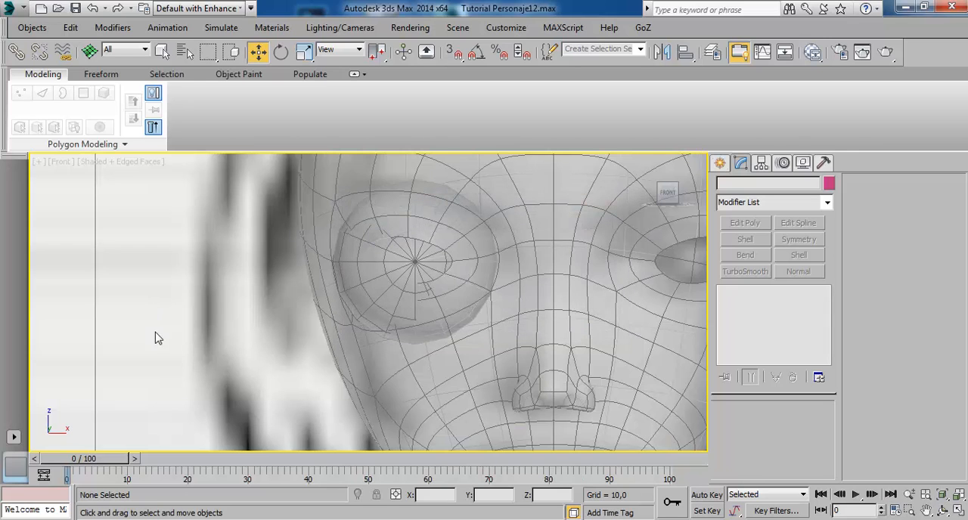
Turn off see-through display for the head and the eye sphere so both are shaded solid.
middle_drag(327, 286, 237, 342)
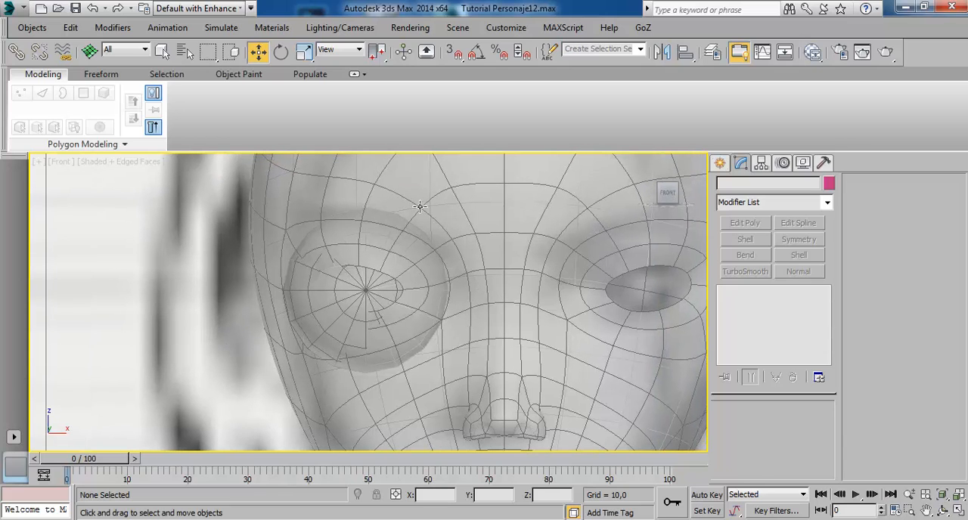
click(487, 243)
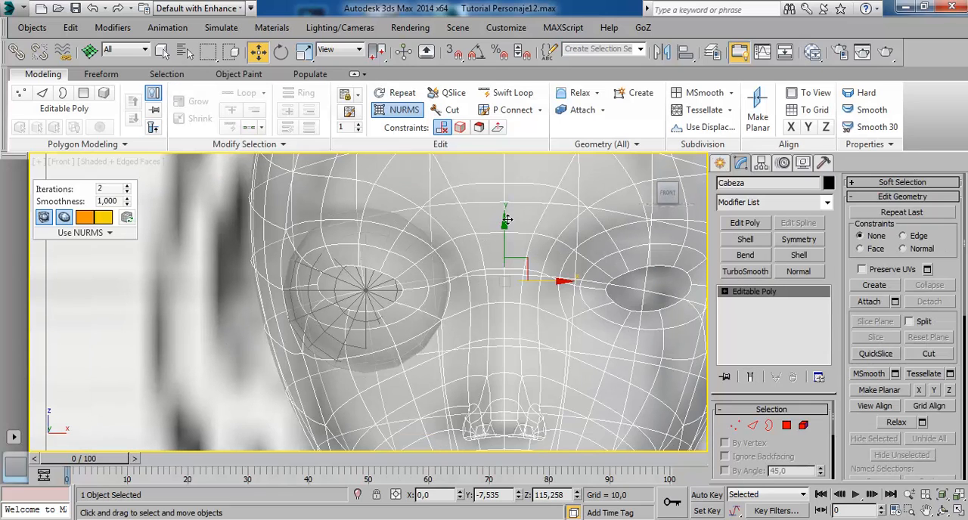
key(alt+w)
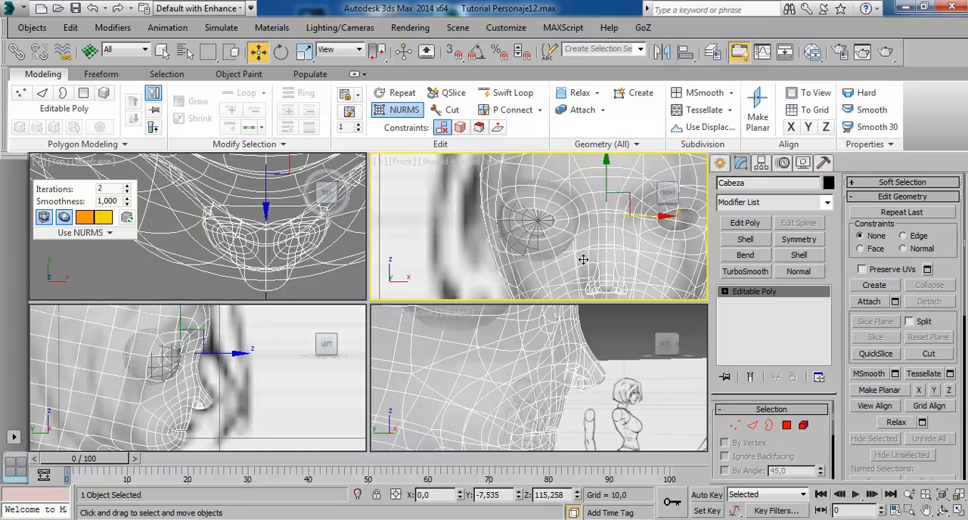
key(alt+x)
click(543, 234)
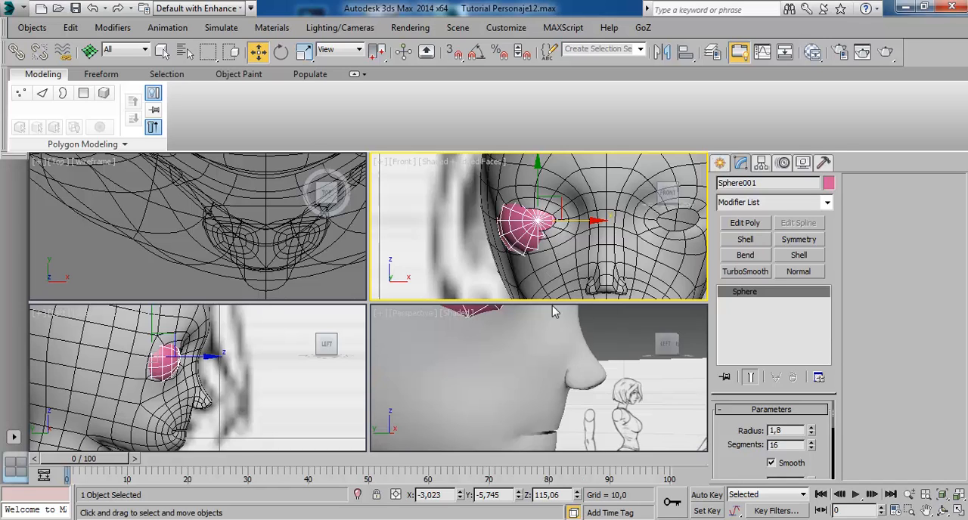
Orbit the Perspective view around the head to examine how the eye sphere sits in the socket.
key(alt+w)
scroll(425, 253, down, 3)
alt+middle_drag(429, 252, 314, 301)
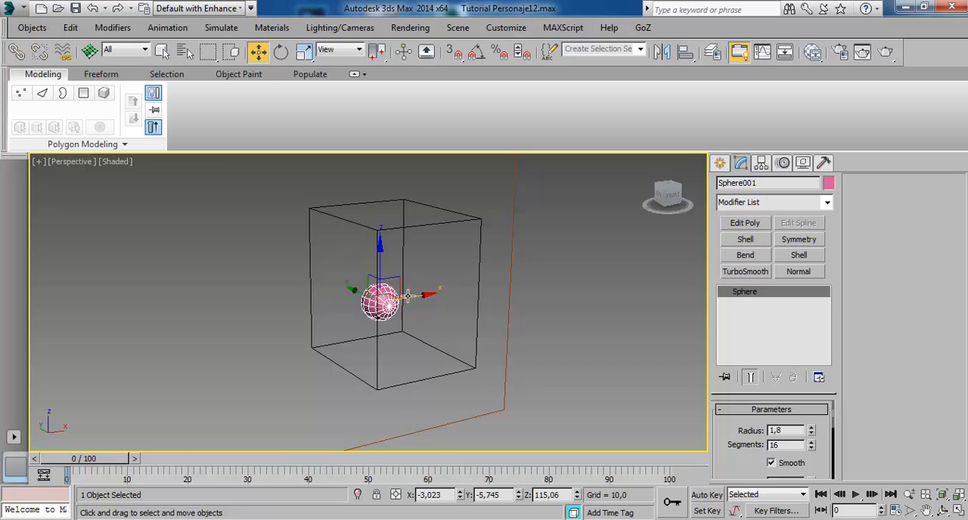
mouse_move(404, 293)
alt+middle_down()
mouse_move(439, 321)
mouse_move(437, 310)
mouse_move(385, 316)
alt+middle_up()
scroll(406, 319, up, 2)
key(alt+w)
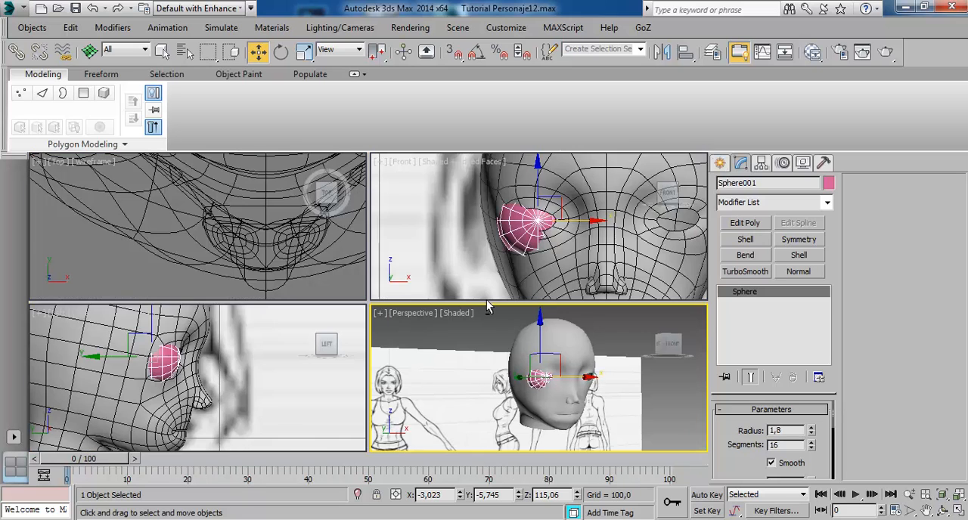
Check the eye sphere in the Left and Front views, then select the head mesh and hide it.
key(alt+w)
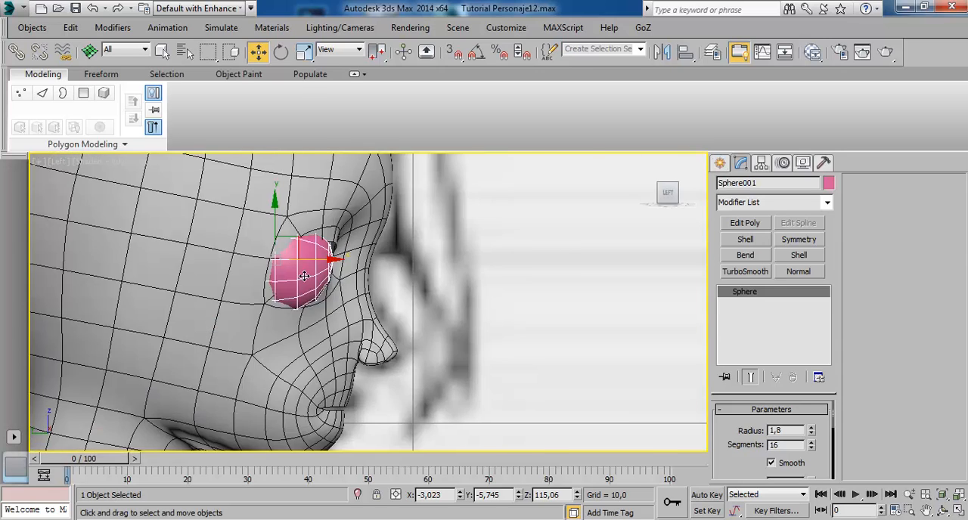
scroll(303, 276, up, 2)
click(332, 205)
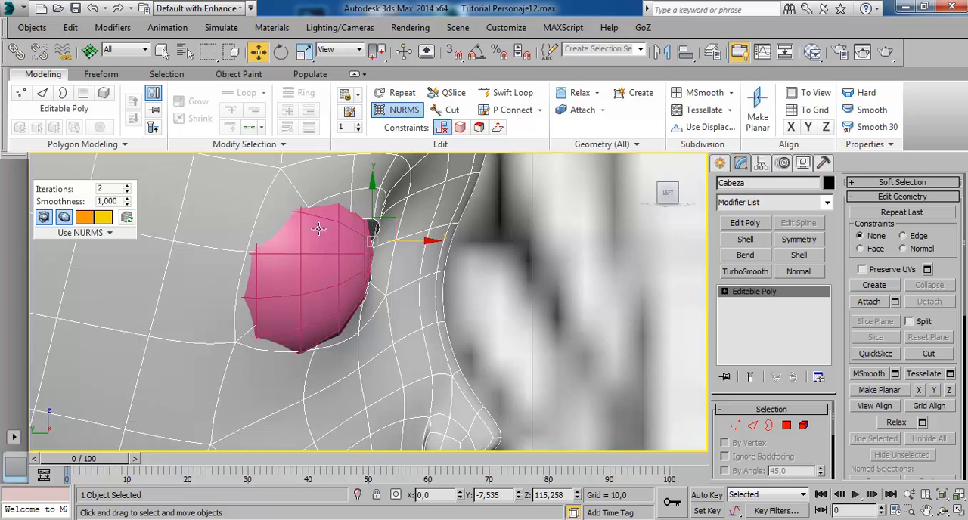
key(alt+w)
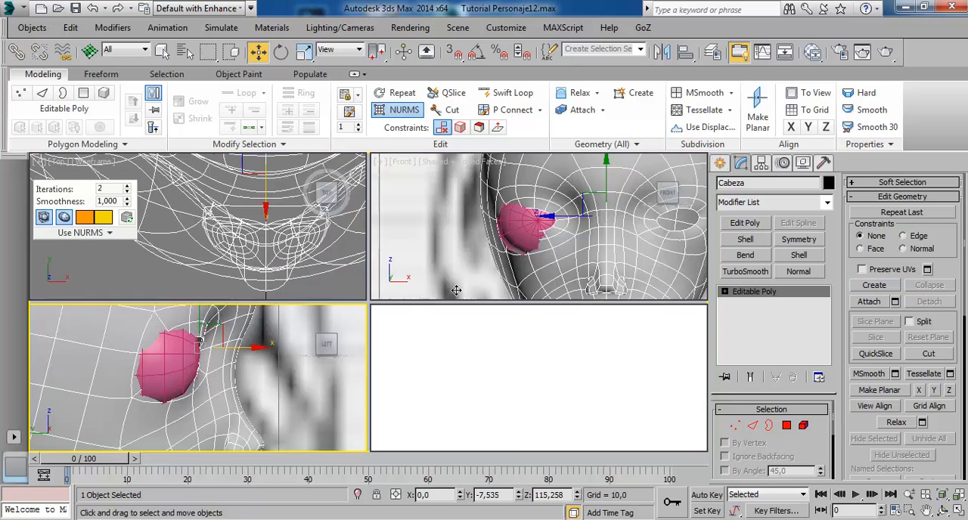
right_click(529, 249)
key(alt+w)
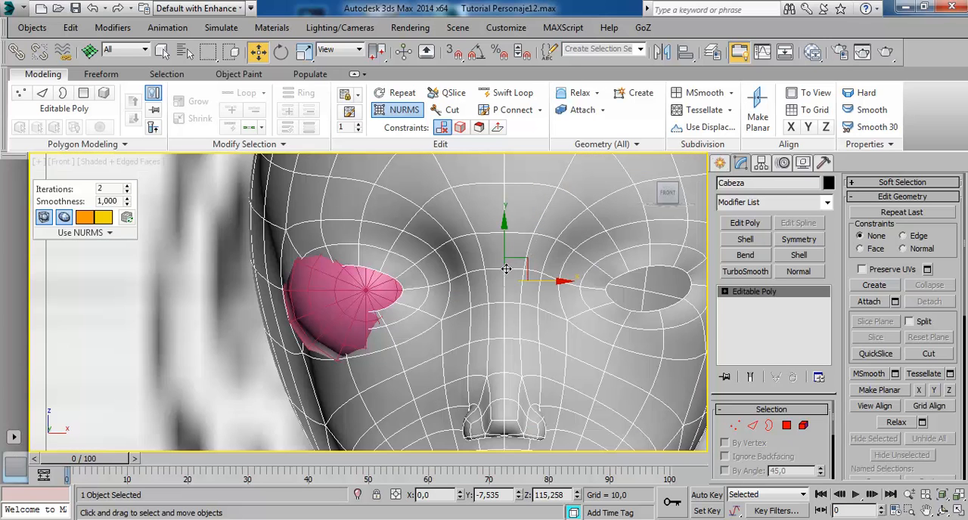
click(344, 297)
click(476, 278)
right_click(477, 278)
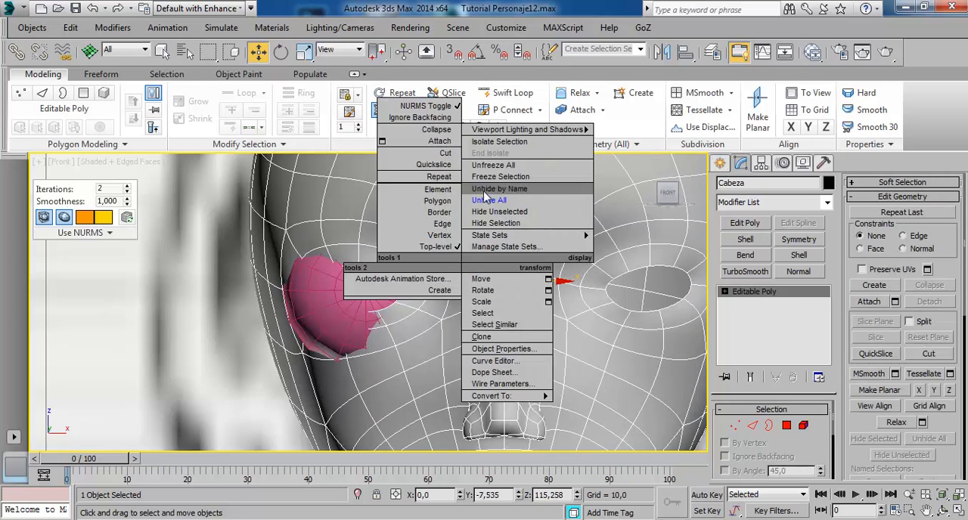
click(498, 231)
Make the eye sphere see-through and shift it about 0.08 toward the nose and 0.015 up in the Front view.
click(379, 289)
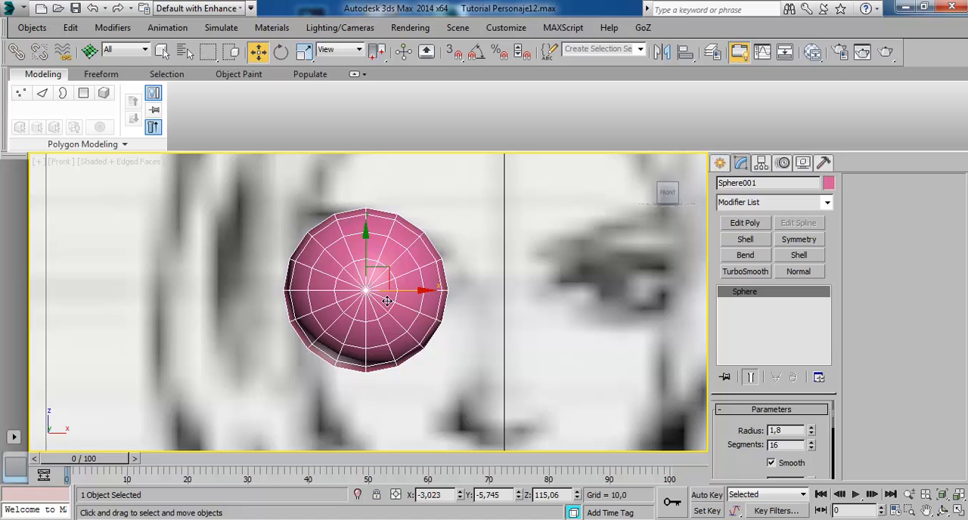
key(alt+x)
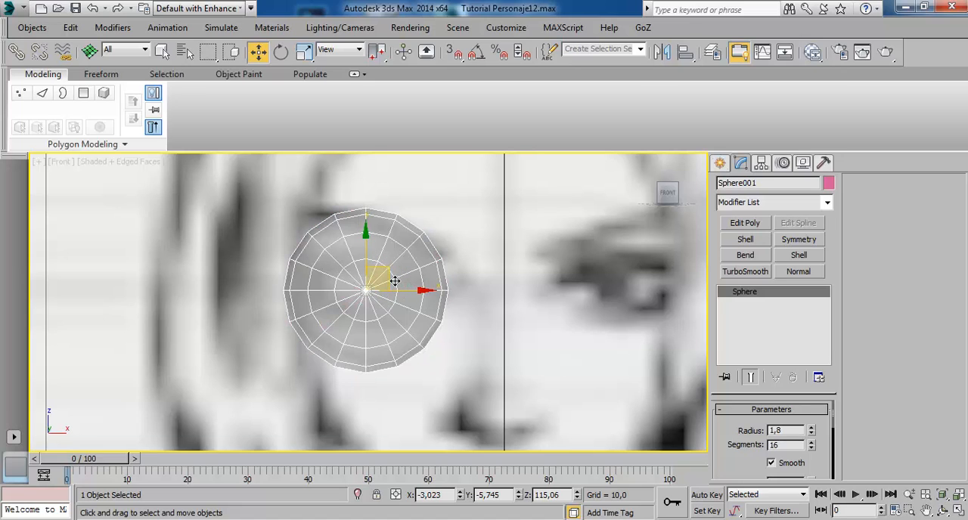
mouse_move(395, 281)
mouse_down()
mouse_move(221, 286)
mouse_move(397, 280)
mouse_up()
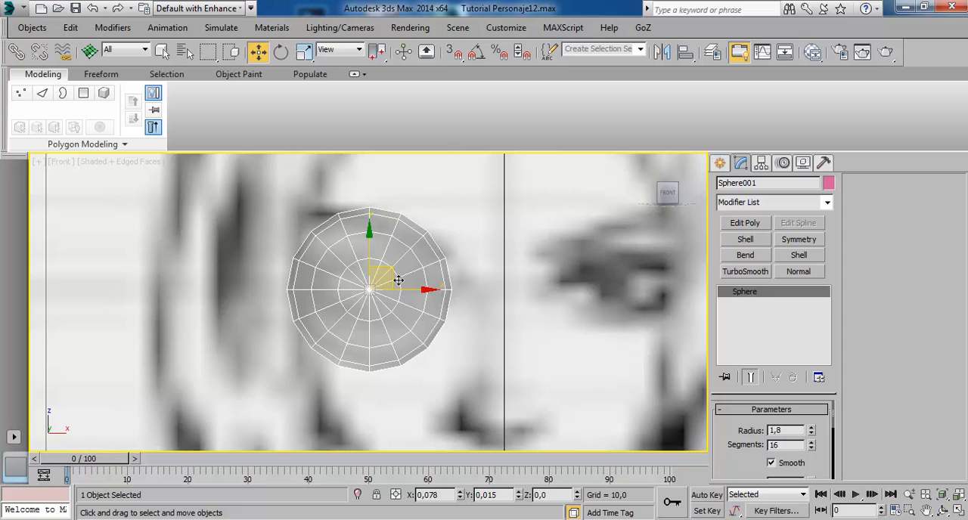
Move the eye sphere slightly forward in the Left view, to about Y -5.874, against the side drawing.
key(alt+w)
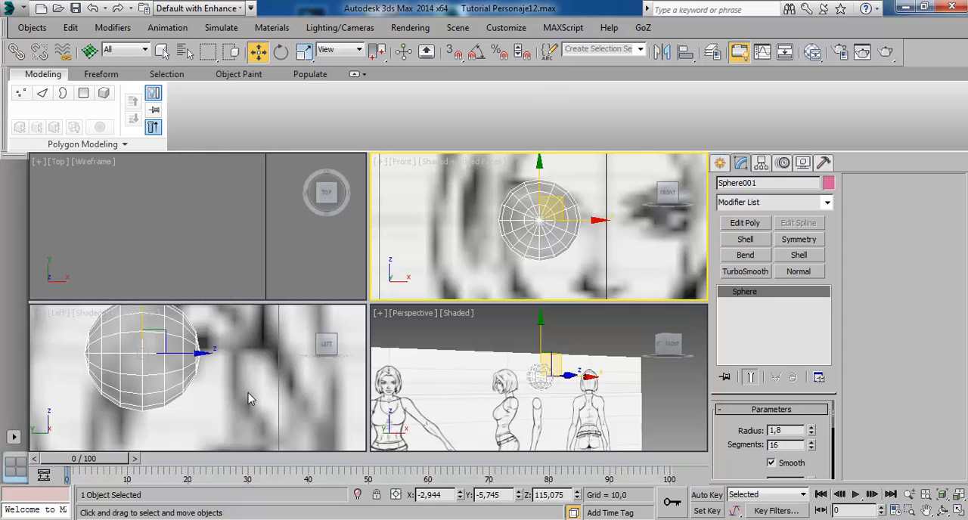
scroll(250, 399, down, 2)
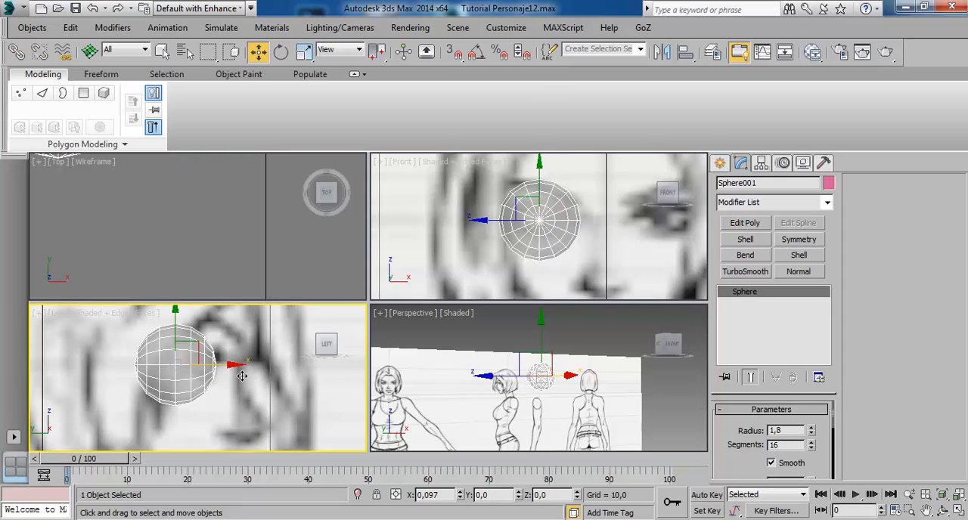
key(alt+w)
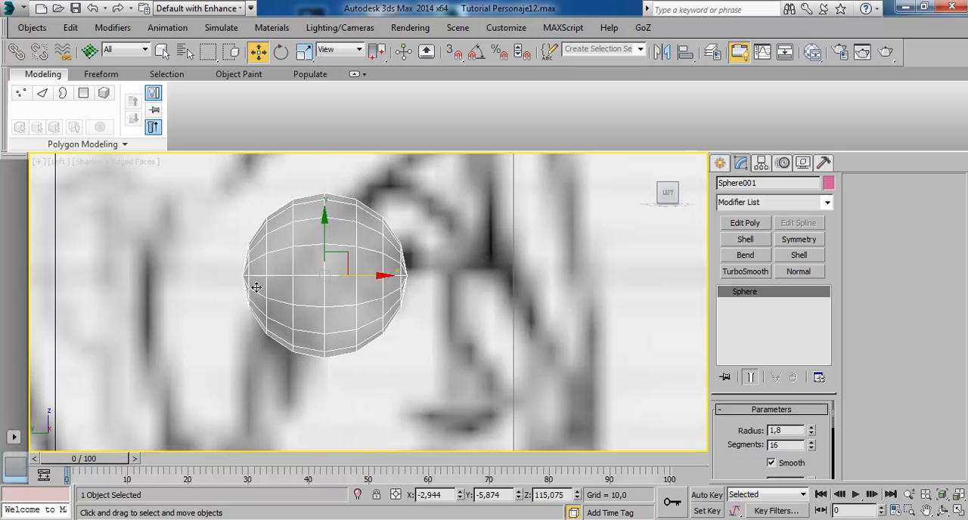
Turn off see-through display for the eye sphere and inspect it from several sides in the Perspective view.
key(alt+w)
click(553, 378)
key(alt+w)
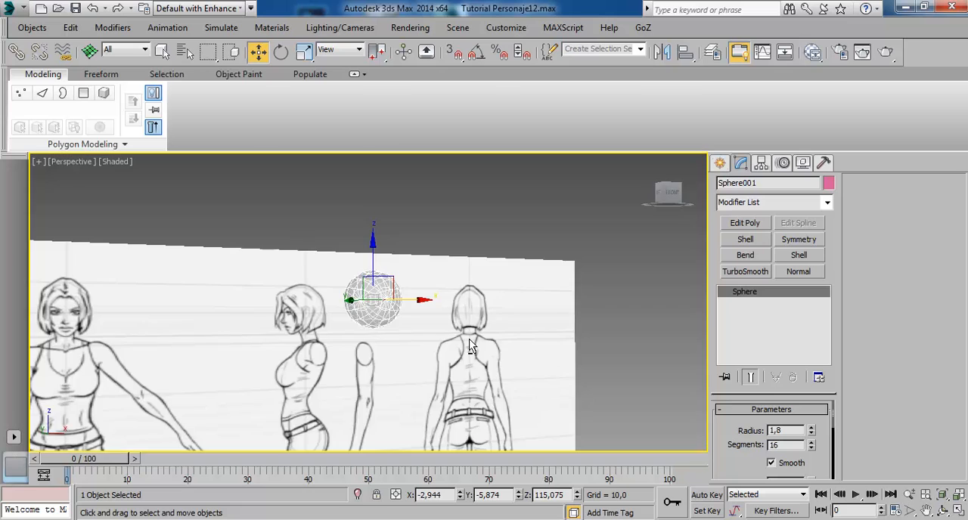
alt+middle_drag(469, 341, 501, 363)
scroll(421, 318, up, 4)
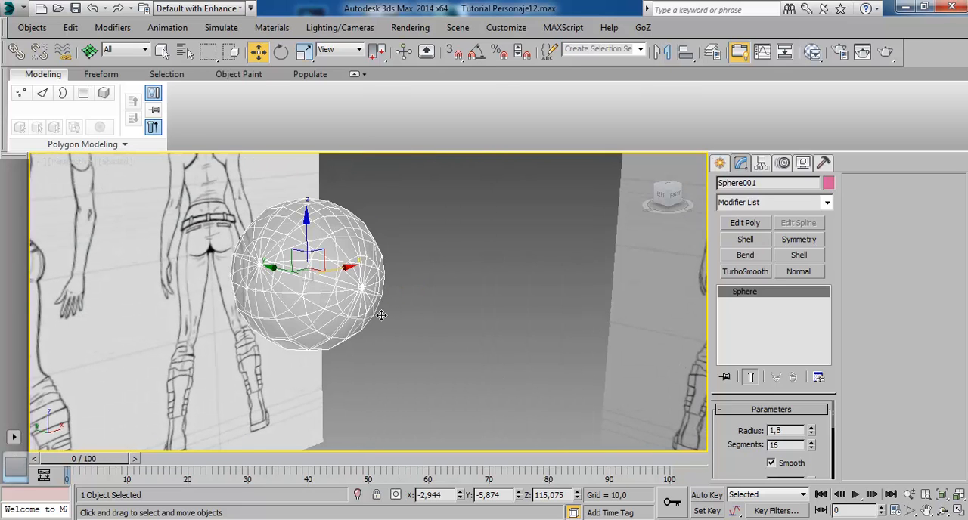
key(alt+x)
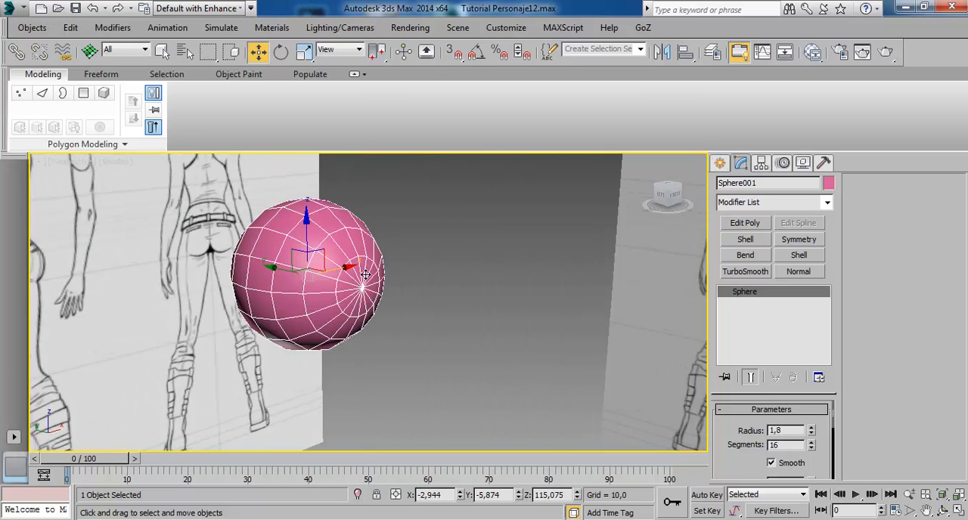
alt+middle_drag(280, 303, 448, 293)
alt+middle_drag(298, 295, 344, 295)
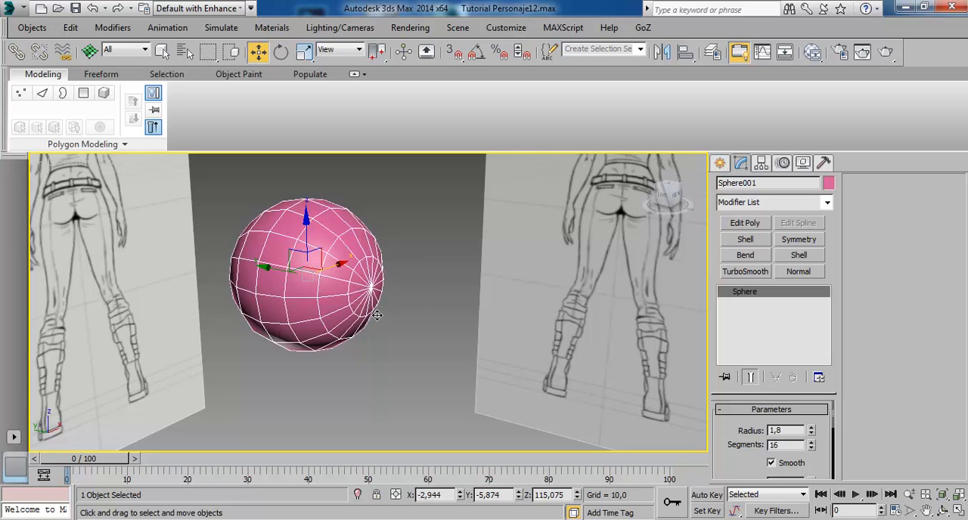
mouse_move(458, 335)
alt+middle_down()
mouse_move(302, 310)
mouse_move(218, 278)
alt+middle_up()
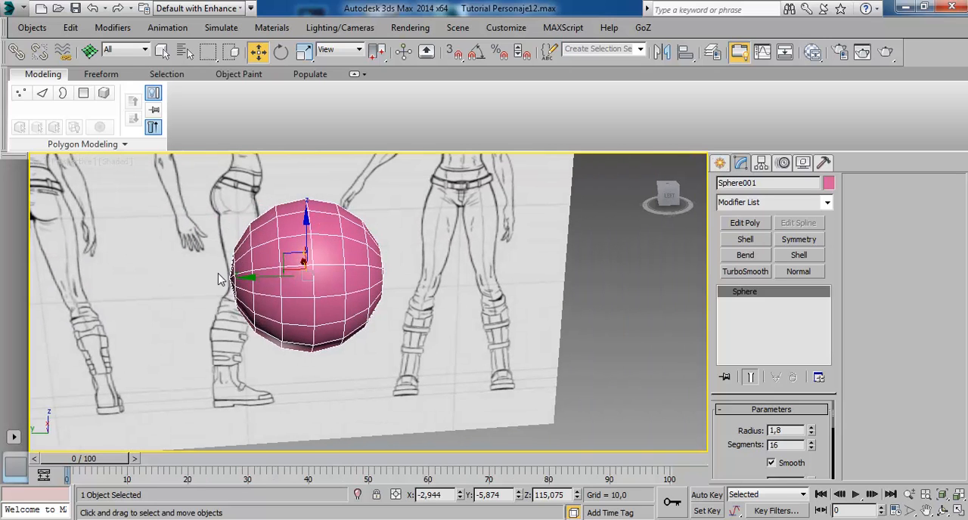
alt+middle_drag(382, 285, 442, 302)
Unhide all objects without unhiding the layers.
key(alt+w)
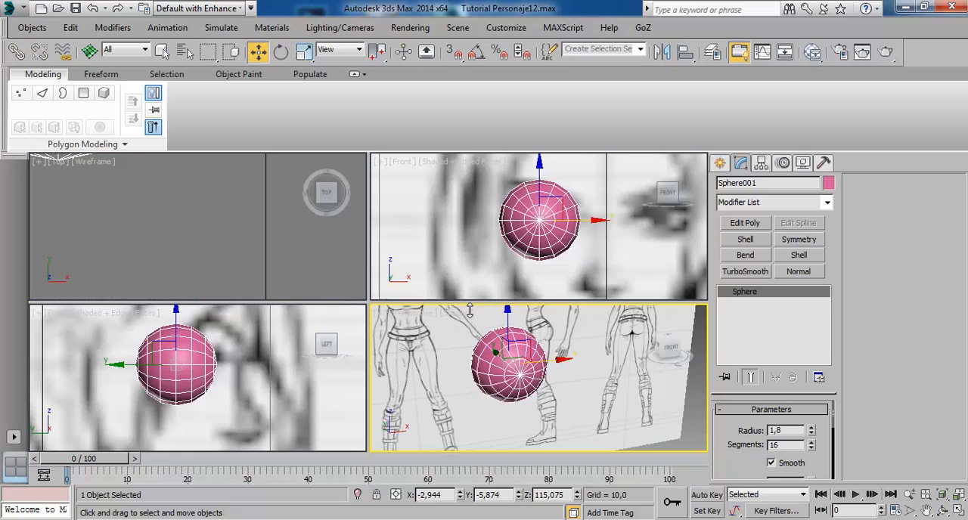
right_click(443, 330)
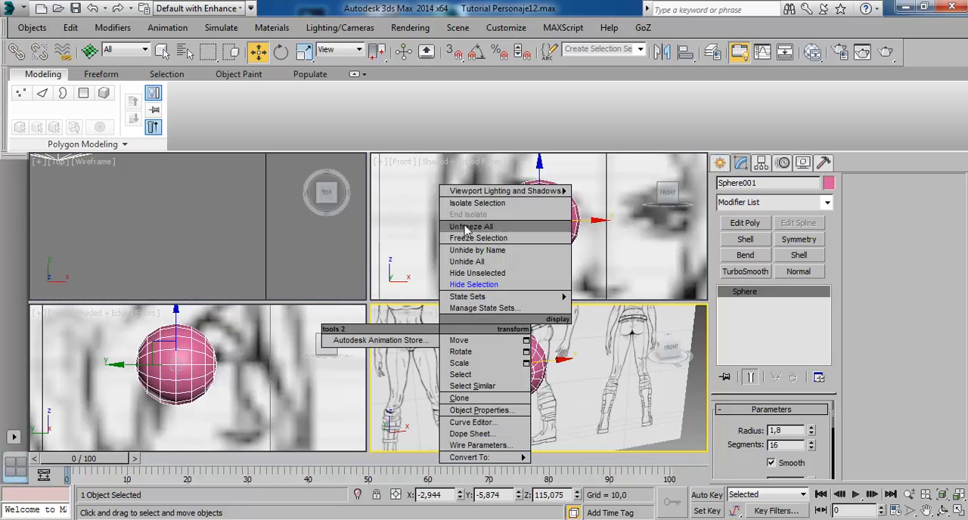
click(477, 262)
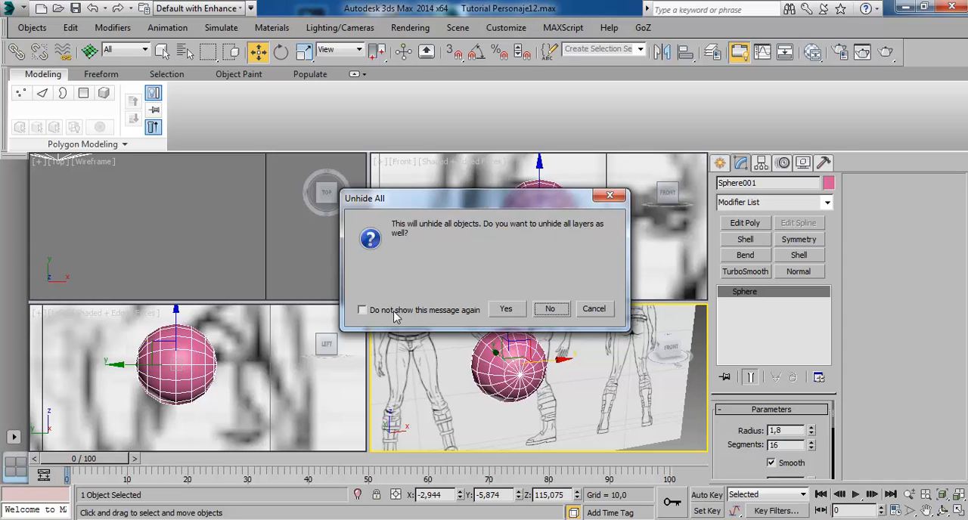
click(549, 310)
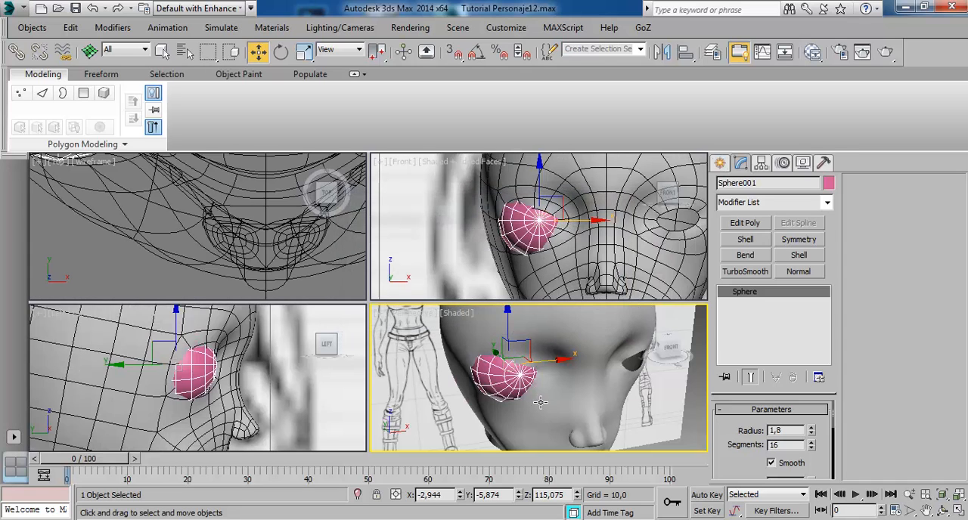
Select the head mesh in the Perspective view and switch to editing its vertices around the eye sphere.
key(alt+w)
alt+middle_drag(426, 323, 408, 278)
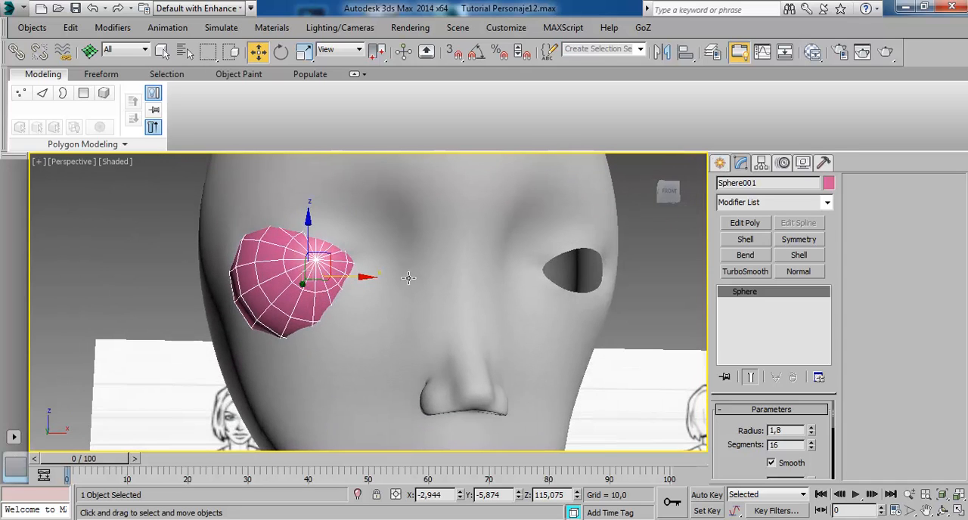
click(283, 215)
alt+middle_drag(284, 214, 456, 326)
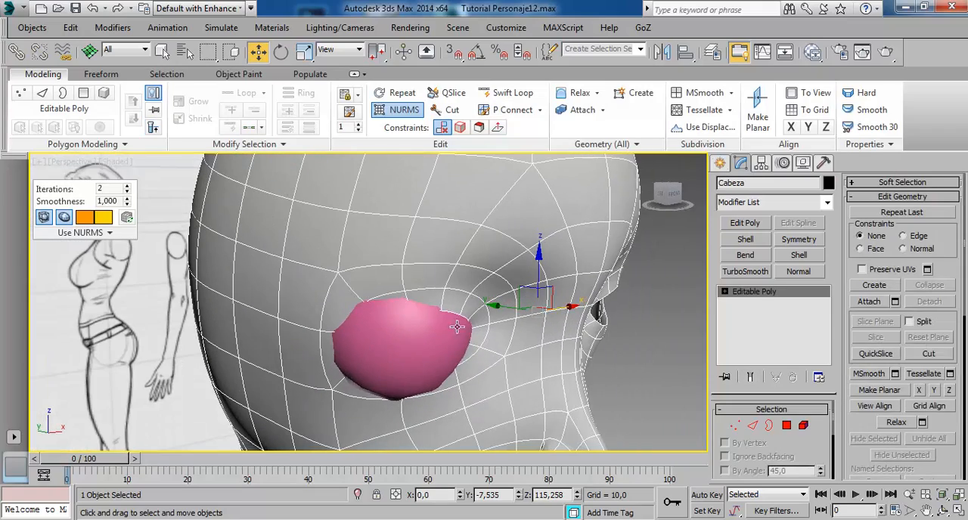
alt+middle_drag(431, 365, 495, 344)
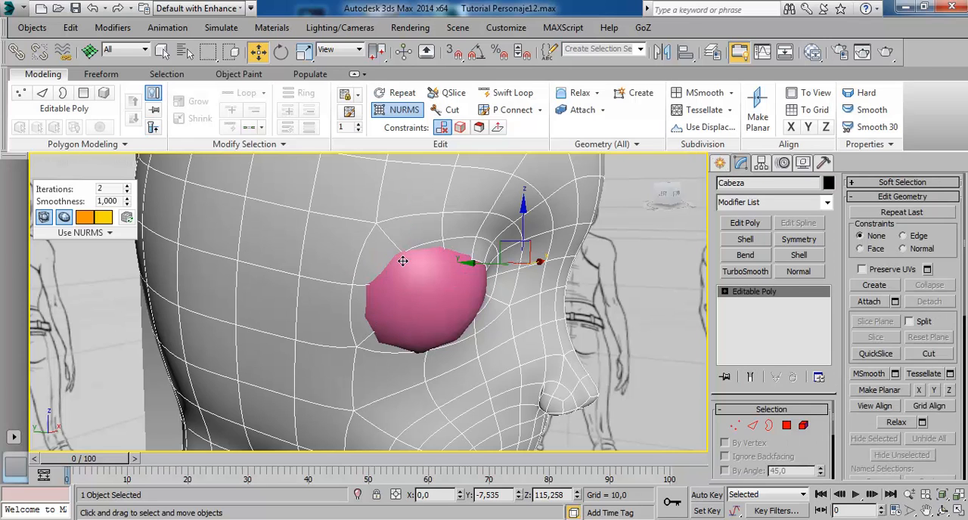
click(725, 292)
click(751, 302)
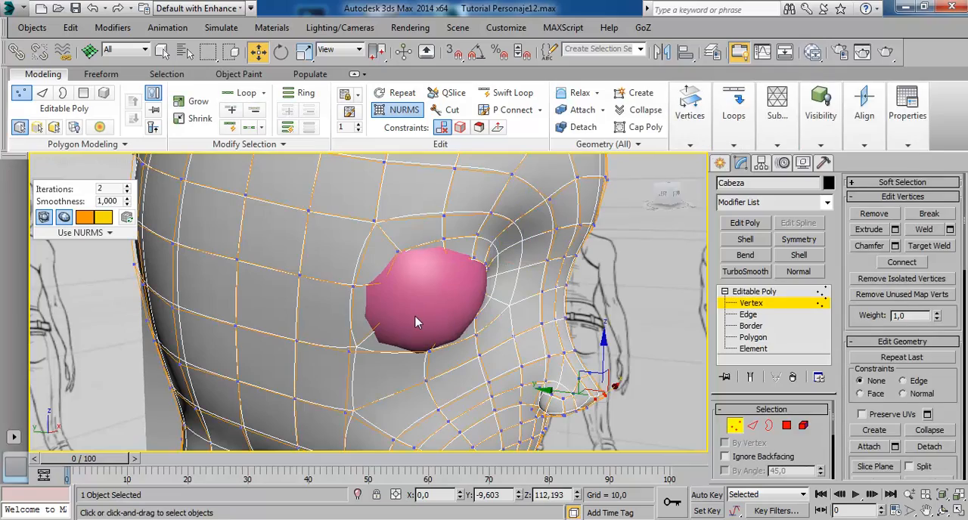
Select a vertex at the eye opening's outer corner in wireframe and compare it with the sphere in shaded display.
key(F3)
mouse_move(420, 324)
alt+middle_down()
mouse_move(392, 328)
mouse_move(405, 304)
alt+middle_up()
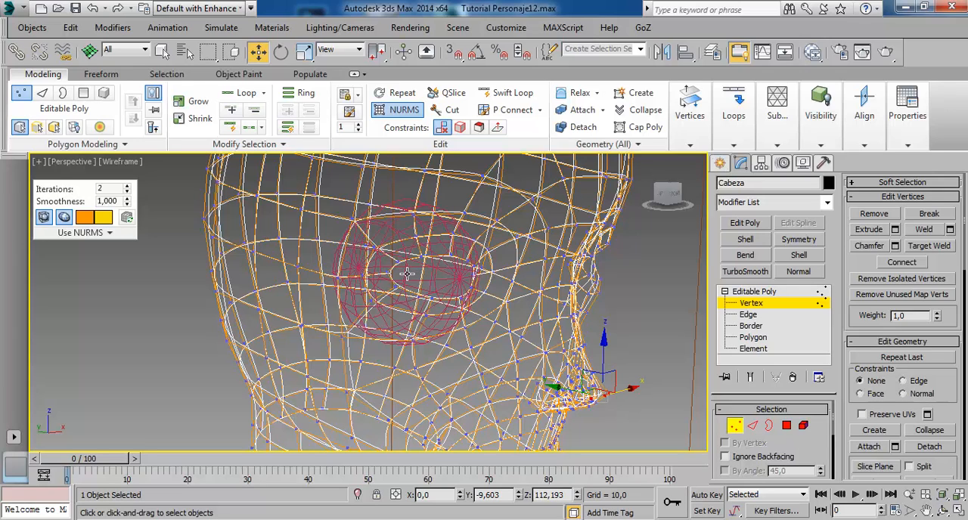
click(406, 272)
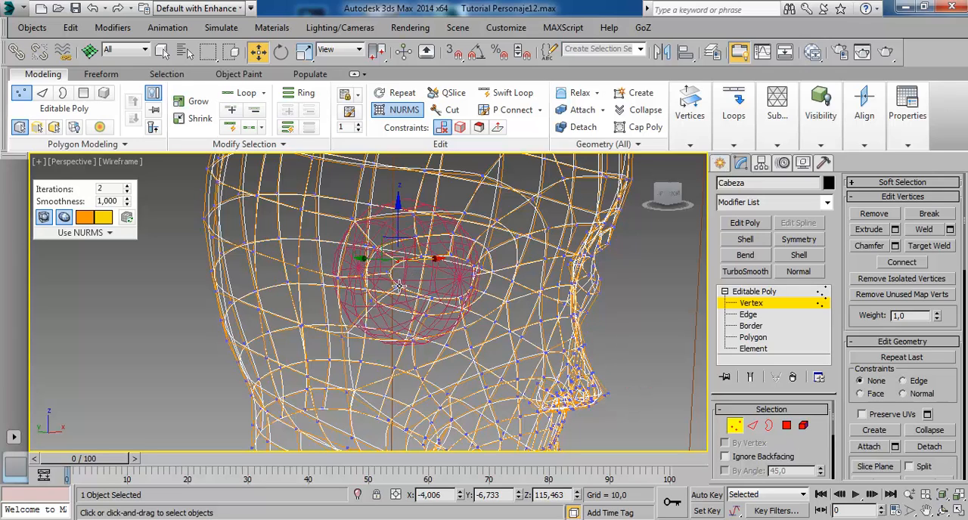
click(403, 294)
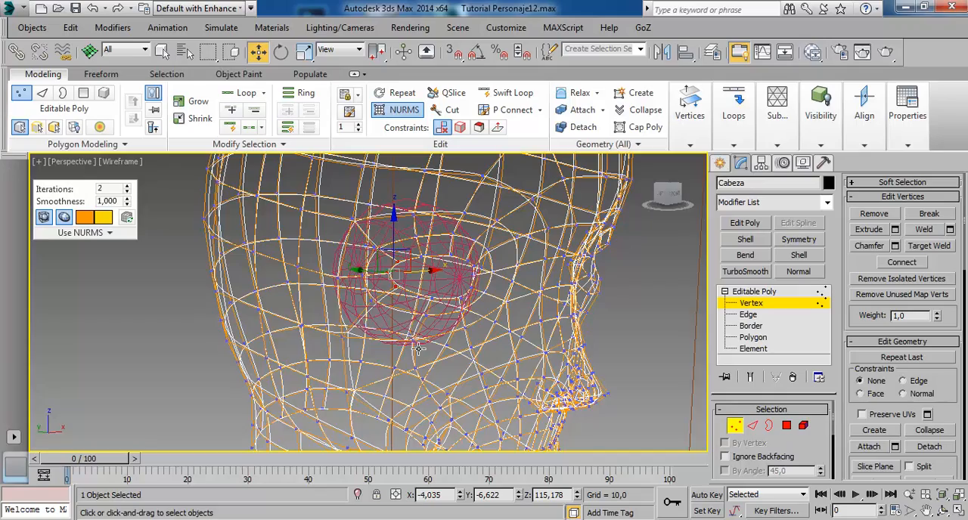
key(F3)
mouse_move(436, 337)
alt+middle_down()
mouse_move(435, 351)
mouse_move(371, 288)
alt+middle_up()
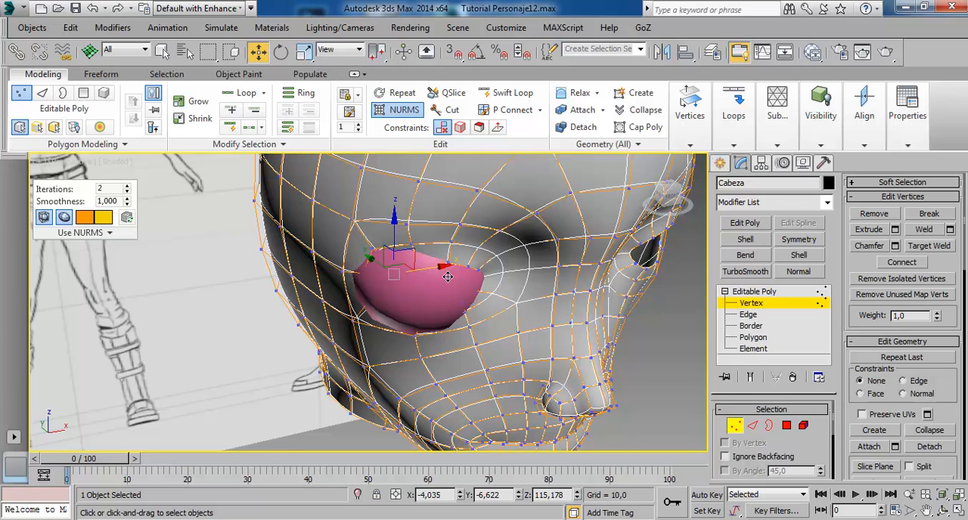
drag(448, 277, 429, 284)
Show the Front view in wireframe and select the border of the eye opening around the sphere.
key(alt+w)
right_click(531, 239)
key(alt+w)
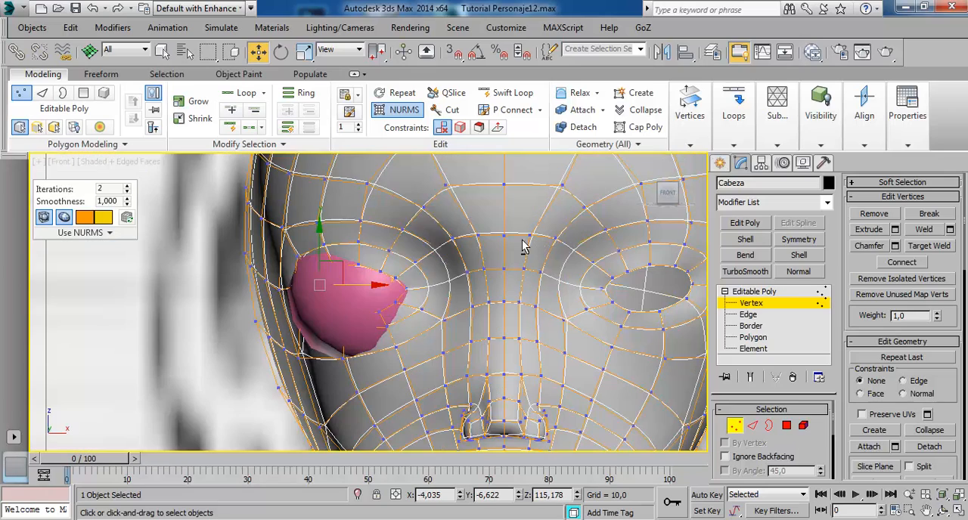
key(F3)
scroll(363, 288, up, 4)
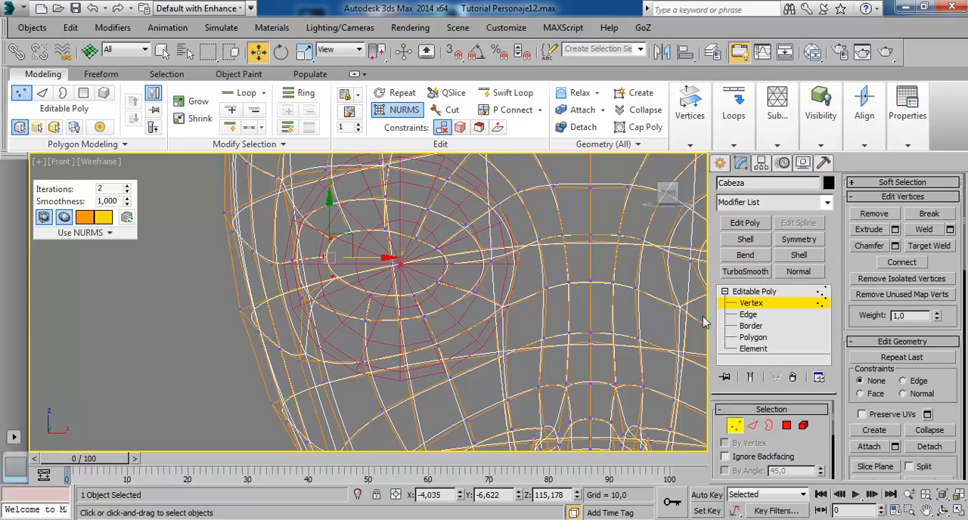
click(750, 325)
click(407, 243)
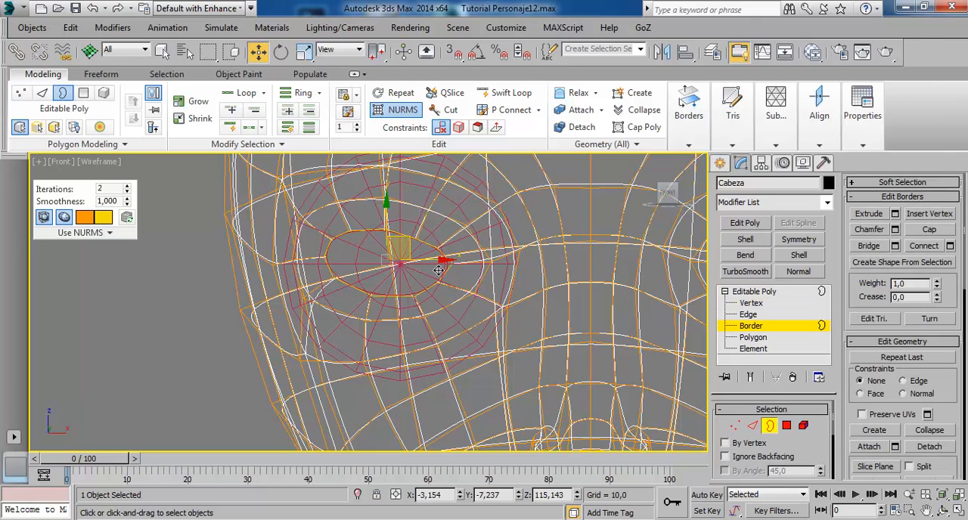
Scale up the selected eye-opening border in the Front view using the View reference coordinate system.
click(309, 56)
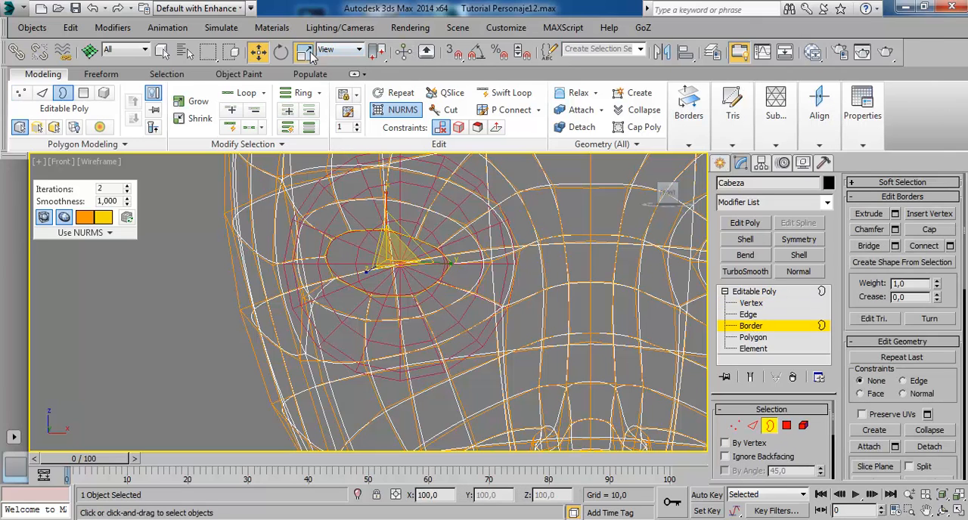
click(346, 51)
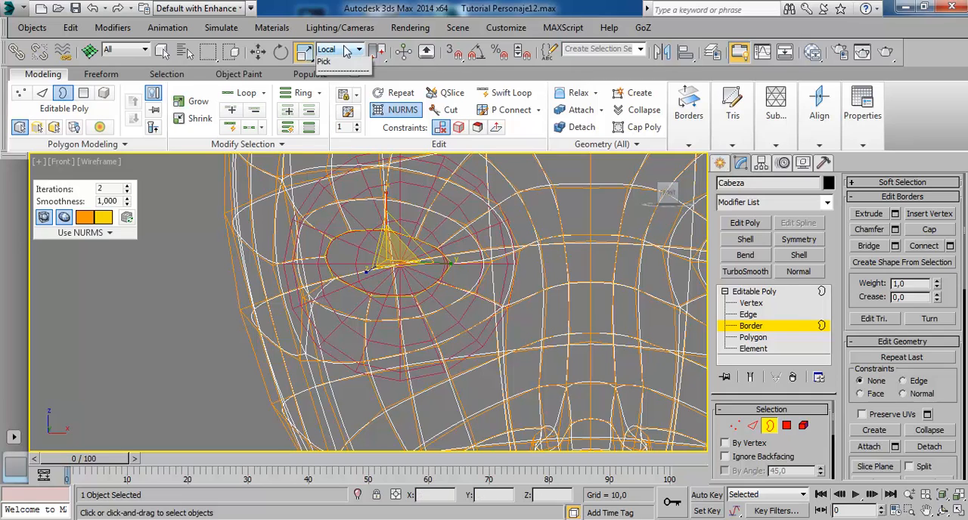
click(336, 61)
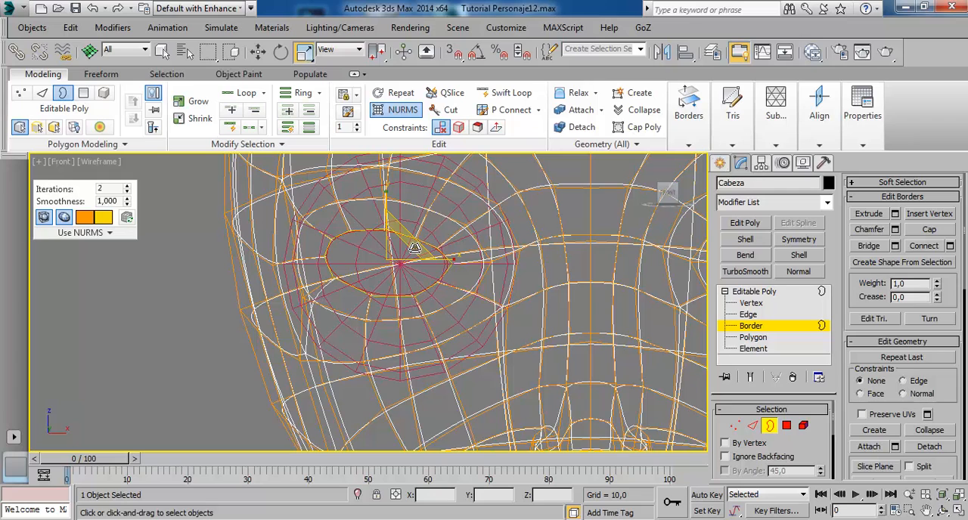
drag(414, 248, 398, 195)
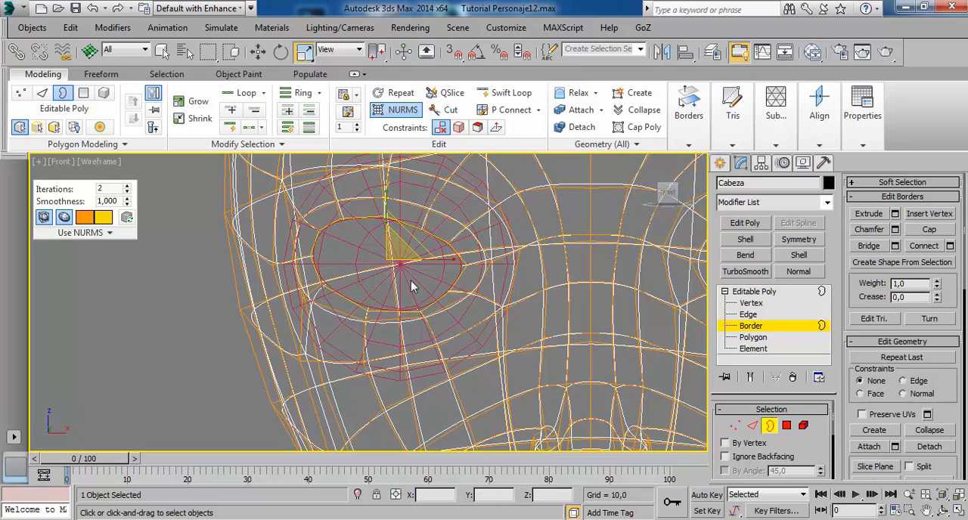
Select the eye sphere in the wireframe Left view and move it slightly back into the head.
key(alt+w)
key(alt+w)
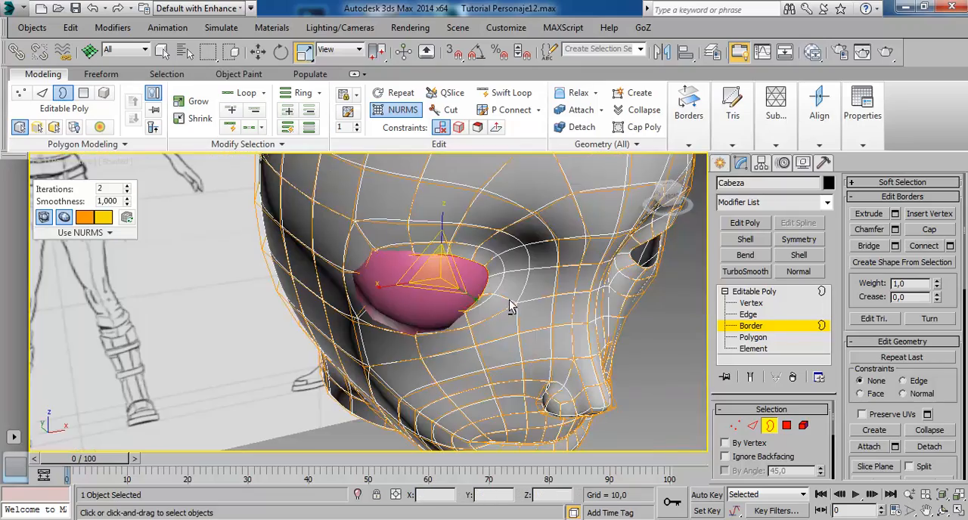
alt+middle_drag(509, 301, 529, 257)
click(258, 51)
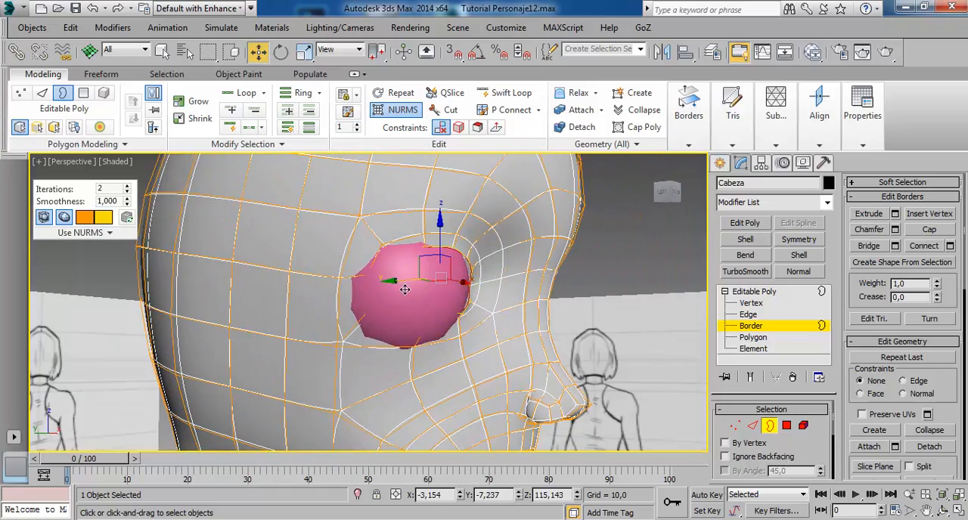
key(alt+w)
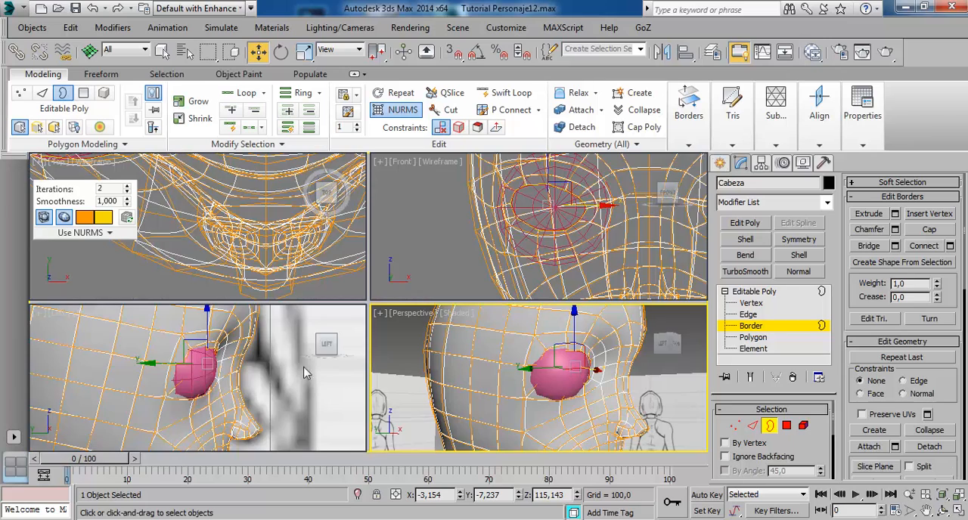
right_click(202, 388)
key(alt+w)
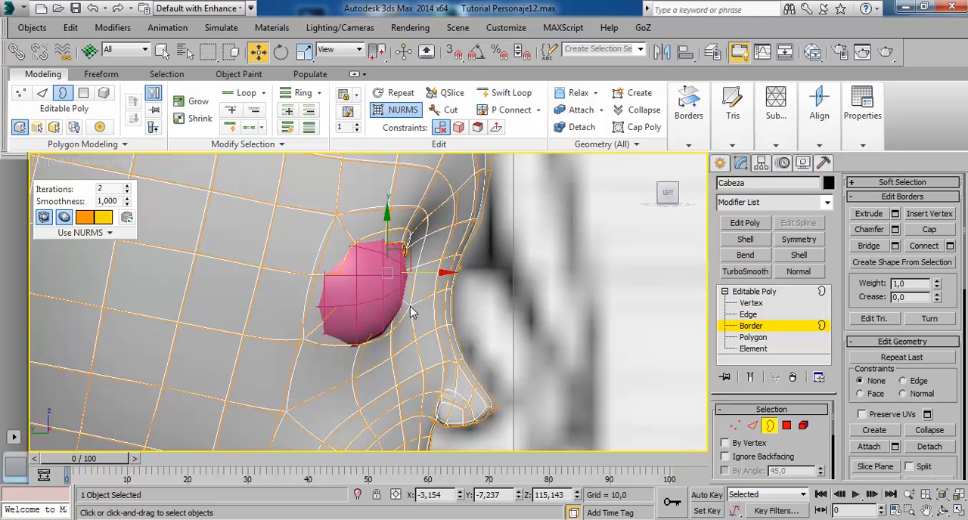
key(F3)
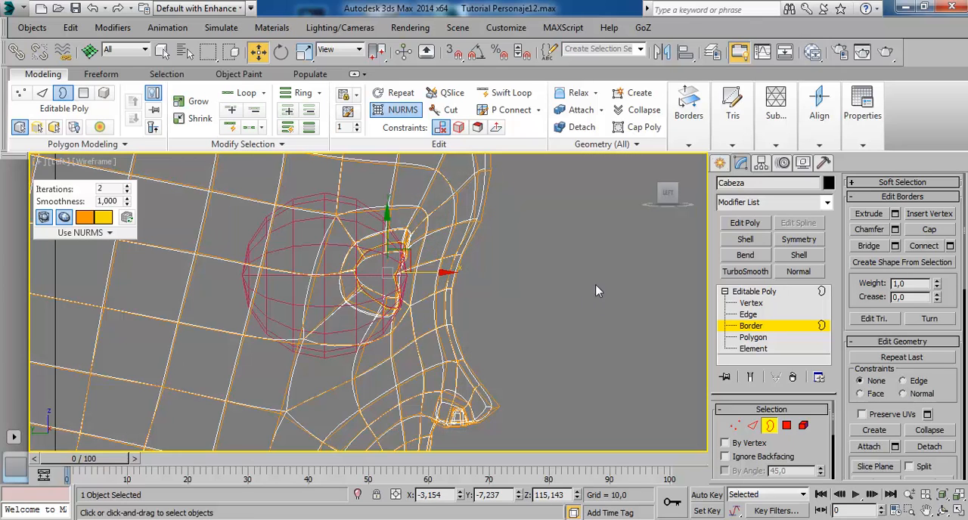
click(755, 291)
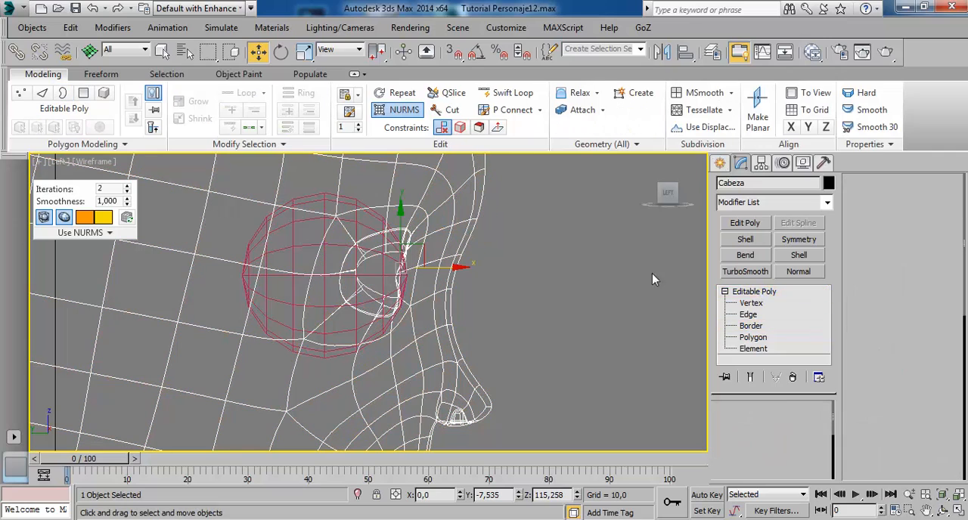
click(358, 215)
drag(394, 287, 389, 286)
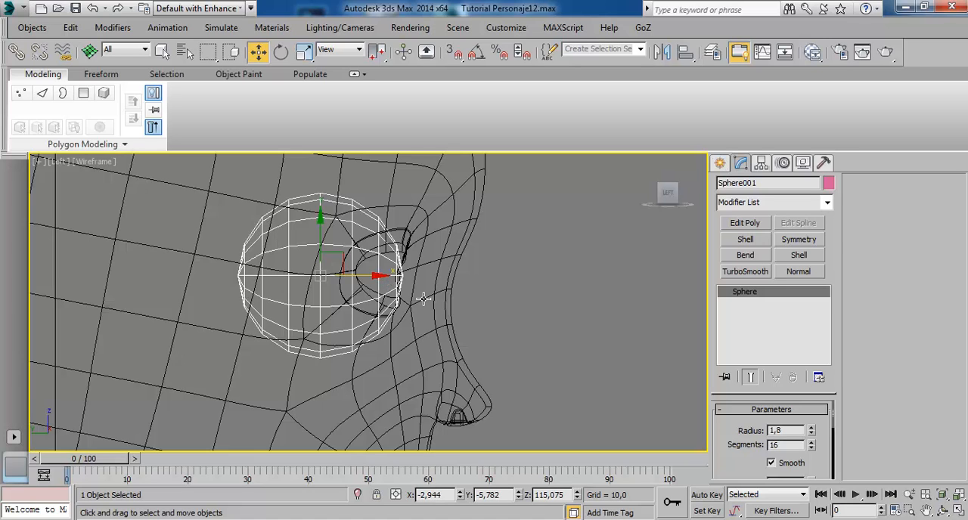
Apply a TurboSmooth modifier to the eye sphere in the Perspective view and increase its iterations.
key(F3)
key(alt+w)
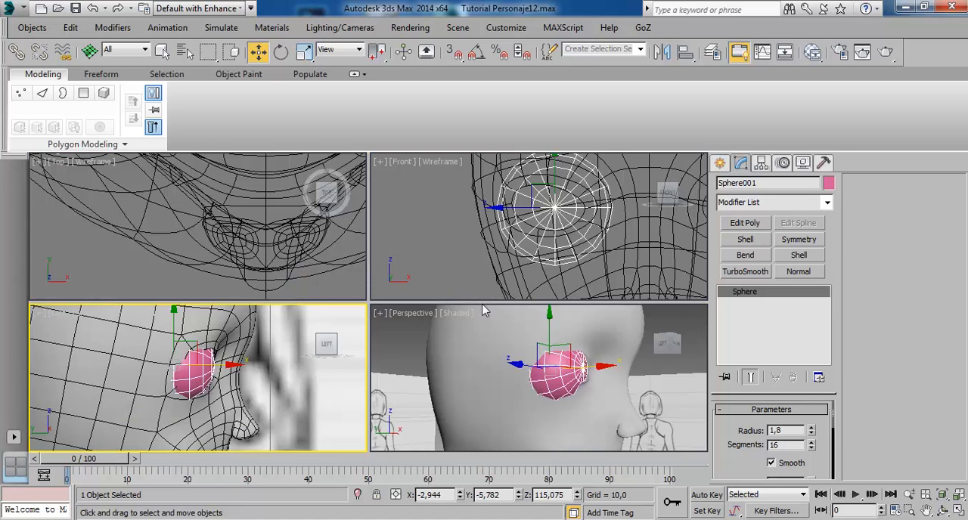
click(557, 369)
key(alt+w)
alt+middle_drag(499, 359, 403, 326)
click(425, 229)
mouse_move(425, 229)
alt+middle_down()
mouse_move(426, 329)
mouse_move(458, 328)
mouse_move(431, 333)
mouse_move(432, 320)
alt+middle_up()
click(432, 320)
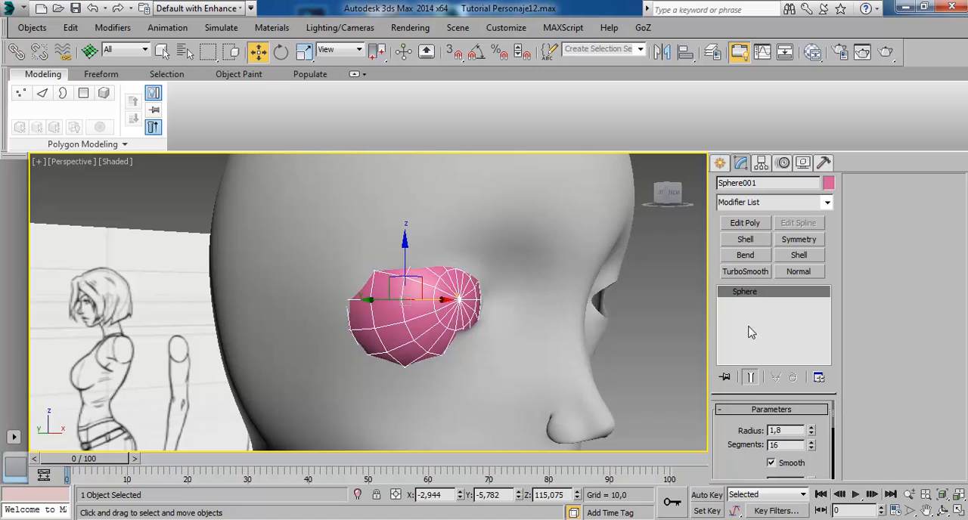
click(745, 271)
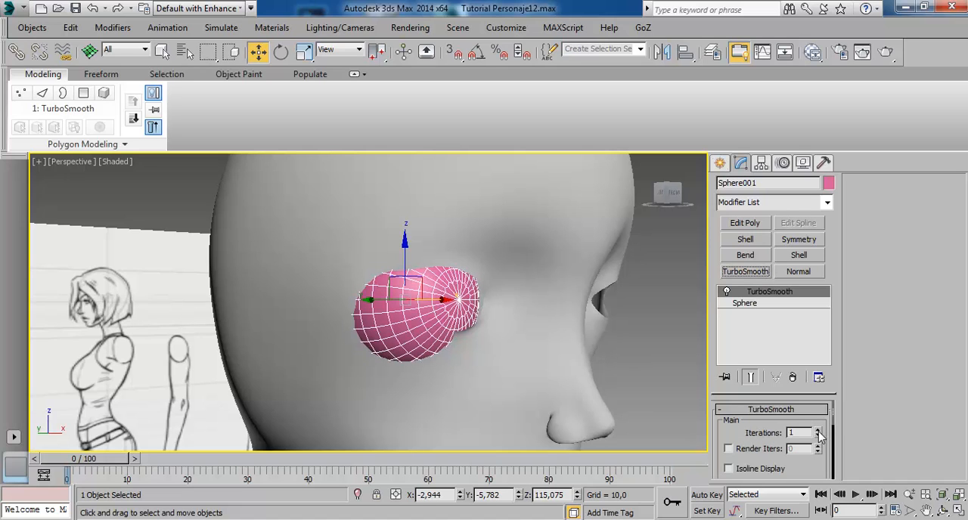
click(818, 431)
Select the head mesh and pick the edge at the eye opening's outer corner in wireframe display.
click(515, 269)
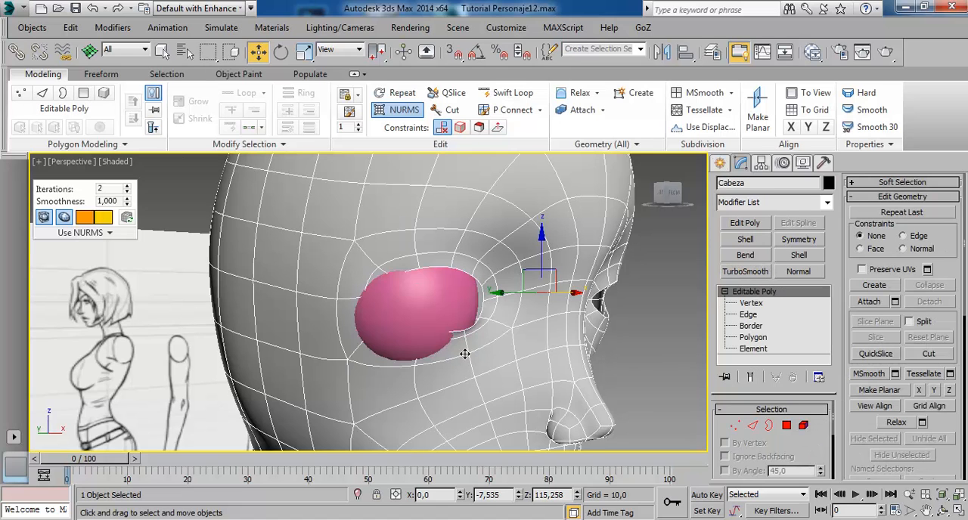
mouse_move(465, 354)
alt+middle_down()
mouse_move(432, 345)
mouse_move(447, 353)
mouse_move(517, 332)
mouse_move(479, 335)
alt+middle_up()
scroll(488, 316, up, 3)
alt+middle_drag(501, 295, 497, 311)
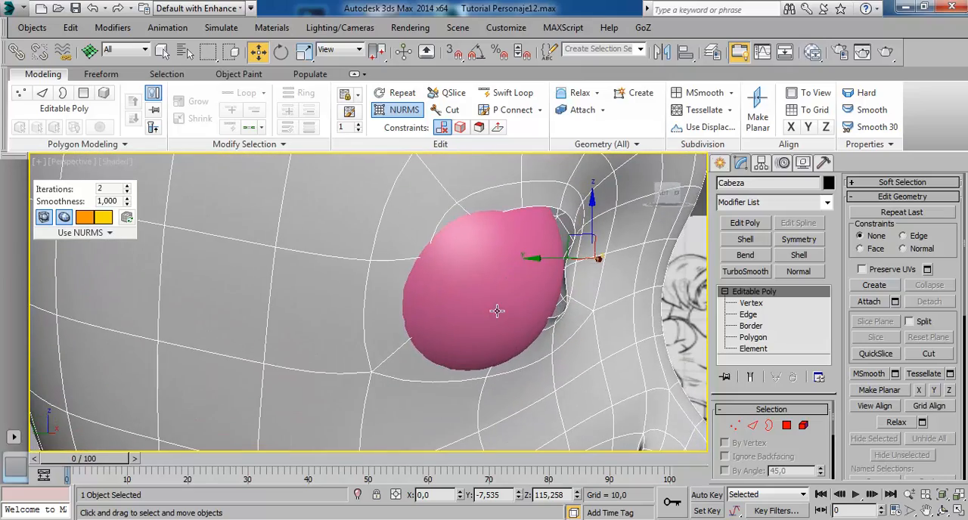
click(749, 313)
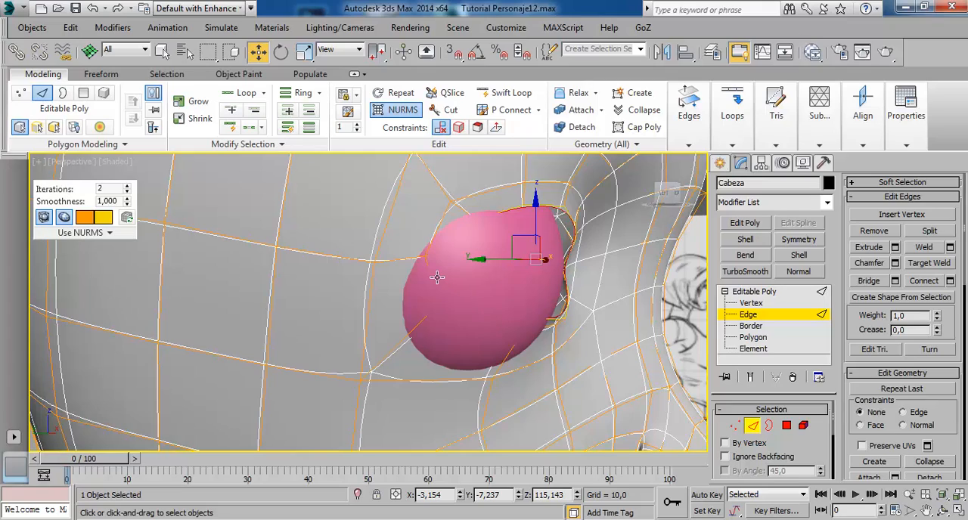
key(F3)
click(439, 283)
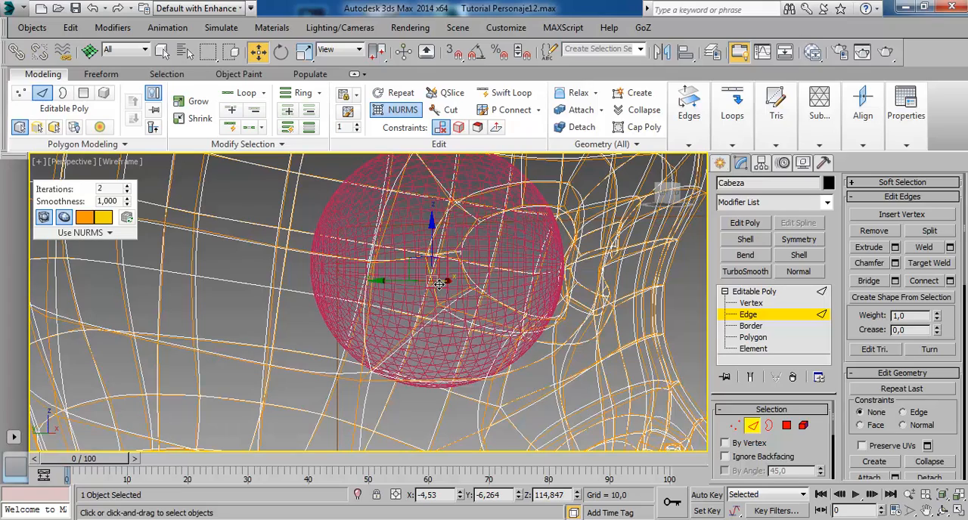
mouse_move(456, 322)
alt+middle_down()
mouse_move(426, 322)
mouse_move(469, 323)
alt+middle_up()
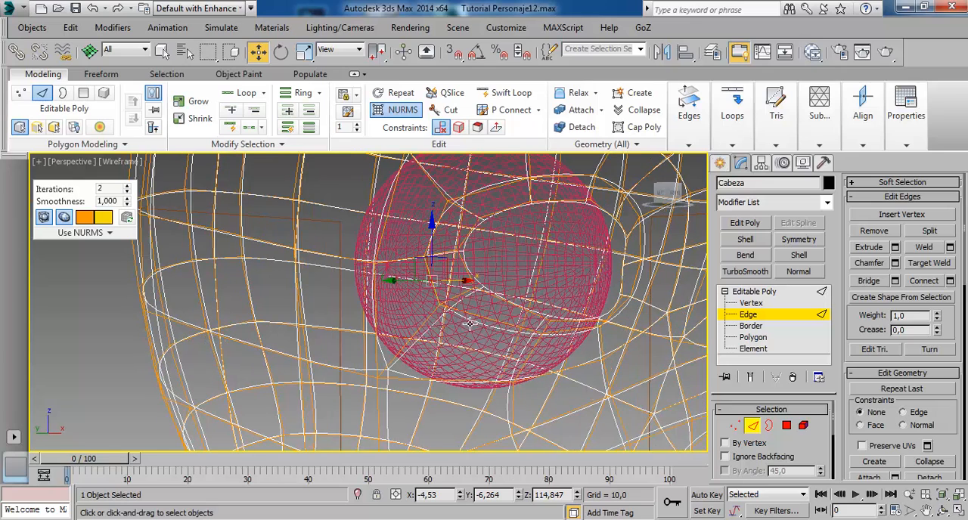
ctrl+click(473, 273)
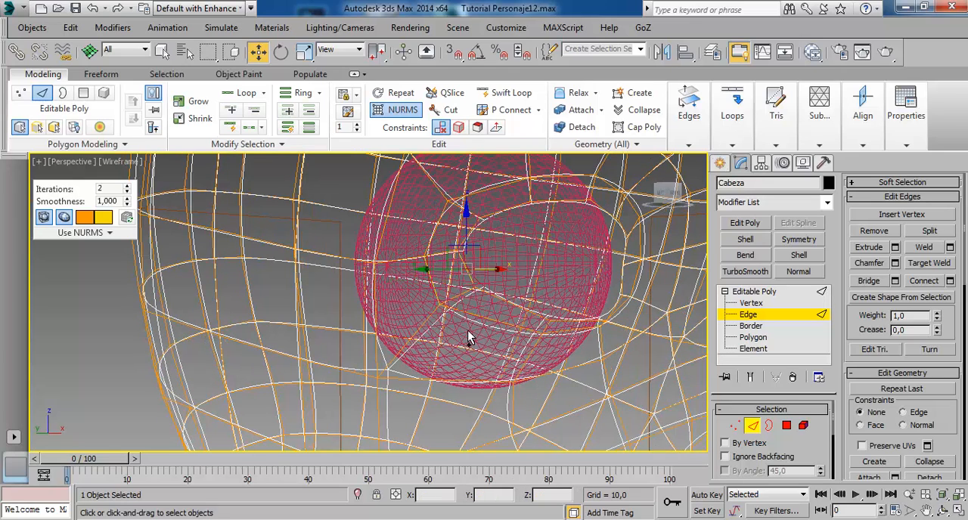
key(F3)
Move the outer-corner edge of the eye opening along the Y axis until it fits in front of the sphere.
alt+middle_drag(457, 325, 512, 346)
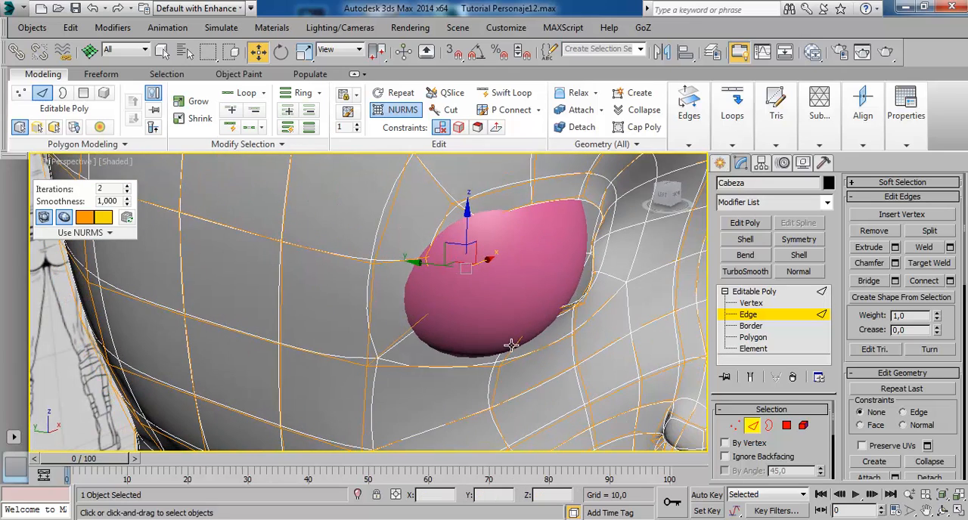
drag(433, 273, 460, 283)
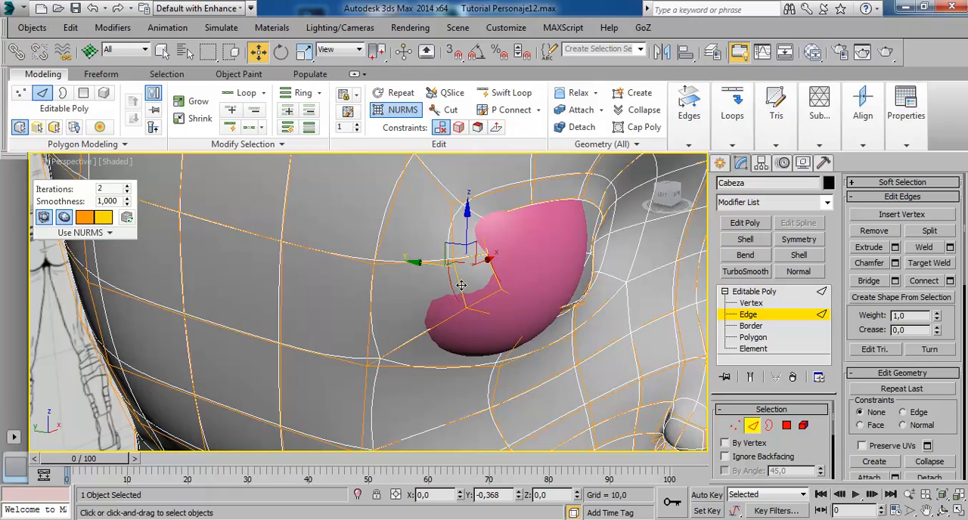
mouse_move(460, 283)
alt+middle_down()
mouse_move(454, 331)
mouse_move(490, 303)
alt+middle_up()
drag(550, 283, 539, 284)
mouse_move(424, 348)
alt+middle_down()
mouse_move(436, 361)
mouse_move(458, 282)
alt+middle_up()
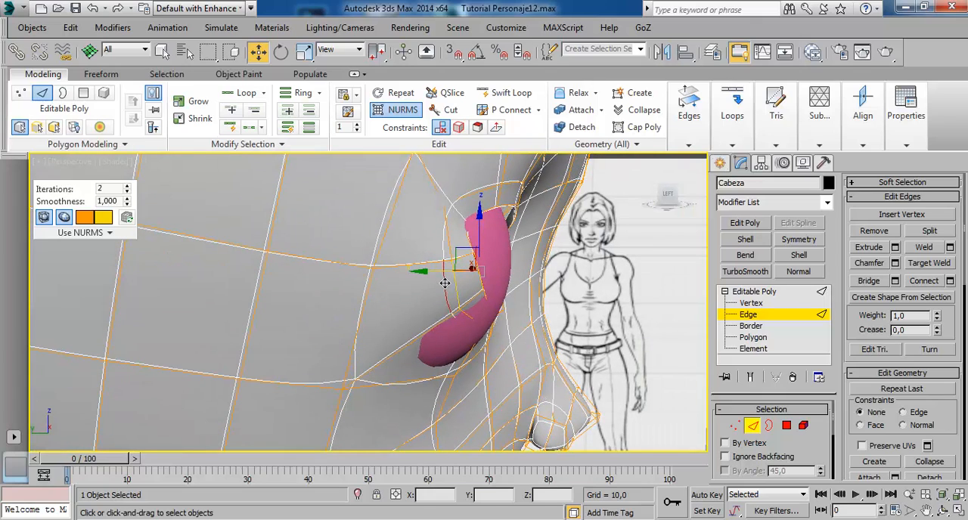
drag(445, 283, 441, 288)
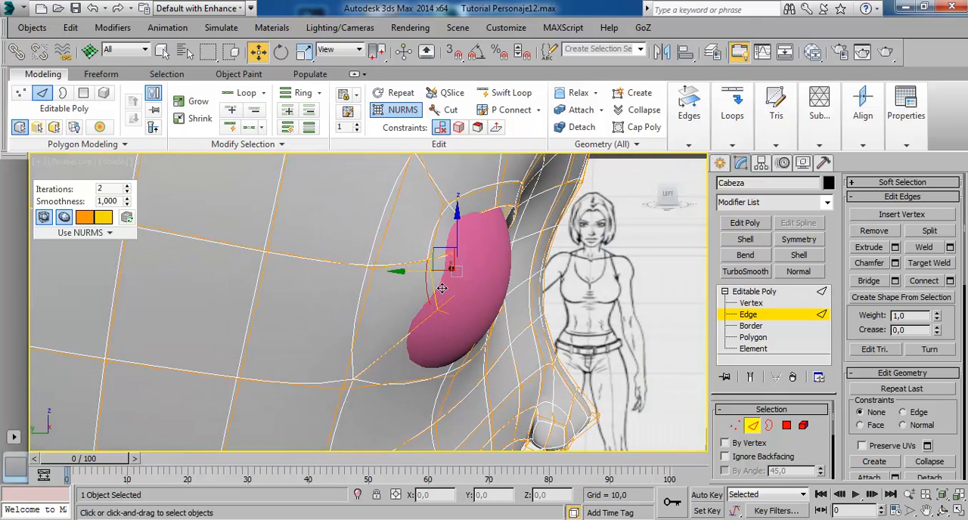
mouse_move(442, 289)
alt+middle_down()
mouse_move(490, 280)
mouse_move(492, 247)
mouse_move(578, 245)
alt+middle_up()
drag(419, 285, 417, 285)
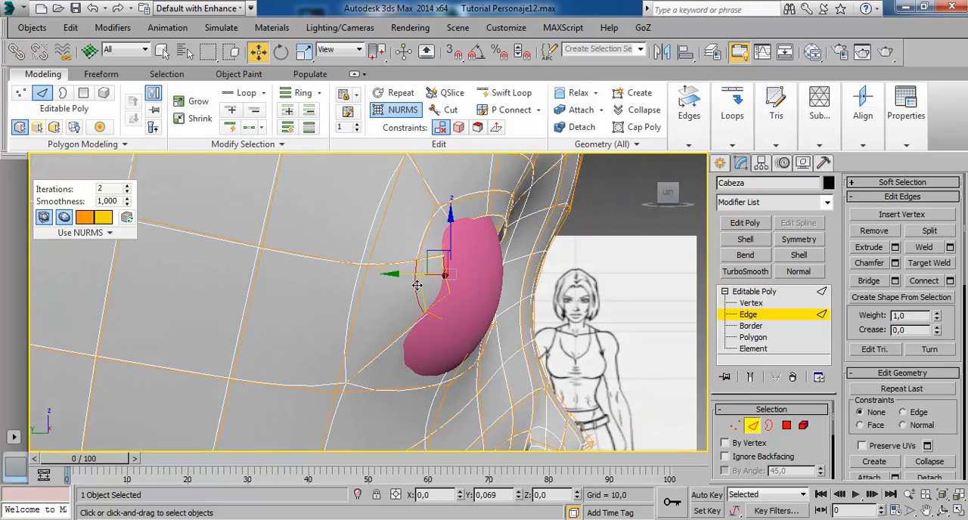
alt+middle_drag(418, 286, 447, 274)
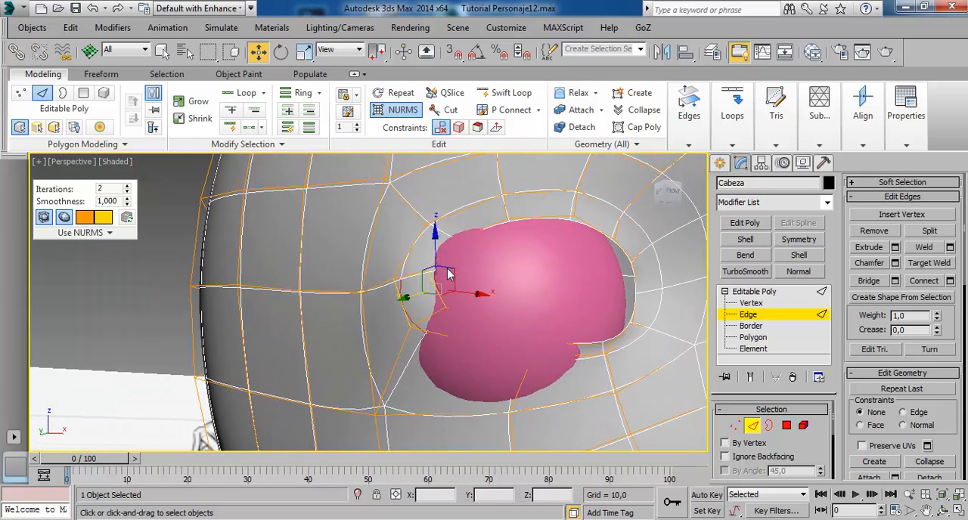
alt+middle_drag(448, 323, 435, 326)
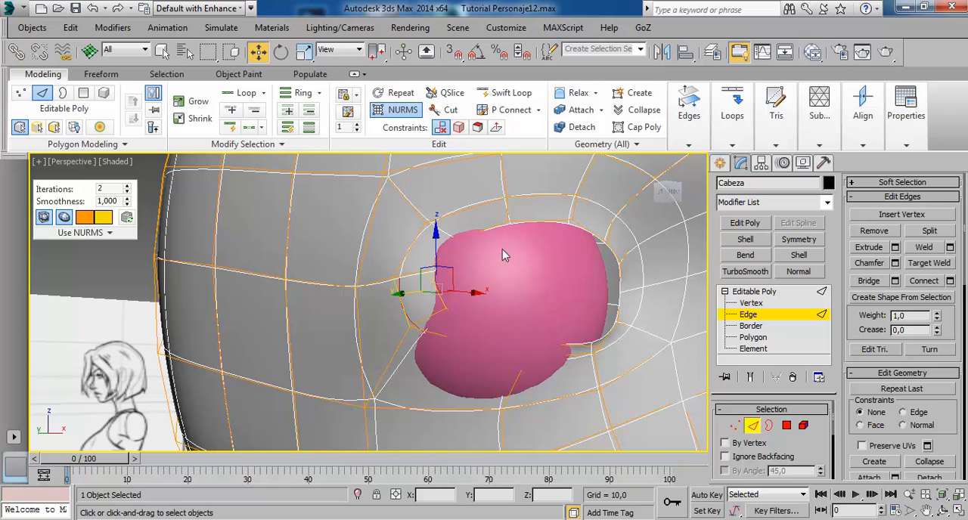
Raise the edge at the eye opening's upper outer corner by about 0.222 along Z.
click(403, 319)
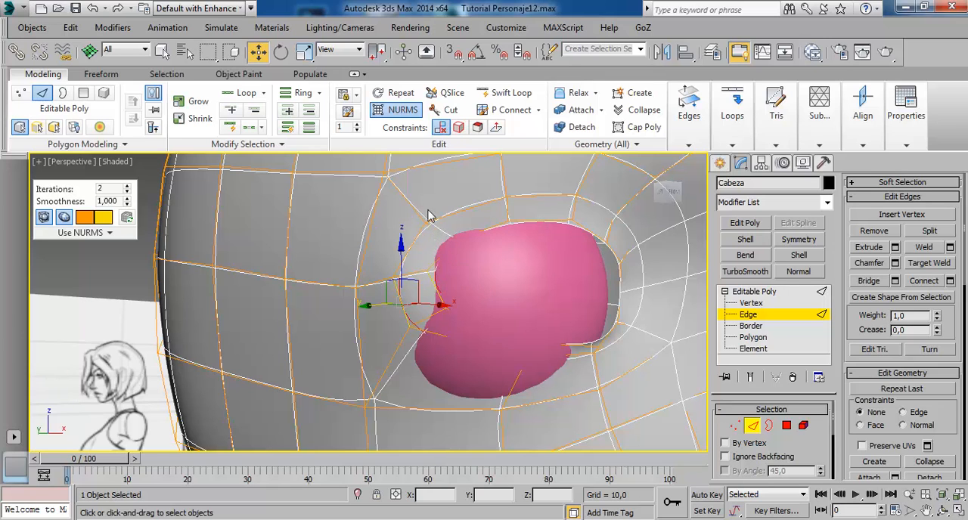
alt+middle_drag(505, 278, 484, 257)
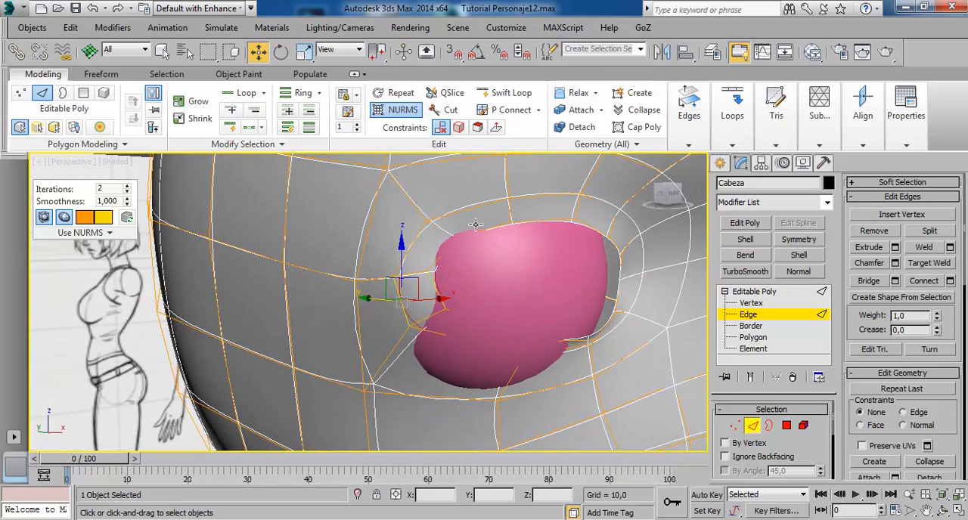
click(457, 212)
drag(453, 206, 453, 187)
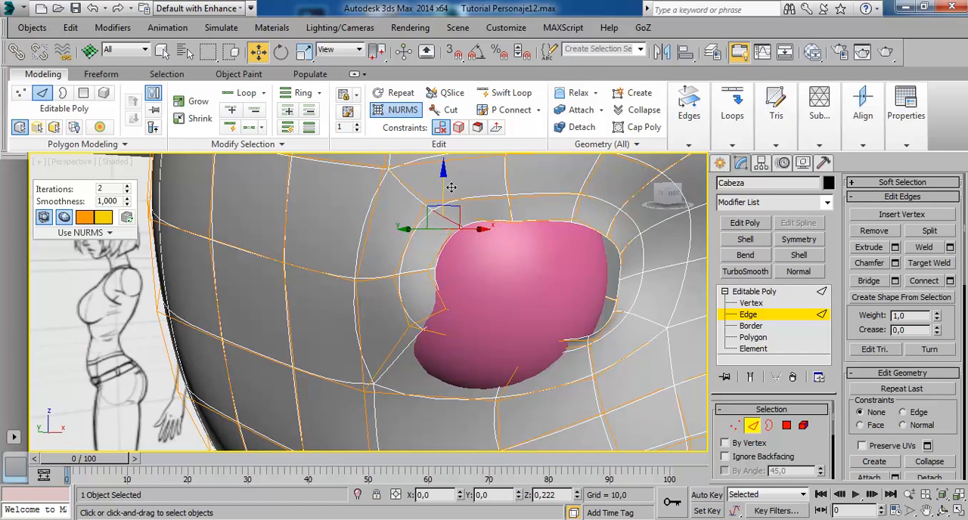
alt+middle_drag(496, 227, 493, 247)
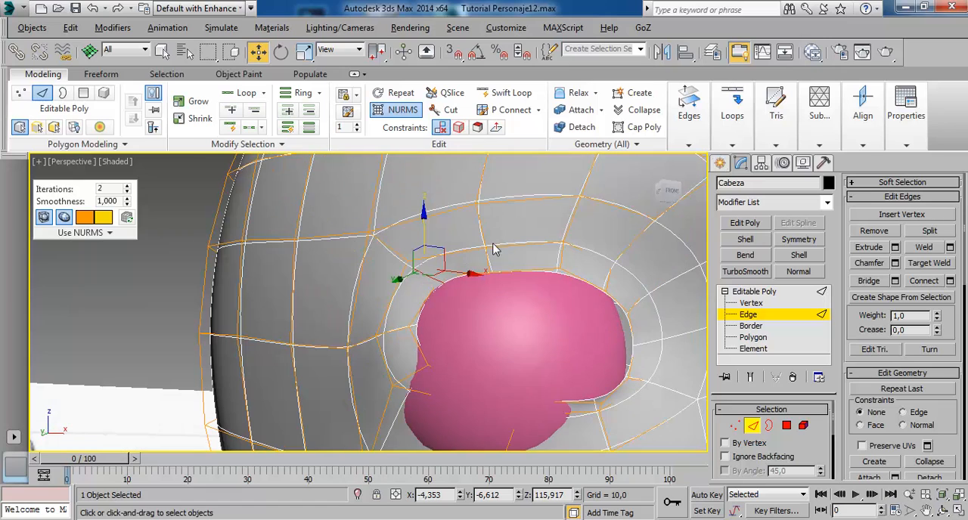
Move the edge above the middle of the eye opening slightly up and back along Y to follow the sphere.
click(498, 261)
drag(498, 238, 495, 227)
alt+middle_drag(496, 231, 382, 332)
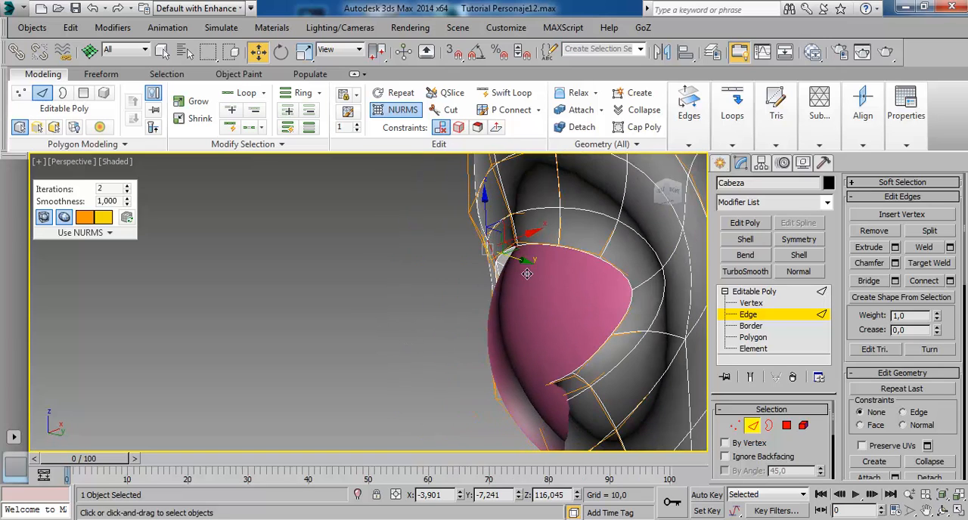
drag(527, 269, 541, 270)
alt+middle_drag(503, 308, 589, 307)
mouse_move(511, 298)
alt+middle_down()
mouse_move(543, 285)
mouse_move(559, 297)
mouse_move(602, 295)
mouse_move(576, 306)
mouse_move(496, 291)
alt+middle_up()
Select the middle vertex on the eye opening's upper rim and adjust its Y and Z position to hug the sphere.
click(762, 304)
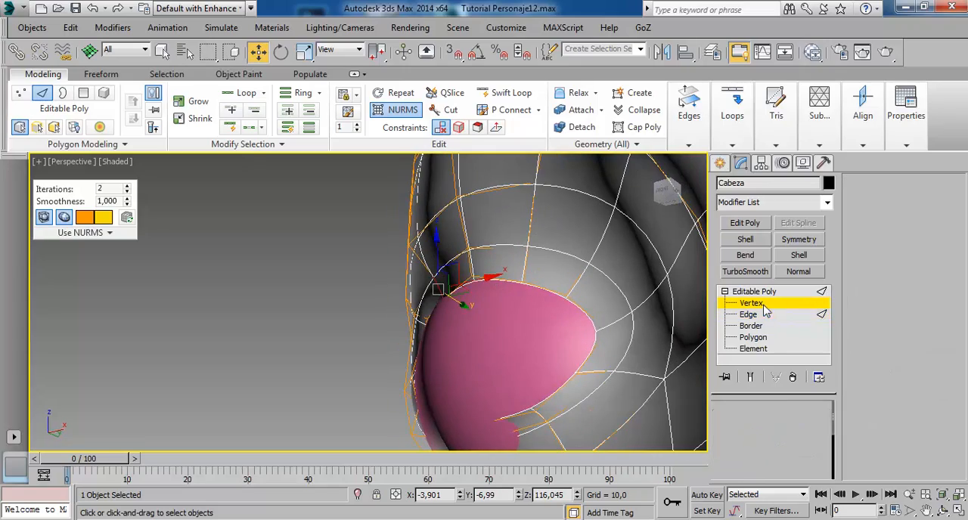
click(484, 287)
alt+middle_drag(484, 292, 593, 370)
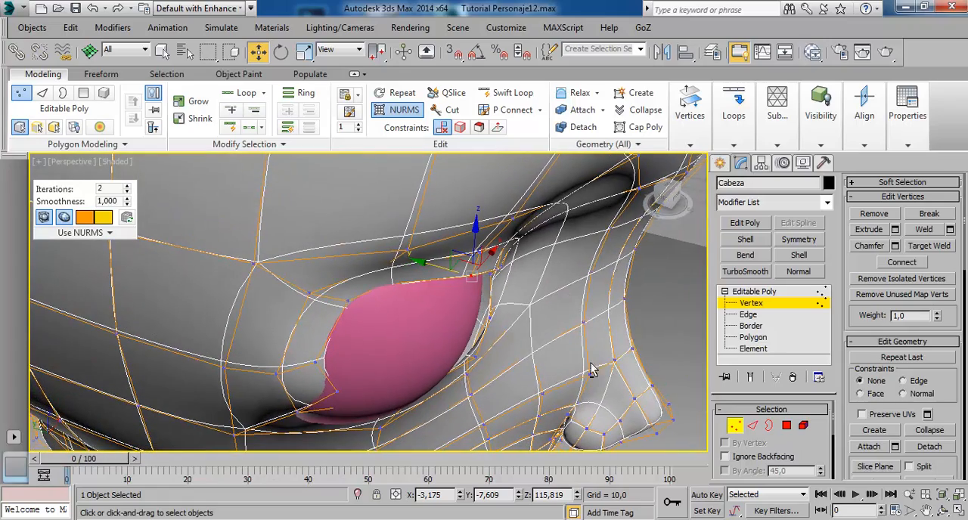
drag(448, 275, 435, 272)
alt+middle_drag(475, 303, 467, 237)
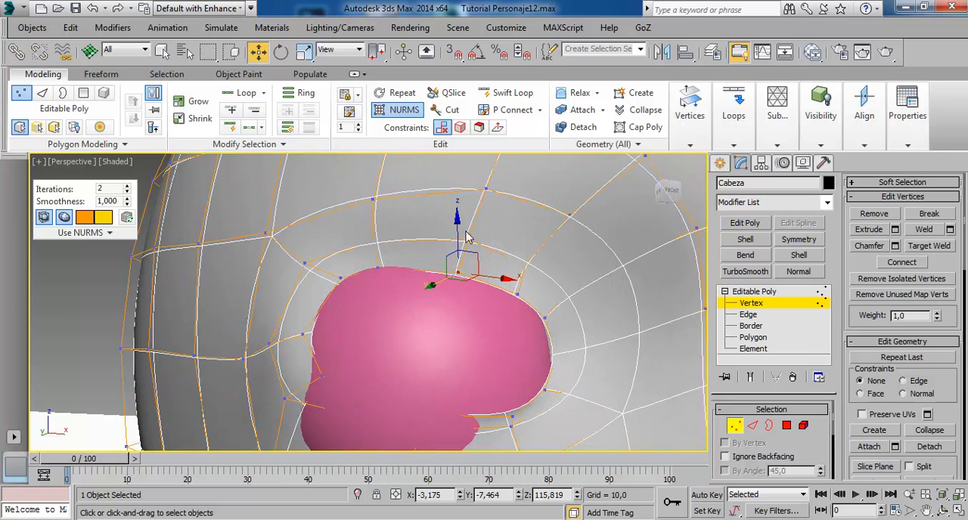
drag(467, 235, 468, 245)
alt+middle_drag(469, 249, 416, 344)
drag(497, 281, 503, 281)
Move the next upper-rim vertex toward the nose back to about Y -7.379 and raise it to Z 115.635.
alt+middle_drag(489, 343, 560, 361)
click(520, 299)
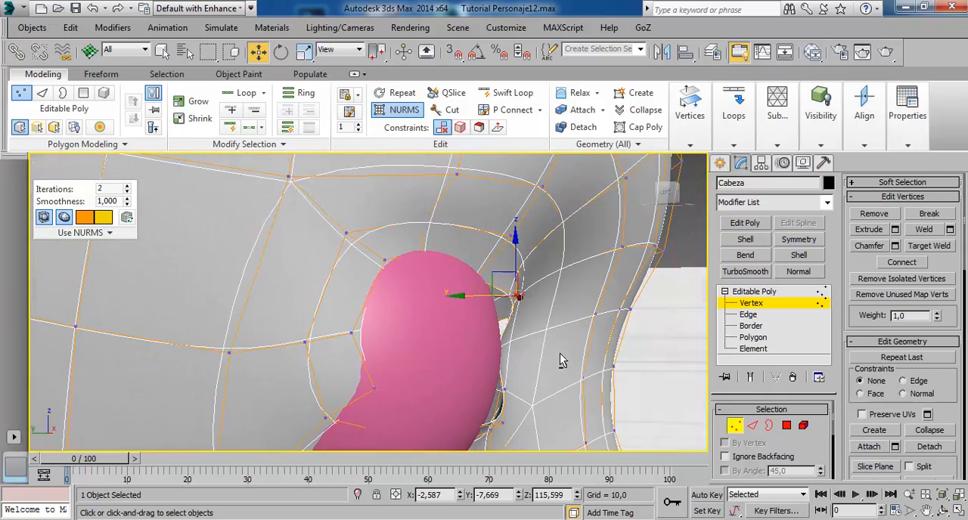
drag(488, 308, 459, 313)
alt+middle_drag(460, 313, 497, 267)
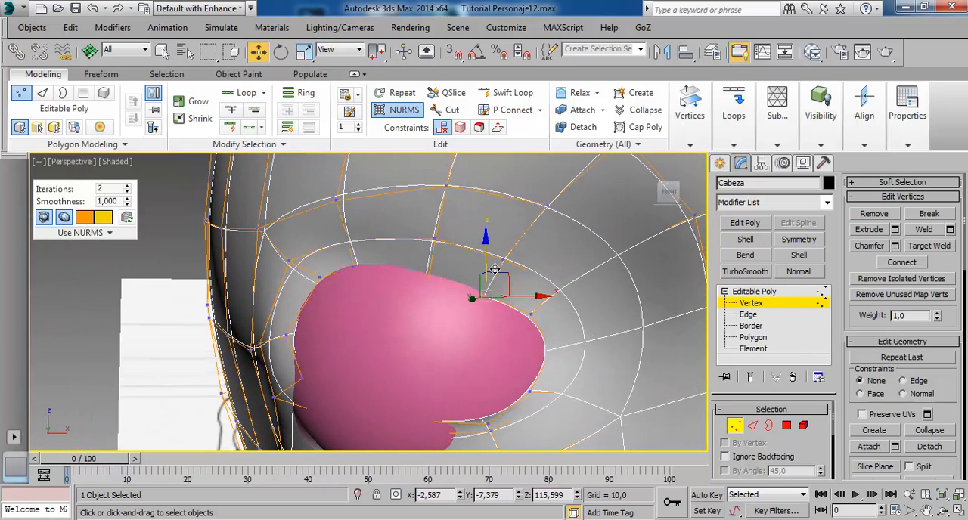
drag(494, 269, 495, 266)
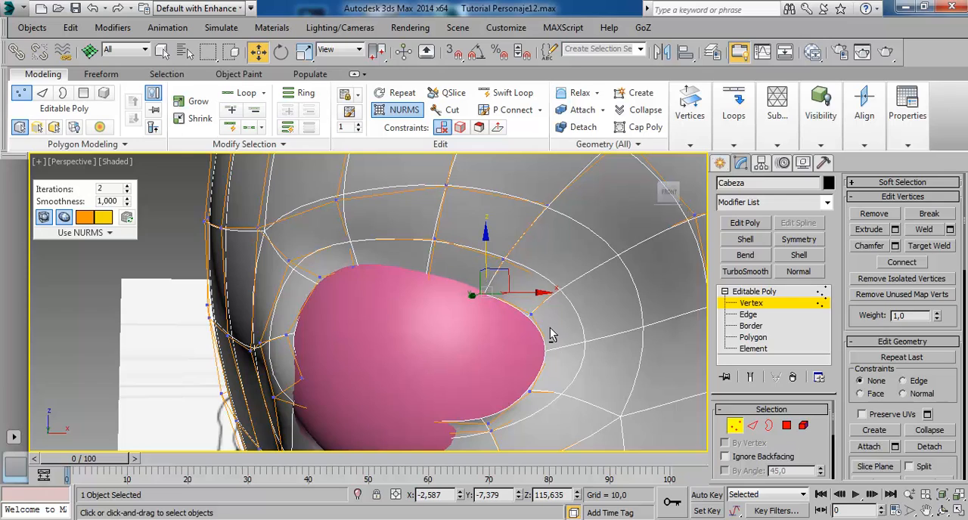
Shift the vertex near the eye opening's upper inner corner back along Y toward the sphere's surface.
alt+middle_drag(551, 335, 573, 384)
drag(502, 318, 478, 323)
alt+middle_drag(573, 360, 287, 406)
drag(565, 344, 569, 347)
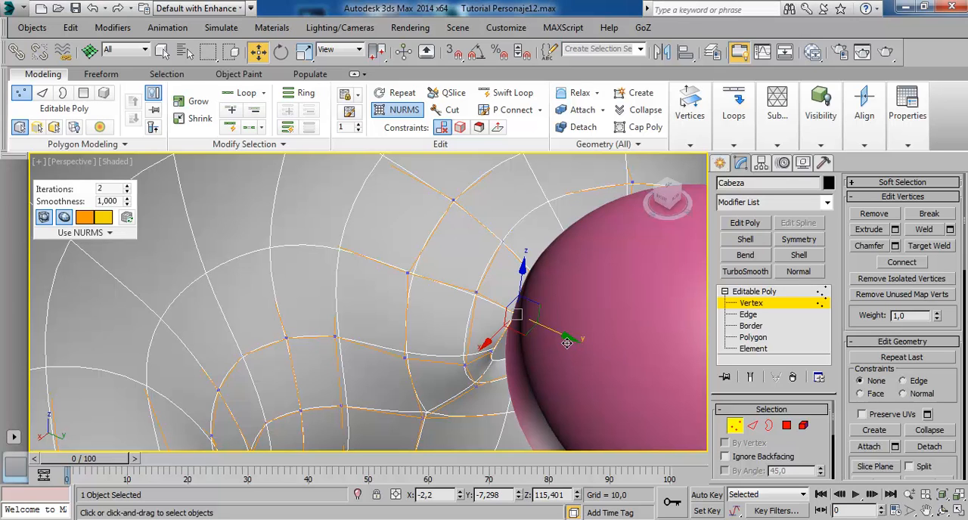
Move the eye opening's upper inner vertex back to Y -7.27 and the inner corner vertex to about X -1.9, Y -7.201.
drag(566, 344, 571, 343)
alt+middle_drag(505, 375, 512, 361)
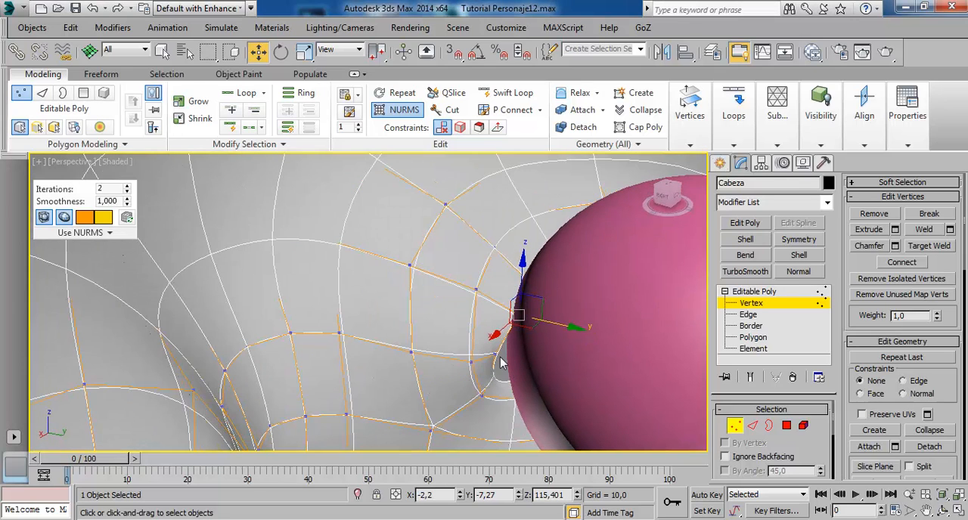
click(496, 356)
drag(541, 374, 558, 376)
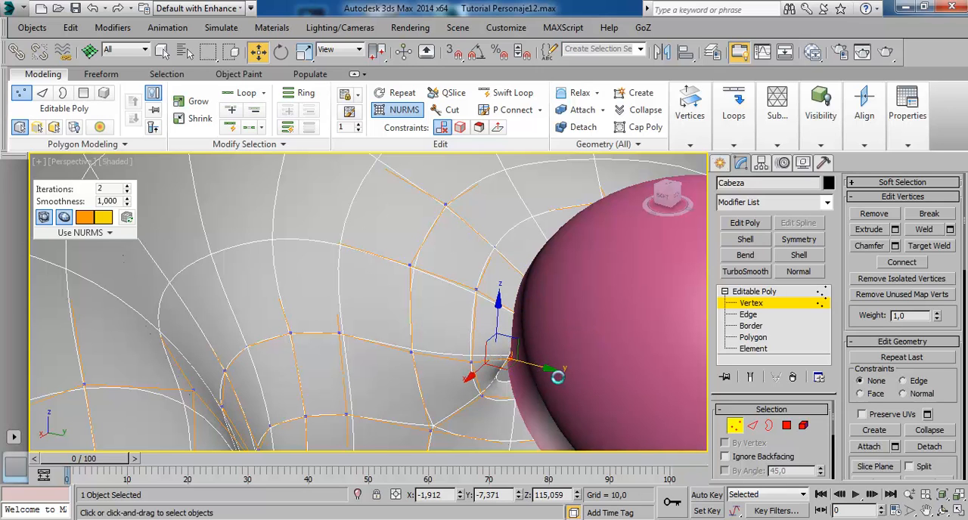
mouse_move(557, 376)
alt+middle_down()
mouse_move(517, 374)
mouse_move(612, 348)
mouse_move(556, 355)
alt+middle_up()
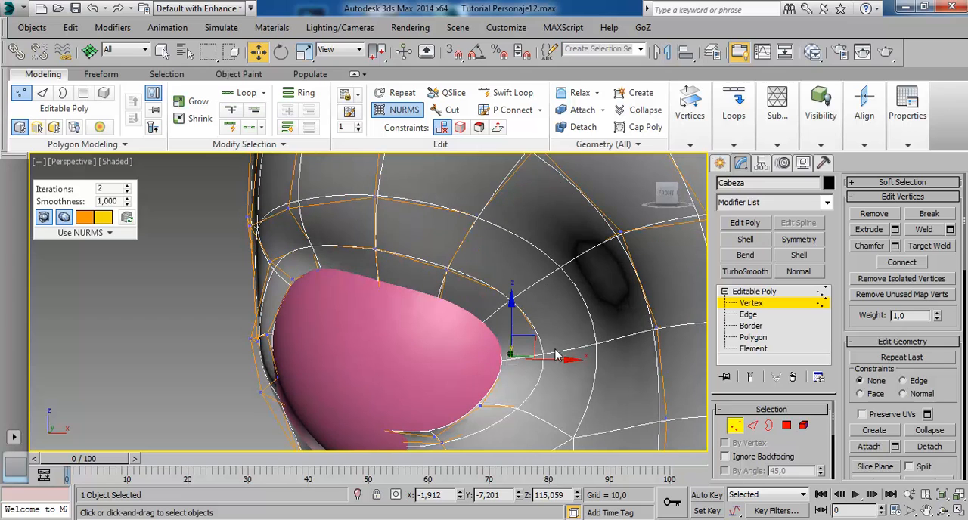
drag(565, 369, 567, 368)
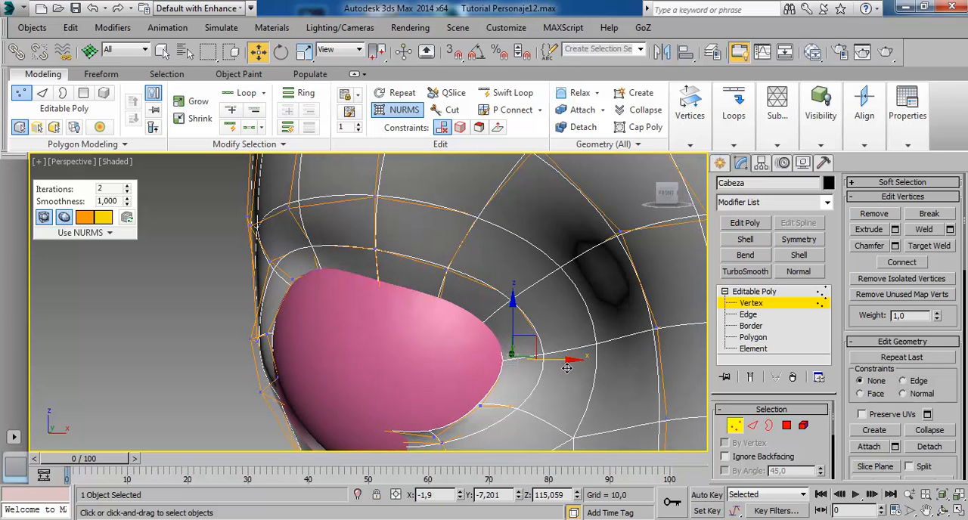
Move the vertex just below the eye's inner corner back to about Y -7.271, plus a slight further Y shift to hug the sphere.
click(479, 407)
mouse_move(480, 406)
alt+middle_down()
mouse_move(517, 401)
mouse_move(461, 407)
mouse_move(442, 401)
mouse_move(443, 387)
alt+middle_up()
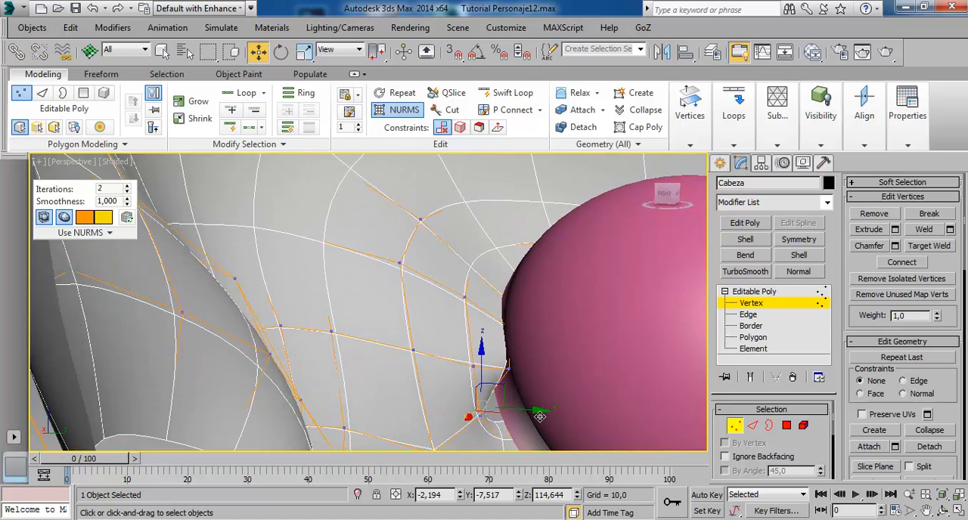
drag(538, 417, 563, 415)
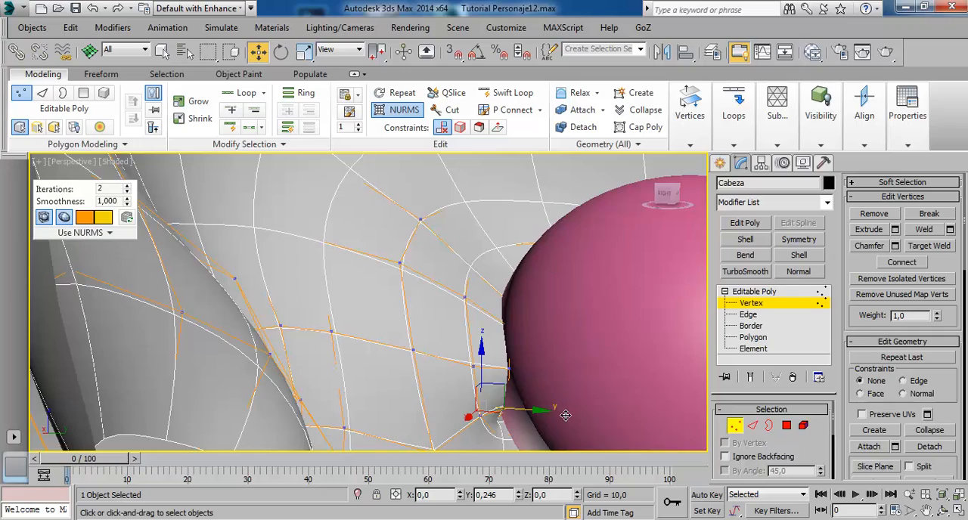
alt+middle_drag(455, 400, 530, 350)
alt+middle_drag(479, 291, 518, 290)
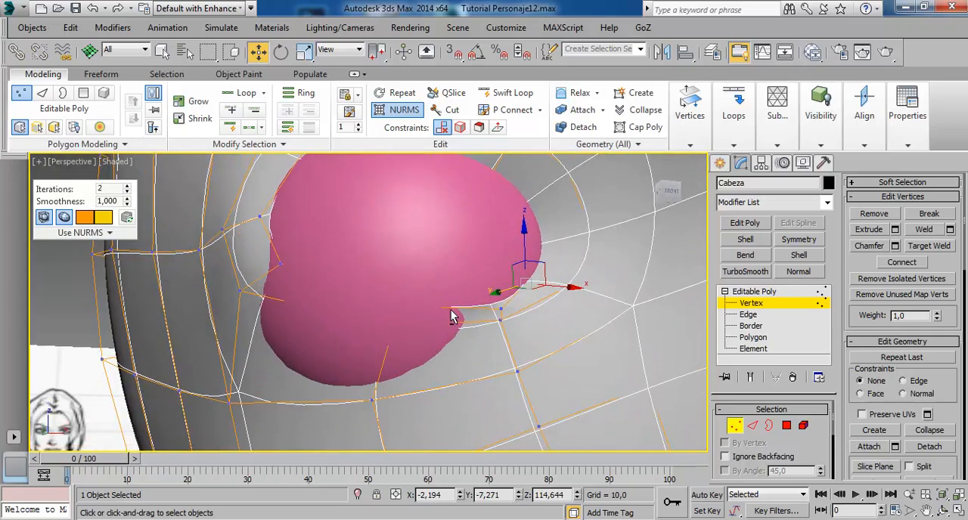
alt+middle_drag(452, 317, 452, 337)
alt+middle_drag(511, 340, 506, 327)
drag(482, 323, 469, 324)
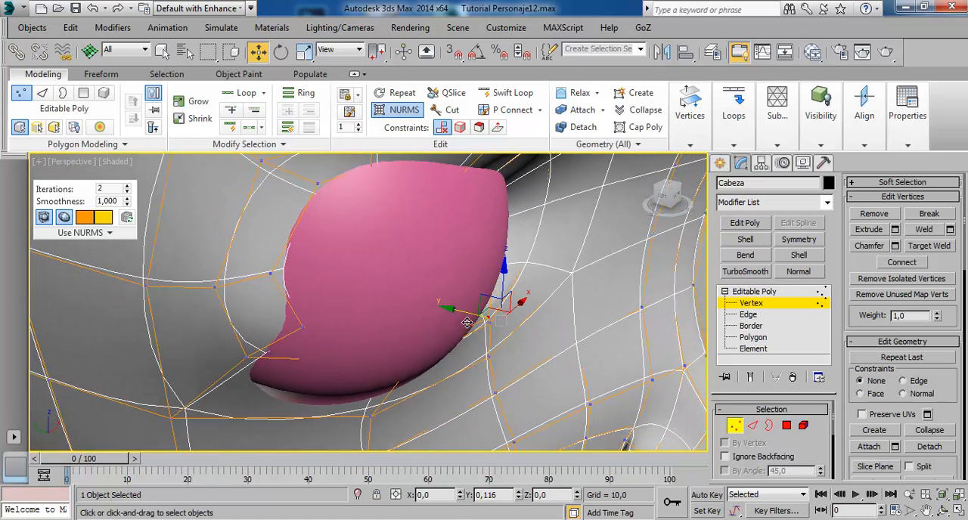